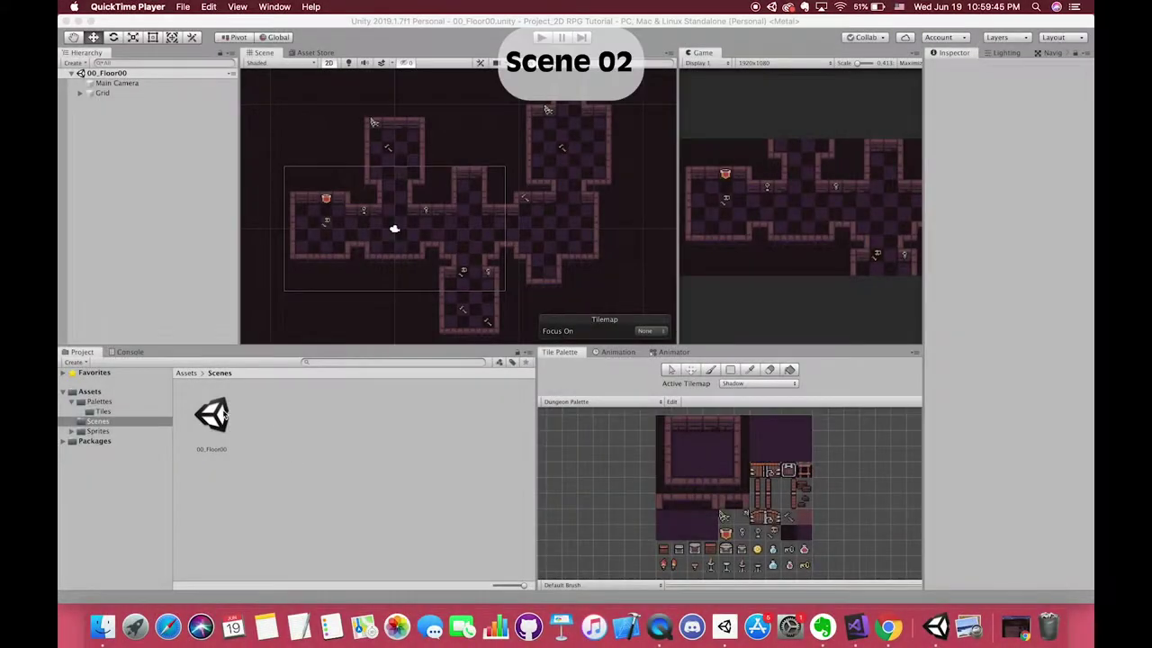
# Create a new empty scene and save it as 01_Floor01 in Assets/Scenes
pyautogui.rightClick(307, 319)
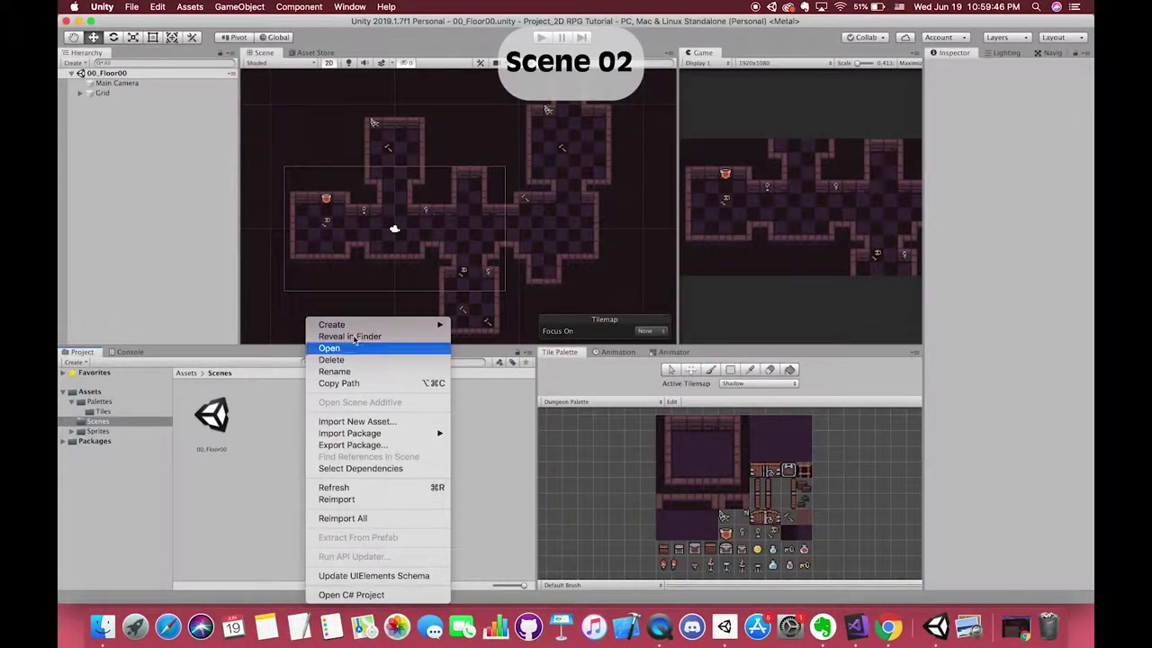
pyautogui.moveTo(358, 326)
pyautogui.press('Escape')
pyautogui.press('super+n')
pyautogui.press('super+s')
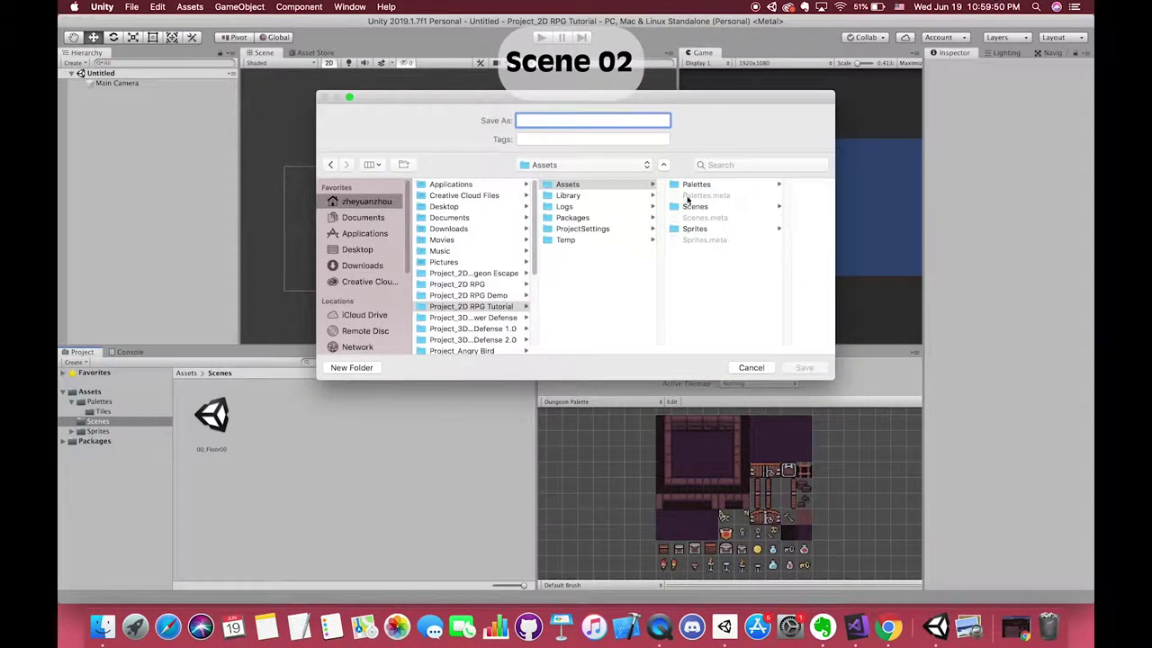
pyautogui.click(693, 206)
pyautogui.press('Tab')
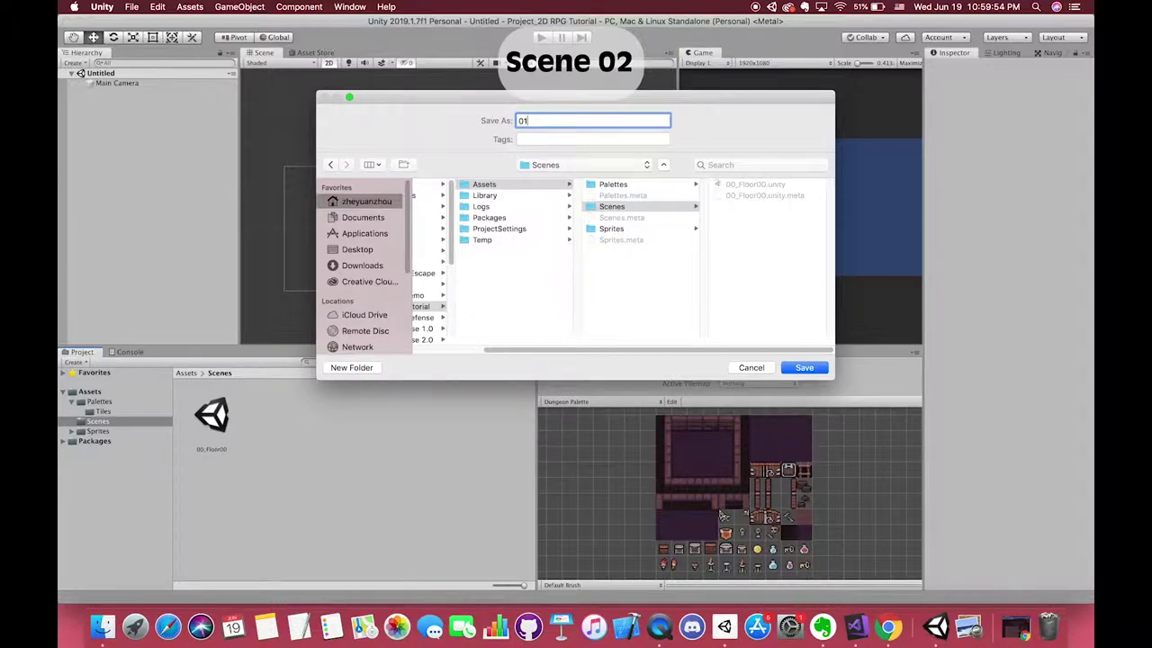
pyautogui.press('Return')
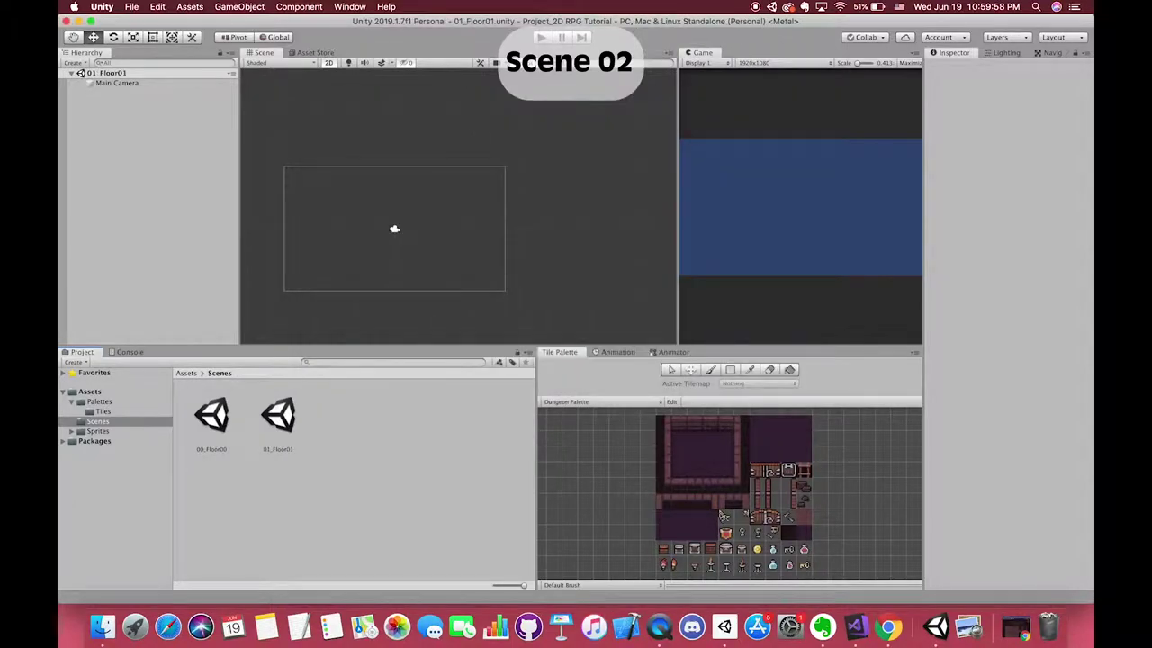
# Add a 2D Tilemap with its Grid, name it Ground, and duplicate it
pyautogui.rightClick(110, 135)
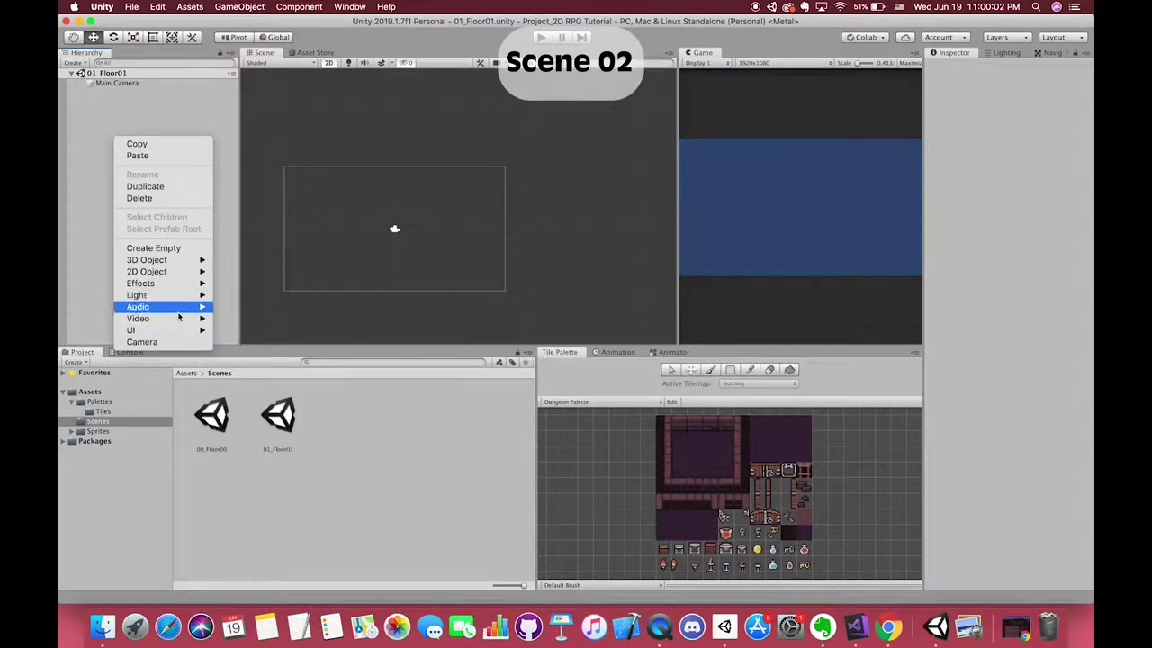
pyautogui.moveTo(158, 266)
pyautogui.click(256, 293)
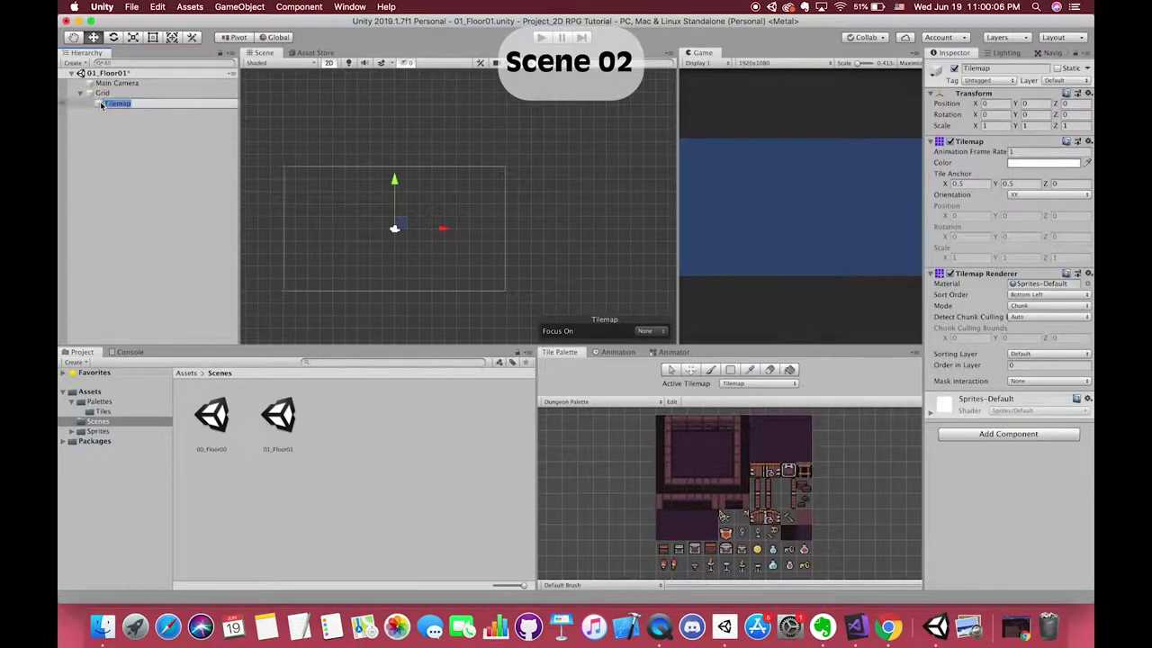
pyautogui.write('nd')
pyautogui.press('Return')
pyautogui.press('super+d')
pyautogui.press('super+d')
# Rename the three tilemaps to Shadow, Ground and Wall
pyautogui.click(101, 104)
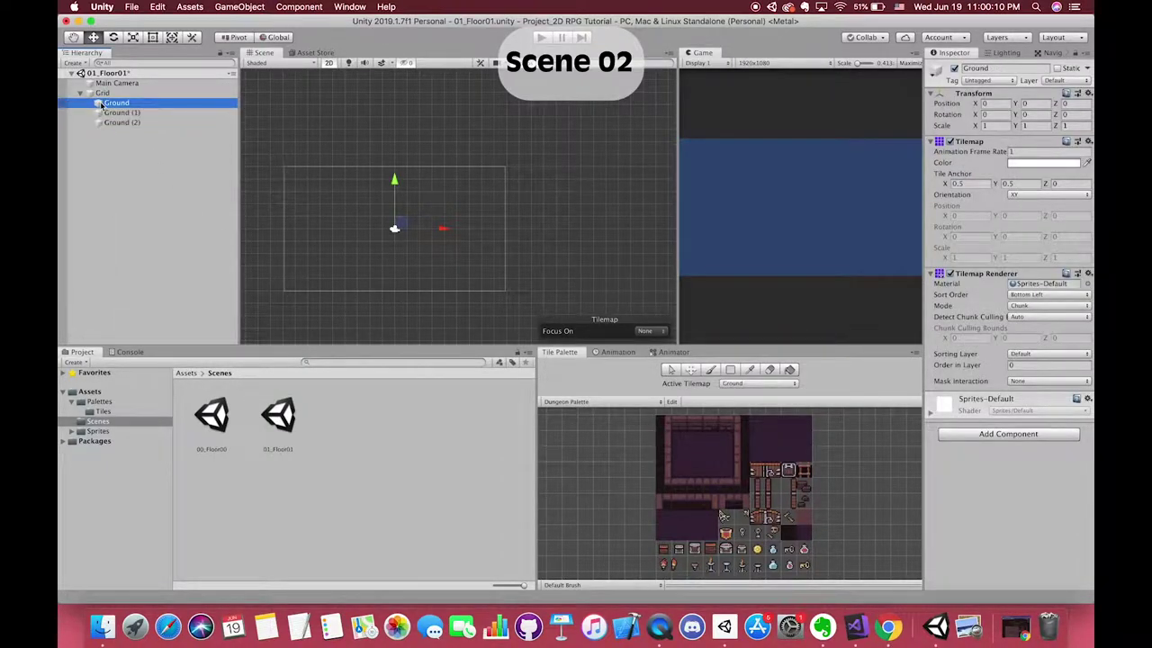
pyautogui.press('Return')
pyautogui.write('Shado')
pyautogui.press('Return')
pyautogui.press('Down')
pyautogui.press('Return')
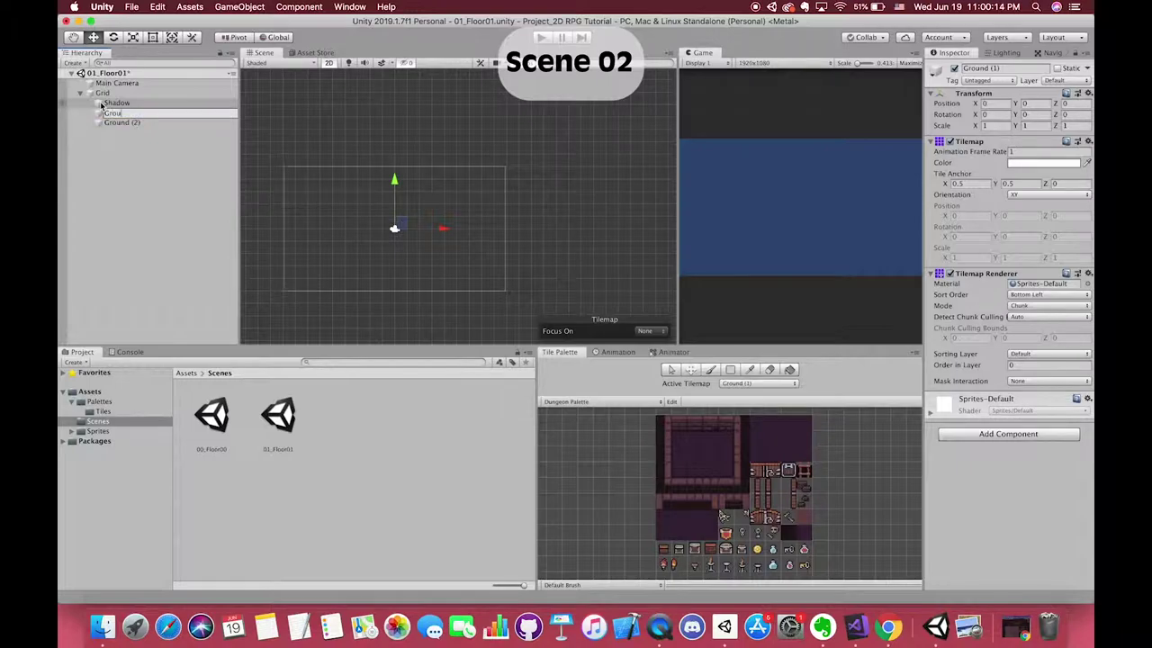
pyautogui.write('nd')
pyautogui.press('Return')
pyautogui.press('Down')
pyautogui.press('Return')
pyautogui.write('l')
pyautogui.press('Return')
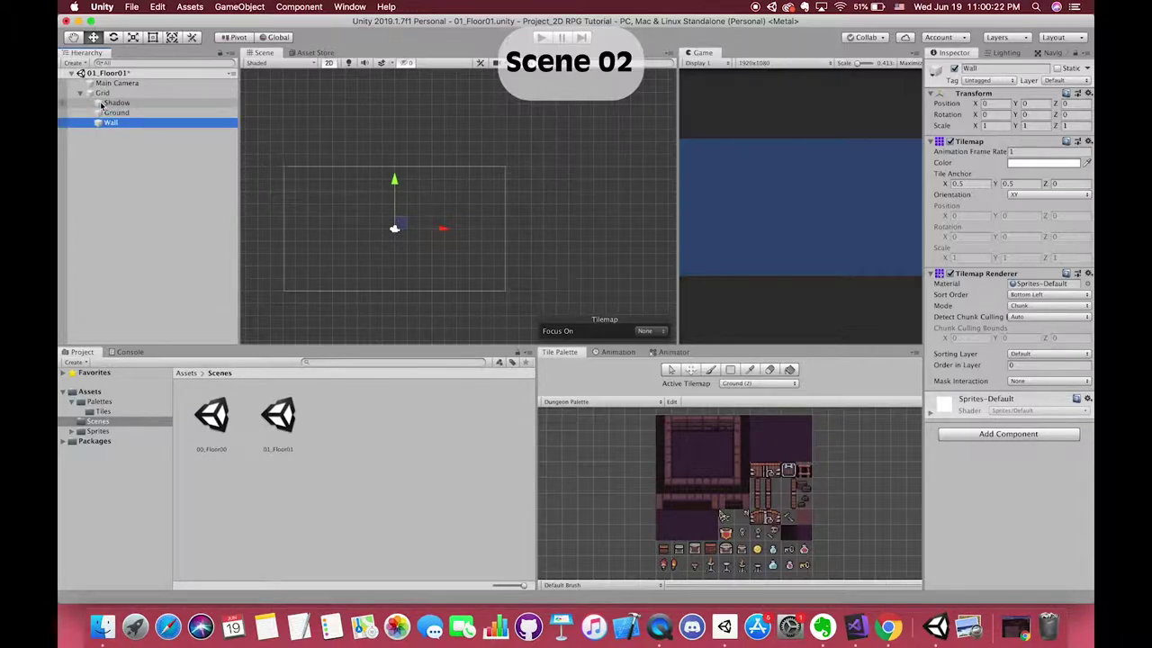
# Put the tilemaps on the Background sorting layer with order in layer 0, 1 and 2
pyautogui.click(106, 104)
pyautogui.click(116, 112)
pyautogui.click(1048, 354)
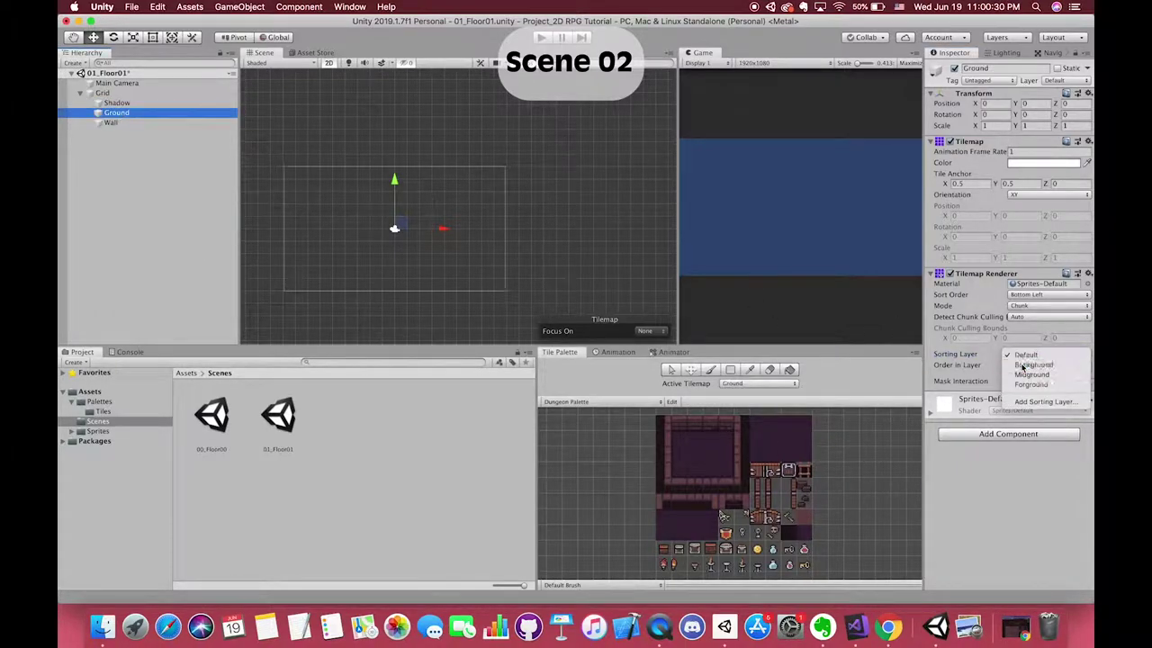
pyautogui.click(1044, 366)
pyautogui.click(1049, 365)
pyautogui.write('1')
pyautogui.click(109, 122)
pyautogui.click(1019, 365)
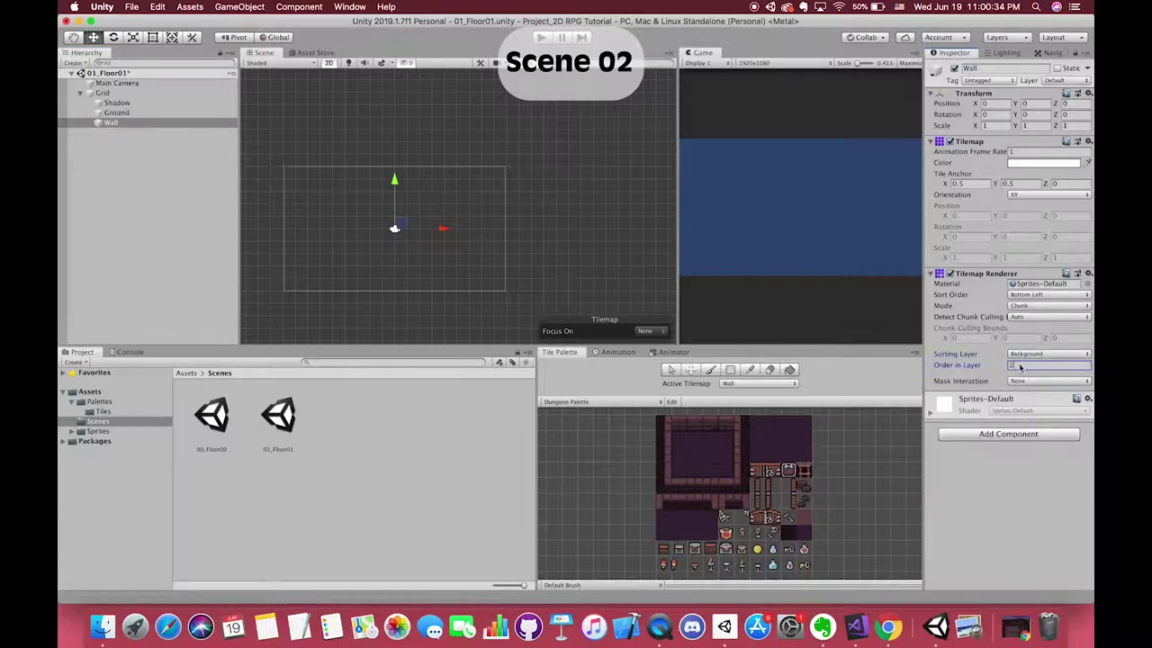
pyautogui.click(730, 369)
pyautogui.scroll(-2, 435, 199)
pyautogui.click(117, 82)
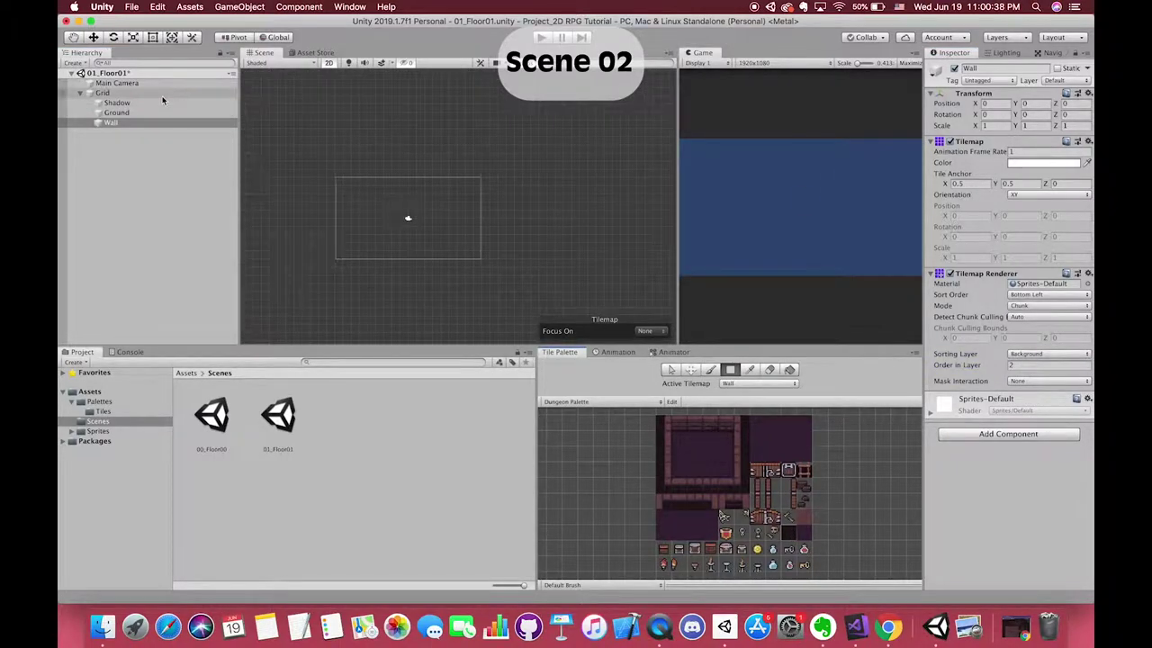
# Make the Main Camera background black and box-fill a dark rectangle around the camera
pyautogui.click(1043, 162)
pyautogui.moveTo(828, 396); pyautogui.dragTo(808, 427)
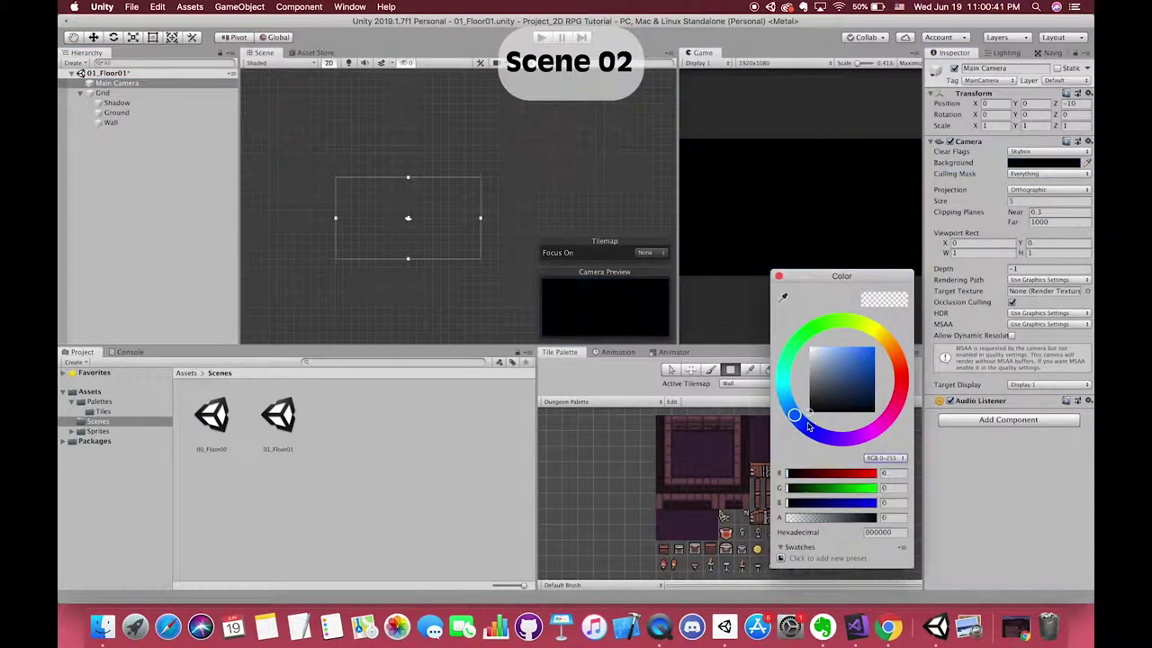
pyautogui.click(779, 276)
pyautogui.moveTo(375, 159); pyautogui.dragTo(463, 260)
pyautogui.moveTo(275, 121); pyautogui.dragTo(553, 320)
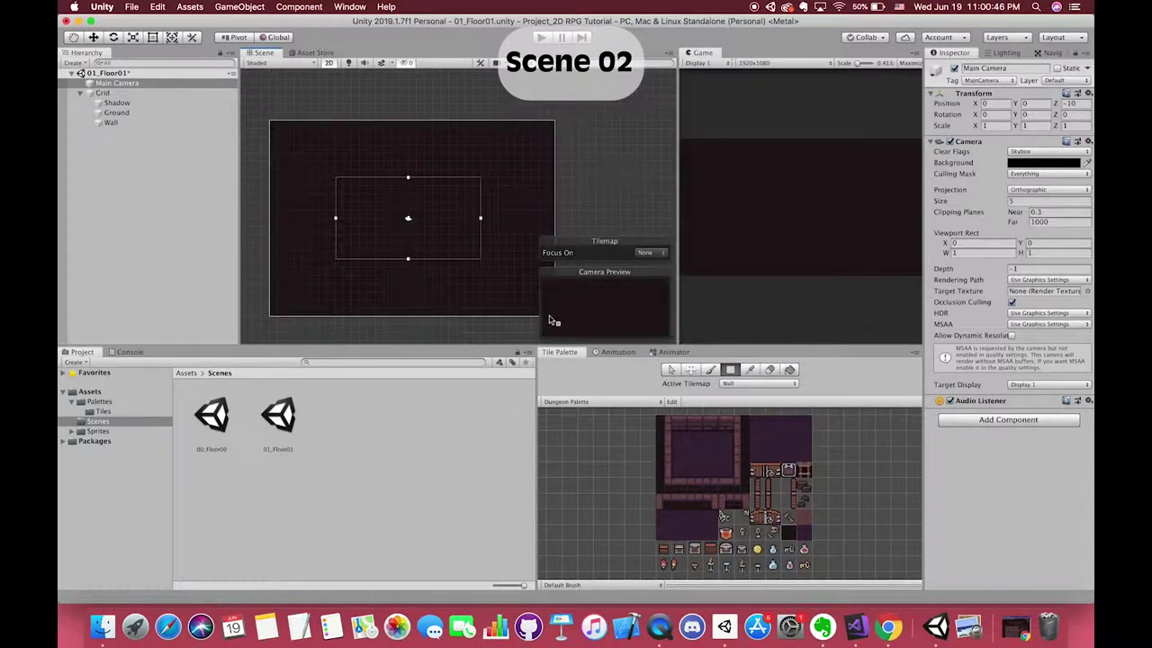
pyautogui.scroll(2, 464, 216)
# Widen and heighten the Scene view across the editor
pyautogui.moveTo(679, 186); pyautogui.dragTo(796, 186)
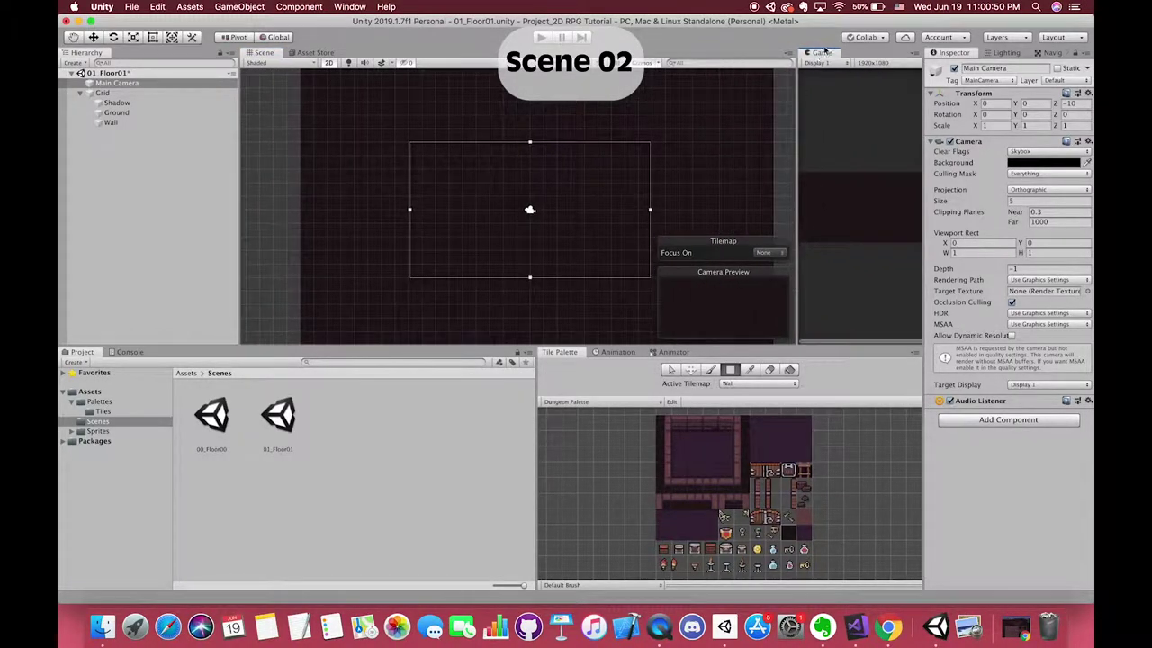
pyautogui.moveTo(702, 52); pyautogui.dragTo(364, 52)
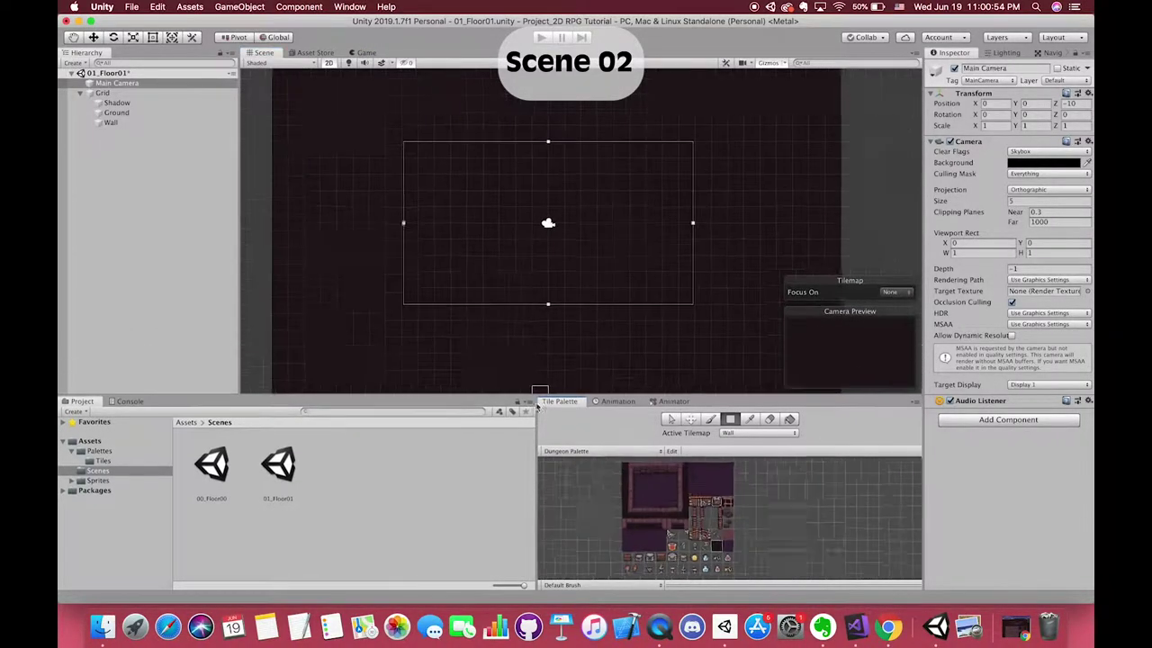
pyautogui.moveTo(579, 347); pyautogui.dragTo(540, 424)
# Make Wall the active tilemap and erase tiles along the top of the fill
pyautogui.click(117, 102)
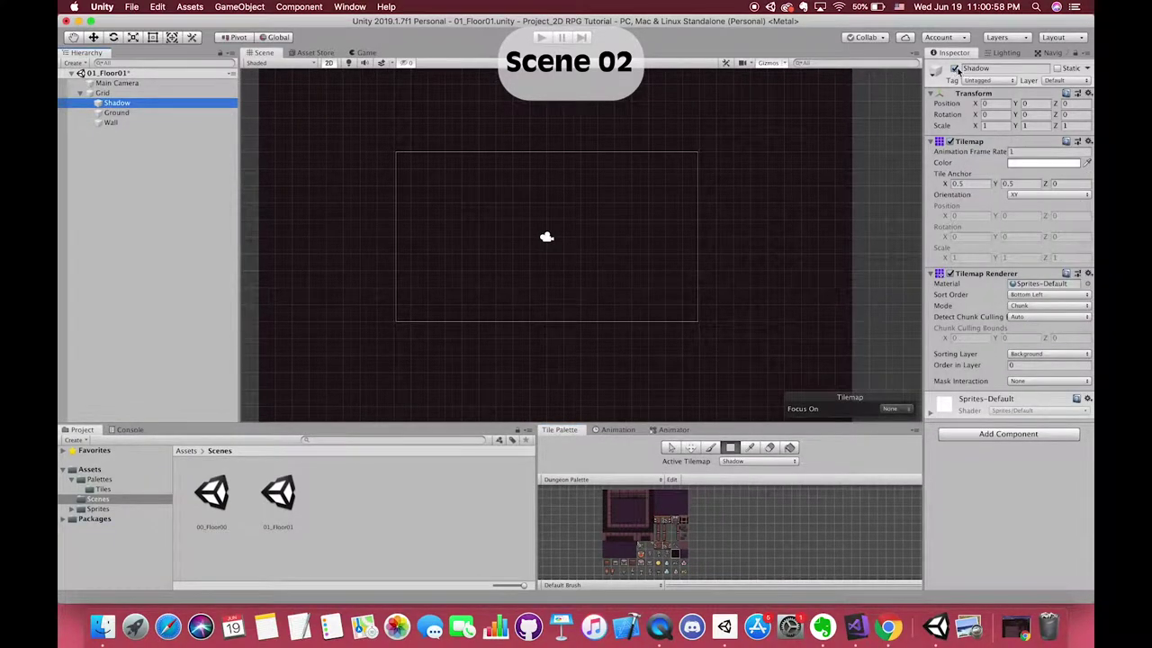
pyautogui.click(117, 112)
pyautogui.press('Down')
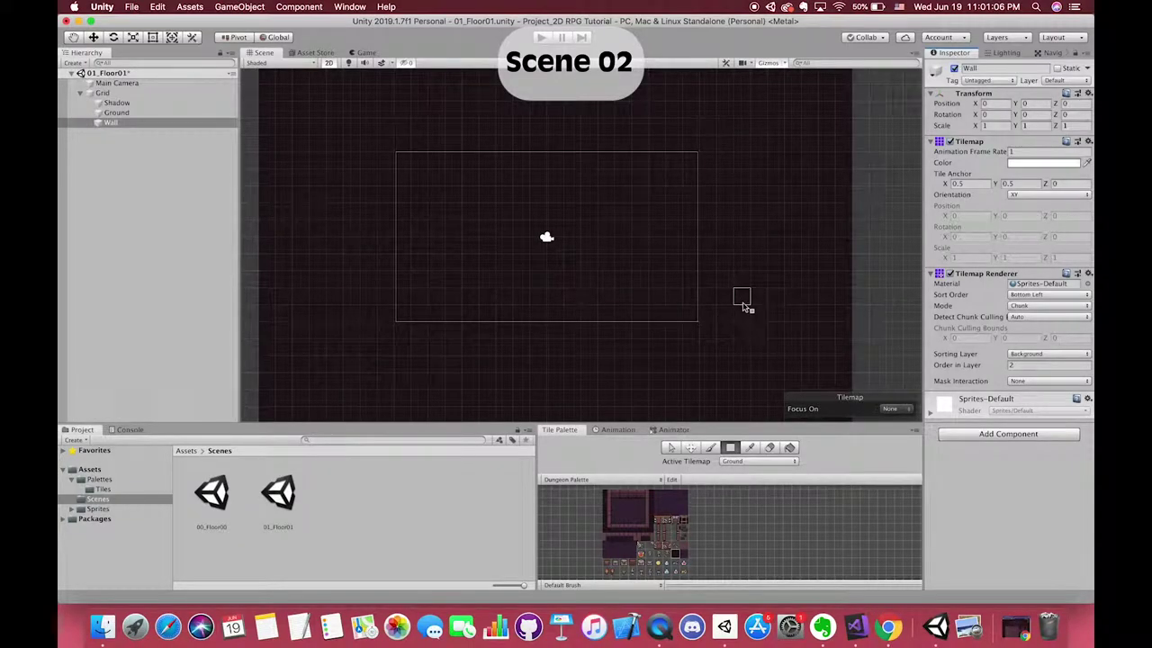
pyautogui.click(769, 448)
pyautogui.scroll(-3, 689, 317)
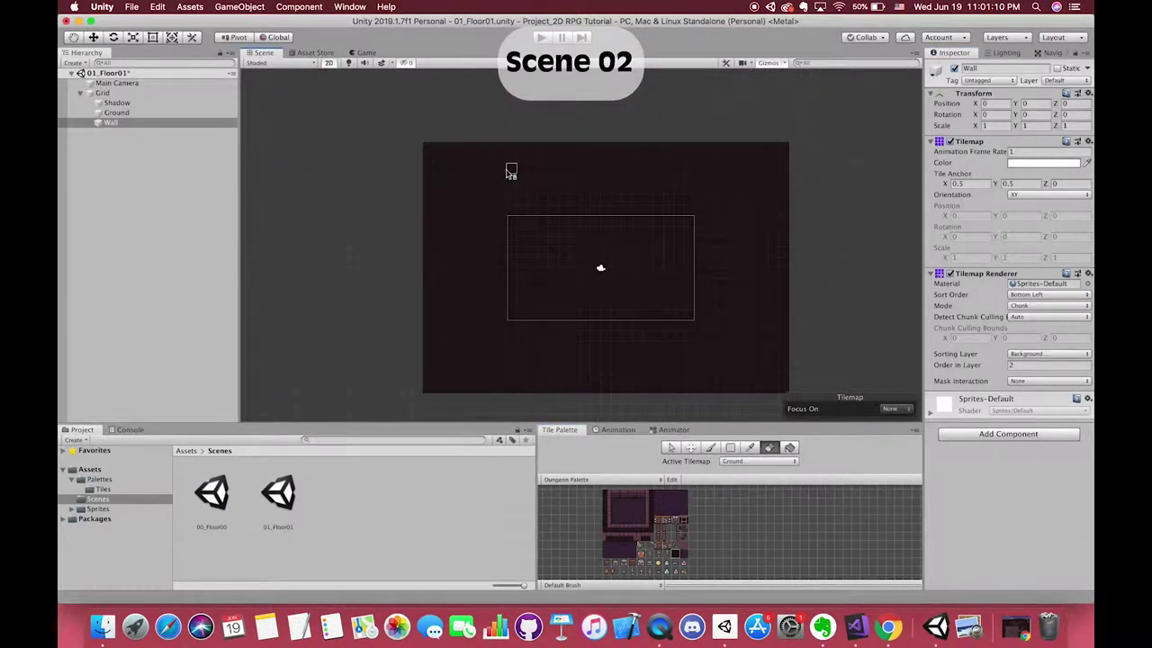
pyautogui.click(759, 461)
pyautogui.click(738, 494)
pyautogui.moveTo(436, 189)
pyautogui.mouseDown()
pyautogui.moveTo(643, 142)
pyautogui.moveTo(509, 162)
pyautogui.mouseUp()
# Replace the Wall tilemap with a duplicate of Ground renamed Wall
pyautogui.click(110, 123)
pyautogui.press('super+BackSpace')
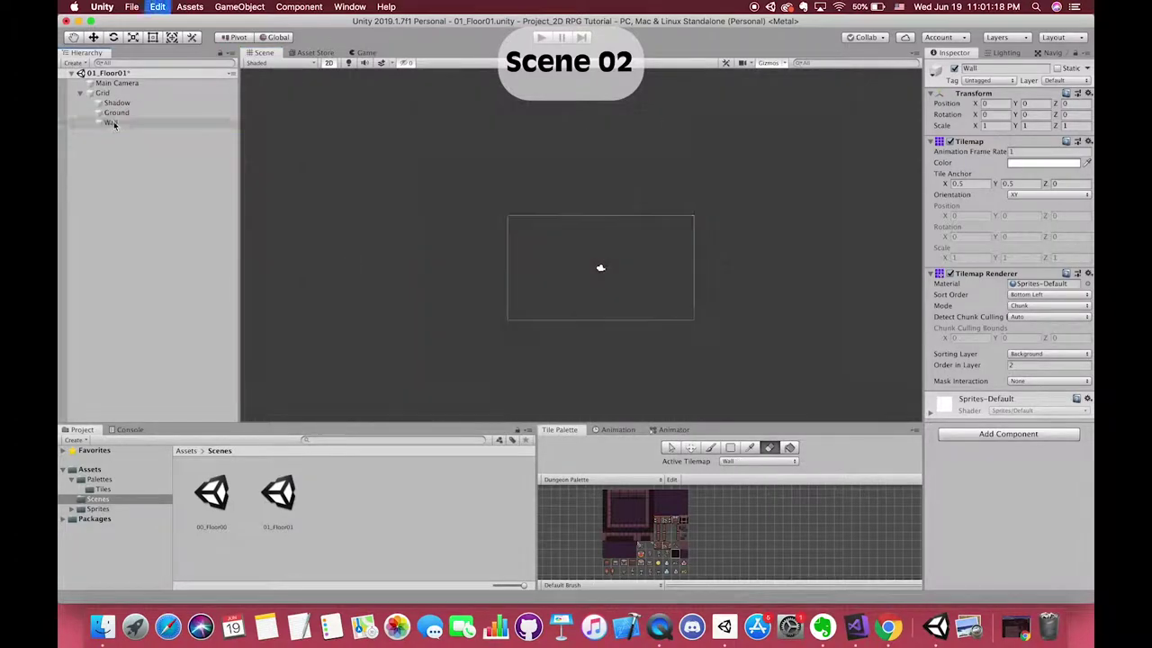
pyautogui.click(117, 113)
pyautogui.press('super+d')
pyautogui.press('Return')
pyautogui.write('Wall')
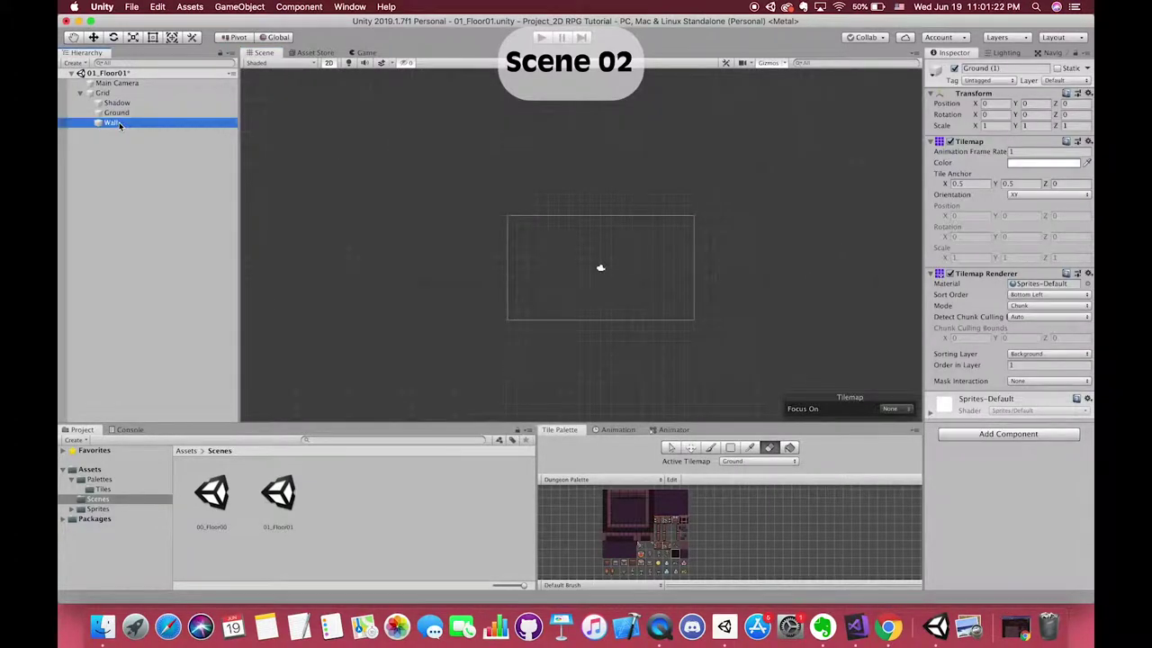
pyautogui.press('Up')
pyautogui.press('Up')
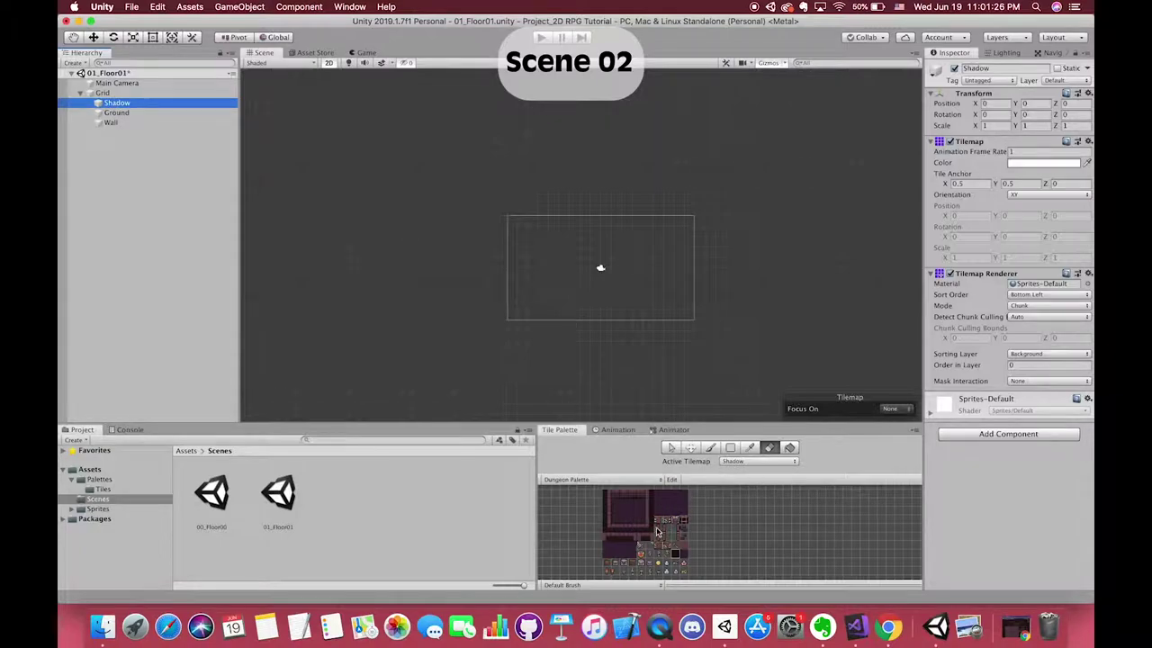
# Box-fill a large dark rectangle on the Shadow tilemap around the camera area
pyautogui.click(729, 447)
pyautogui.moveTo(462, 173); pyautogui.dragTo(746, 378)
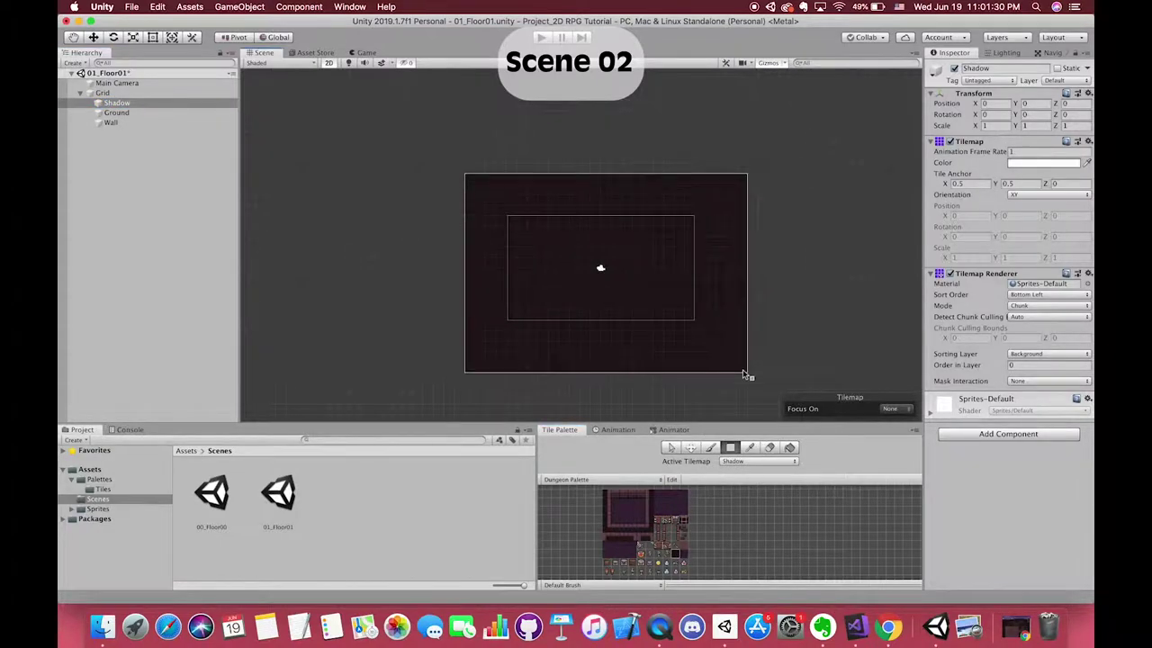
pyautogui.moveTo(422, 121); pyautogui.dragTo(777, 400)
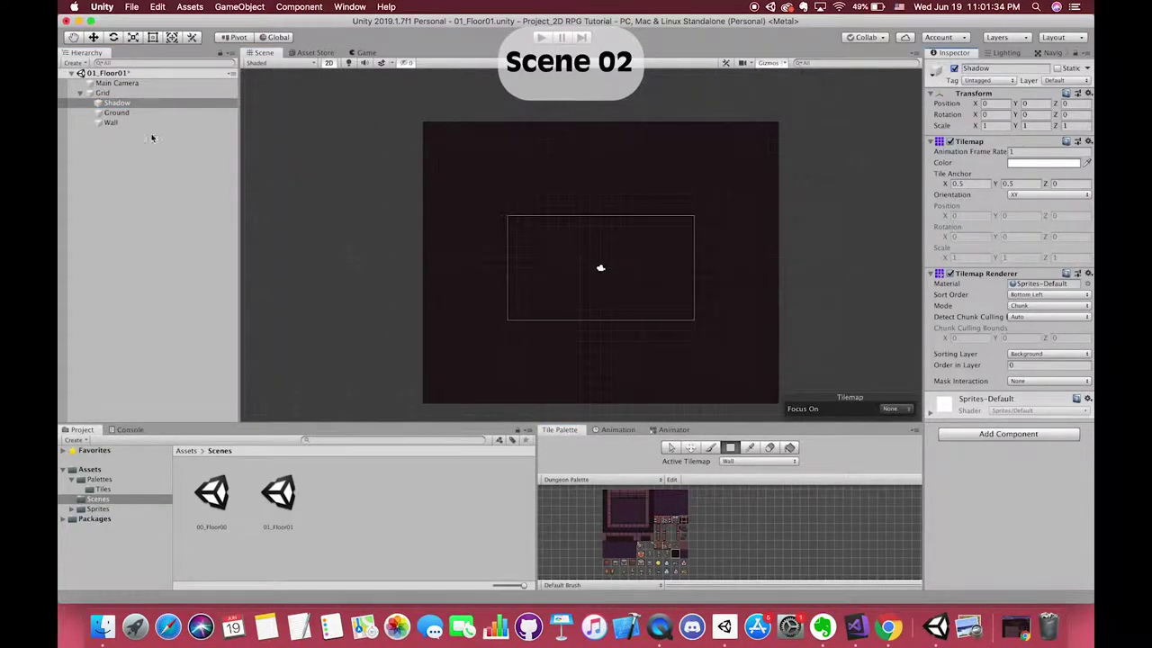
pyautogui.click(117, 113)
pyautogui.scroll(3, 549, 315)
pyautogui.click(750, 464)
pyautogui.click(750, 468)
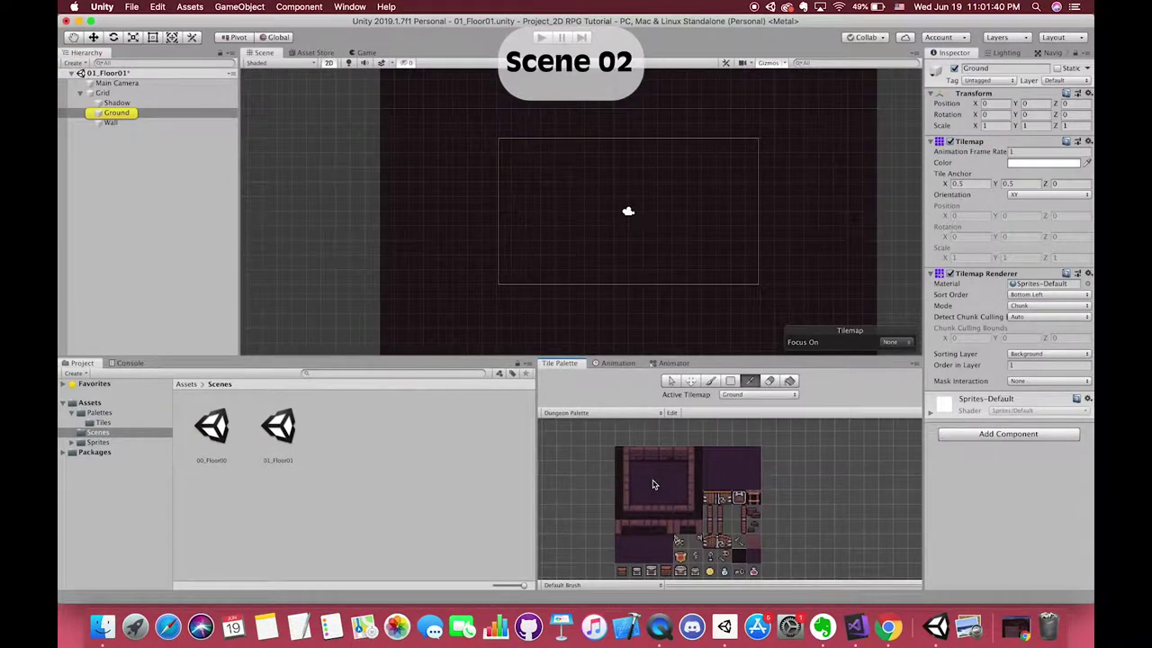
# Box-fill purple floor tiles into a vertical column and crossing horizontal corridor
pyautogui.click(724, 468)
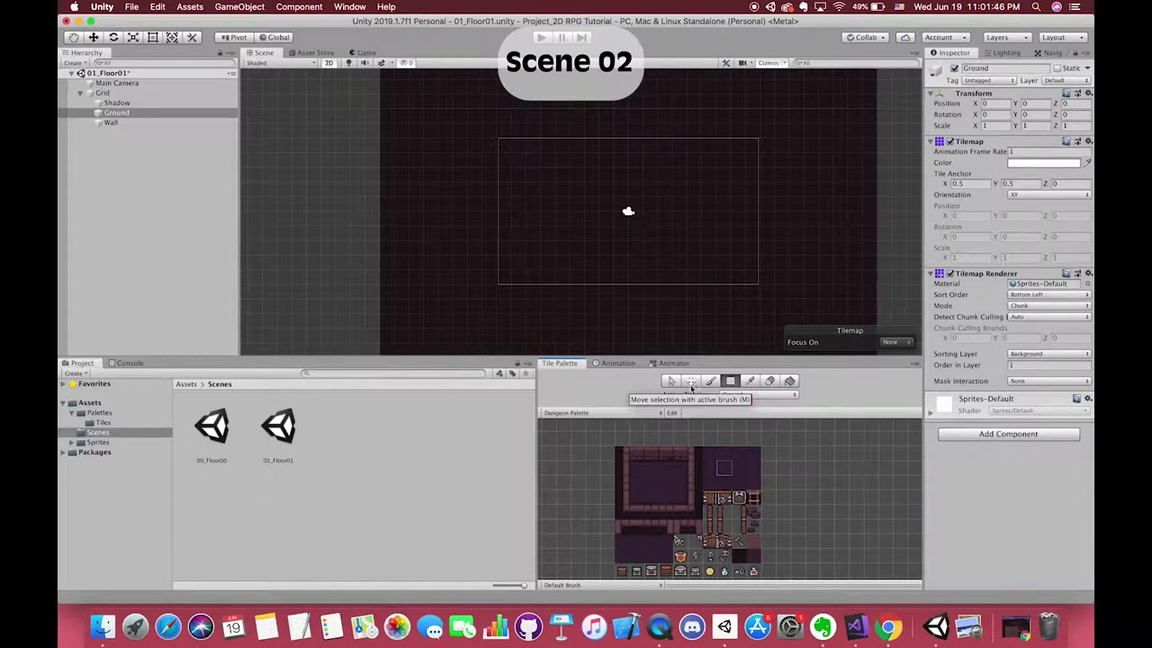
pyautogui.moveTo(607, 248); pyautogui.dragTo(648, 295)
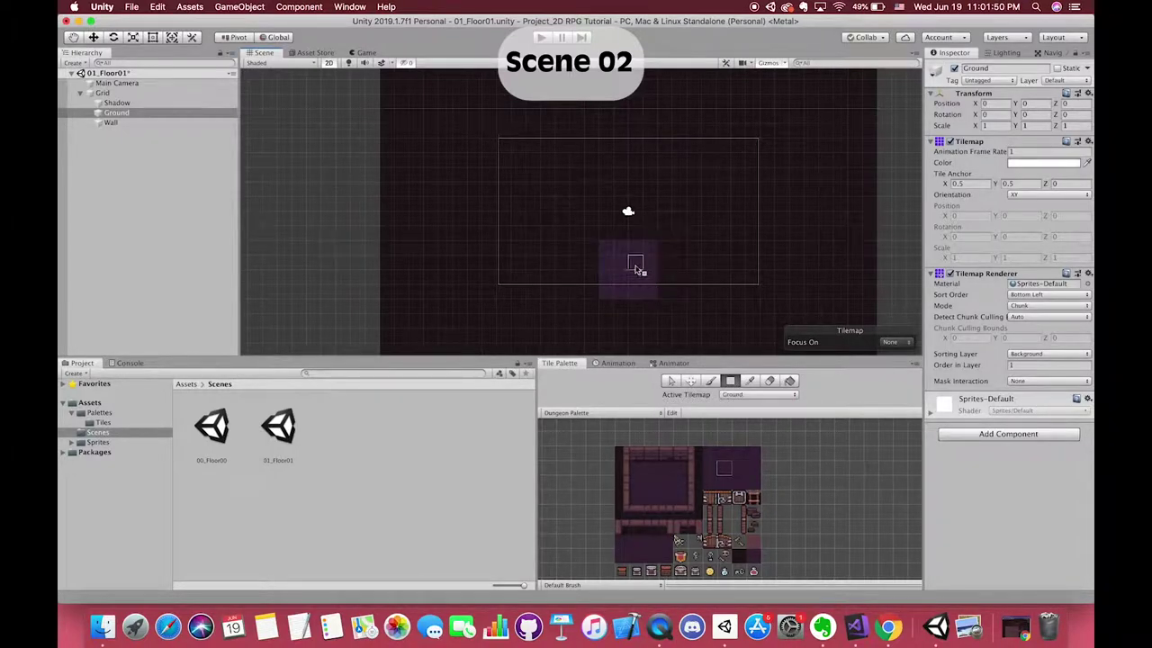
pyautogui.moveTo(625, 226); pyautogui.dragTo(618, 250, button='middle')
pyautogui.moveTo(618, 249); pyautogui.dragTo(594, 218)
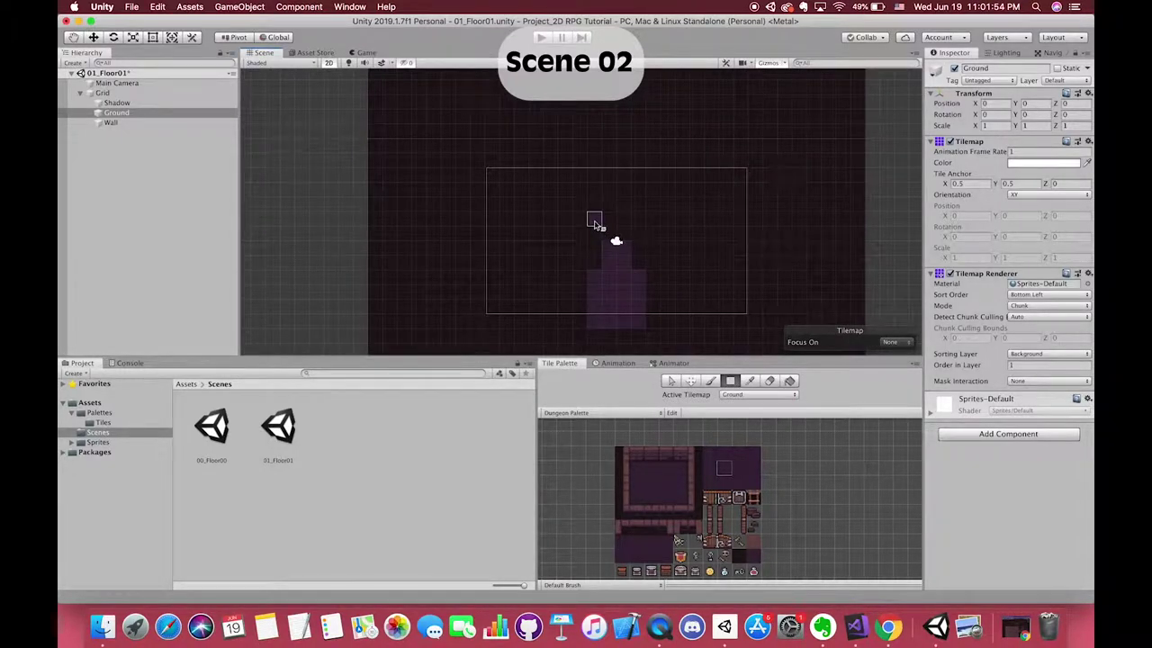
pyautogui.moveTo(637, 234); pyautogui.dragTo(636, 253, button='middle')
pyautogui.moveTo(559, 224); pyautogui.dragTo(670, 224)
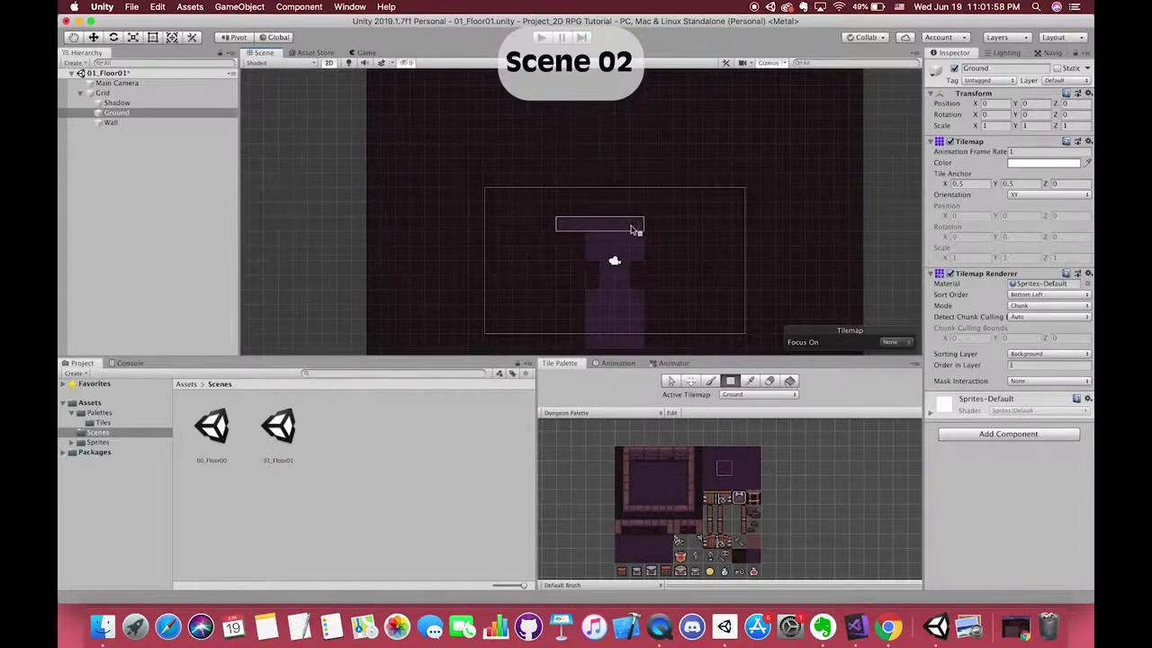
pyautogui.moveTo(592, 195)
pyautogui.mouseDown()
pyautogui.moveTo(635, 214)
pyautogui.moveTo(619, 180)
pyautogui.mouseUp()
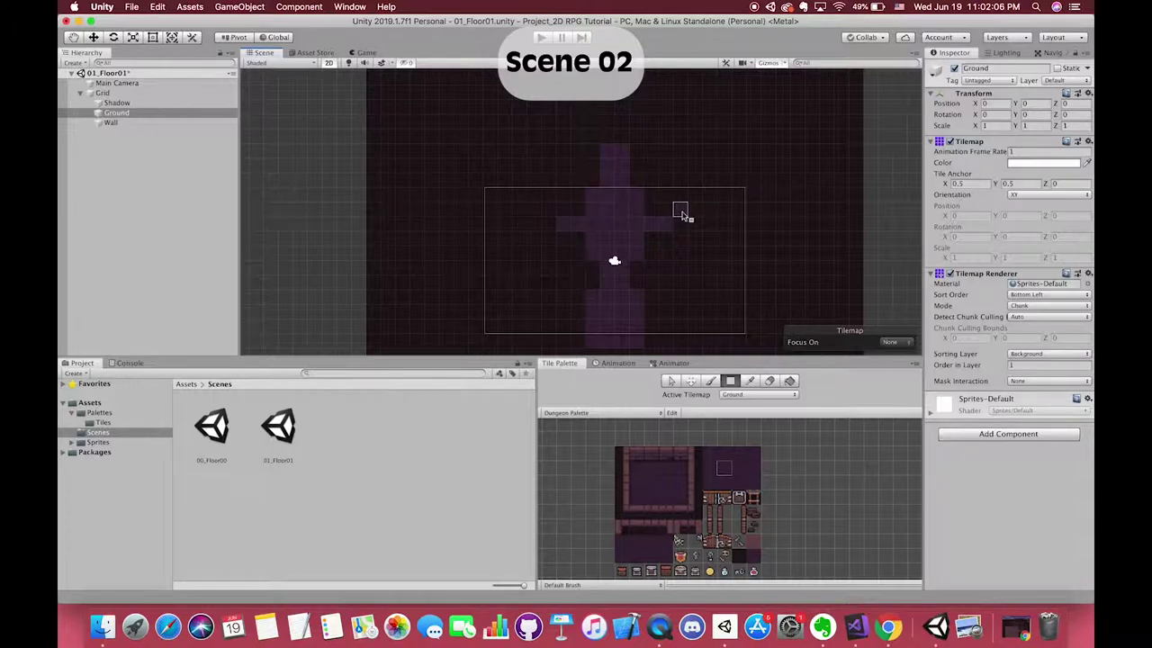
pyautogui.moveTo(681, 214); pyautogui.dragTo(707, 237)
pyautogui.moveTo(519, 209); pyautogui.dragTo(548, 243)
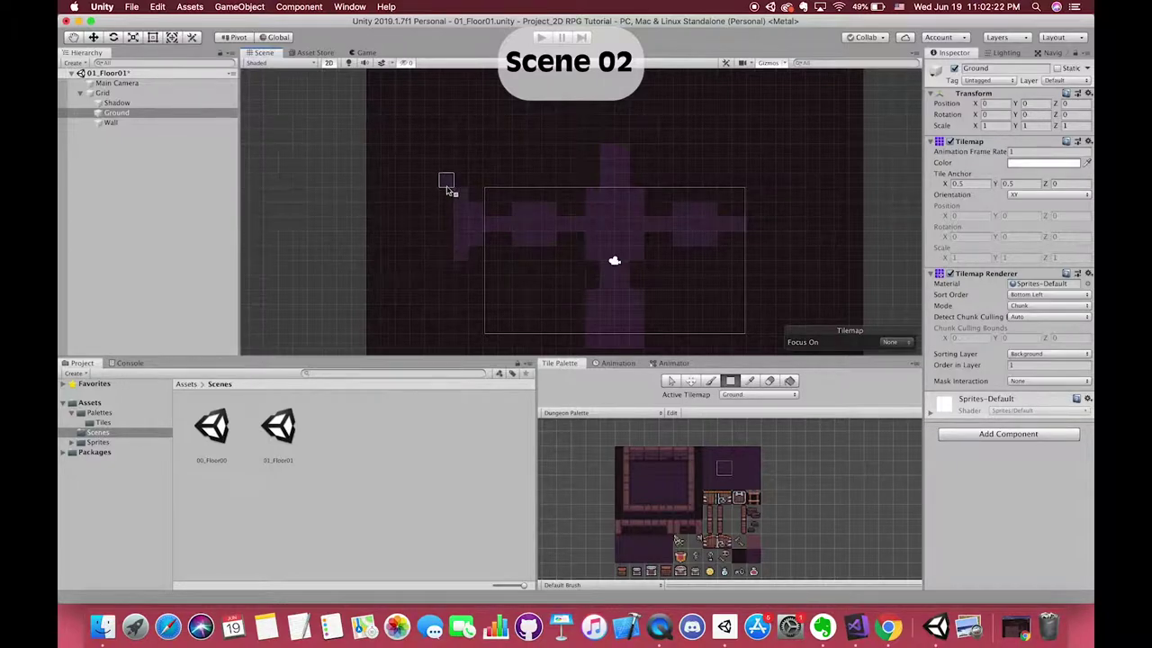
# Fill a room on the left and a round room on the right with floor tiles
pyautogui.moveTo(459, 232); pyautogui.dragTo(449, 268)
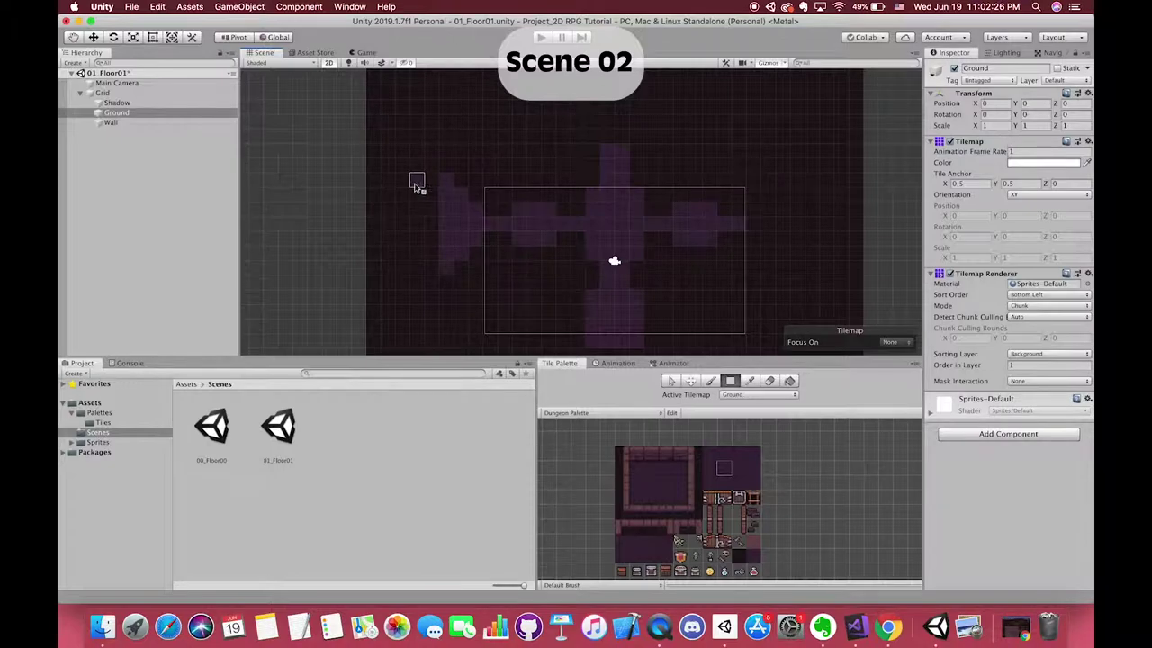
pyautogui.moveTo(416, 180)
pyautogui.mouseDown()
pyautogui.moveTo(438, 267)
pyautogui.moveTo(411, 256)
pyautogui.mouseUp()
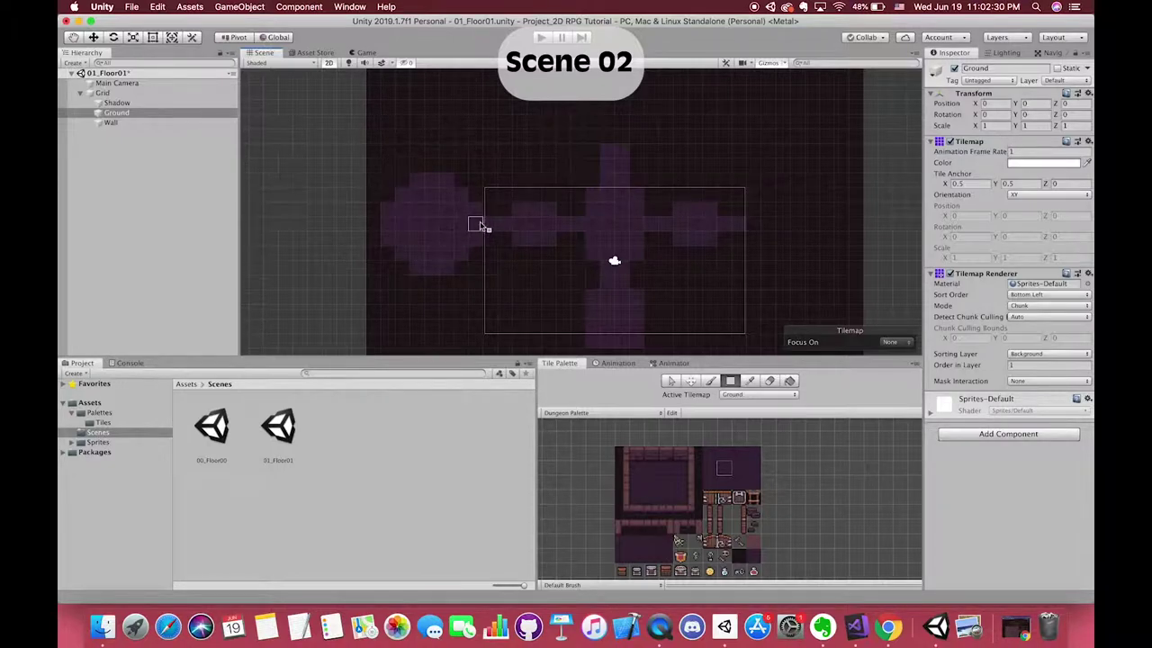
pyautogui.hscroll(5, 480, 225)
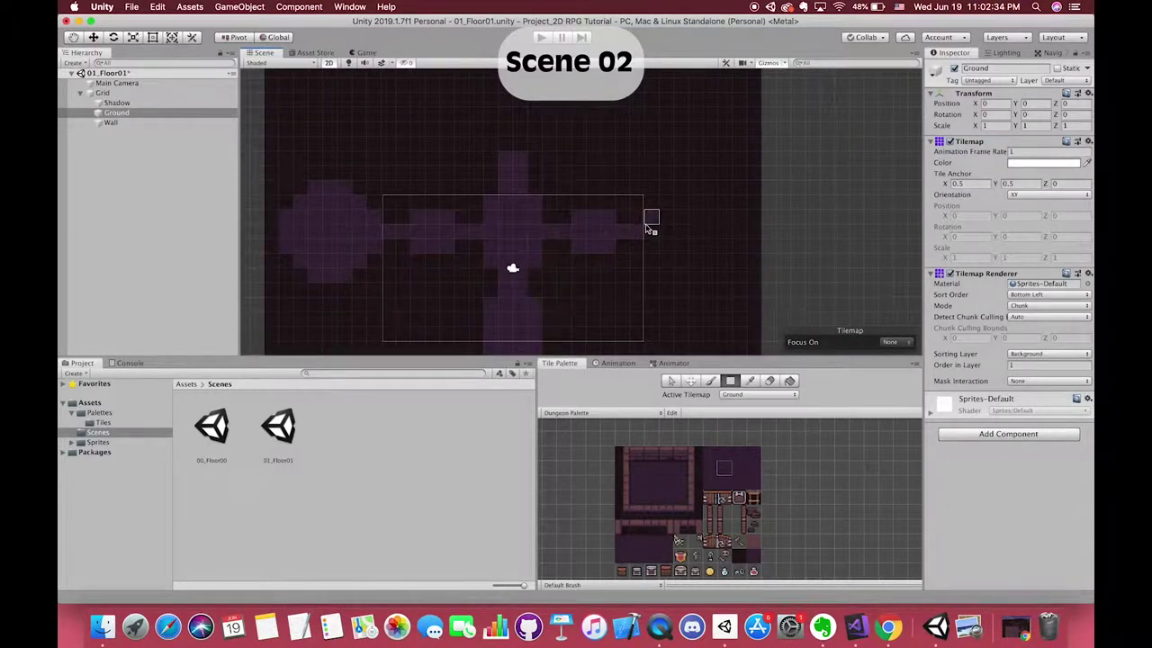
pyautogui.moveTo(682, 188)
pyautogui.mouseDown()
pyautogui.moveTo(684, 287)
pyautogui.moveTo(726, 268)
pyautogui.mouseUp()
pyautogui.moveTo(735, 219); pyautogui.dragTo(740, 256)
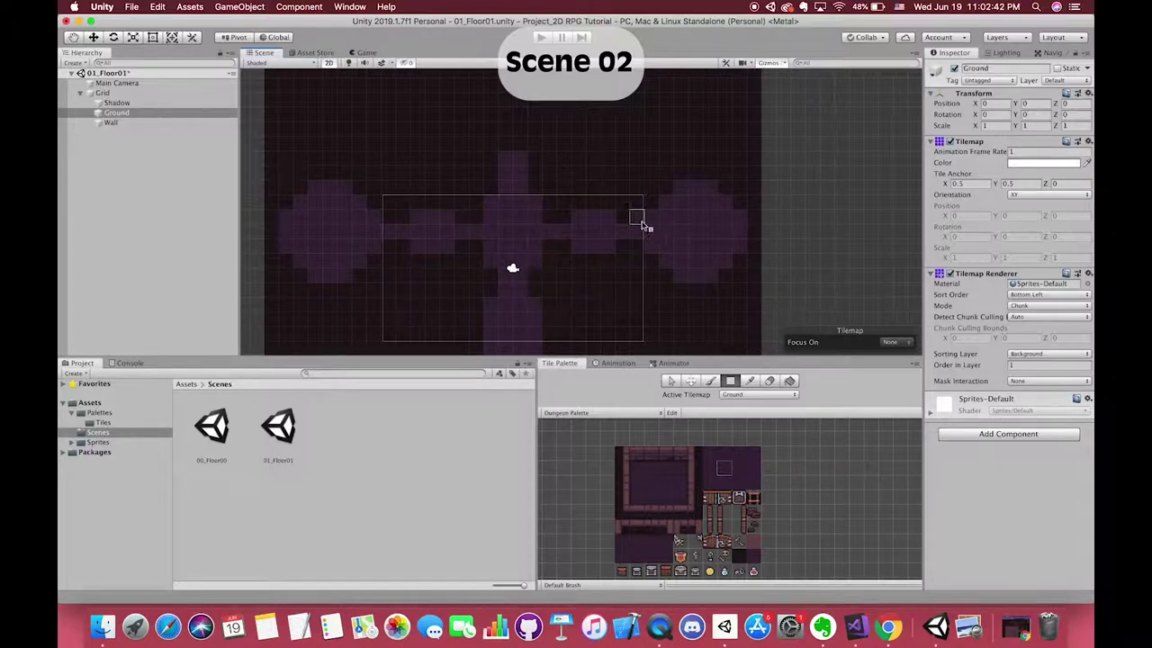
pyautogui.scroll(-2, 575, 288)
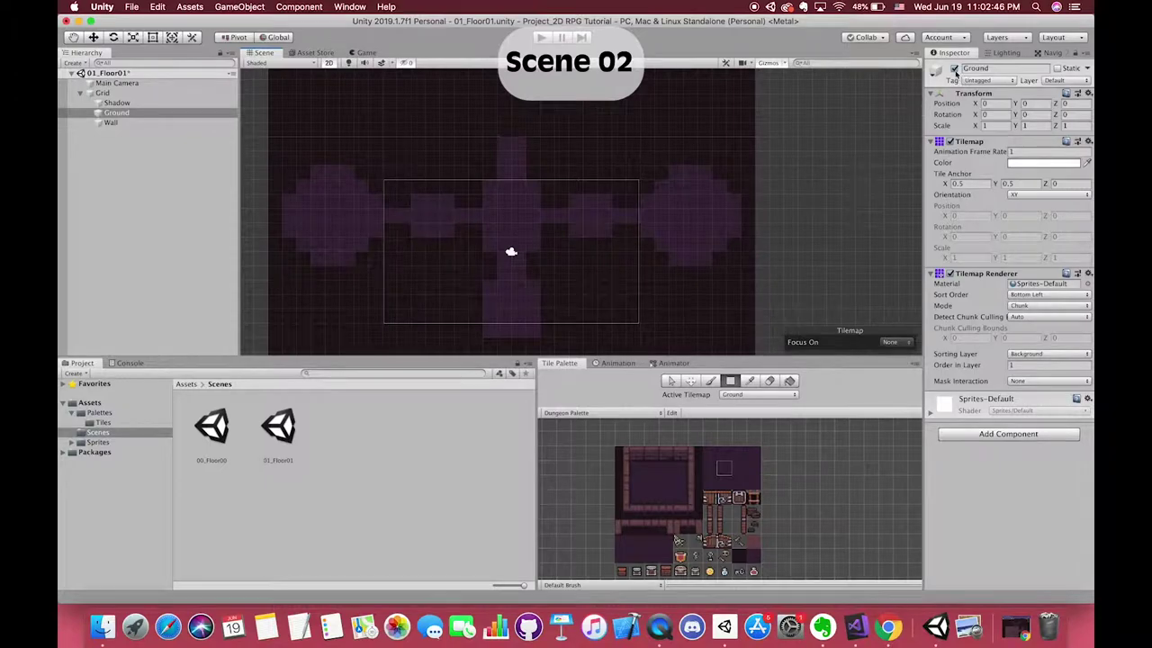
# Make Wall the active tilemap in the Tile Palette
pyautogui.click(110, 122)
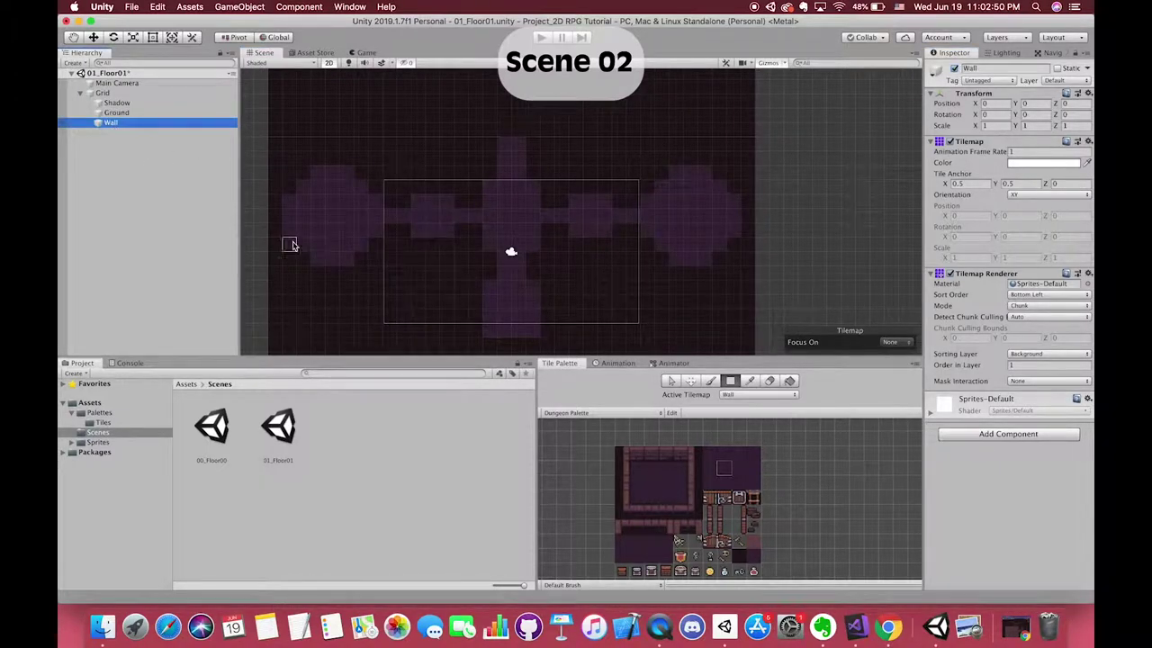
pyautogui.press('d')
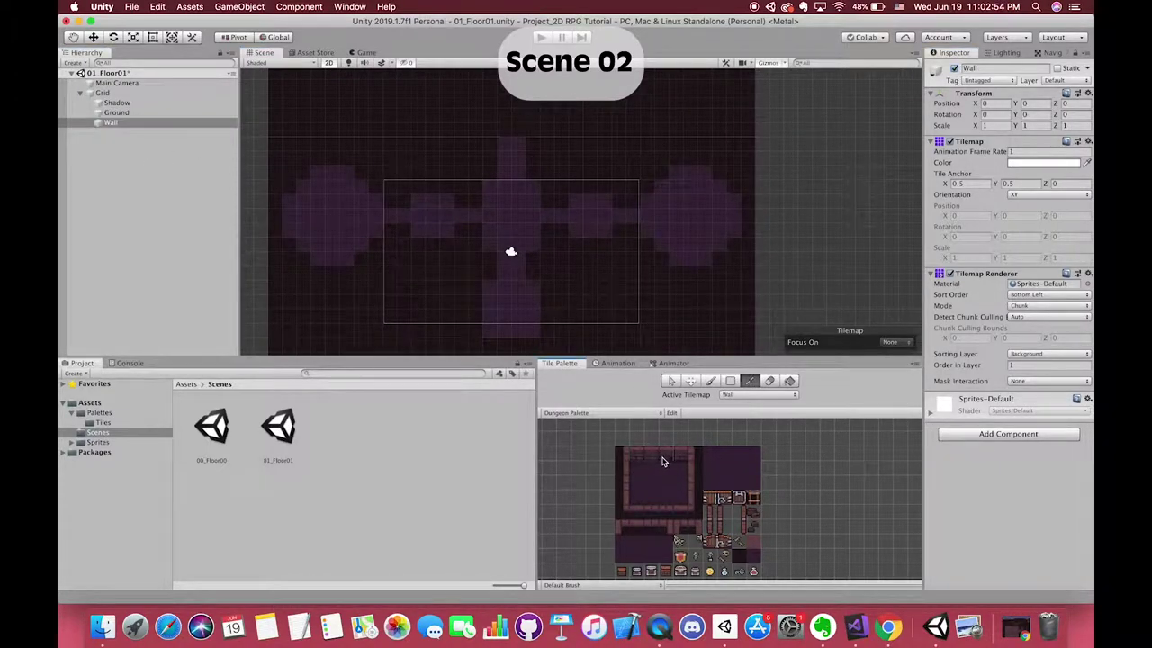
pyautogui.press('u')
pyautogui.click(759, 394)
pyautogui.click(746, 429)
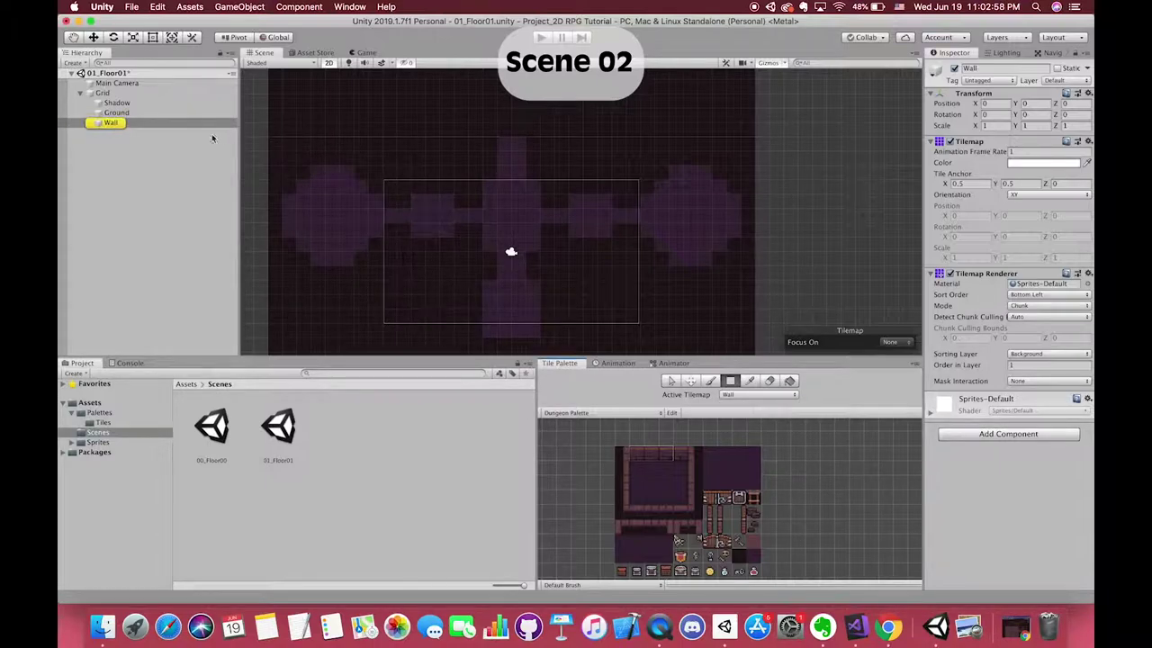
# Brush wall-top tiles above the left room, along the top middle, and a right-hand column
pyautogui.click(711, 381)
pyautogui.click(351, 165)
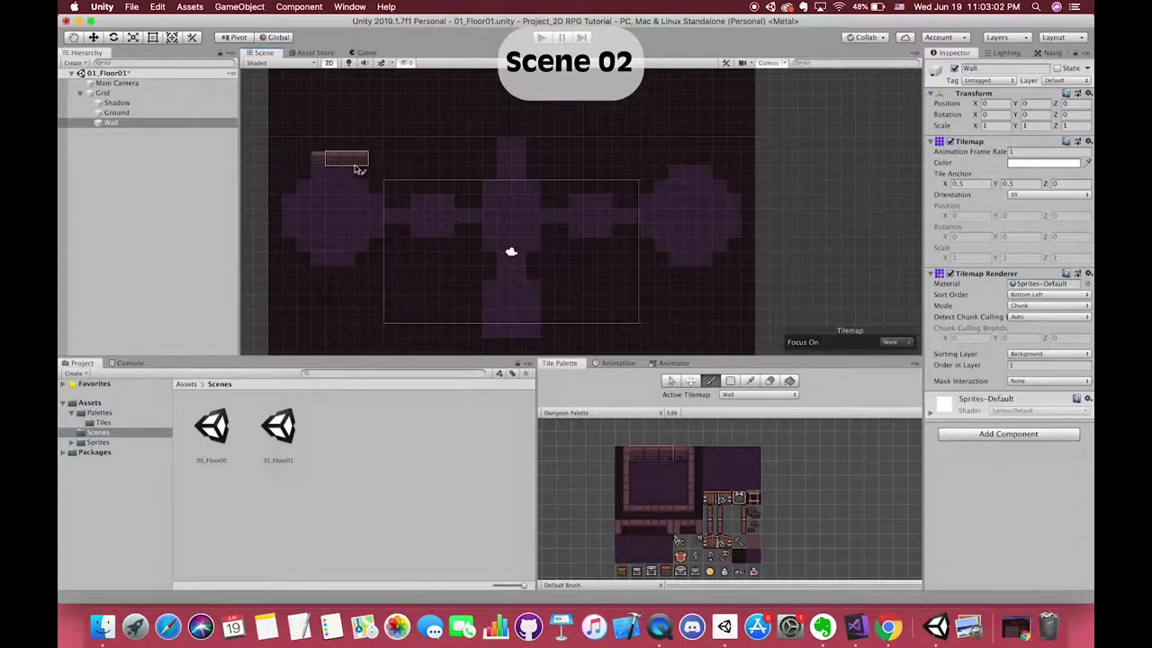
pyautogui.click(707, 165)
pyautogui.scroll(2, 630, 306)
pyautogui.click(479, 173)
pyautogui.click(686, 171)
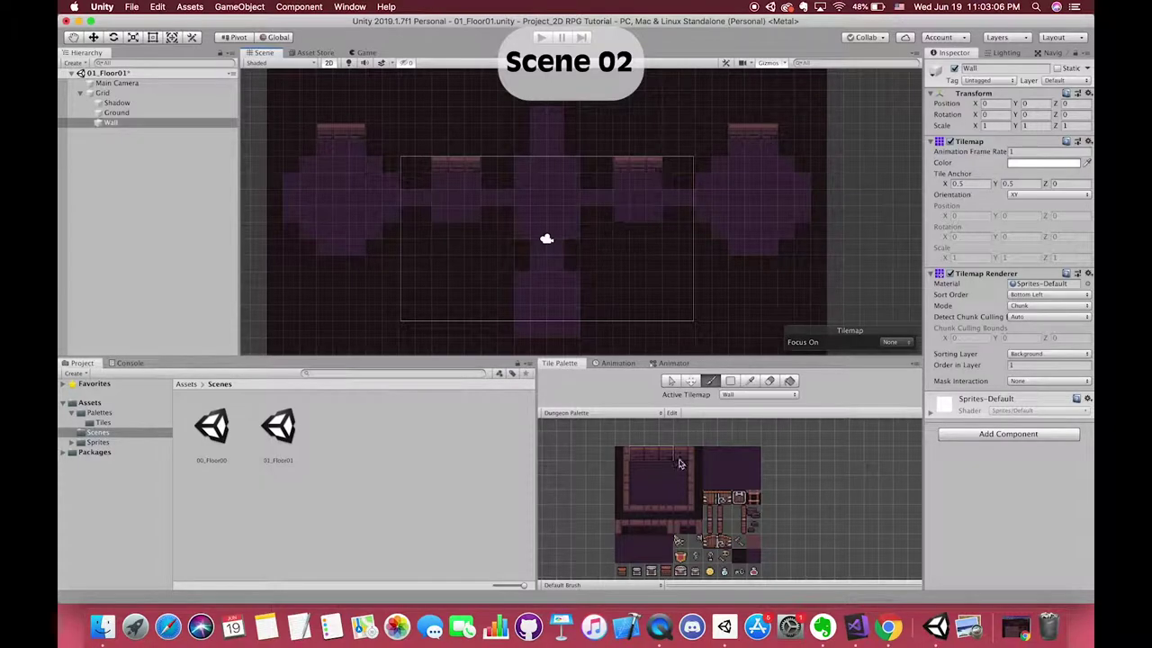
pyautogui.click(522, 146)
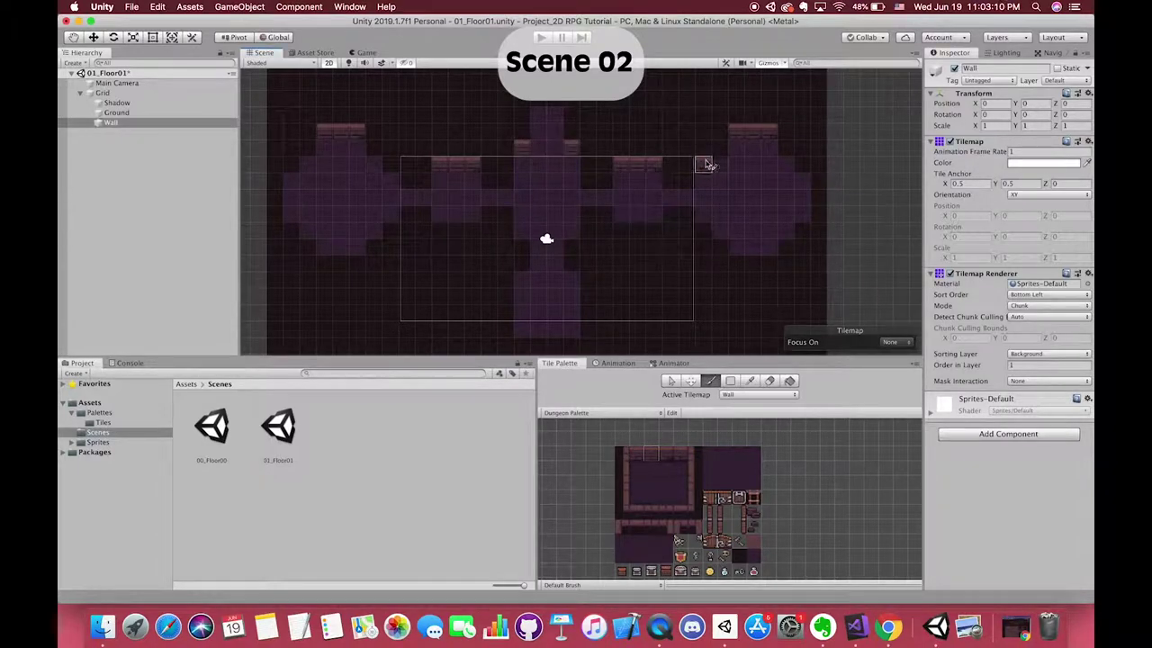
pyautogui.moveTo(722, 168); pyautogui.dragTo(720, 147)
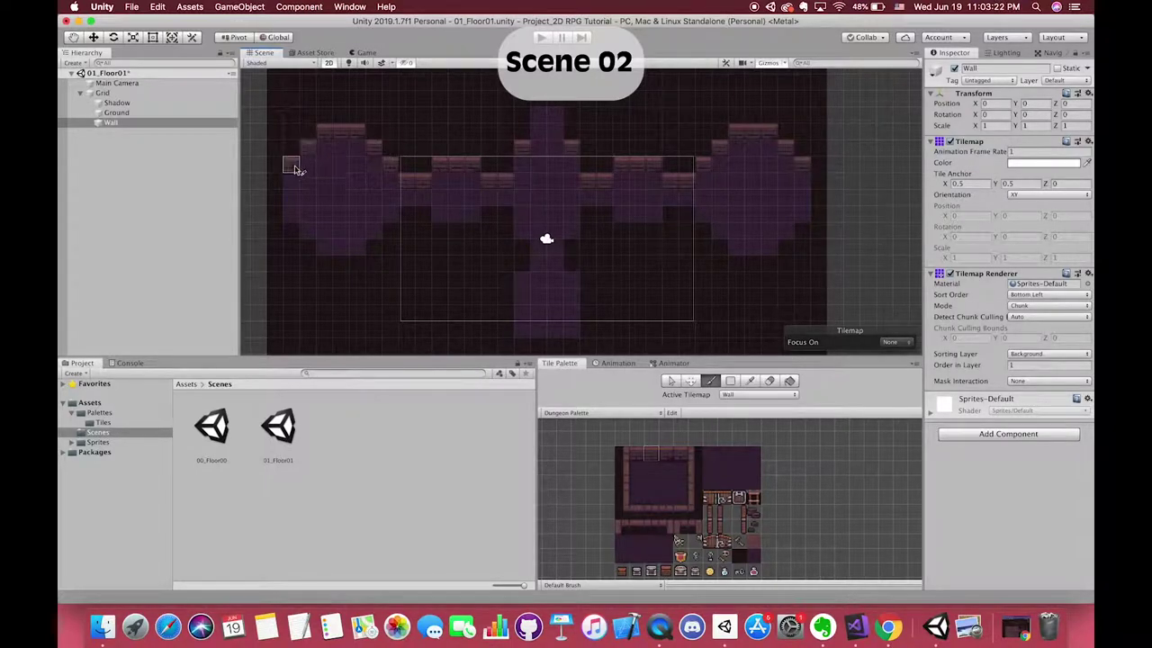
pyautogui.moveTo(309, 185); pyautogui.dragTo(301, 197, button='middle')
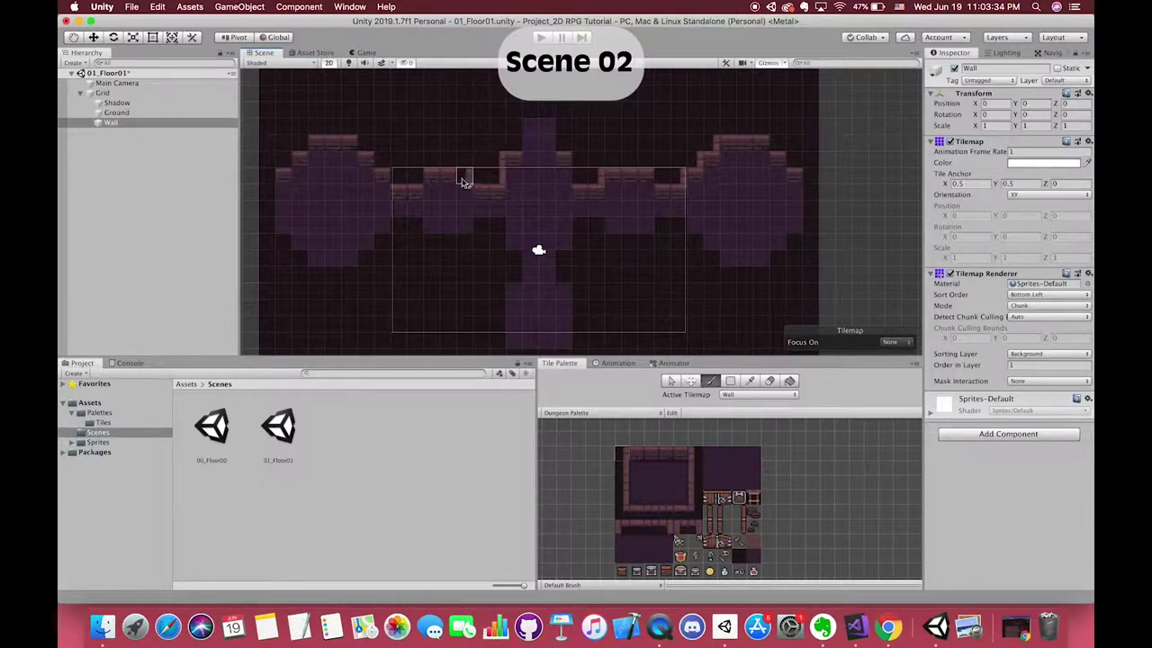
# Pick a column of wall tiles from the palette and pan toward the left room
pyautogui.keyDown('super'); pyautogui.click(432, 243); pyautogui.keyUp('super')
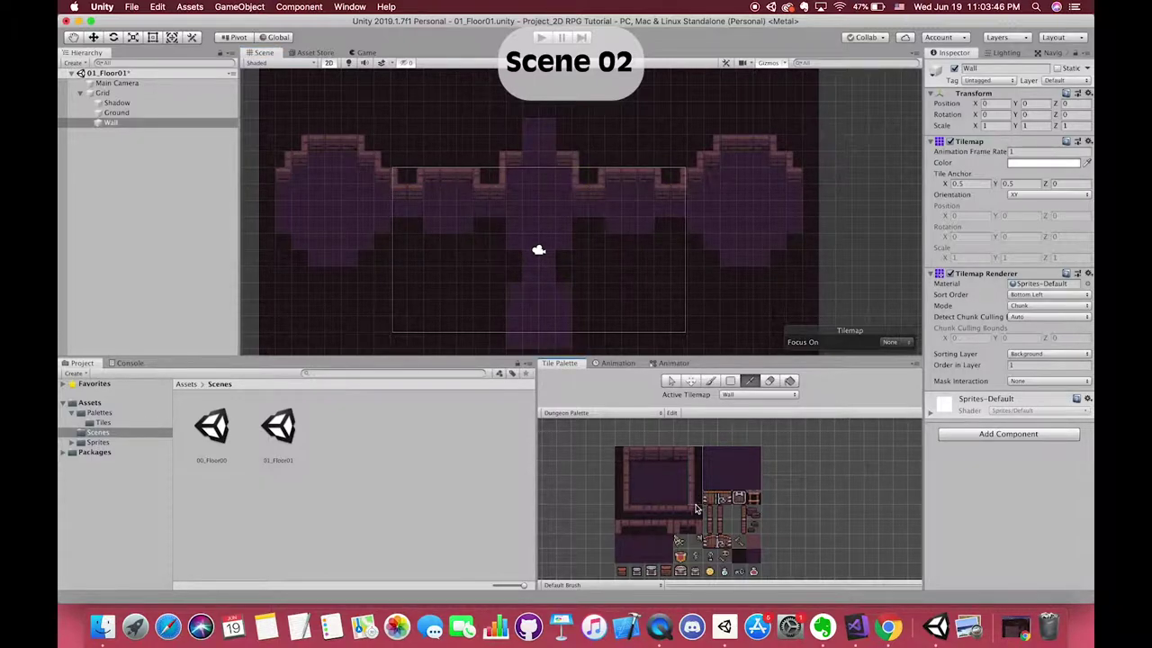
pyautogui.keyDown('super'); pyautogui.moveTo(795, 168); pyautogui.dragTo(803, 245); pyautogui.keyUp('super')
pyautogui.moveTo(431, 303); pyautogui.dragTo(490, 298, button='middle')
pyautogui.keyDown('super'); pyautogui.click(479, 302); pyautogui.keyUp('super')
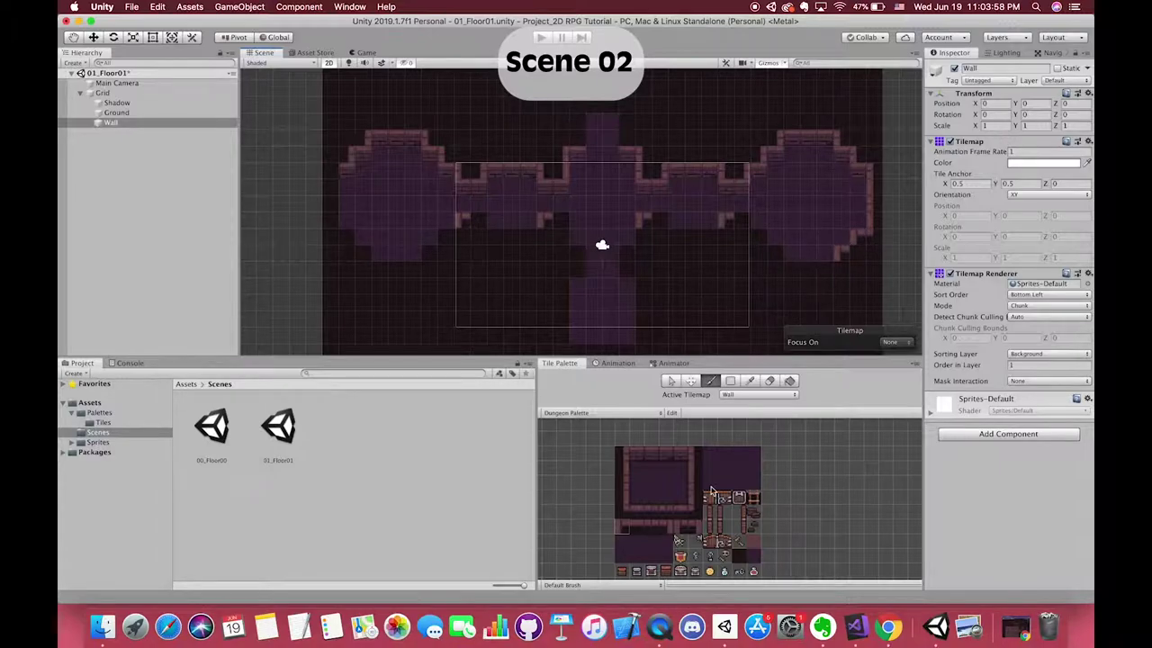
pyautogui.scroll(3, 904, 252)
pyautogui.scroll(-1, 810, 279)
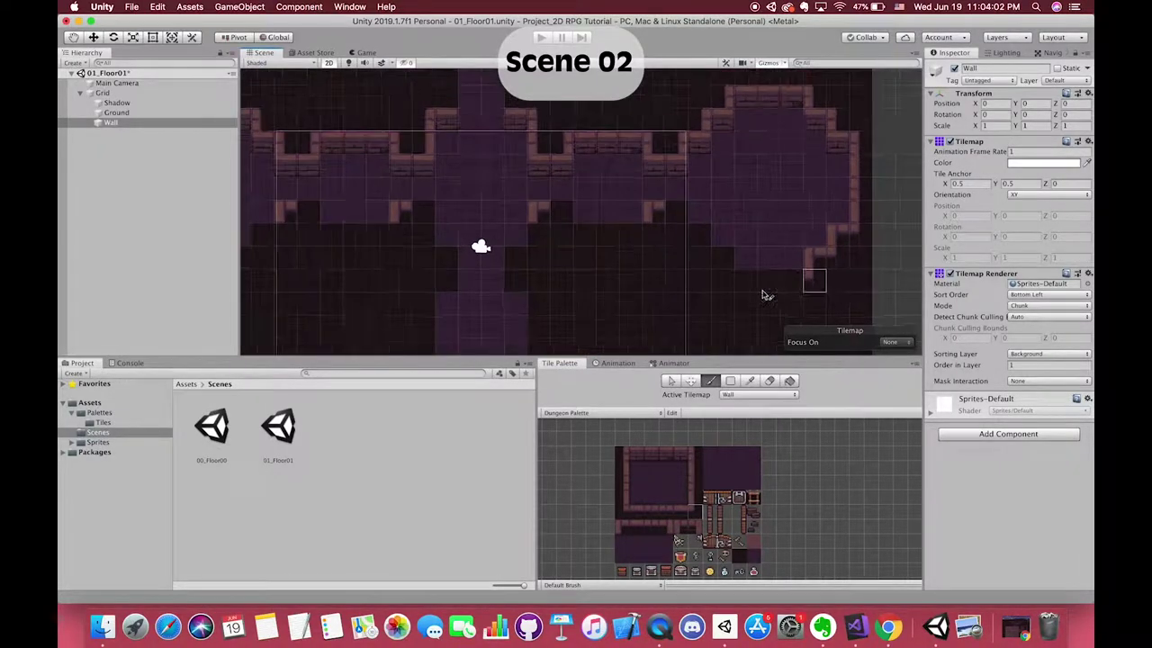
pyautogui.moveTo(556, 243); pyautogui.dragTo(609, 236, button='middle')
pyautogui.scroll(-1, 540, 232)
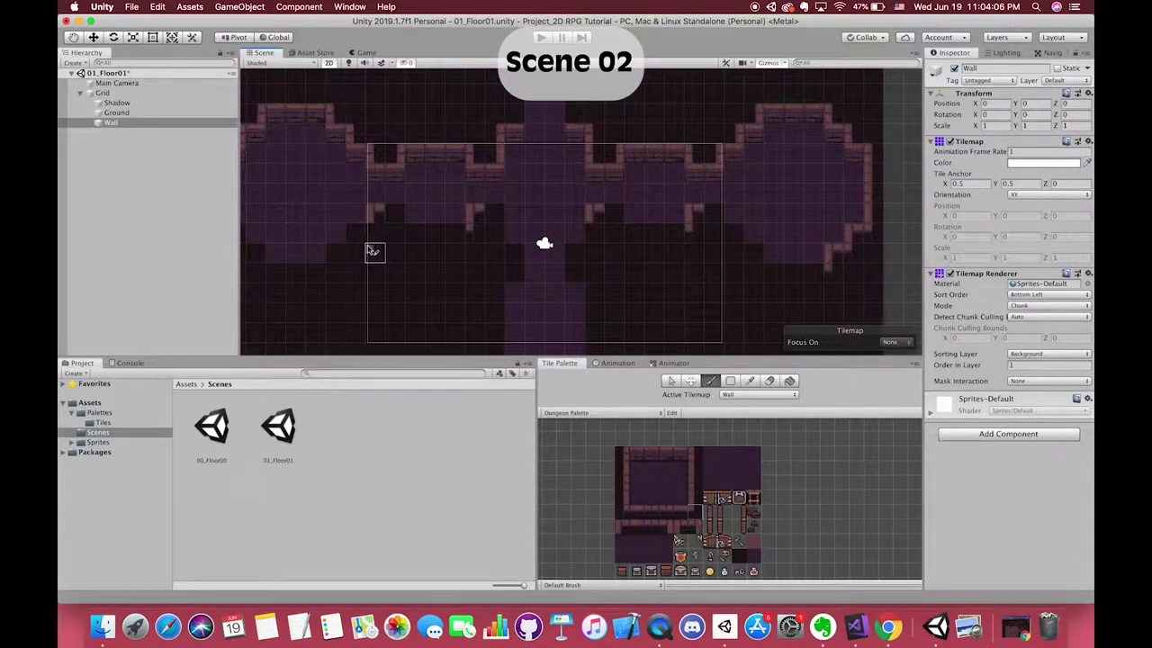
pyautogui.moveTo(369, 272); pyautogui.dragTo(483, 297, button='middle')
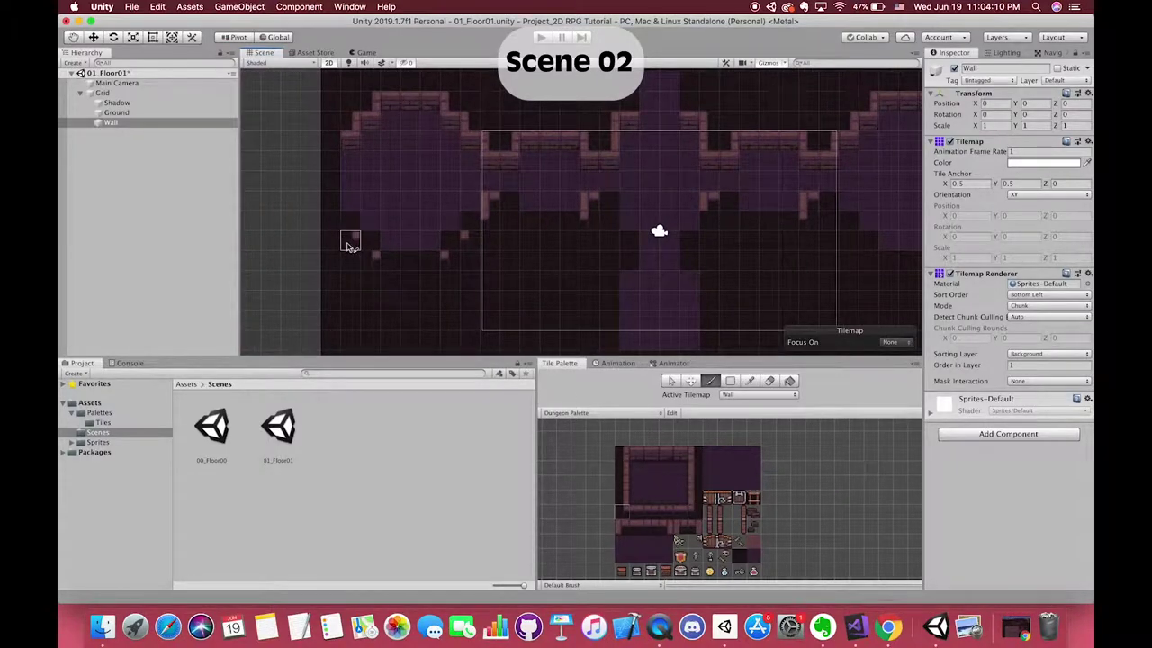
pyautogui.hscroll(5, 592, 239)
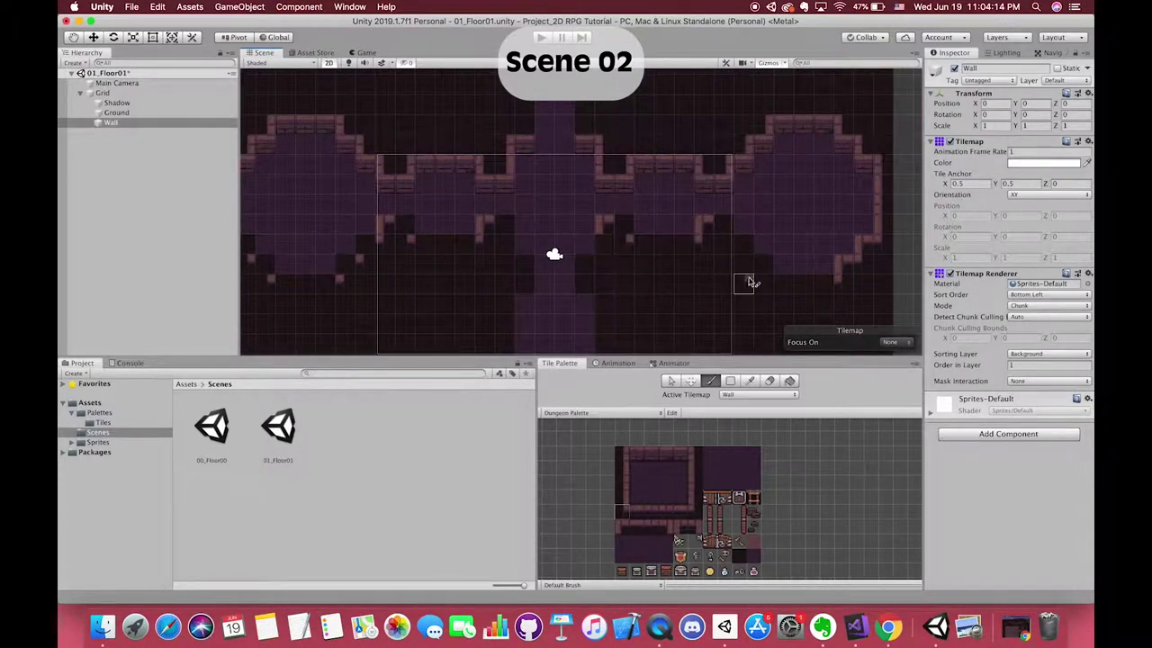
pyautogui.moveTo(751, 283); pyautogui.dragTo(693, 246, button='middle')
# Paint wall-edge tiles into the right room's bottom gap, middle room's lower edge, and beside the corridor
pyautogui.moveTo(650, 512); pyautogui.dragTo(666, 511)
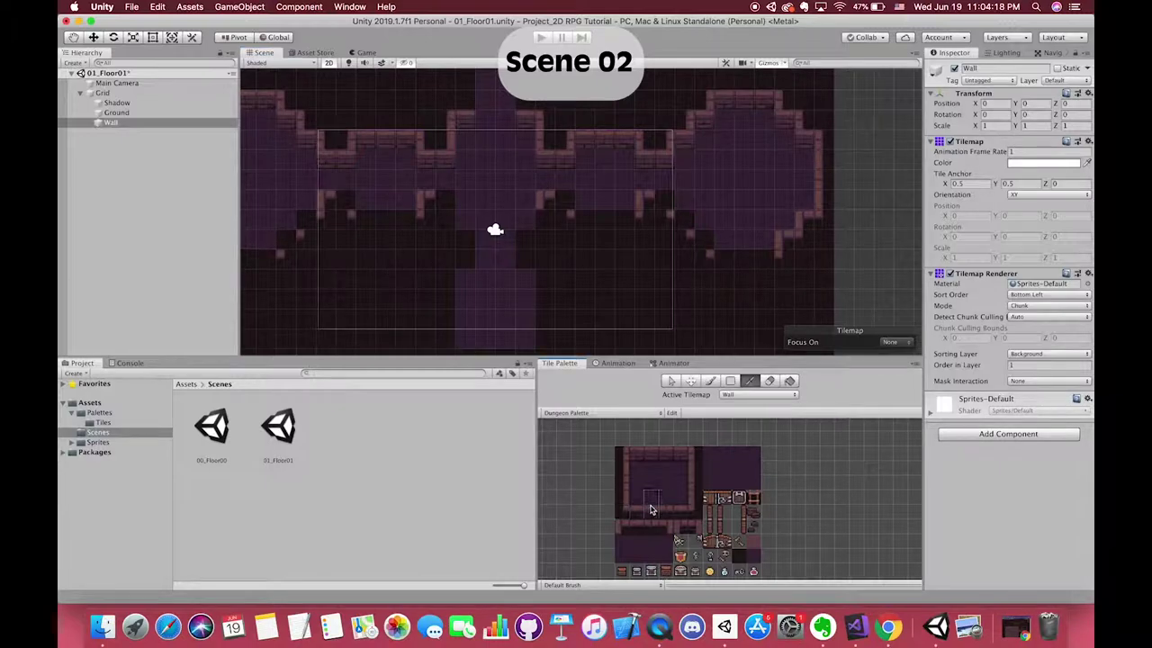
pyautogui.click(740, 264)
pyautogui.click(664, 527)
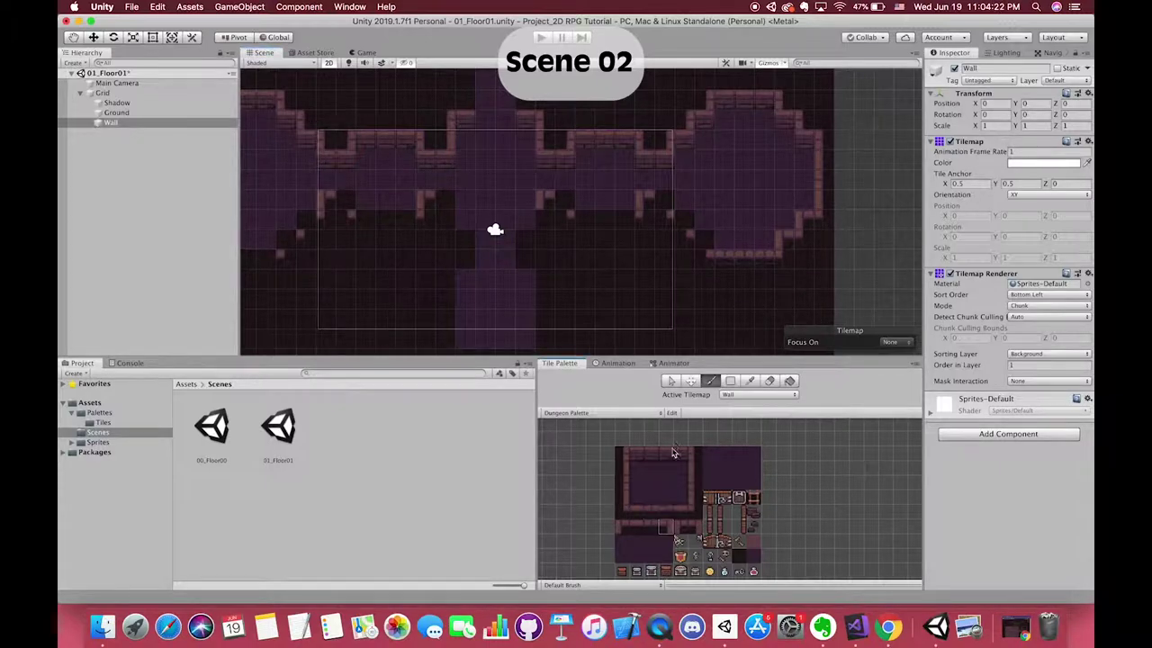
pyautogui.moveTo(705, 245); pyautogui.dragTo(668, 213)
pyautogui.moveTo(652, 513); pyautogui.dragTo(665, 513)
pyautogui.moveTo(591, 218); pyautogui.dragTo(623, 218)
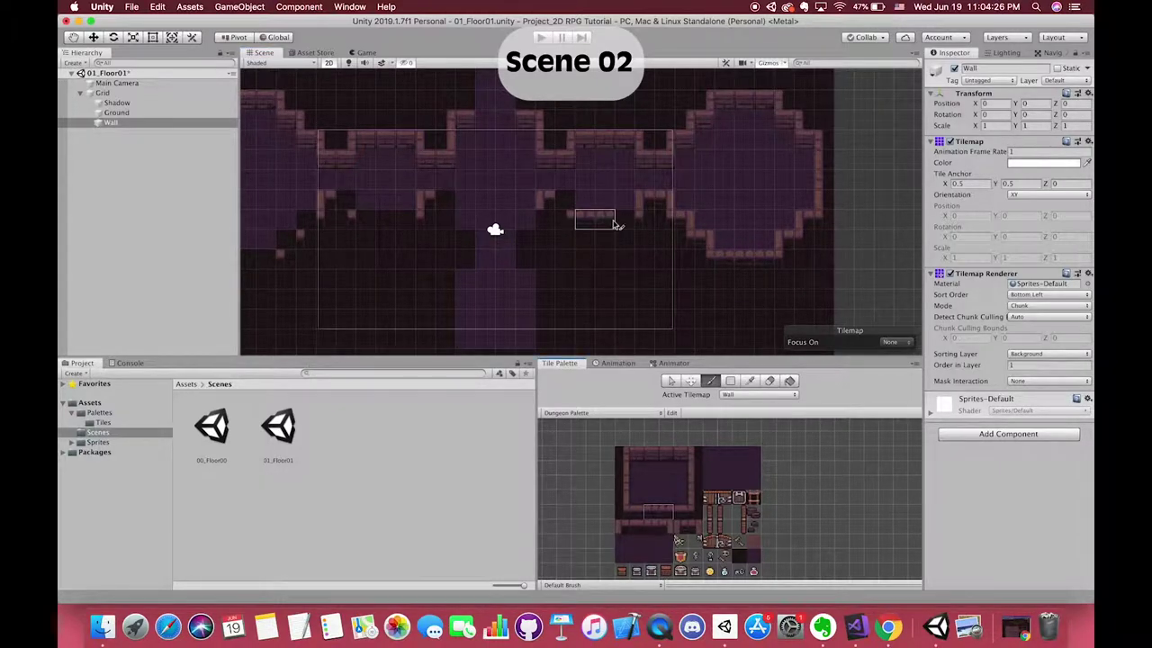
pyautogui.click(670, 528)
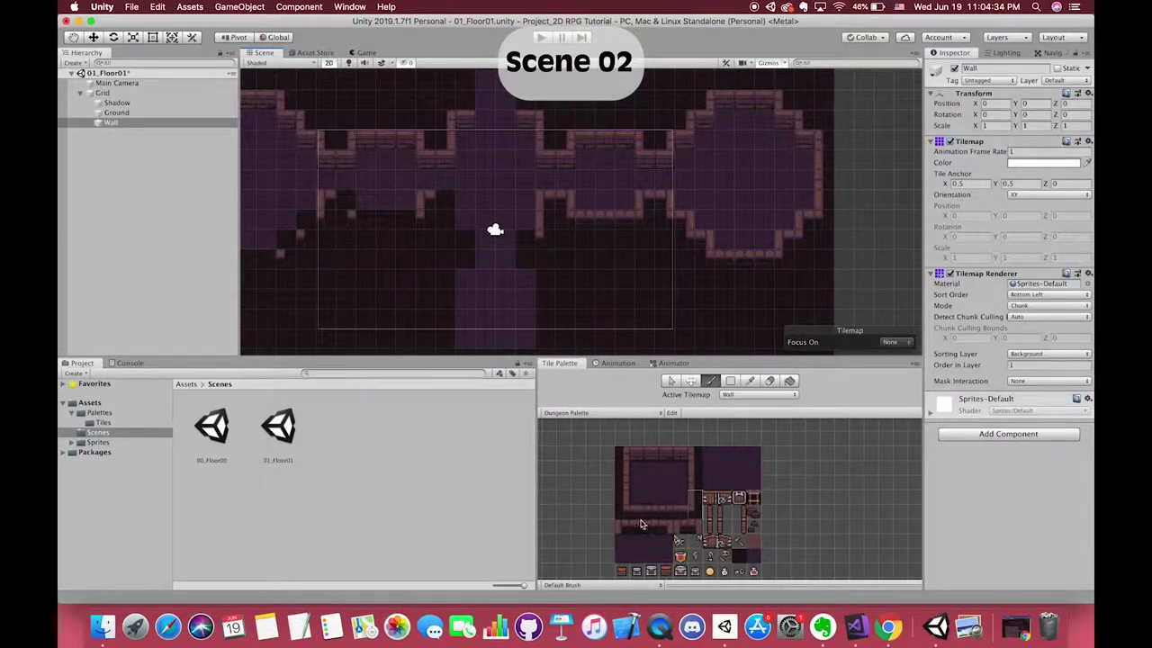
pyautogui.click(514, 244)
# Pick single, tall and two-tile wall strips from the dungeon palette while shifting the map view
pyautogui.scroll(-2, 581, 280)
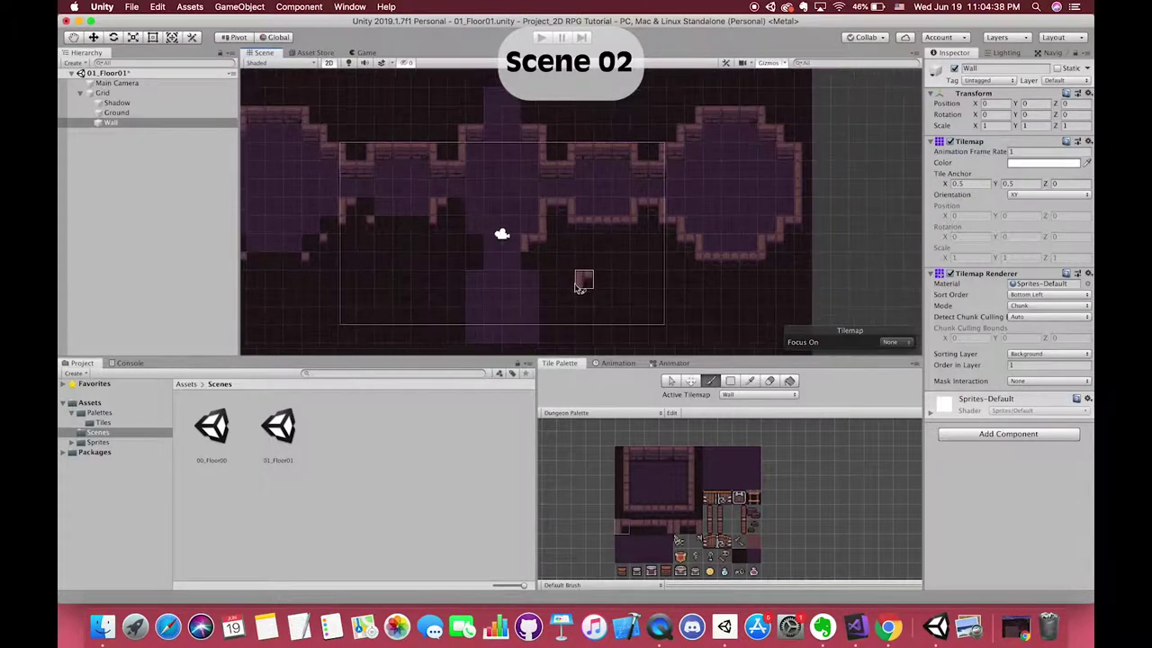
pyautogui.hscroll(-3, 596, 252)
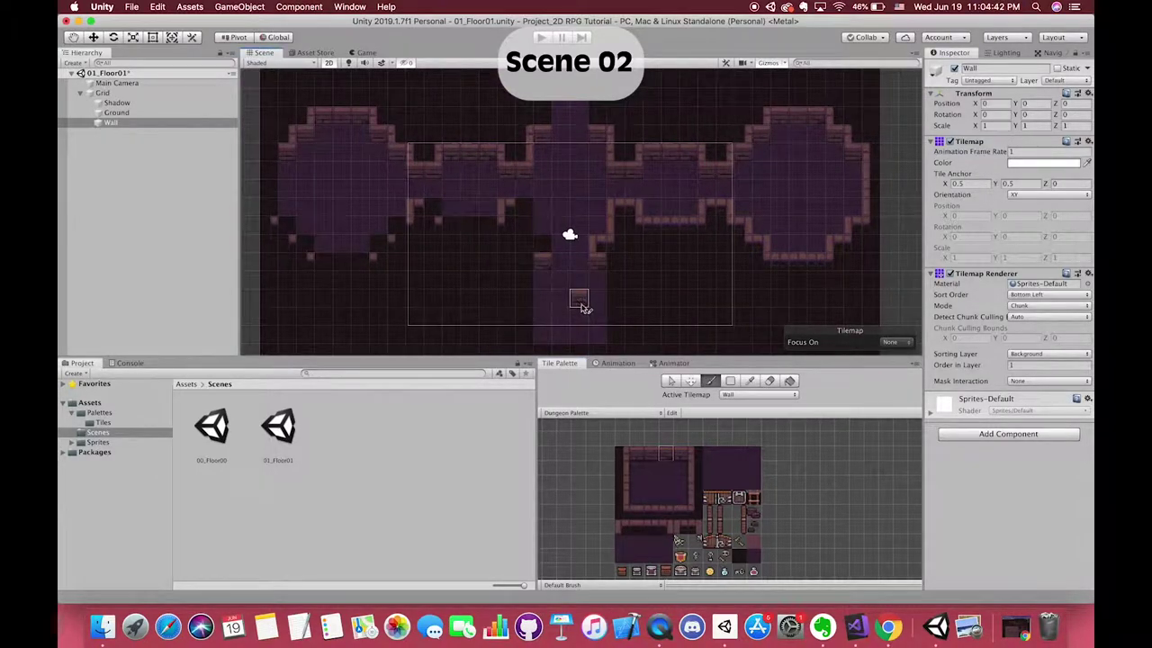
pyautogui.hscroll(-2, 576, 298)
pyautogui.scroll(1, 576, 298)
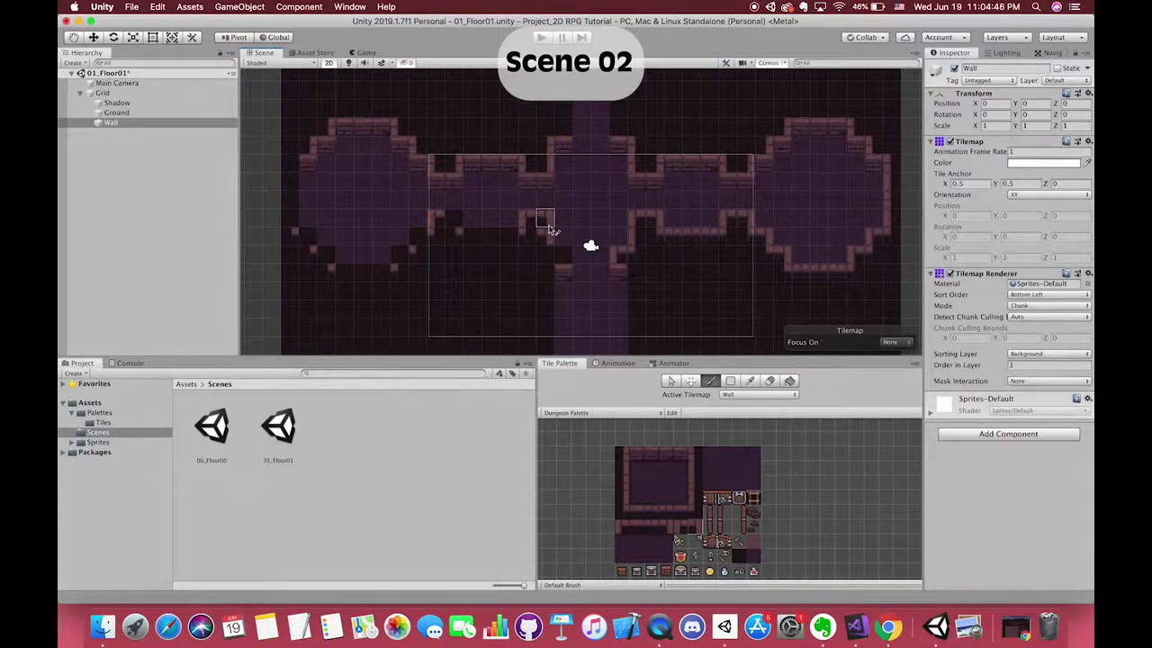
pyautogui.click(631, 504)
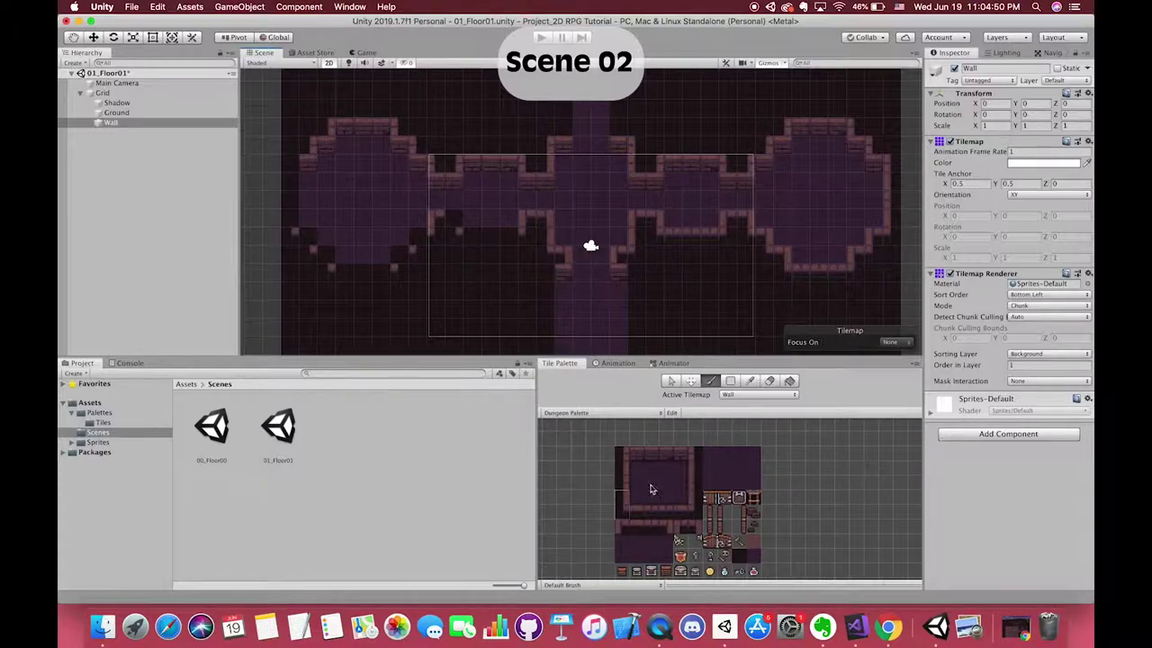
pyautogui.moveTo(646, 506); pyautogui.dragTo(671, 517)
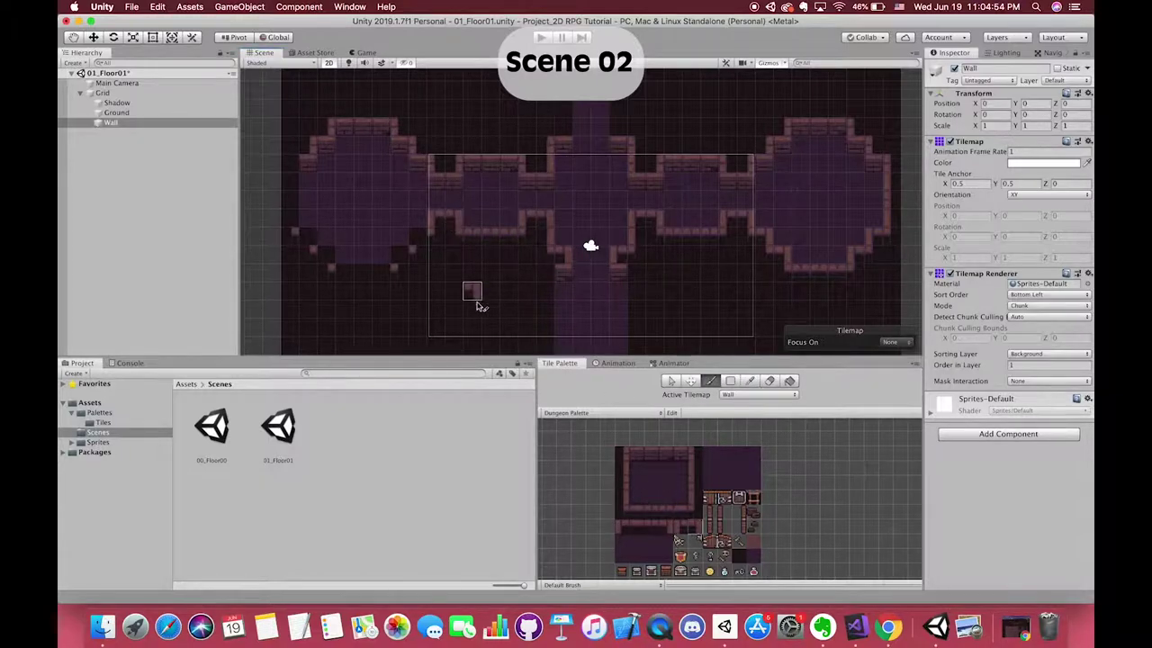
pyautogui.click(666, 527)
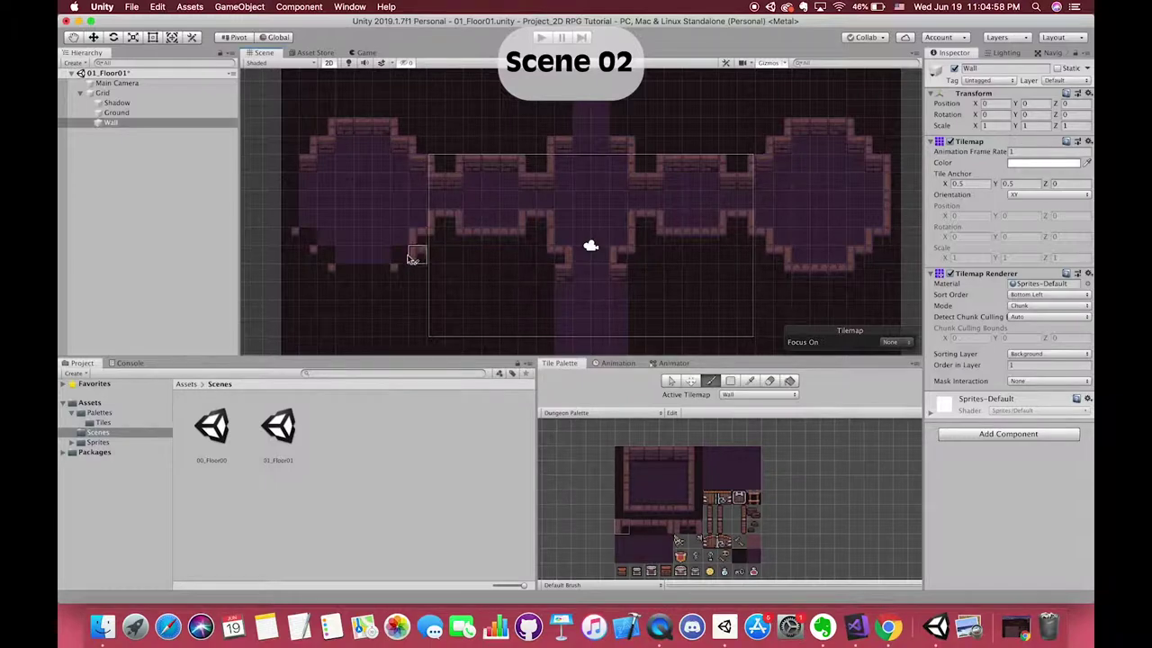
pyautogui.moveTo(382, 270); pyautogui.dragTo(462, 275, button='middle')
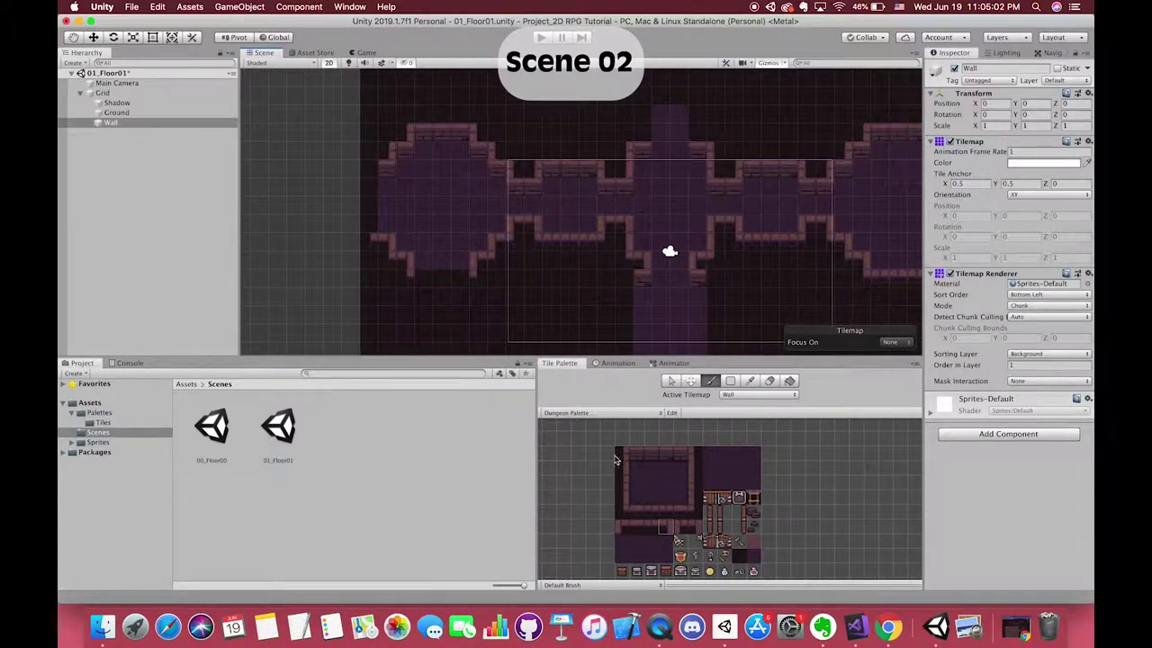
pyautogui.moveTo(621, 453)
pyautogui.mouseDown()
pyautogui.moveTo(621, 518)
pyautogui.moveTo(666, 512)
pyautogui.mouseUp()
pyautogui.moveTo(651, 274); pyautogui.dragTo(498, 259, button='middle')
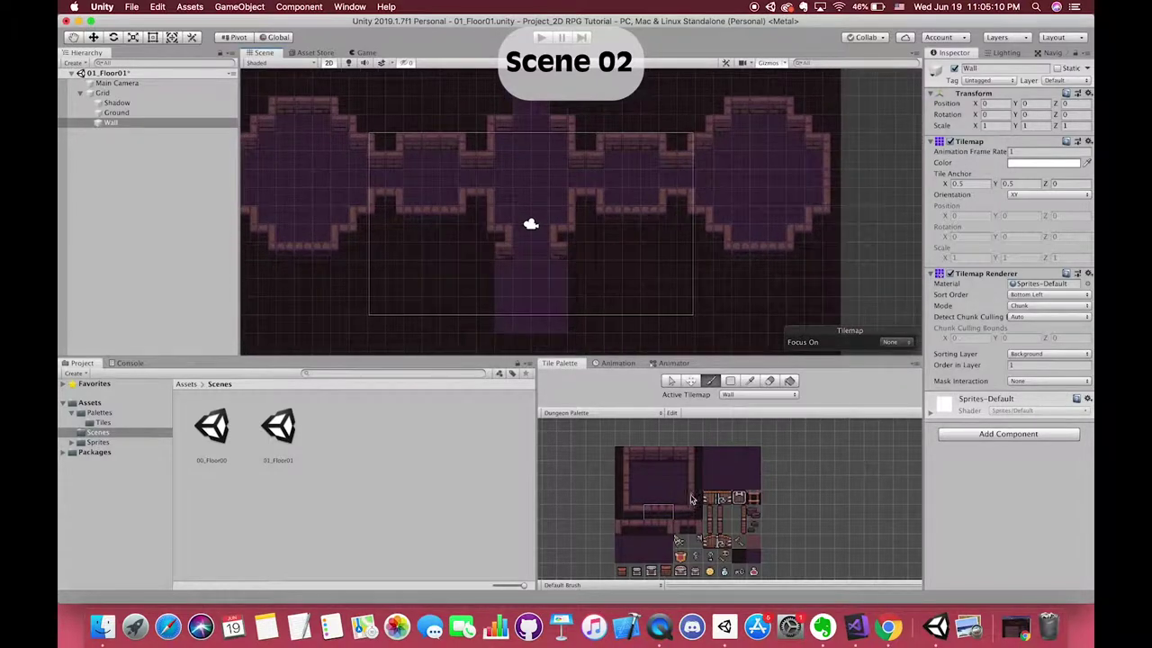
pyautogui.moveTo(551, 155); pyautogui.dragTo(560, 235, button='middle')
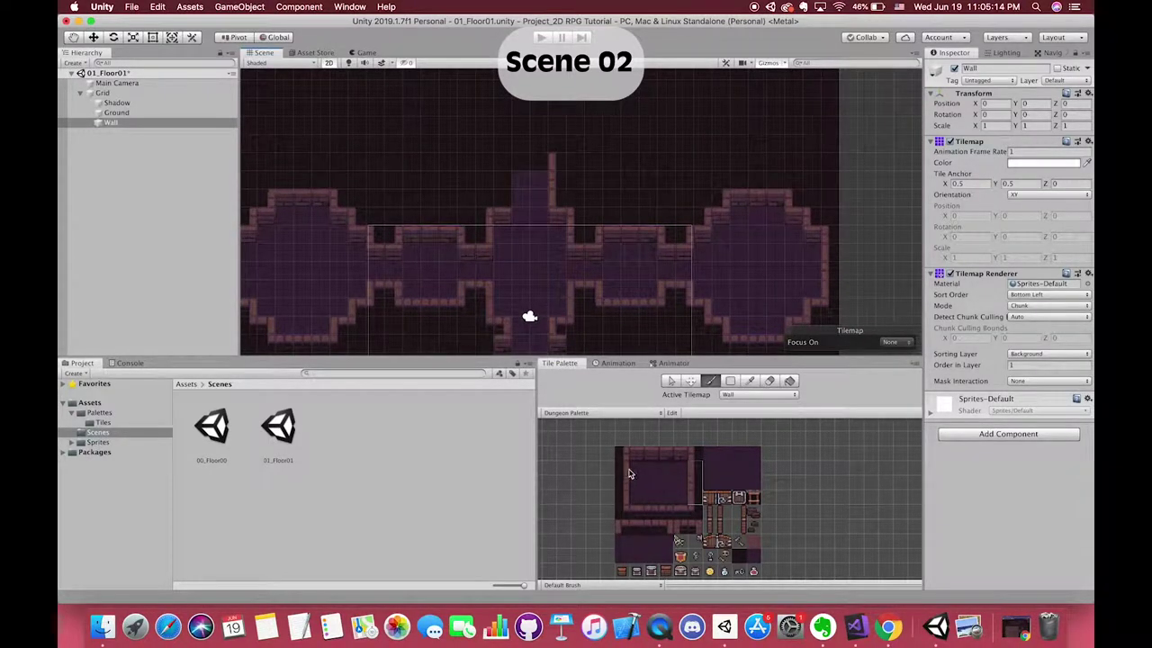
# Paint wall columns down both sides of the lower passage and cap its bottom with end tiles
pyautogui.click(525, 219)
pyautogui.click(763, 382)
pyautogui.click(768, 382)
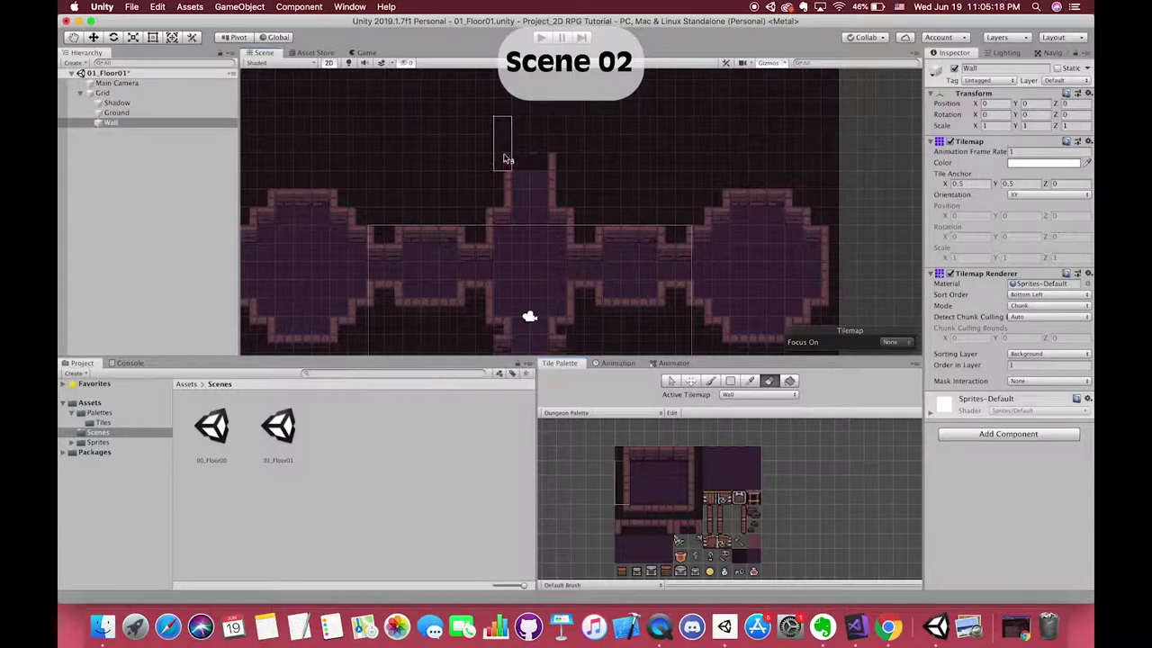
pyautogui.scroll(-5, 621, 180)
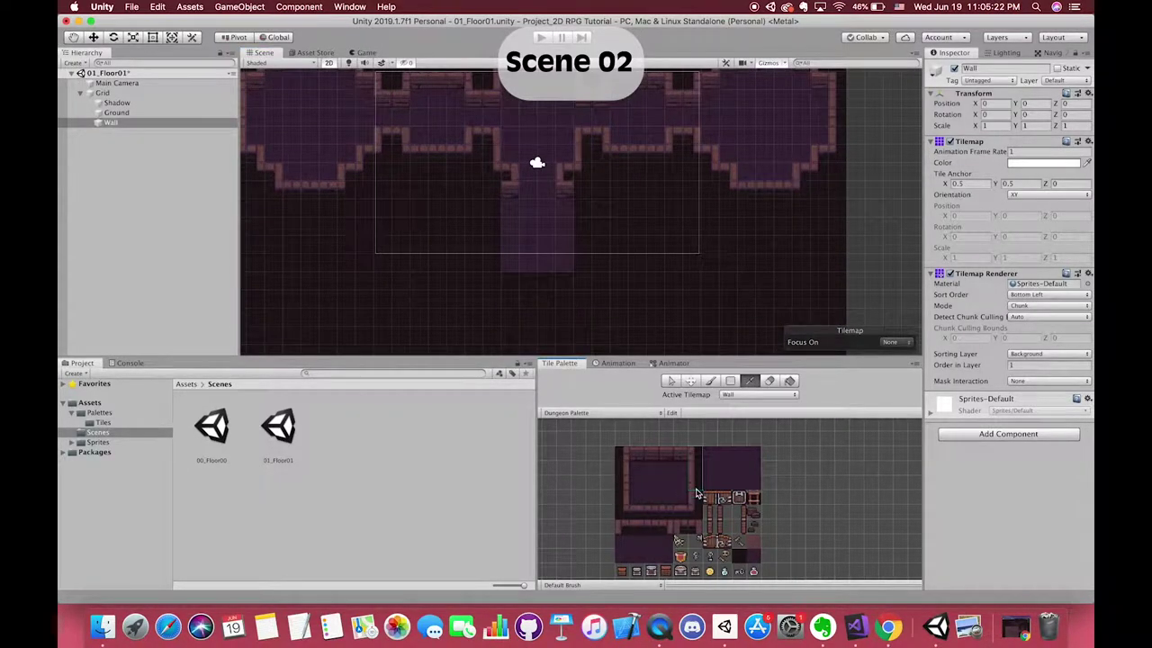
pyautogui.click(711, 382)
pyautogui.moveTo(576, 175); pyautogui.dragTo(576, 252)
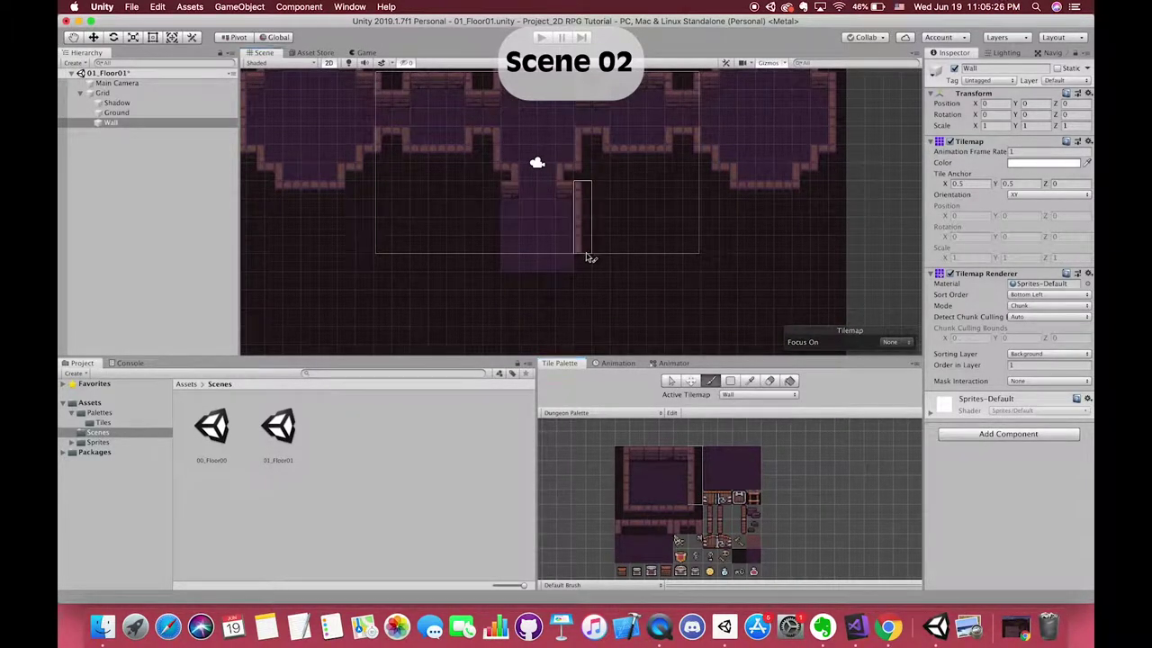
pyautogui.moveTo(500, 180); pyautogui.dragTo(500, 252)
pyautogui.click(499, 263)
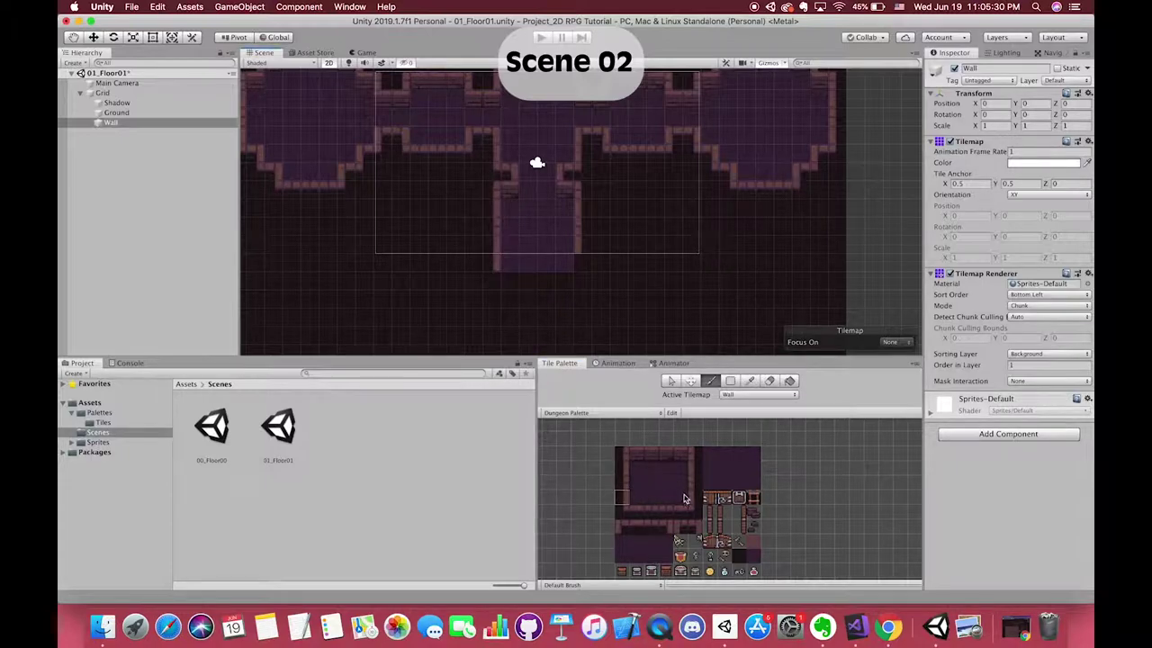
pyautogui.click(583, 264)
# Pick a floor tile in the Tile Palette and bring up the Active Tilemap list to switch to Ground
pyautogui.moveTo(621, 511); pyautogui.dragTo(697, 513)
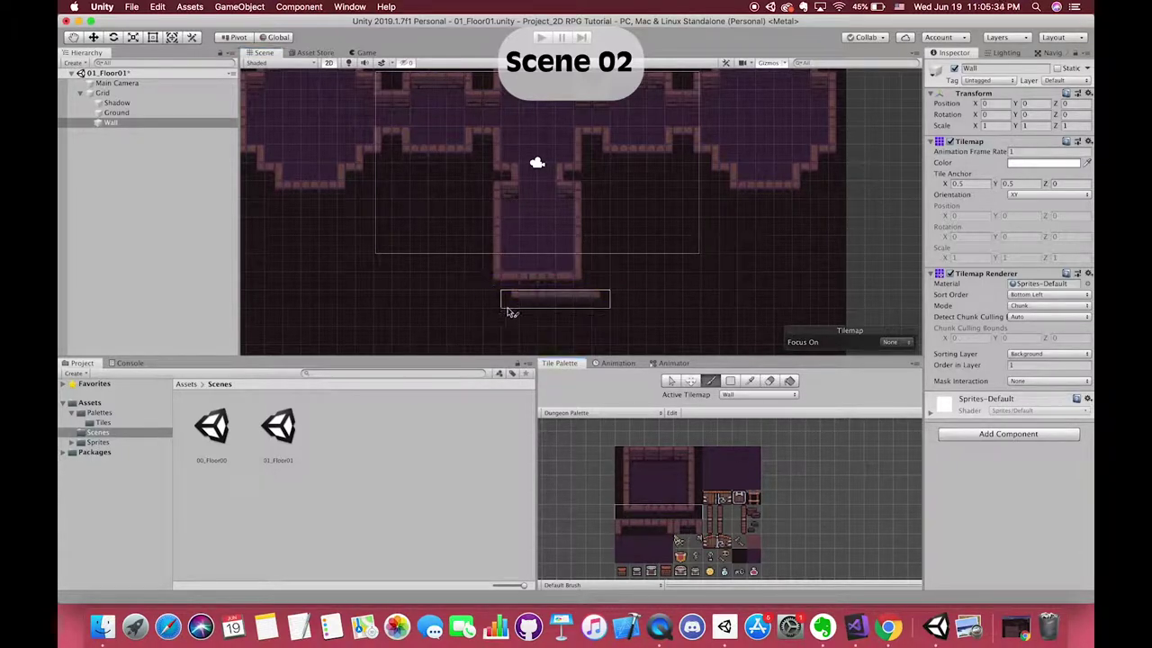
pyautogui.scroll(-3, 521, 302)
pyautogui.scroll(2, 495, 269)
pyautogui.scroll(2, 372, 272)
pyautogui.scroll(-3, 580, 247)
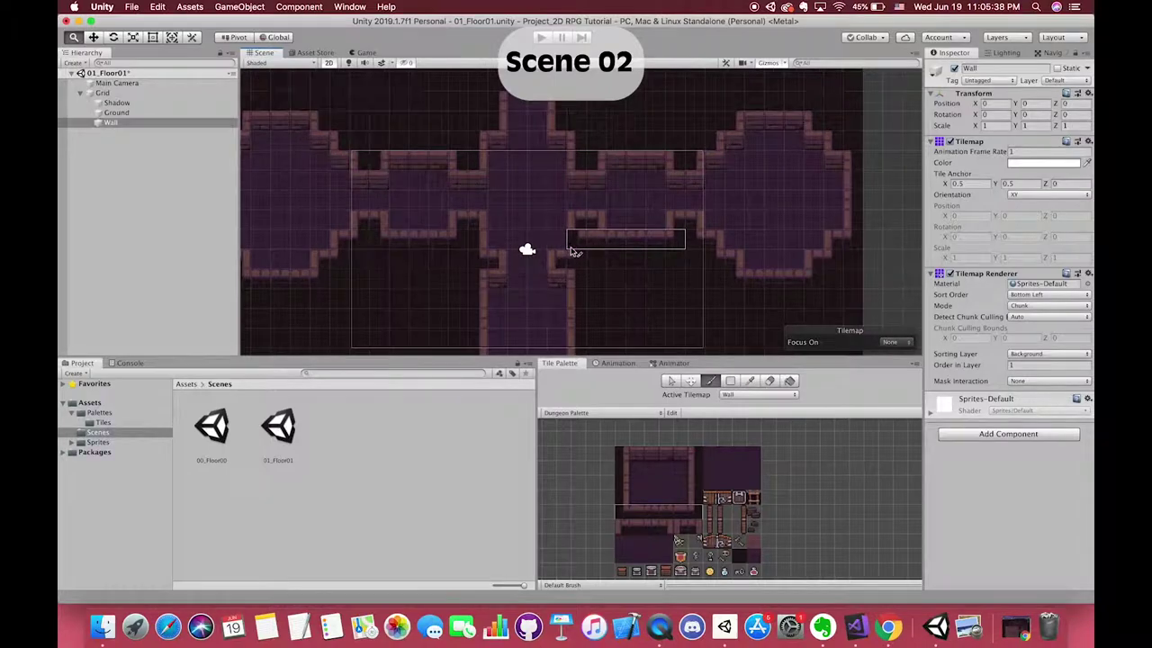
pyautogui.click(117, 113)
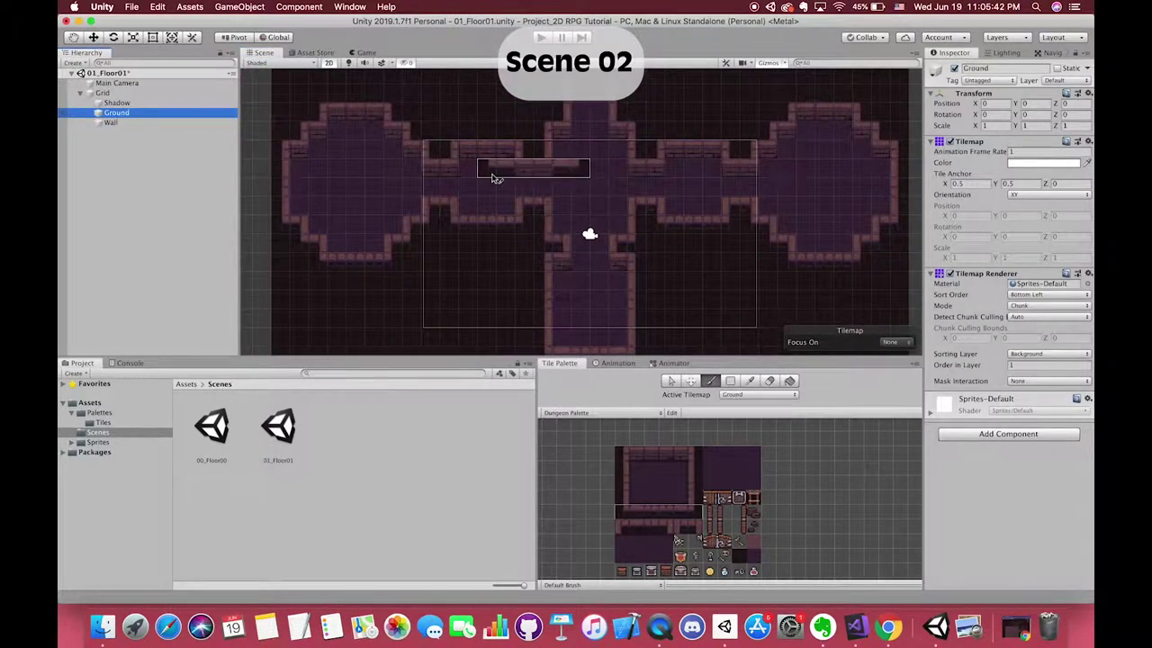
pyautogui.click(106, 122)
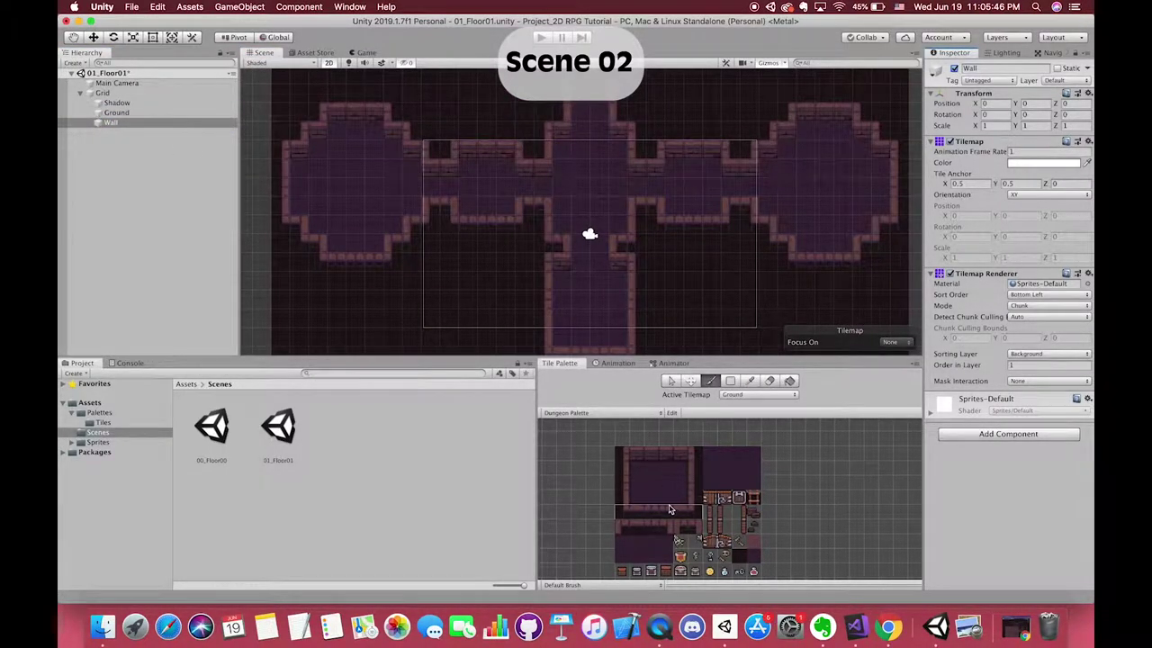
pyautogui.click(643, 473)
pyautogui.click(759, 394)
# Make Ground the active tilemap and choose a neighbouring floor tile
pyautogui.click(738, 403)
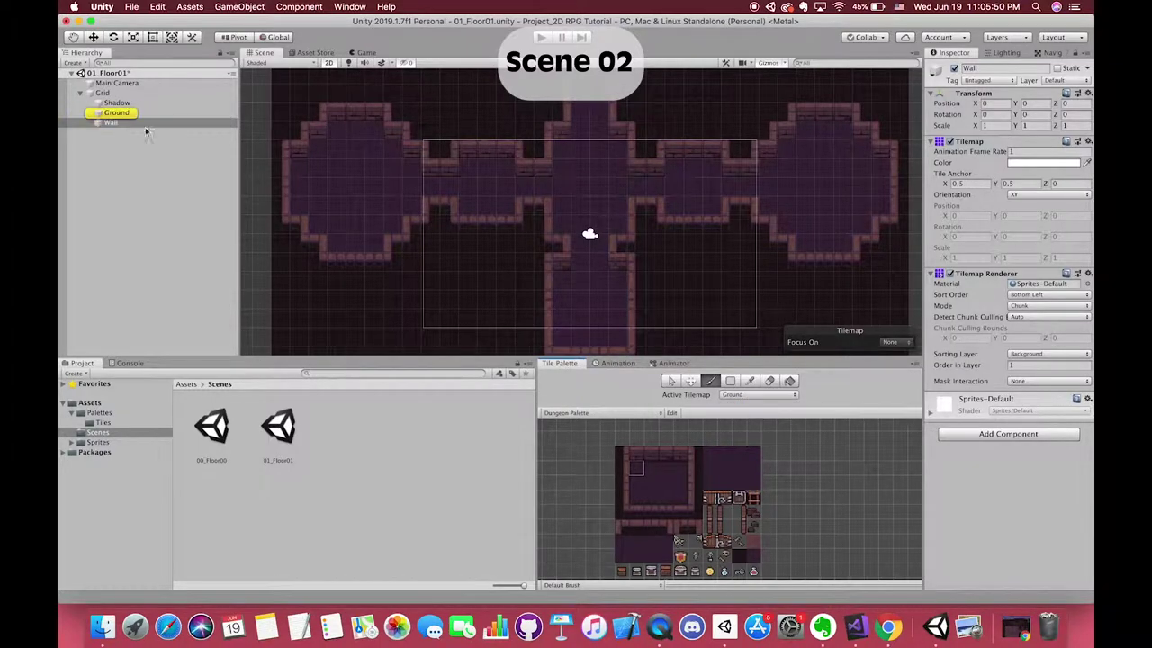
pyautogui.scroll(3, 324, 153)
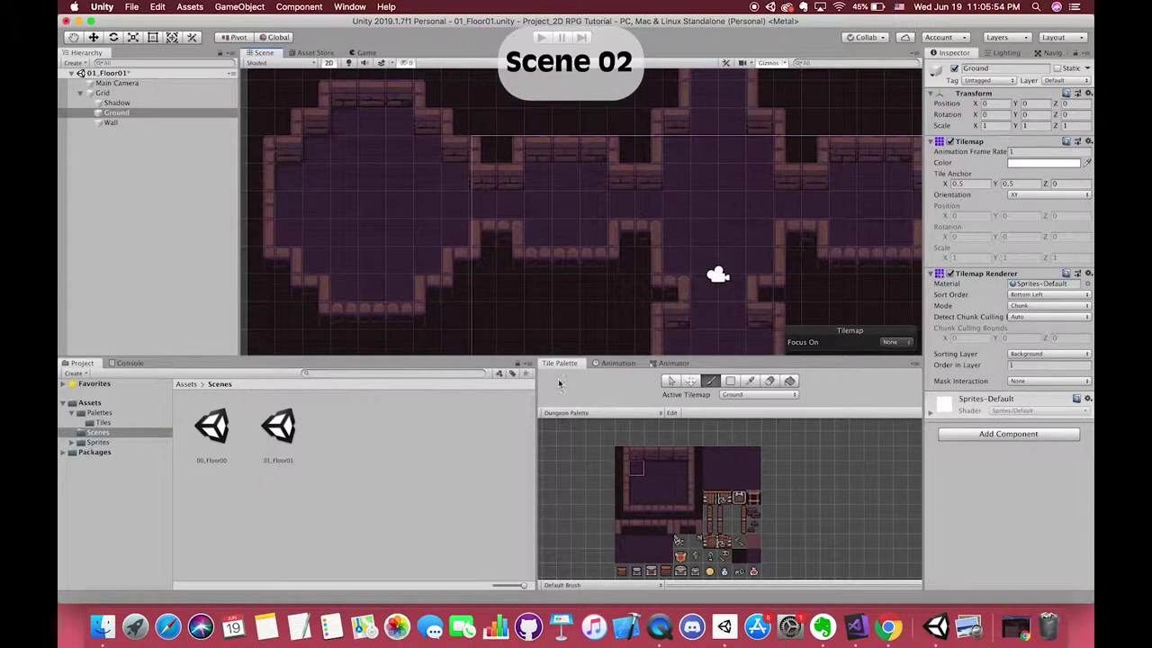
pyautogui.scroll(-2, 394, 254)
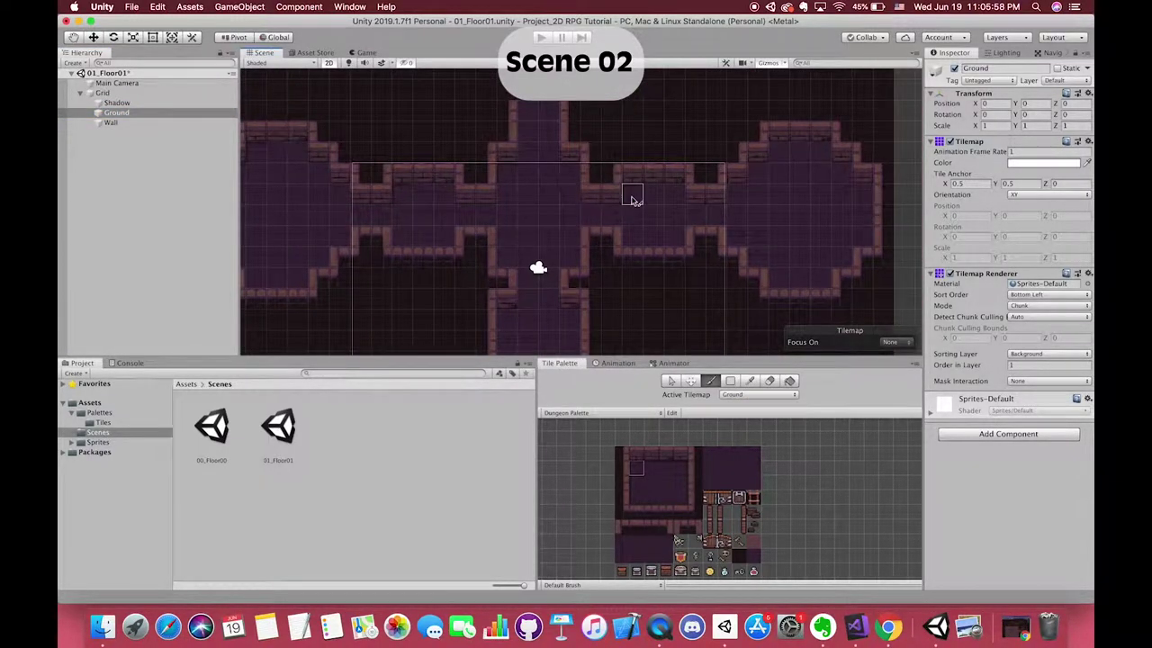
pyautogui.click(680, 468)
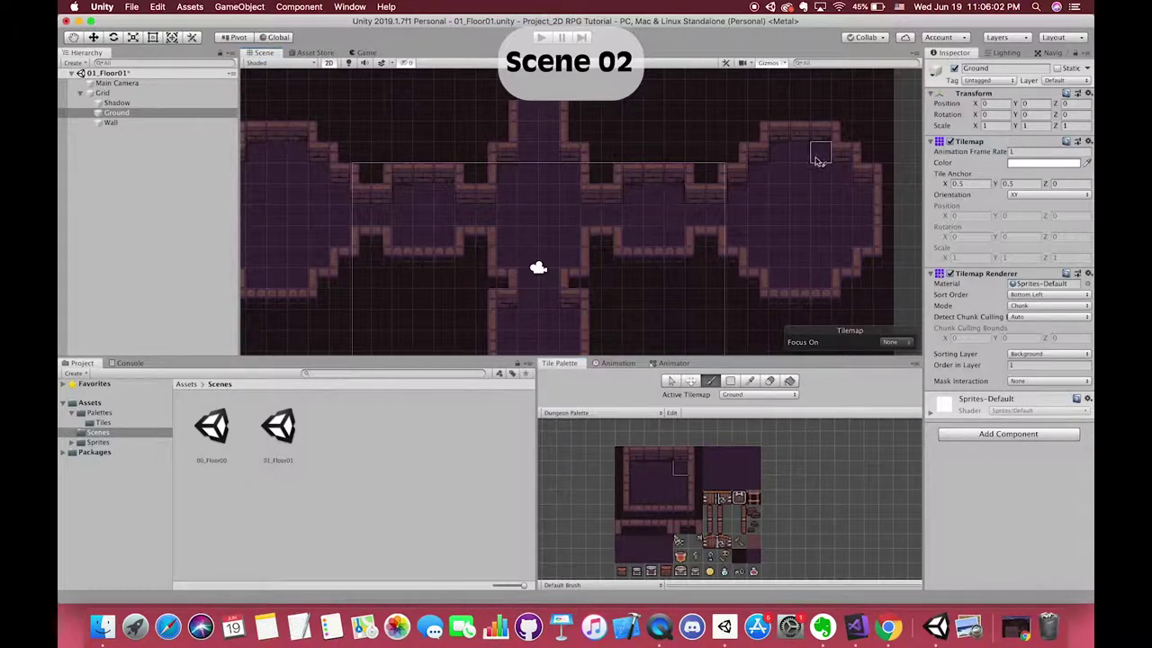
pyautogui.moveTo(529, 211); pyautogui.dragTo(585, 207, button='middle')
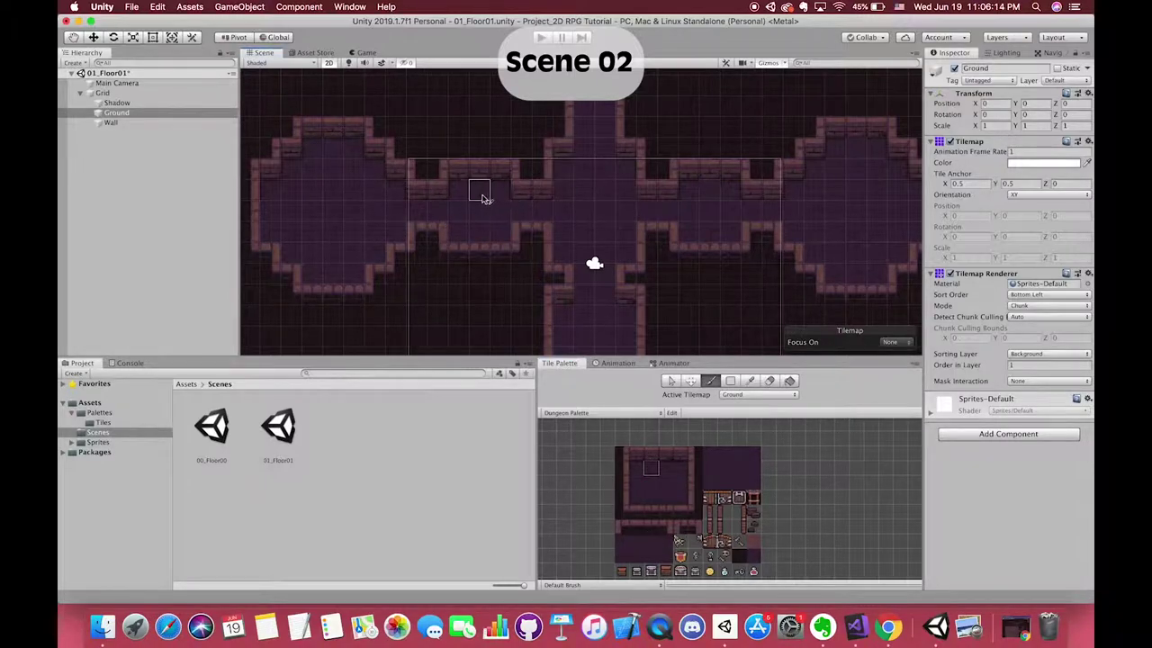
pyautogui.hscroll(3, 810, 175)
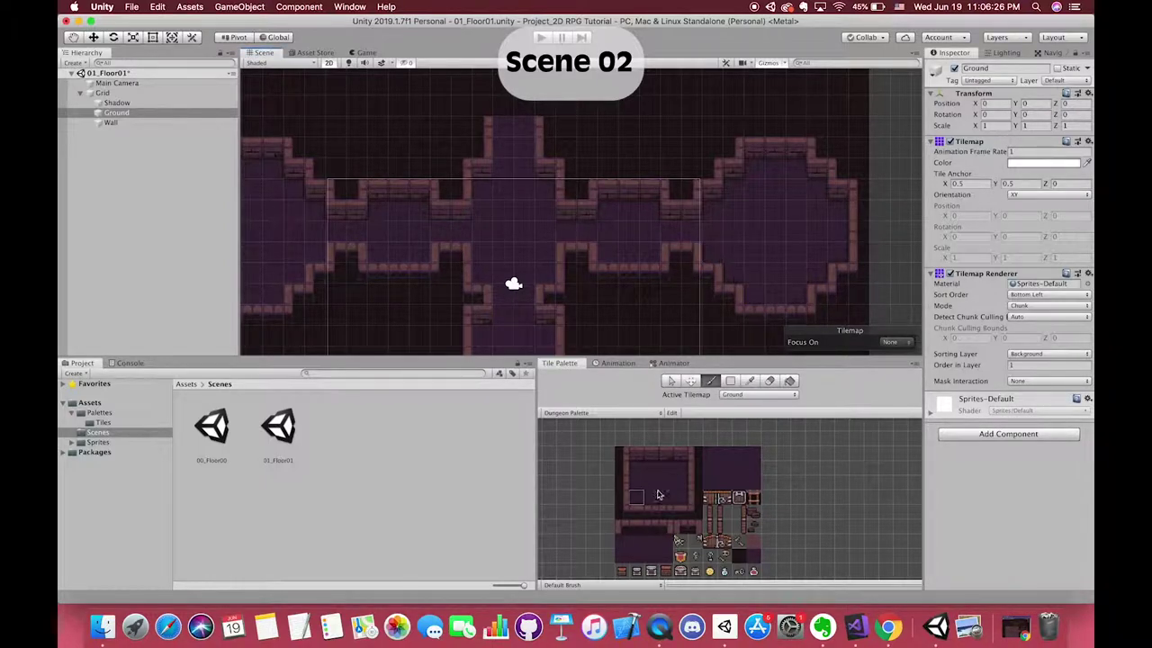
pyautogui.hscroll(-2, 730, 270)
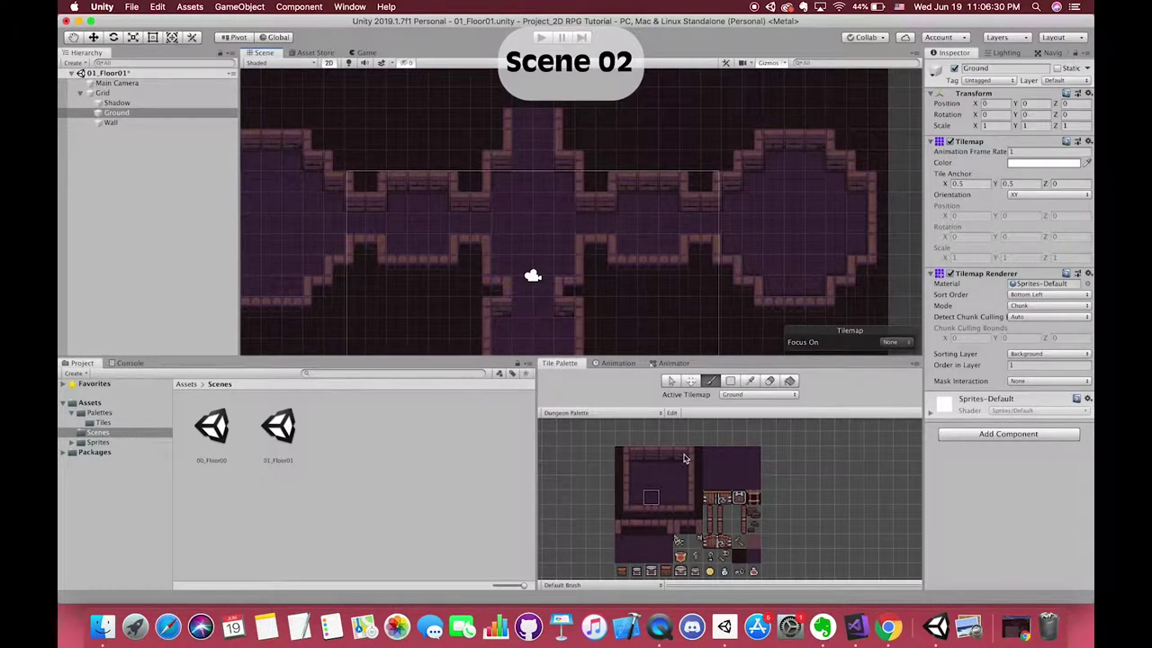
# Try out several different floor tiles from the palette
pyautogui.click(636, 497)
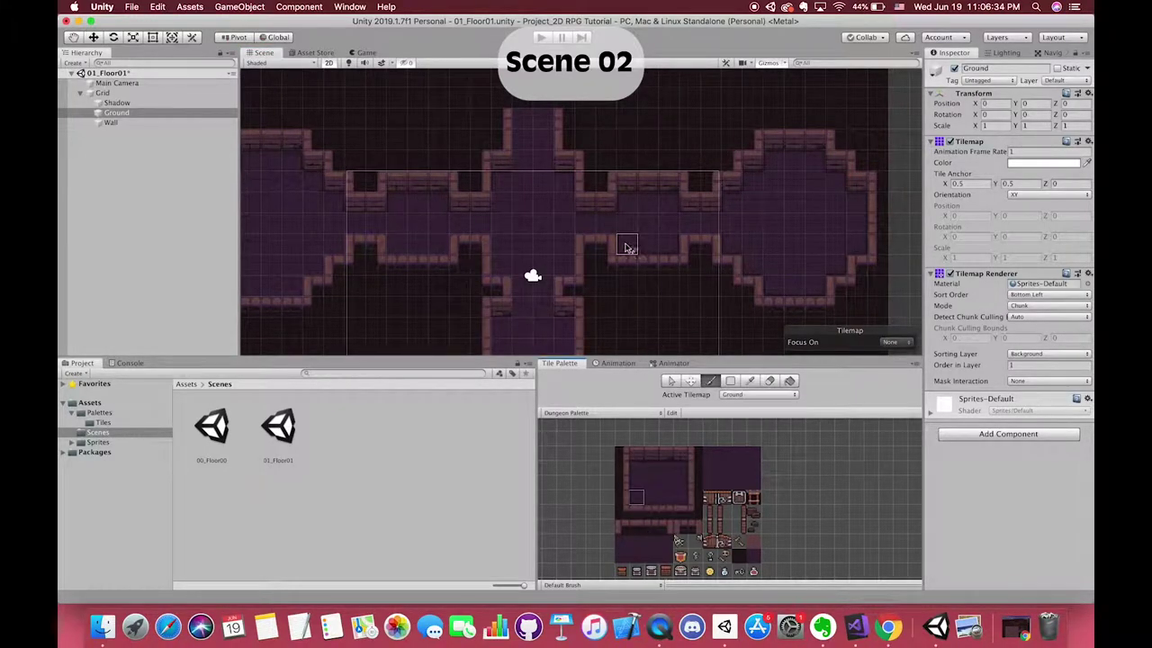
pyautogui.hscroll(-5, 627, 247)
pyautogui.click(636, 482)
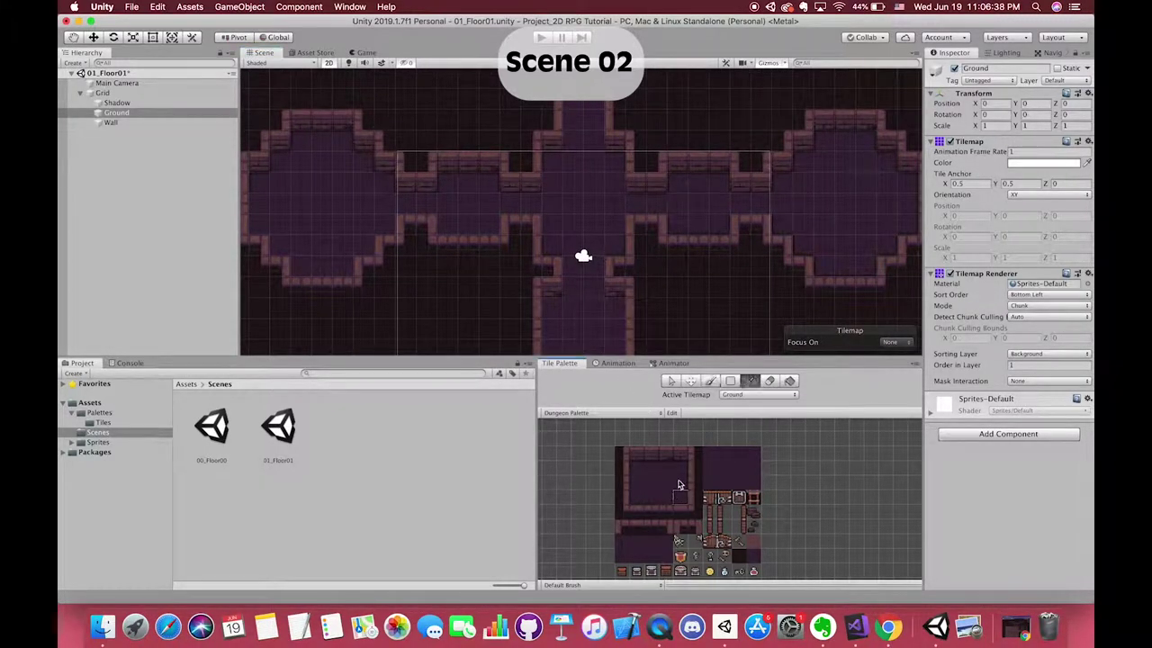
pyautogui.hscroll(-3, 548, 236)
pyautogui.click(651, 468)
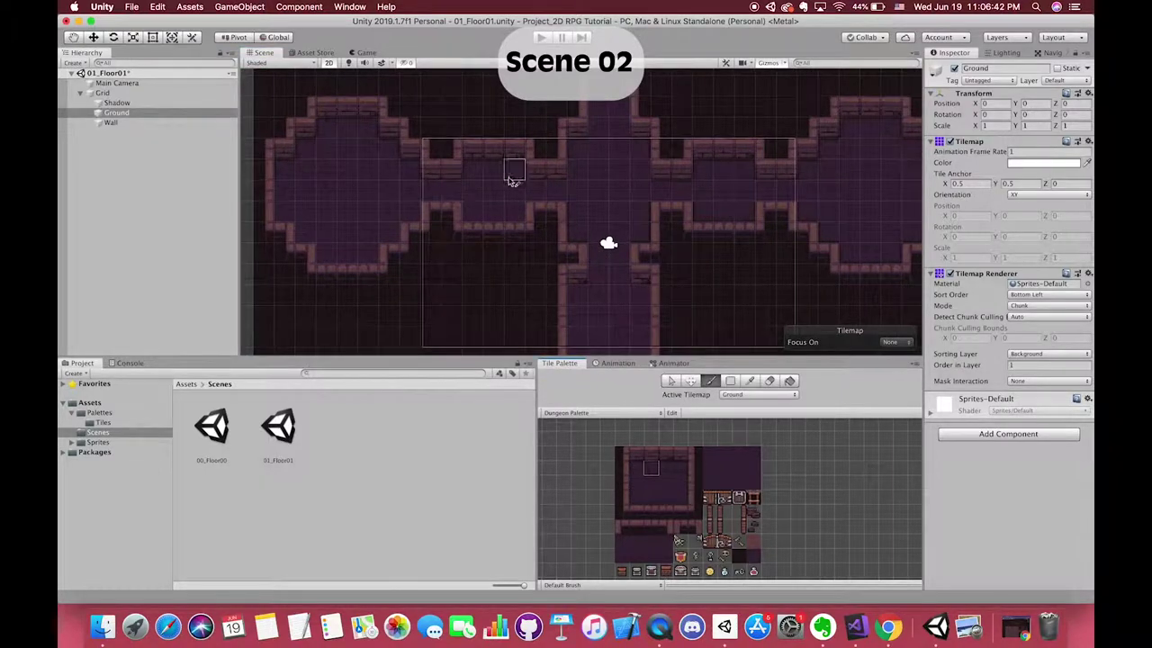
pyautogui.click(681, 487)
pyautogui.scroll(3, 630, 192)
pyautogui.scroll(5, 606, 210)
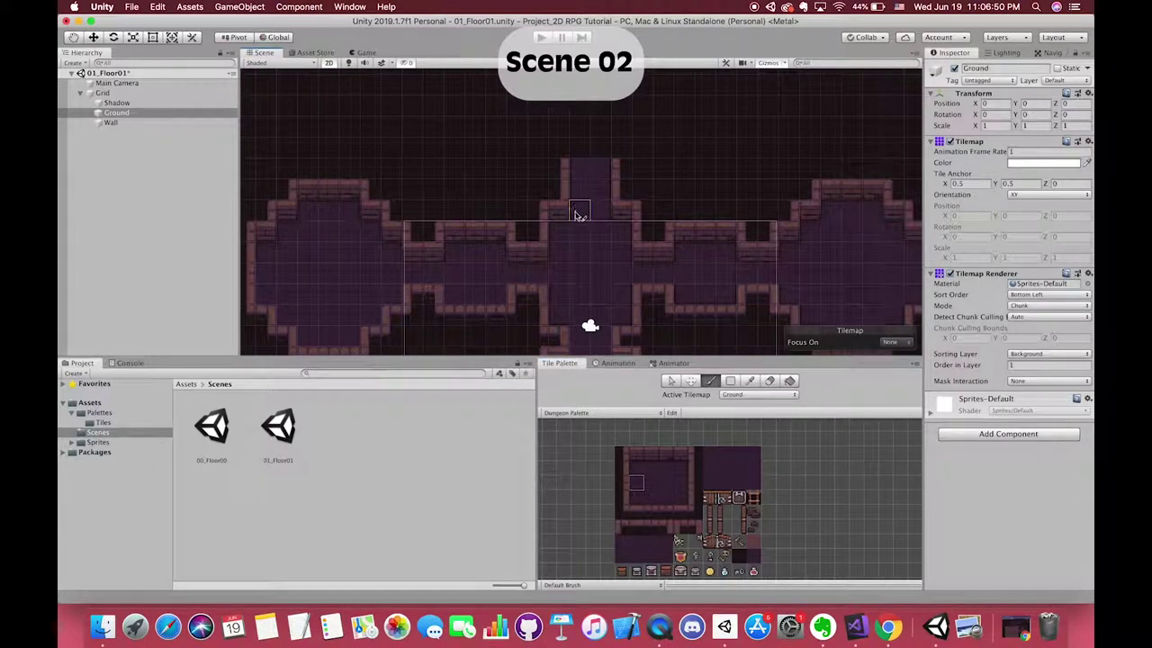
pyautogui.scroll(-5, 603, 225)
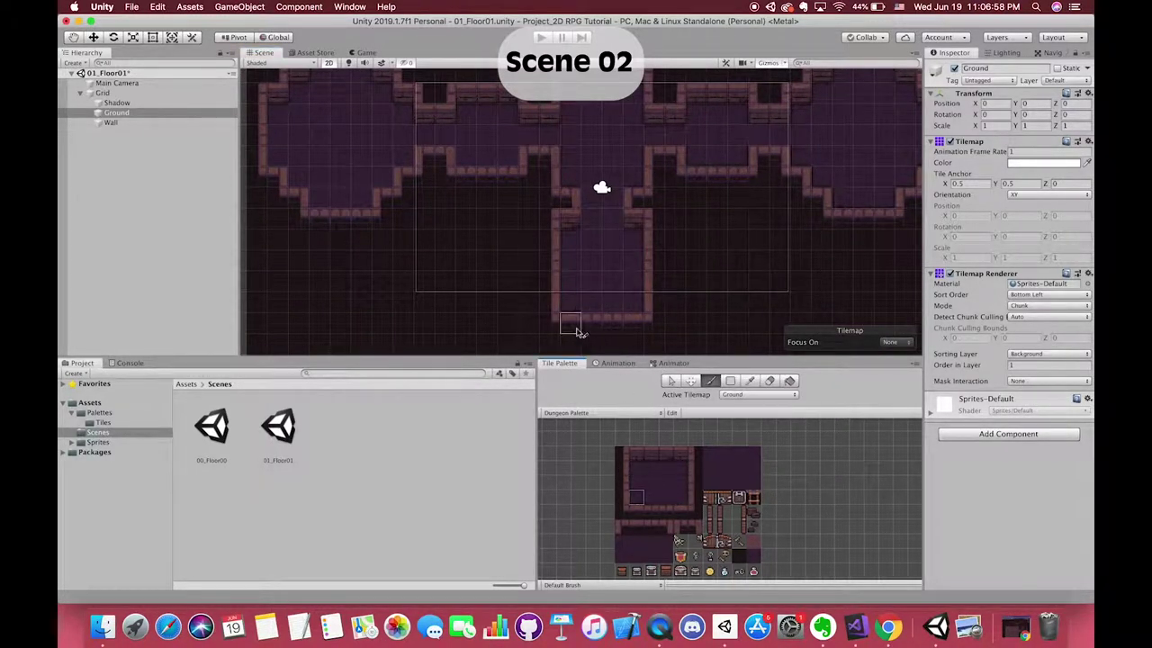
# Pick a two-tile floor block, then single floor tiles one row down and to the right
pyautogui.moveTo(651, 497); pyautogui.dragTo(665, 497)
pyautogui.scroll(1, 630, 314)
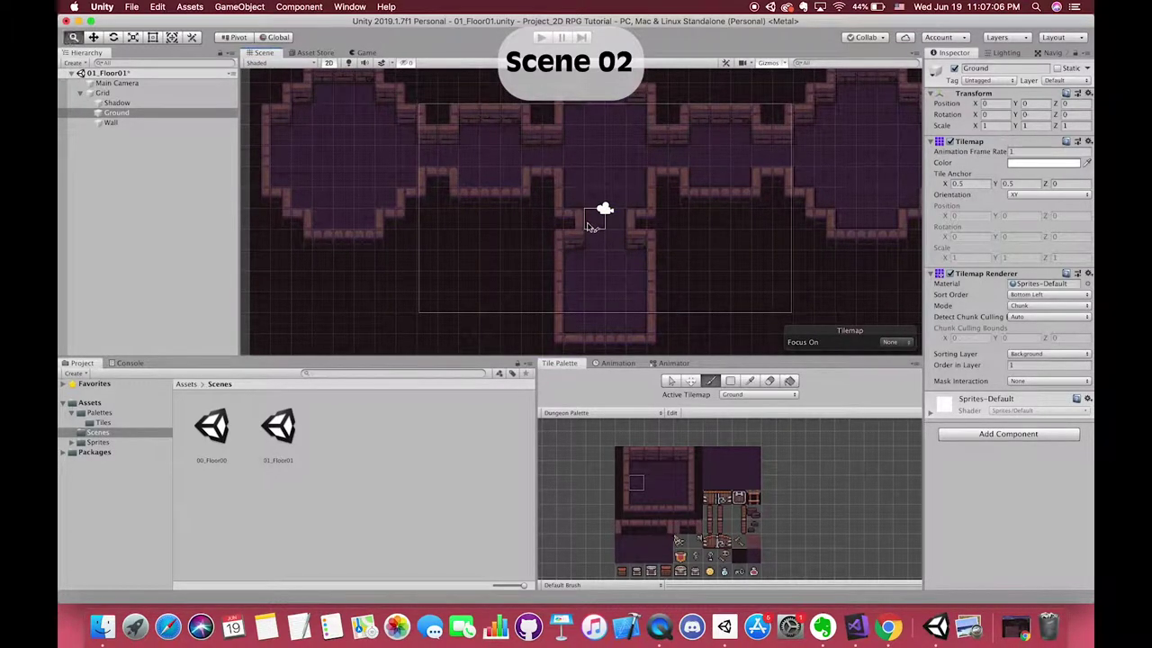
pyautogui.scroll(2, 590, 229)
pyautogui.click(638, 500)
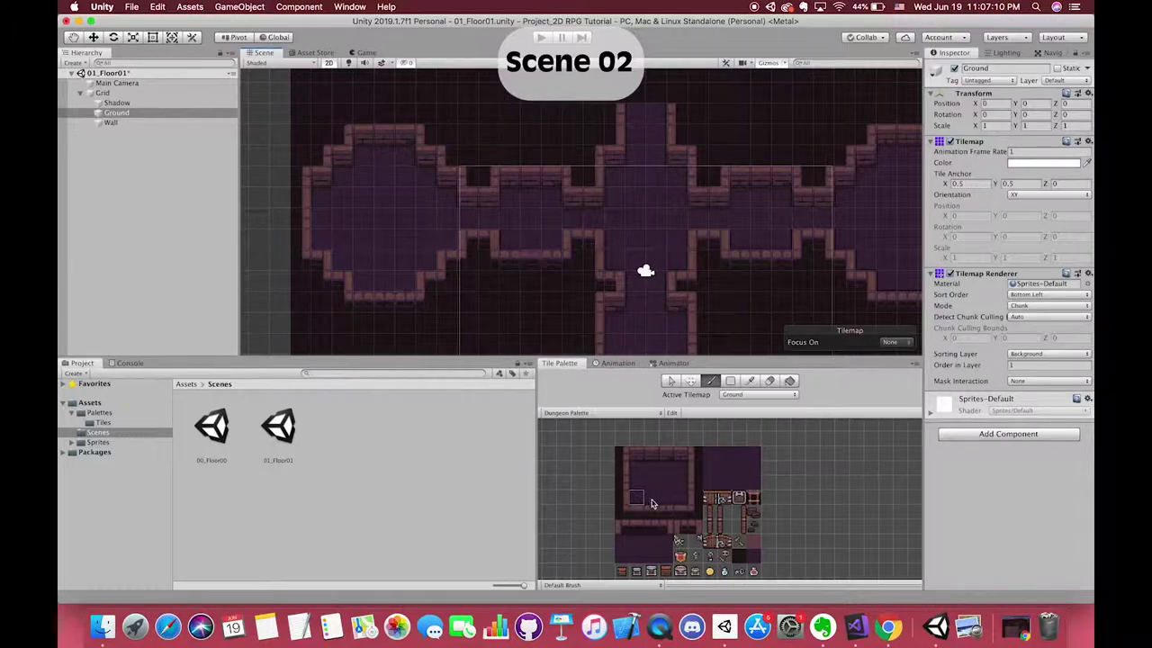
pyautogui.click(681, 493)
pyautogui.scroll(2, 555, 343)
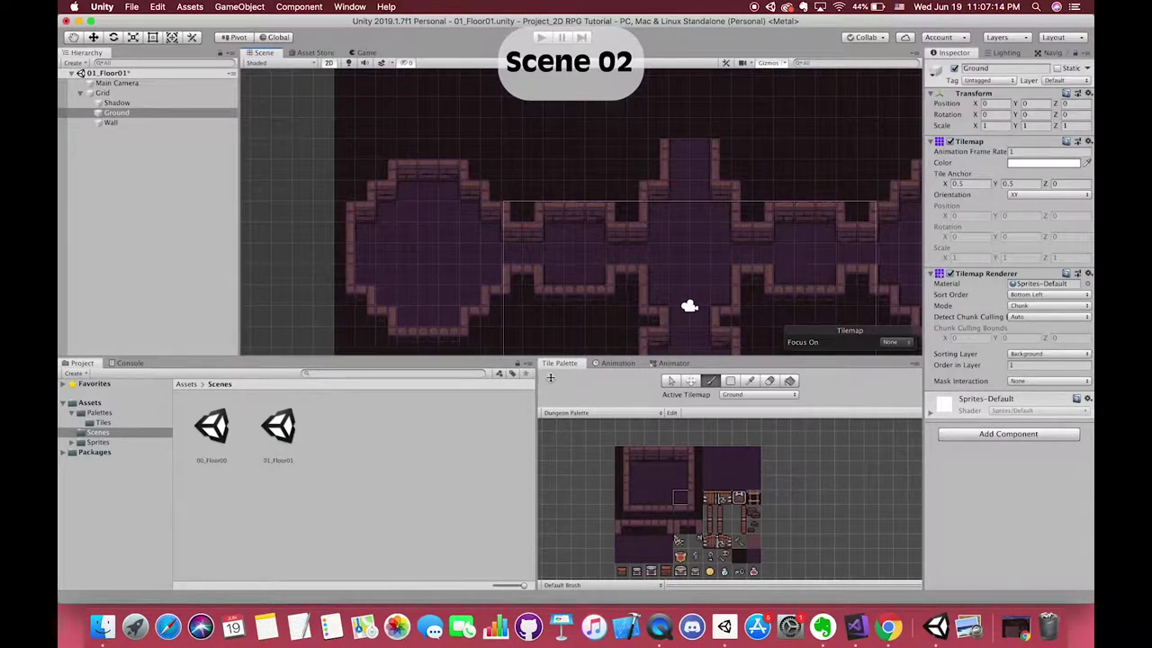
# Sample the plain floor tile from the map with the Picker (I), then compare other floor tiles
pyautogui.press('i')
pyautogui.hscroll(-2, 531, 255)
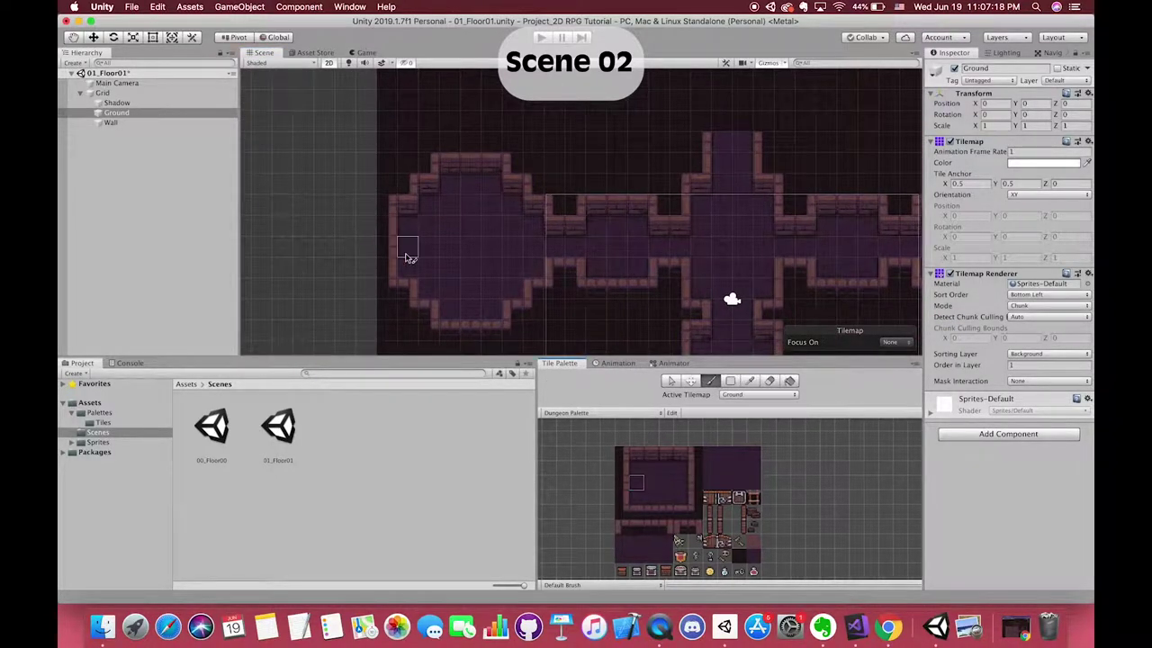
pyautogui.click(463, 306)
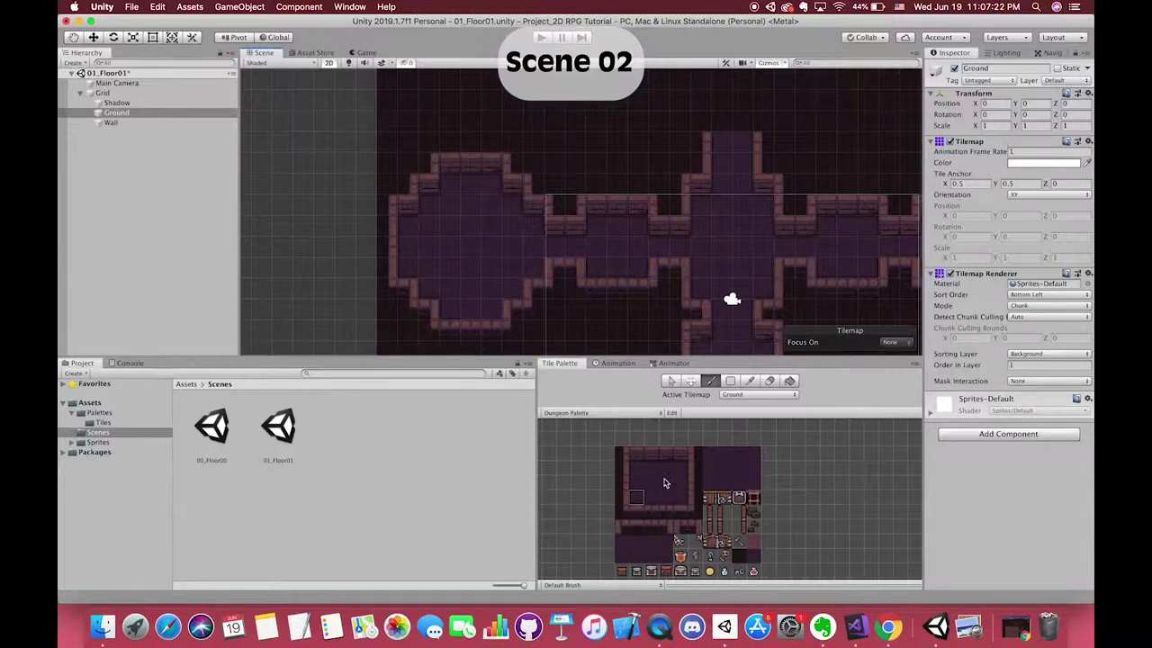
pyautogui.click(681, 495)
pyautogui.click(652, 500)
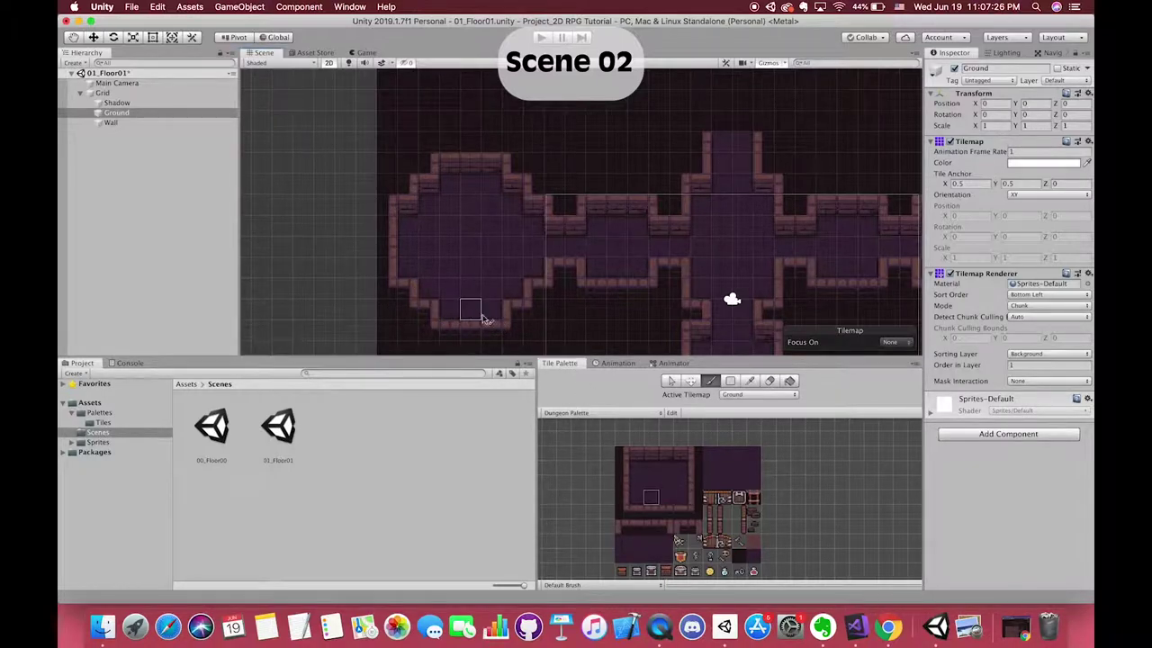
pyautogui.scroll(-3, 483, 306)
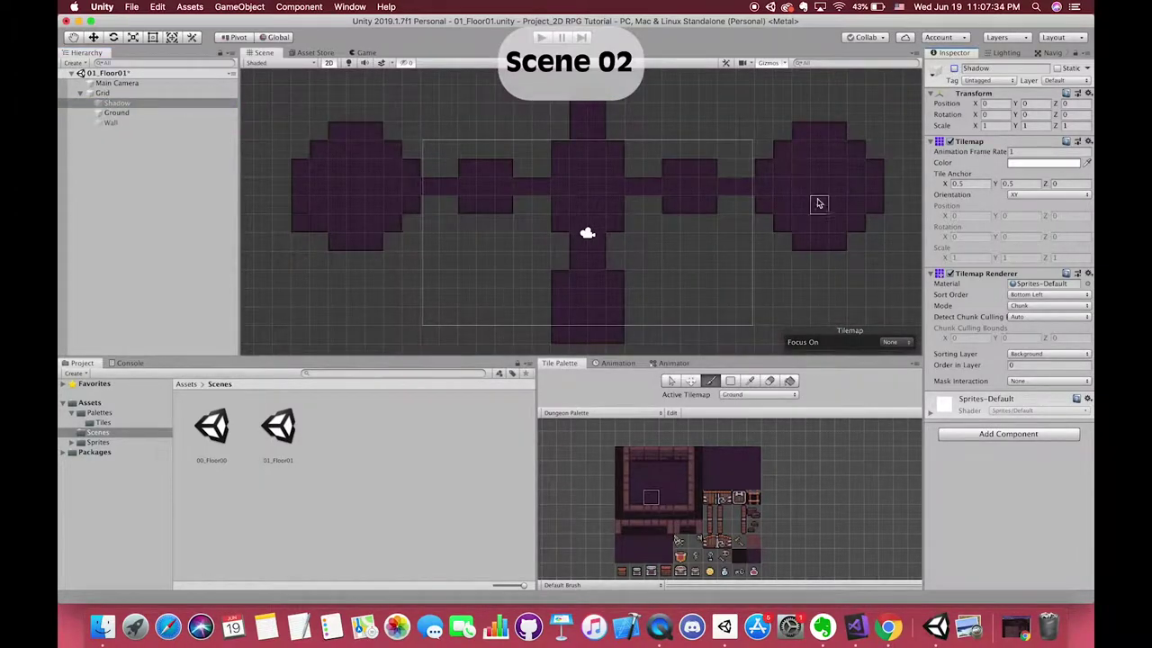
# Toggle the Ground and Wall tilemaps' active state in the Inspector
pyautogui.scroll(10, 666, 219)
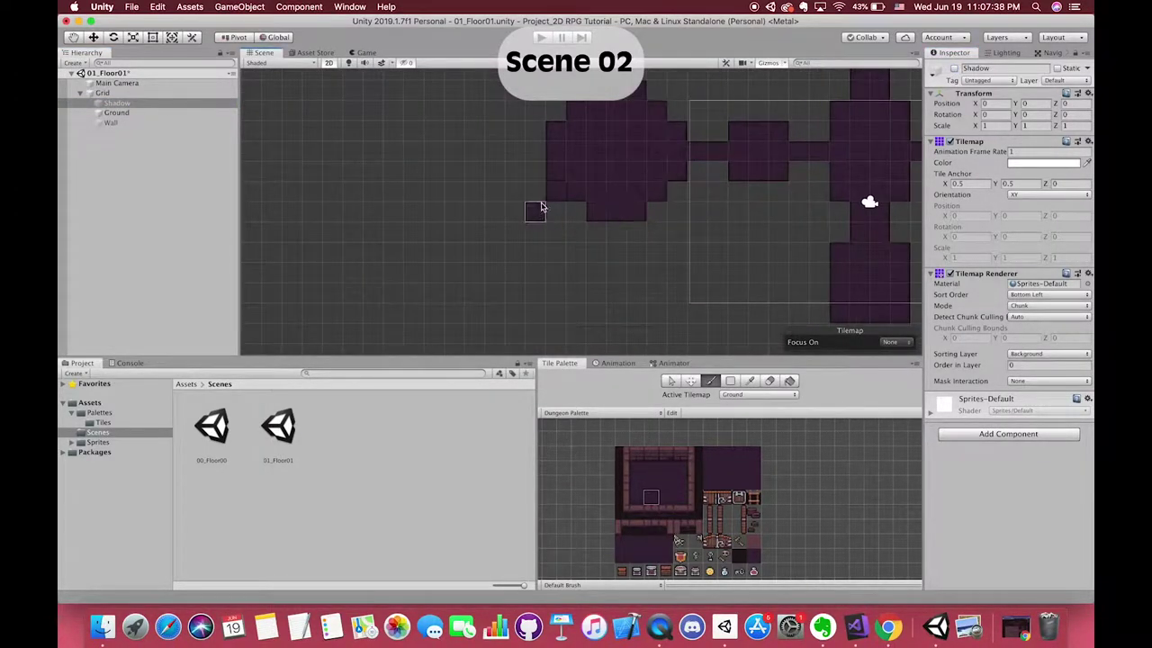
pyautogui.click(116, 112)
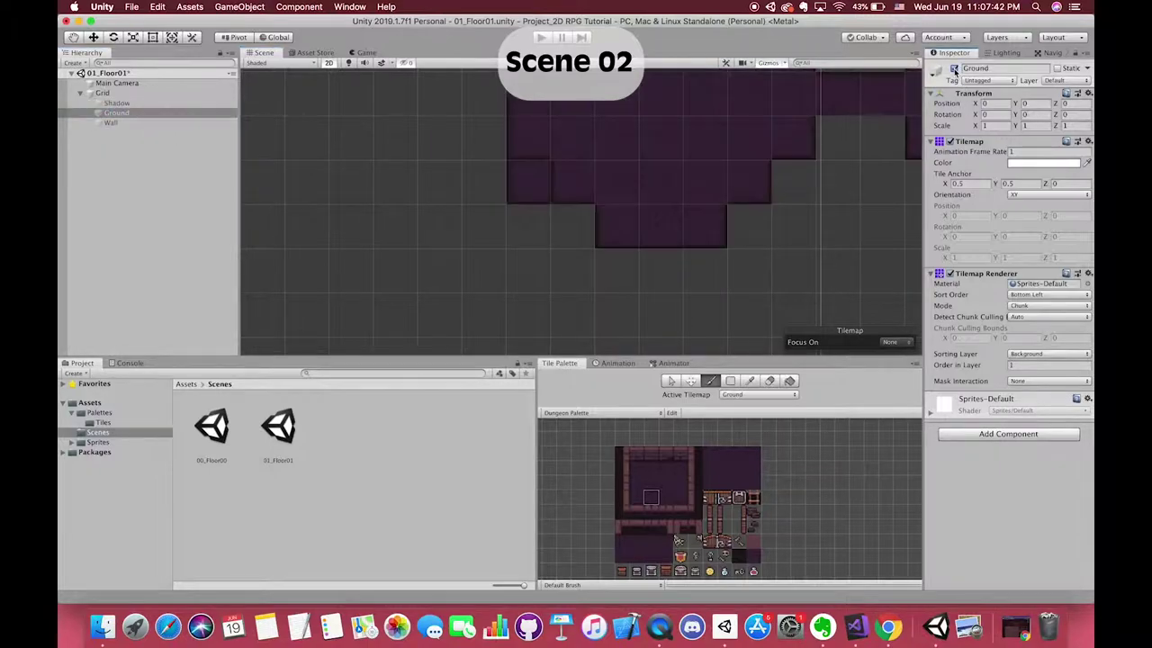
pyautogui.click(955, 70)
pyautogui.click(955, 70)
pyautogui.click(110, 123)
pyautogui.click(954, 70)
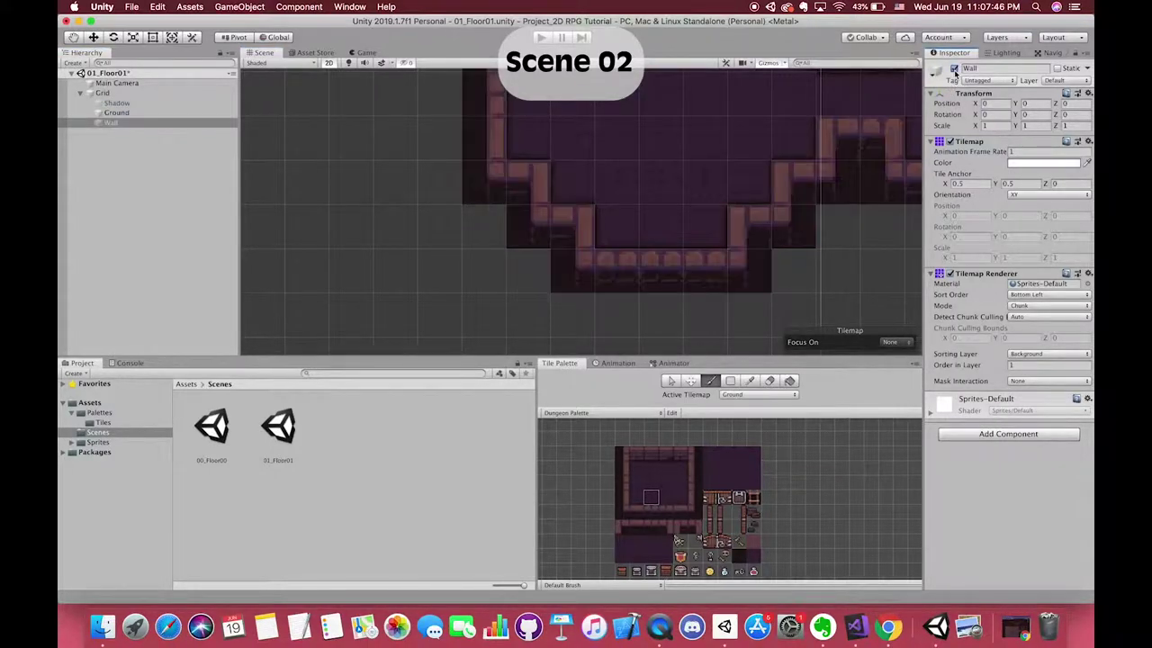
pyautogui.click(955, 71)
pyautogui.click(955, 71)
pyautogui.click(955, 70)
pyautogui.click(116, 112)
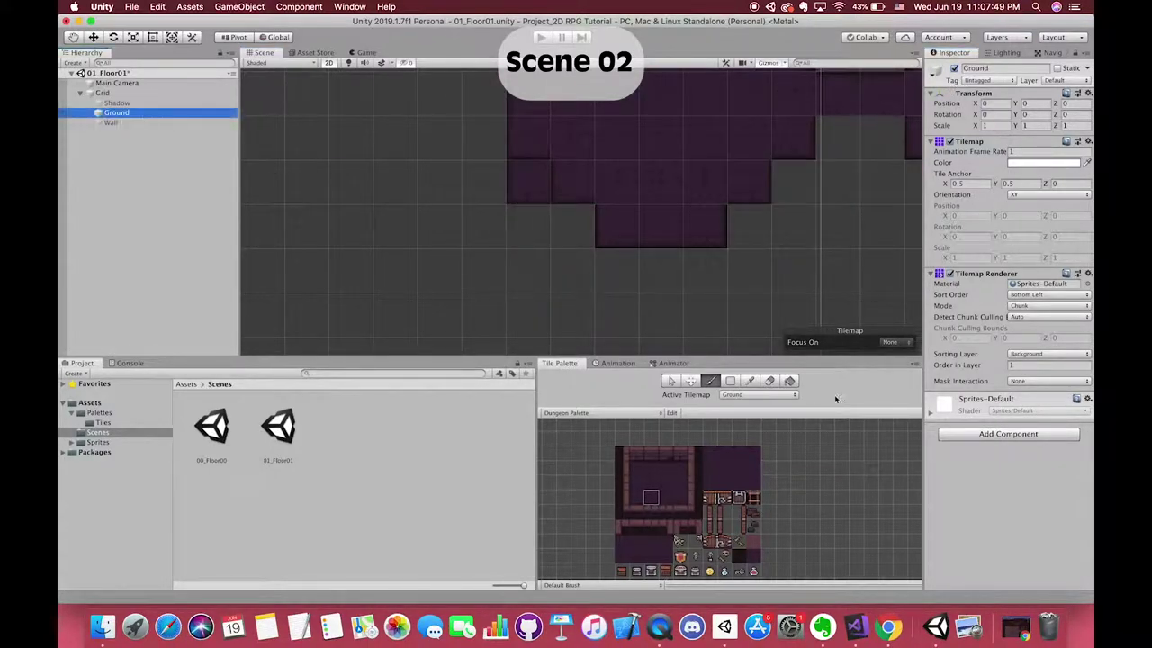
# Switch the Tile Palette to the Eraser tool
pyautogui.click(772, 383)
pyautogui.scroll(-5, 528, 226)
pyautogui.hscroll(5, 617, 226)
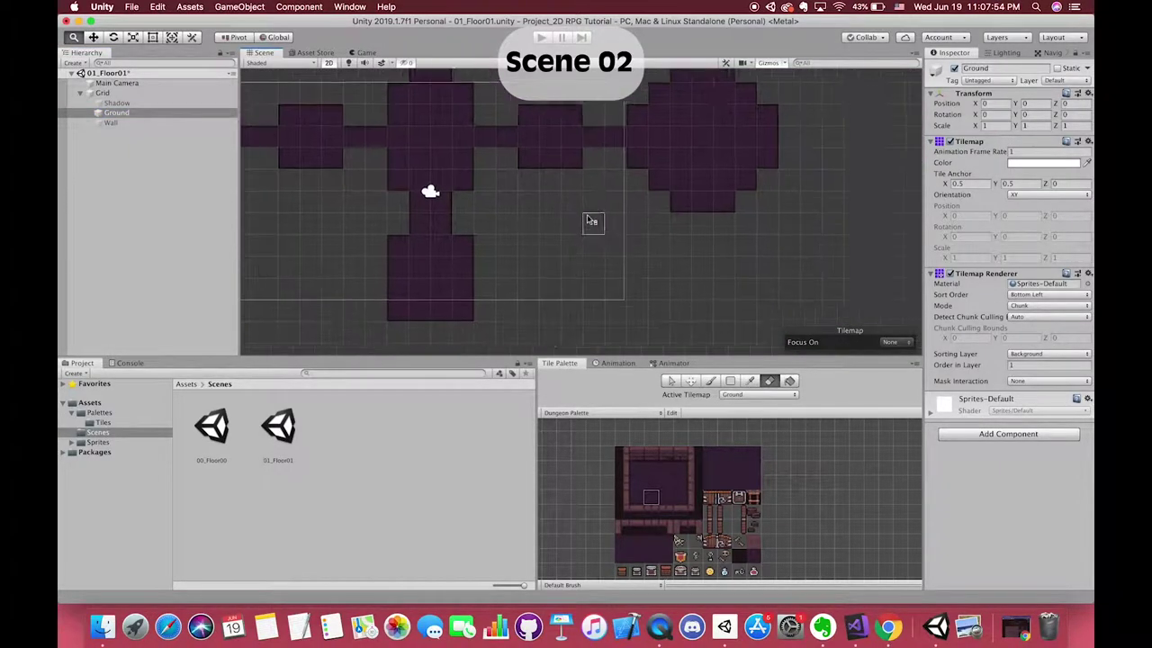
pyautogui.scroll(1, 594, 225)
pyautogui.scroll(-3, 597, 249)
# Activate Shadow, Ground and Wall together so the full walled dungeon shows
pyautogui.keyDown('shift'); pyautogui.click(110, 122); pyautogui.keyUp('shift')
pyautogui.keyDown('shift'); pyautogui.click(116, 103); pyautogui.keyUp('shift')
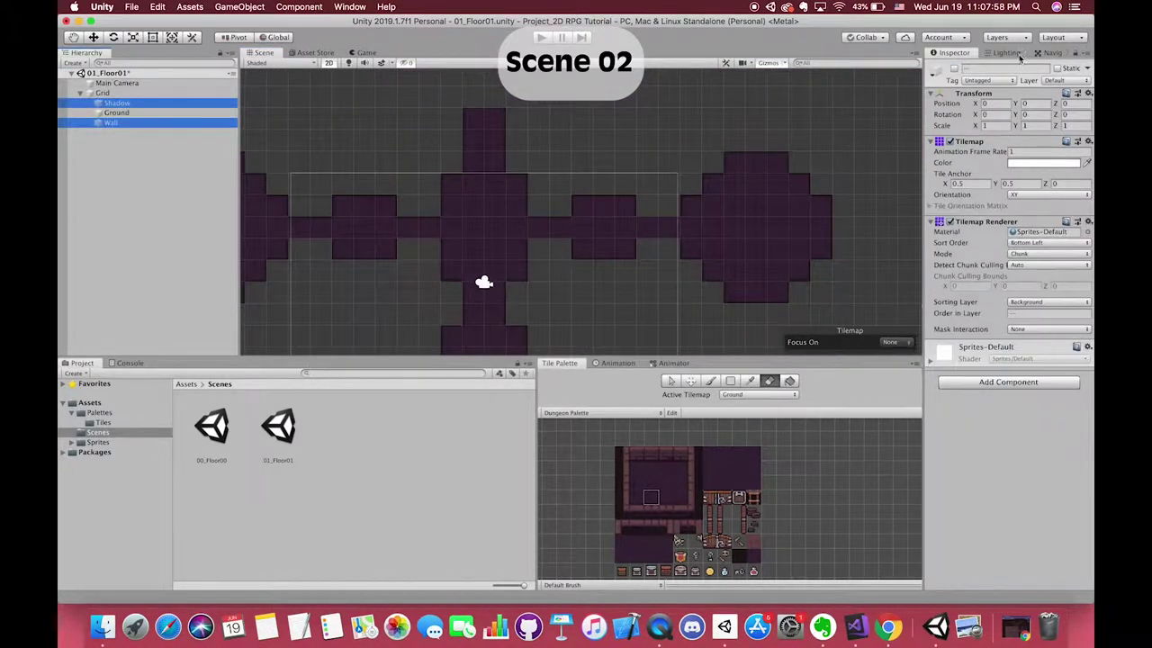
pyautogui.click(955, 70)
pyautogui.scroll(2, 547, 211)
pyautogui.scroll(-2, 531, 211)
pyautogui.hscroll(-2, 531, 210)
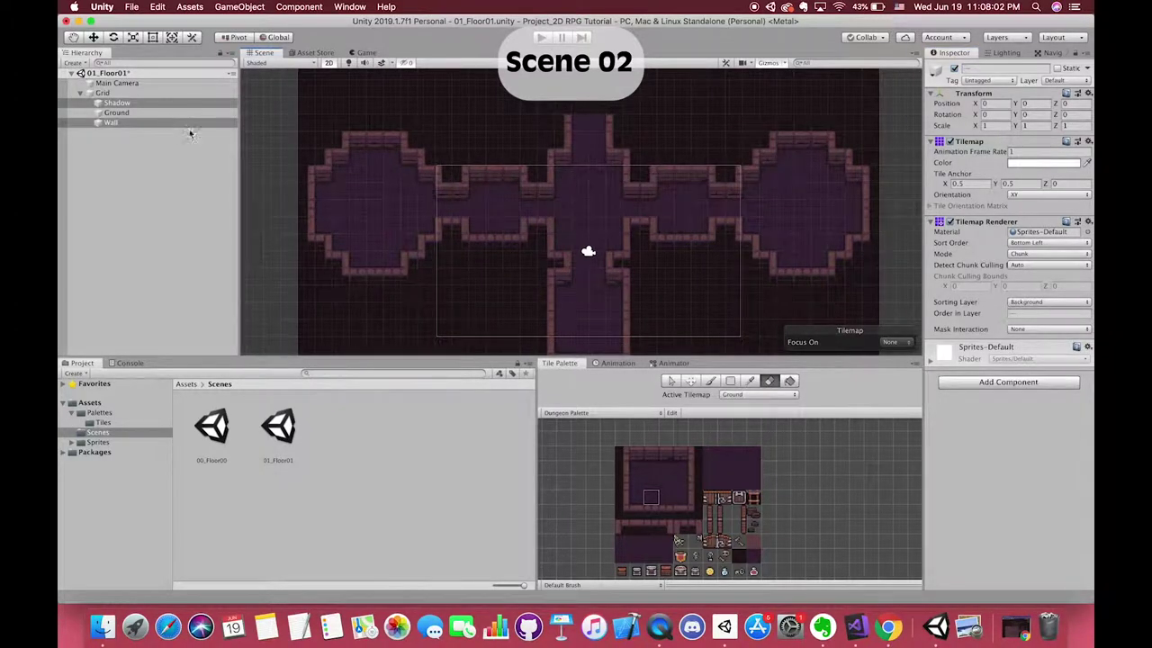
pyautogui.click(144, 113)
pyautogui.click(126, 93)
# Inspect the Ground and Wall tilemaps' render settings and order in layer
pyautogui.rightClick(121, 93)
pyautogui.moveTo(183, 284)
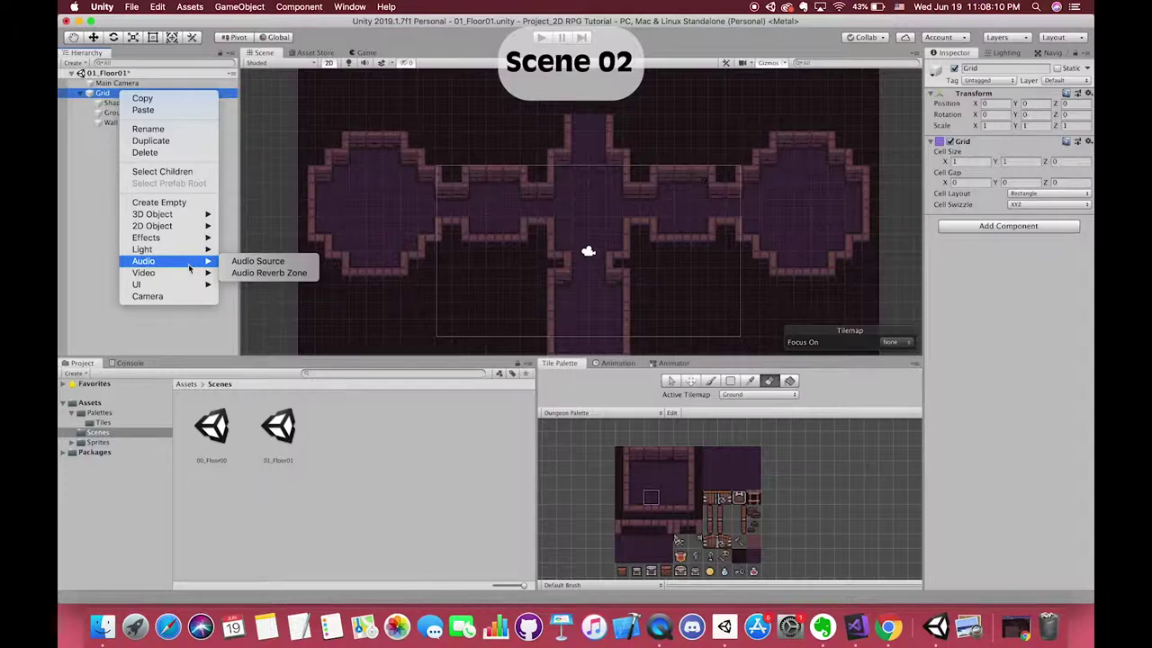
pyautogui.click(117, 112)
pyautogui.click(117, 113)
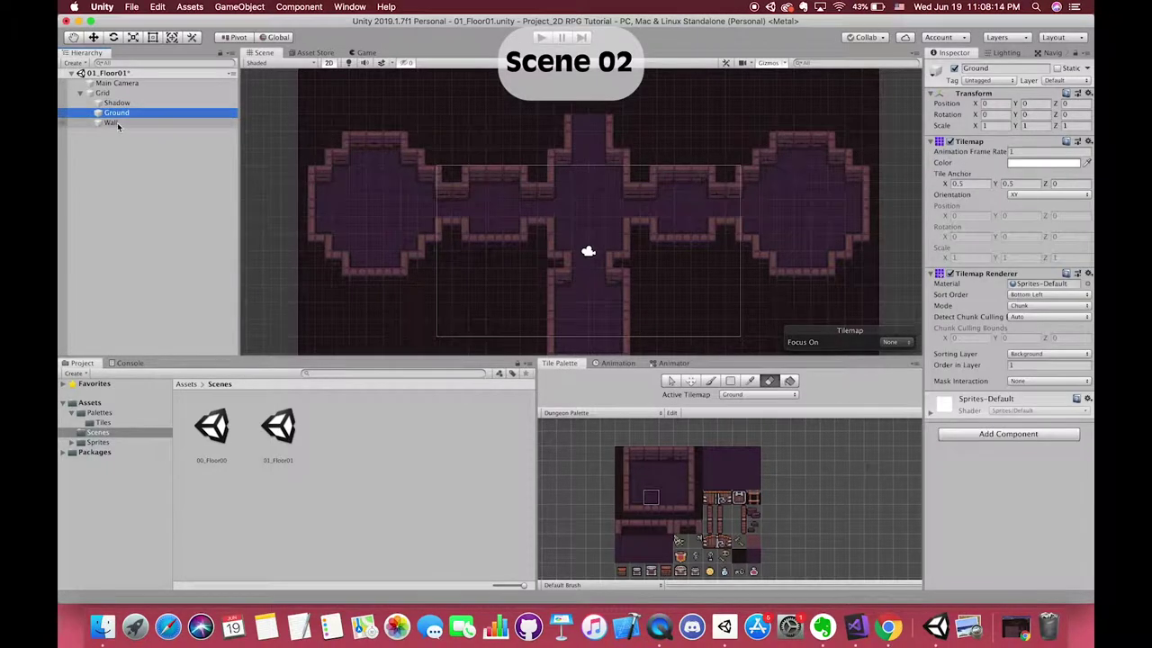
pyautogui.click(112, 123)
pyautogui.click(121, 114)
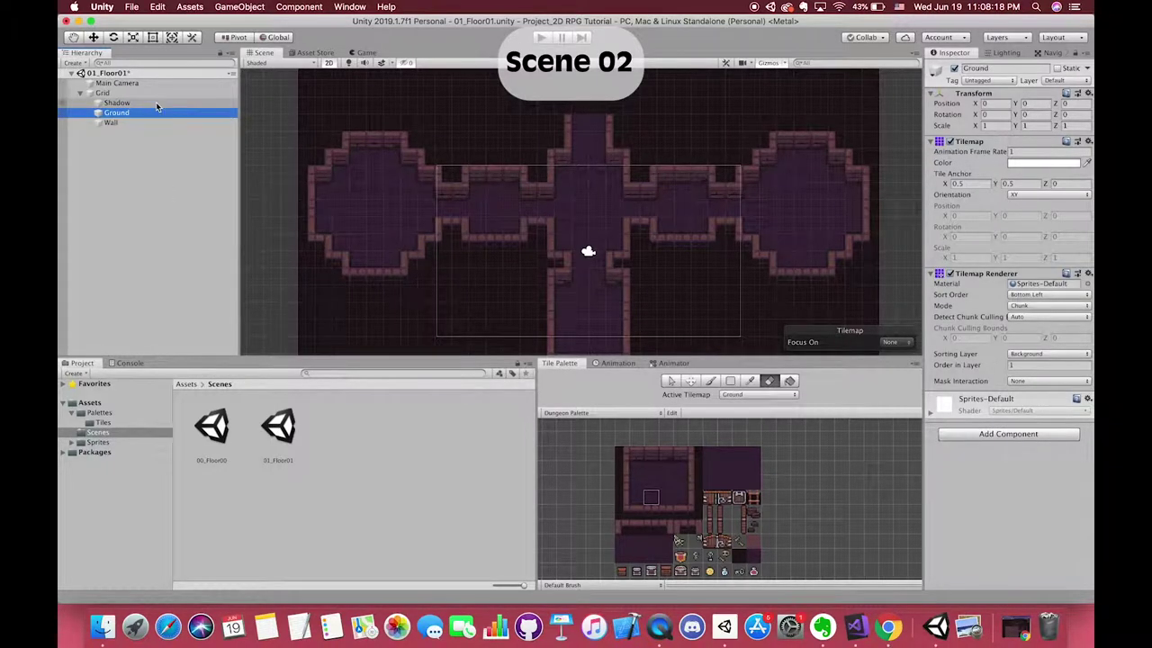
pyautogui.click(111, 122)
pyautogui.click(1029, 366)
# Create a new tilemap under Grid named Ground_2 and place it between Ground and Wall
pyautogui.rightClick(102, 92)
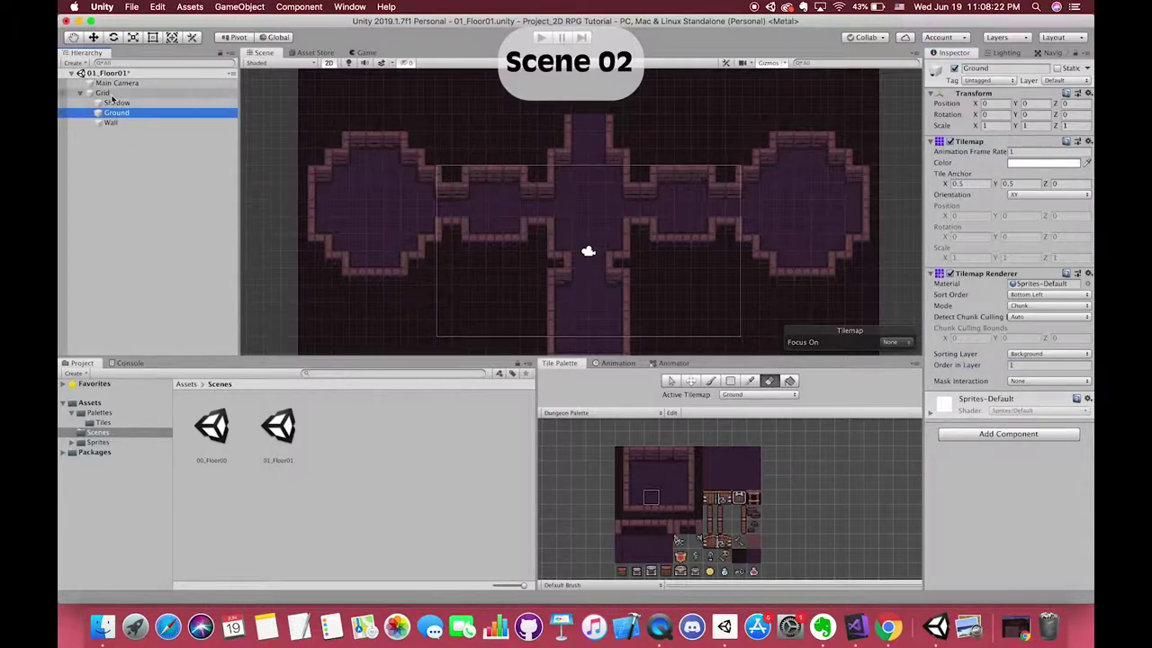
pyautogui.moveTo(144, 227)
pyautogui.click(240, 252)
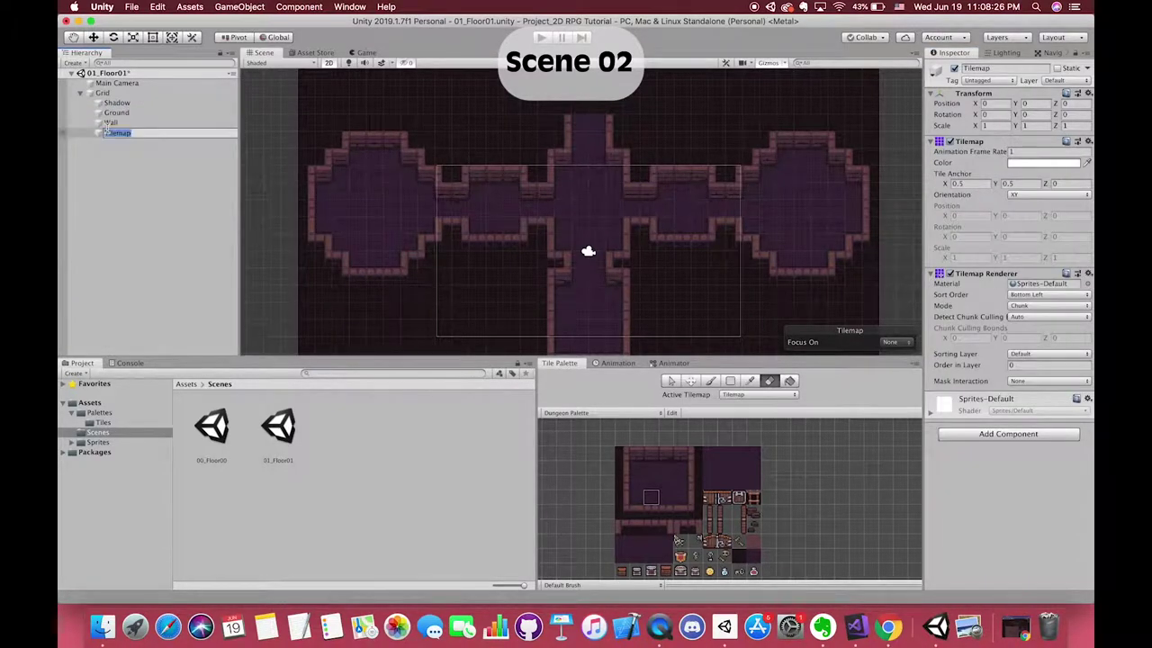
pyautogui.write('_2')
pyautogui.press('Return')
pyautogui.moveTo(135, 117); pyautogui.dragTo(135, 118)
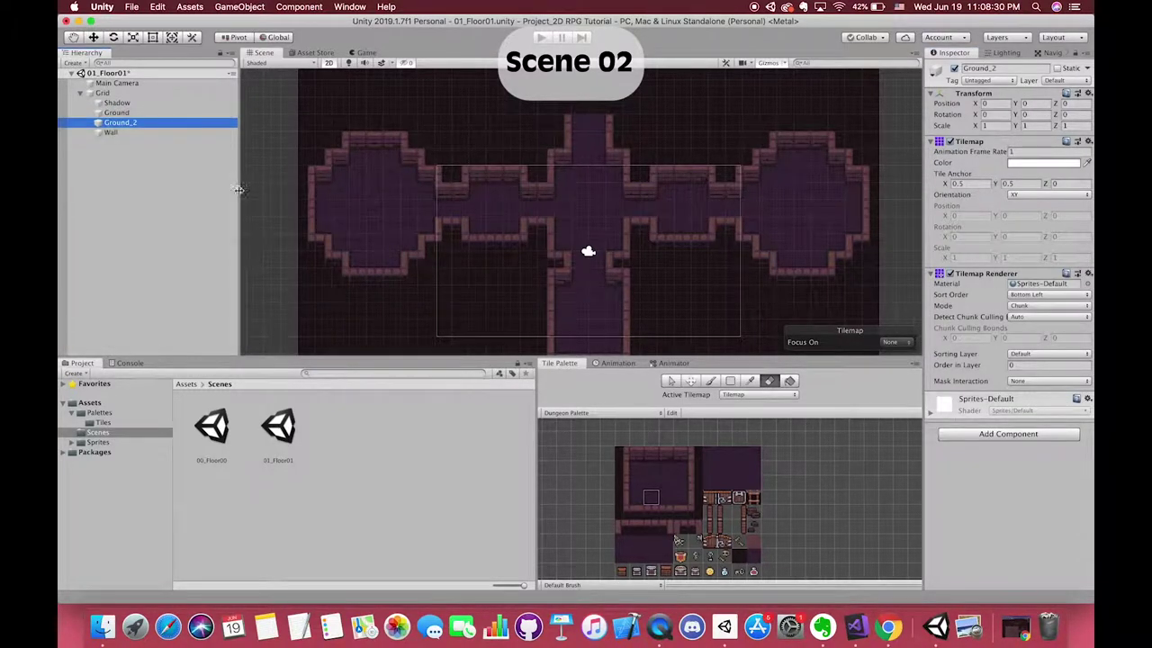
pyautogui.click(743, 559)
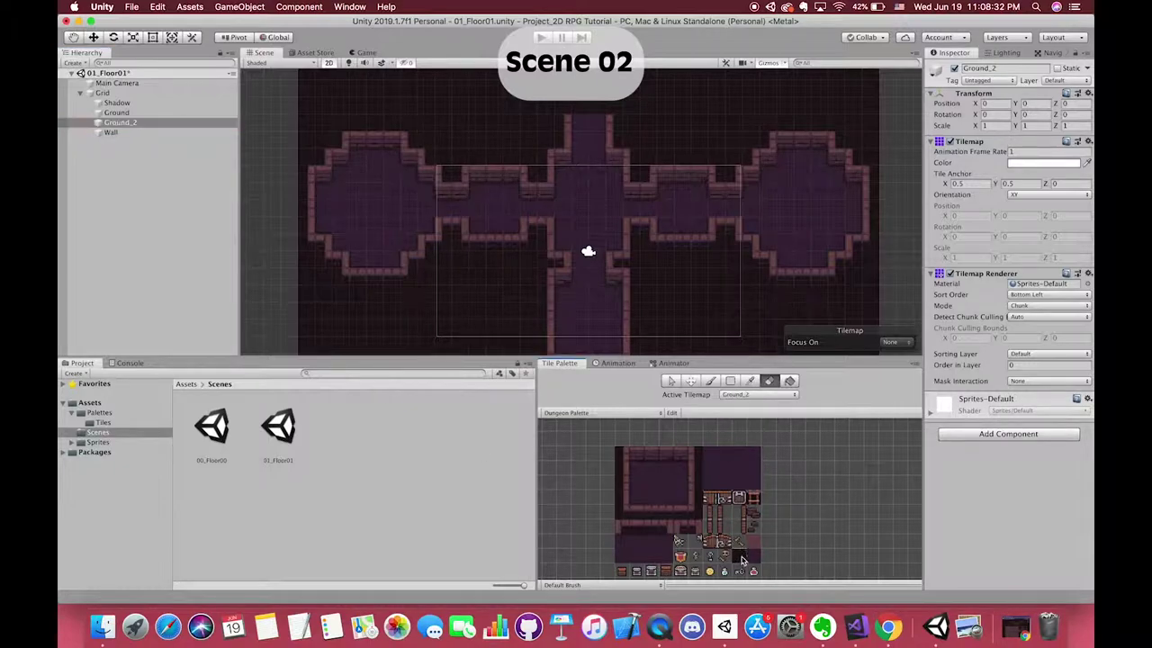
# Put Ground_2 on the Background sorting layer with Order in Layer 2
pyautogui.click(1033, 354)
pyautogui.click(1018, 366)
pyautogui.click(711, 380)
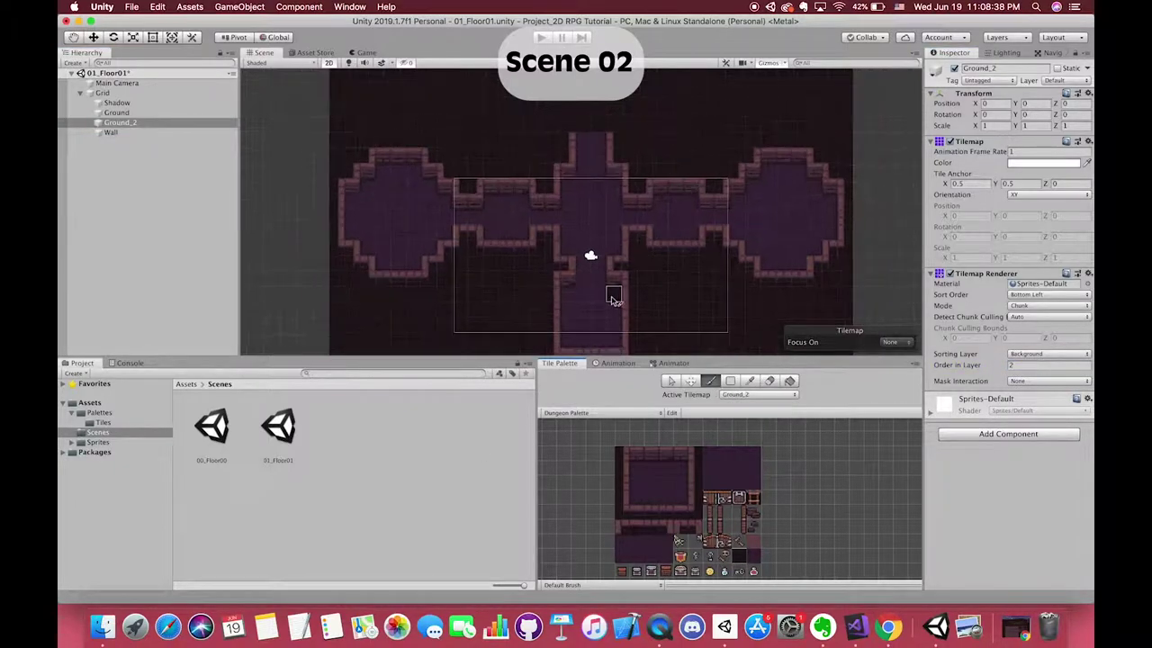
# Paint checkered floor up the lower and central corridors and across the right room
pyautogui.scroll(3, 603, 319)
pyautogui.scroll(-2, 566, 270)
pyautogui.moveTo(644, 256)
pyautogui.mouseDown()
pyautogui.moveTo(566, 219)
pyautogui.moveTo(611, 159)
pyautogui.mouseUp()
pyautogui.moveTo(612, 159); pyautogui.dragTo(579, 309, button='middle')
pyautogui.click(668, 240)
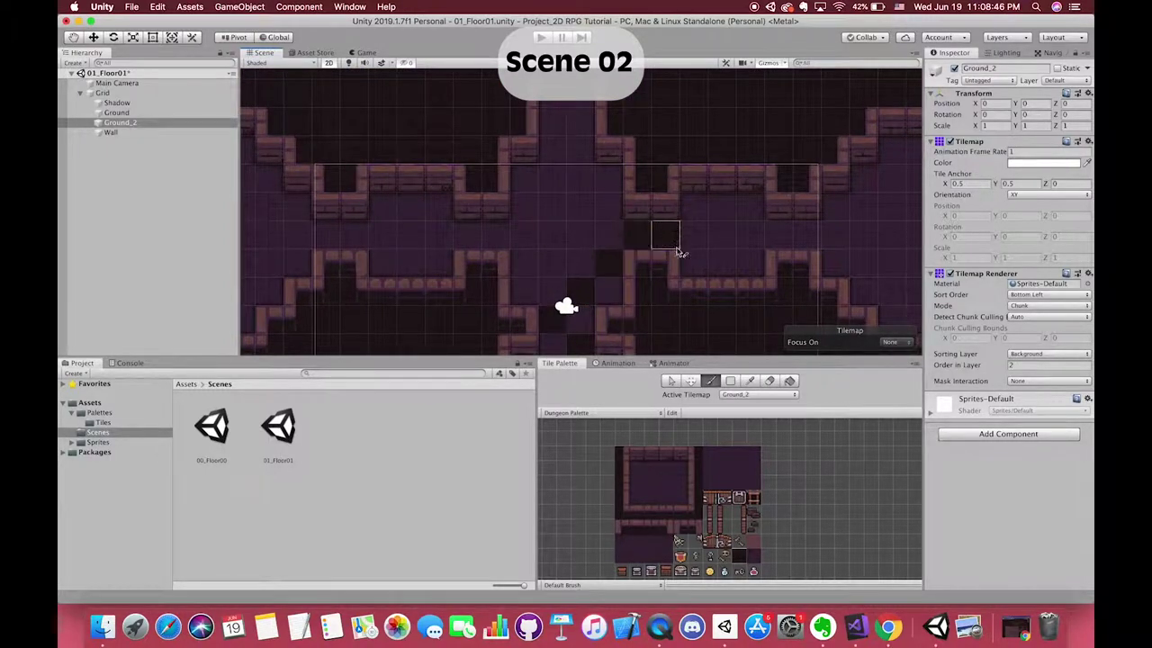
pyautogui.moveTo(581, 235)
pyautogui.mouseDown()
pyautogui.moveTo(553, 258)
pyautogui.moveTo(582, 180)
pyautogui.moveTo(525, 174)
pyautogui.moveTo(580, 121)
pyautogui.mouseUp()
pyautogui.scroll(-2, 556, 212)
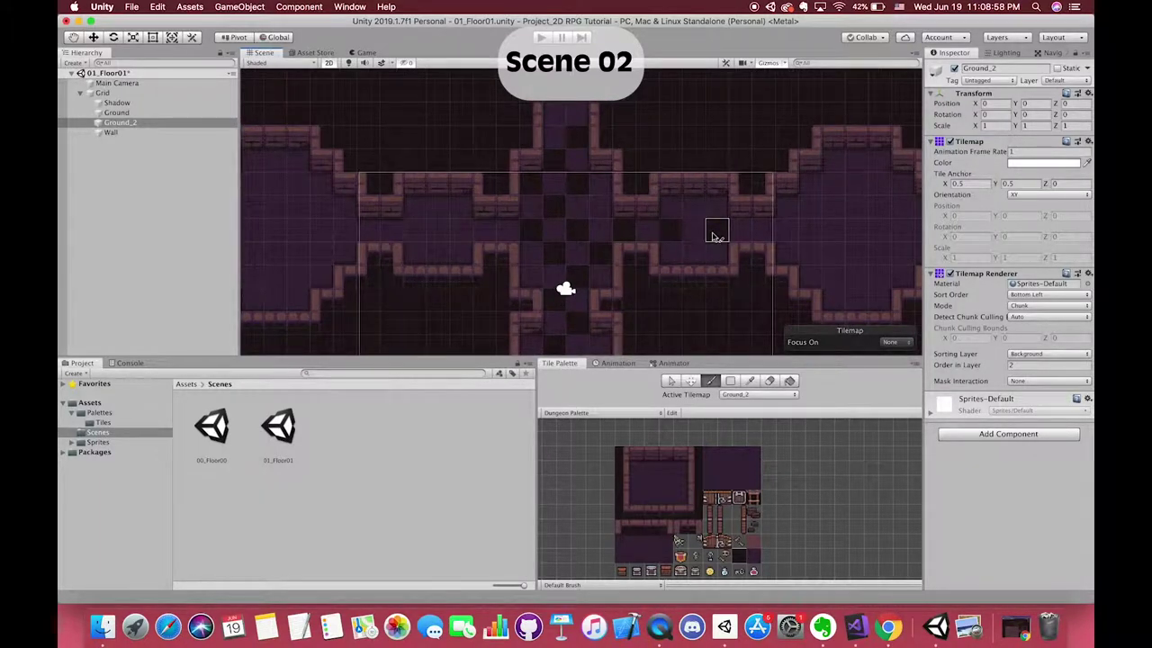
pyautogui.hscroll(3, 763, 228)
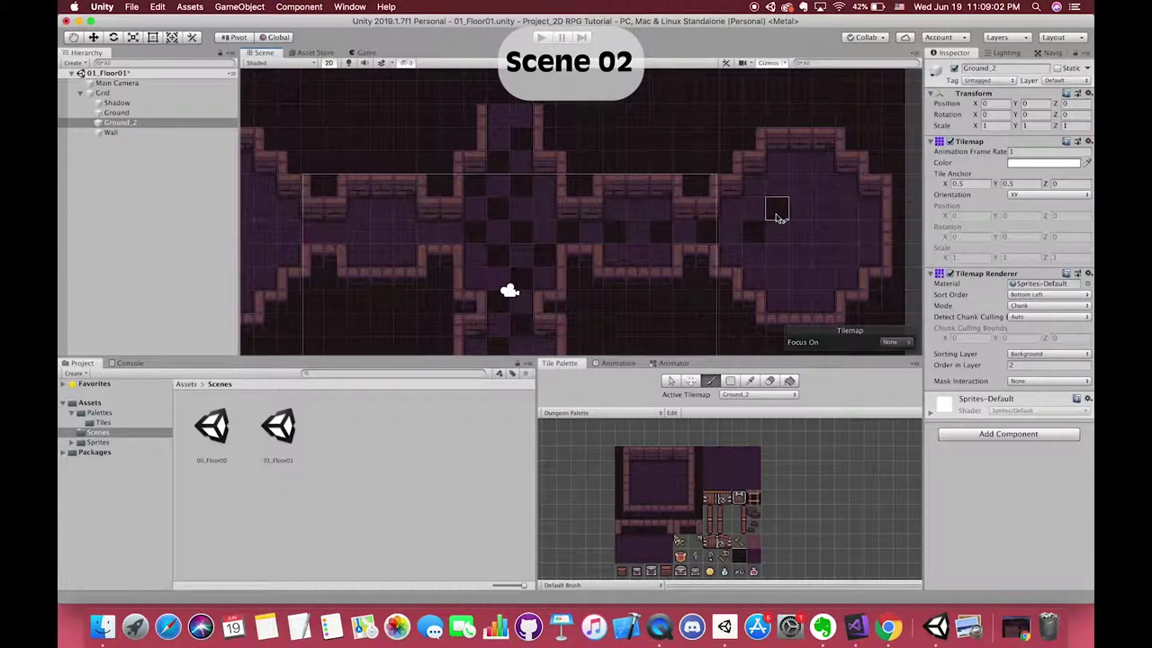
pyautogui.moveTo(735, 218)
pyautogui.mouseDown()
pyautogui.moveTo(825, 300)
pyautogui.moveTo(777, 301)
pyautogui.moveTo(847, 237)
pyautogui.moveTo(818, 211)
pyautogui.moveTo(818, 170)
pyautogui.moveTo(771, 160)
pyautogui.moveTo(751, 184)
pyautogui.mouseUp()
# Paint checkered floor along the corridor toward the left and into the left room
pyautogui.scroll(-2, 646, 255)
pyautogui.scroll(-3, 656, 226)
pyautogui.scroll(5, 822, 207)
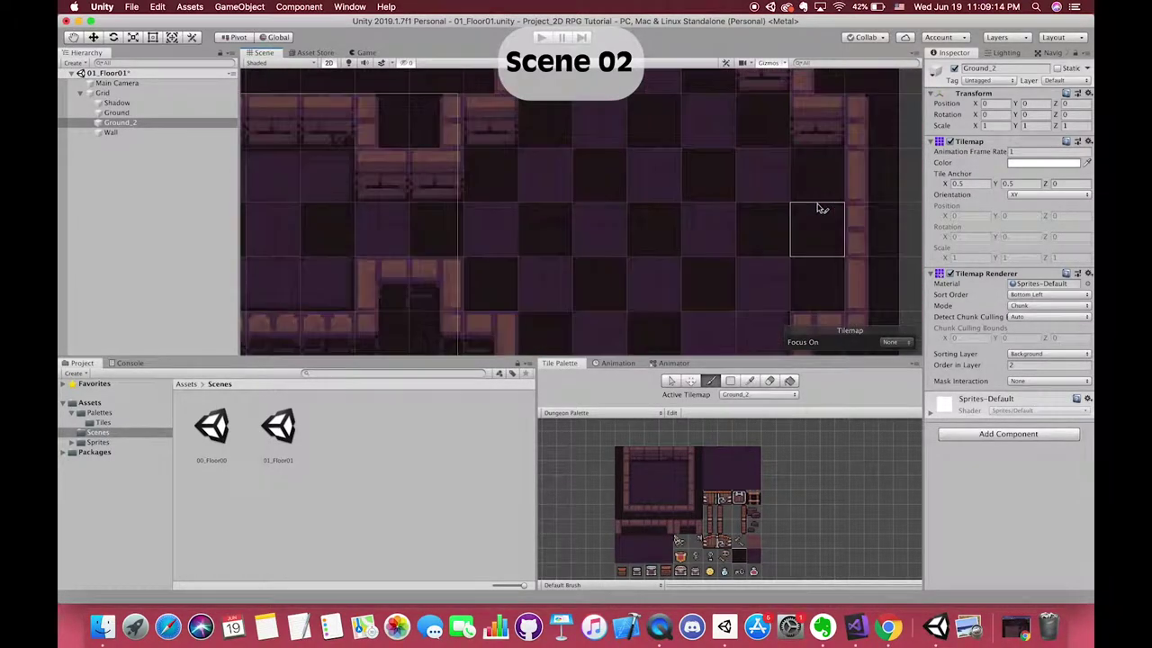
pyautogui.scroll(2, 704, 244)
pyautogui.scroll(-3, 704, 245)
pyautogui.scroll(2, 711, 257)
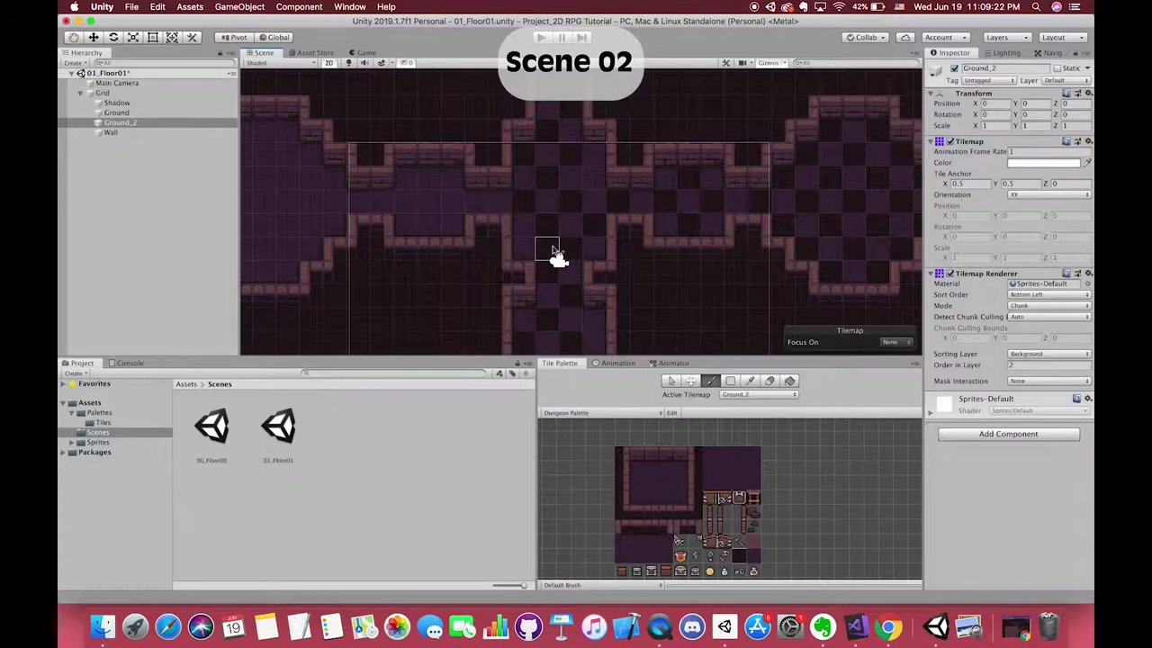
pyautogui.scroll(2, 589, 189)
pyautogui.scroll(3, 594, 194)
pyautogui.scroll(-2, 648, 252)
pyautogui.scroll(-3, 507, 250)
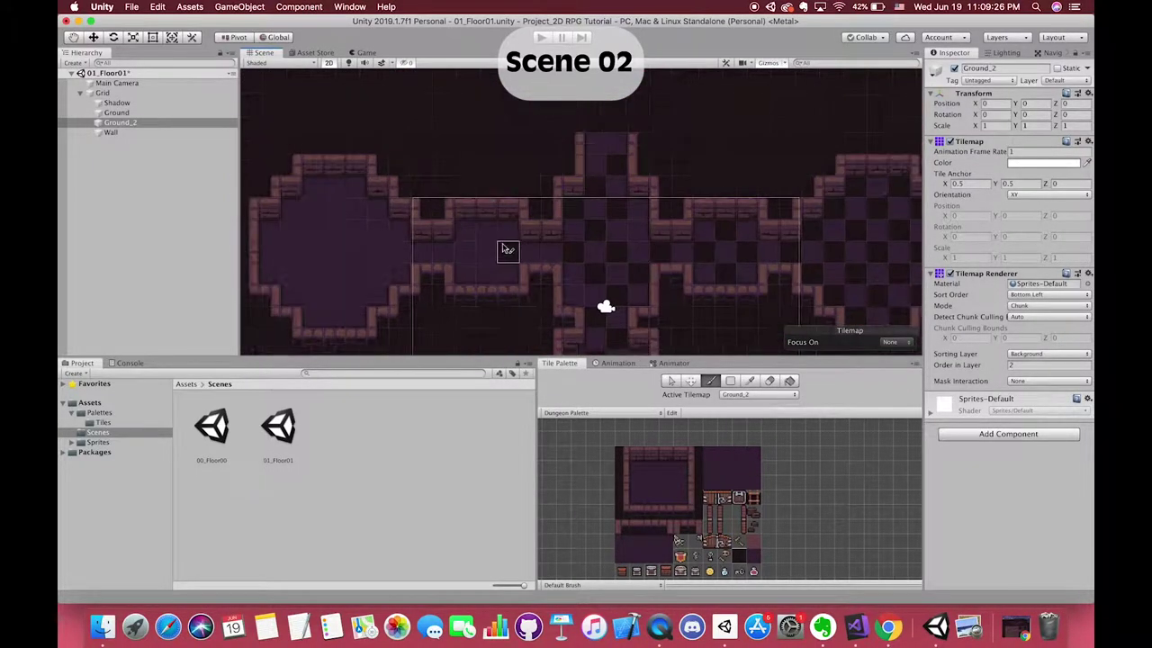
pyautogui.moveTo(506, 255); pyautogui.dragTo(403, 256)
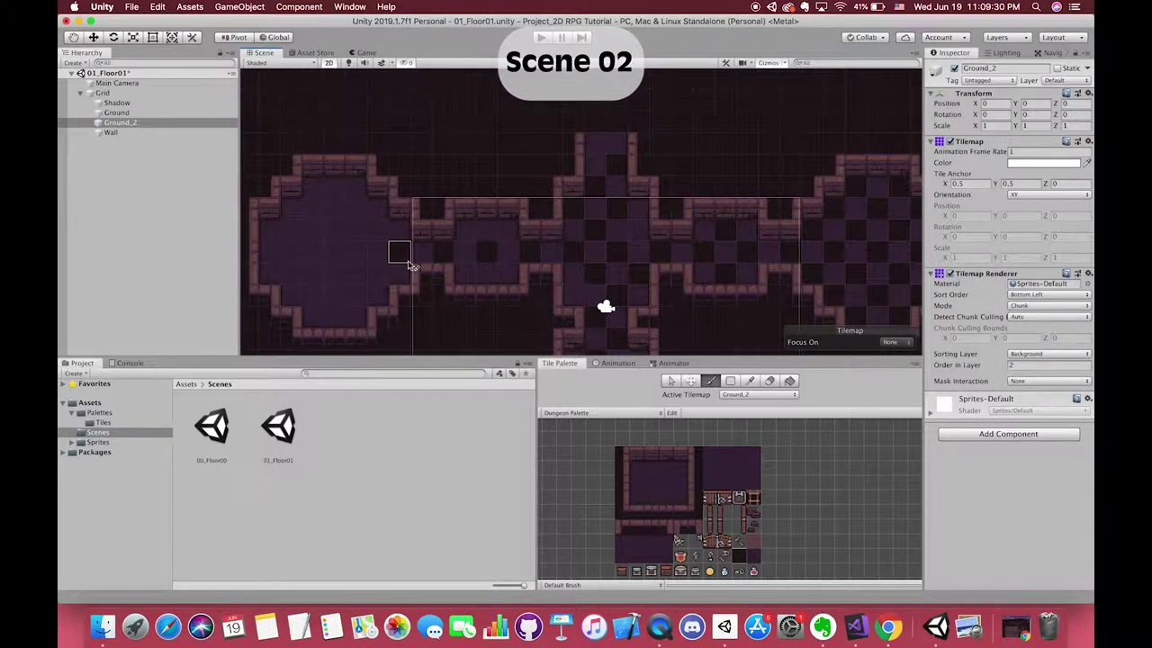
pyautogui.moveTo(407, 264); pyautogui.dragTo(478, 249, button='middle')
pyautogui.moveTo(478, 250)
pyautogui.mouseDown()
pyautogui.moveTo(414, 294)
pyautogui.moveTo(565, 280)
pyautogui.mouseUp()
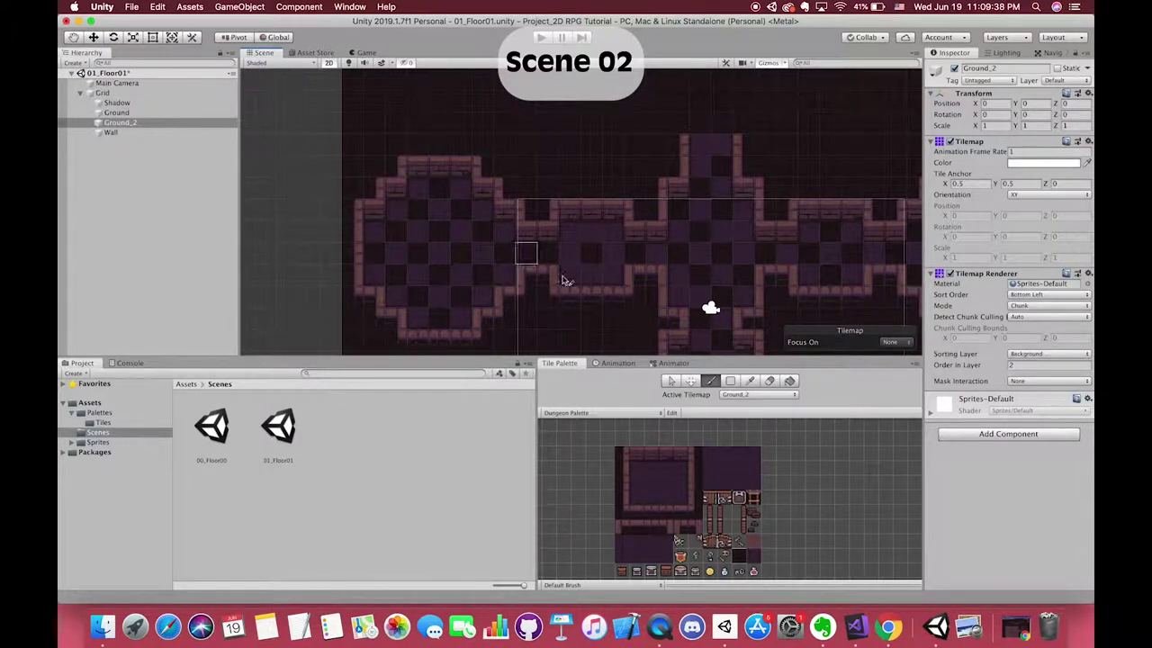
# Set the 01_Dungeon_Tileset sprite's filter mode to Point (no filter)
pyautogui.click(97, 442)
pyautogui.click(213, 428)
pyautogui.click(1048, 280)
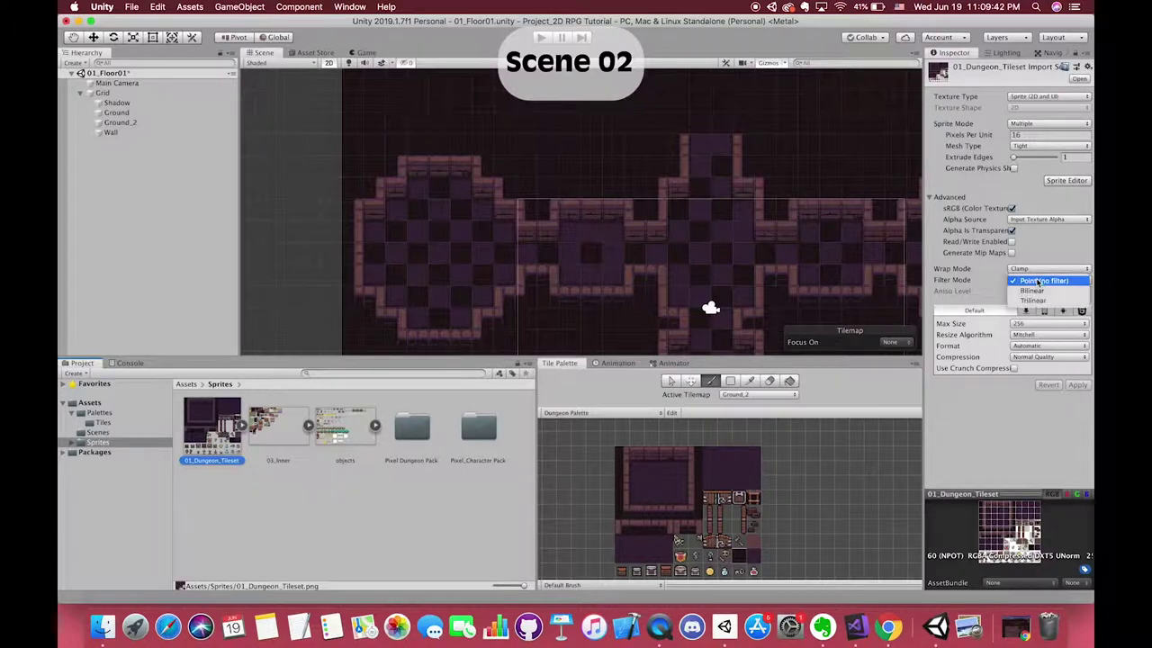
pyautogui.click(1044, 280)
# Preview the dungeon in the Game view, return to the Scene view, and make Ground active
pyautogui.click(363, 54)
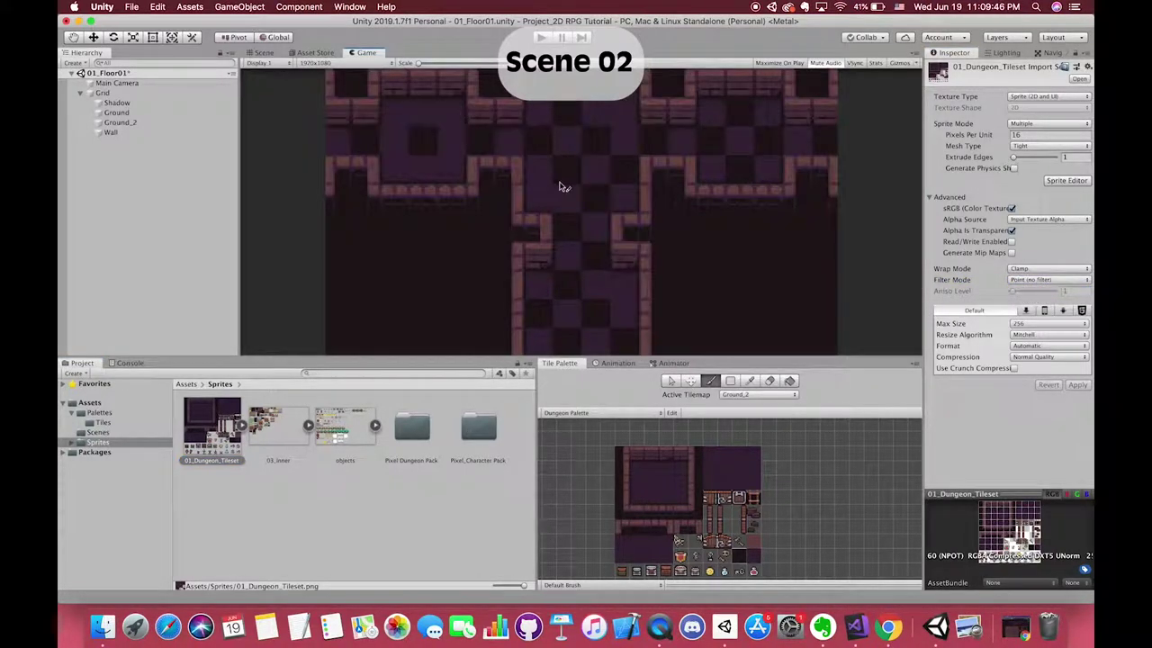
pyautogui.click(266, 52)
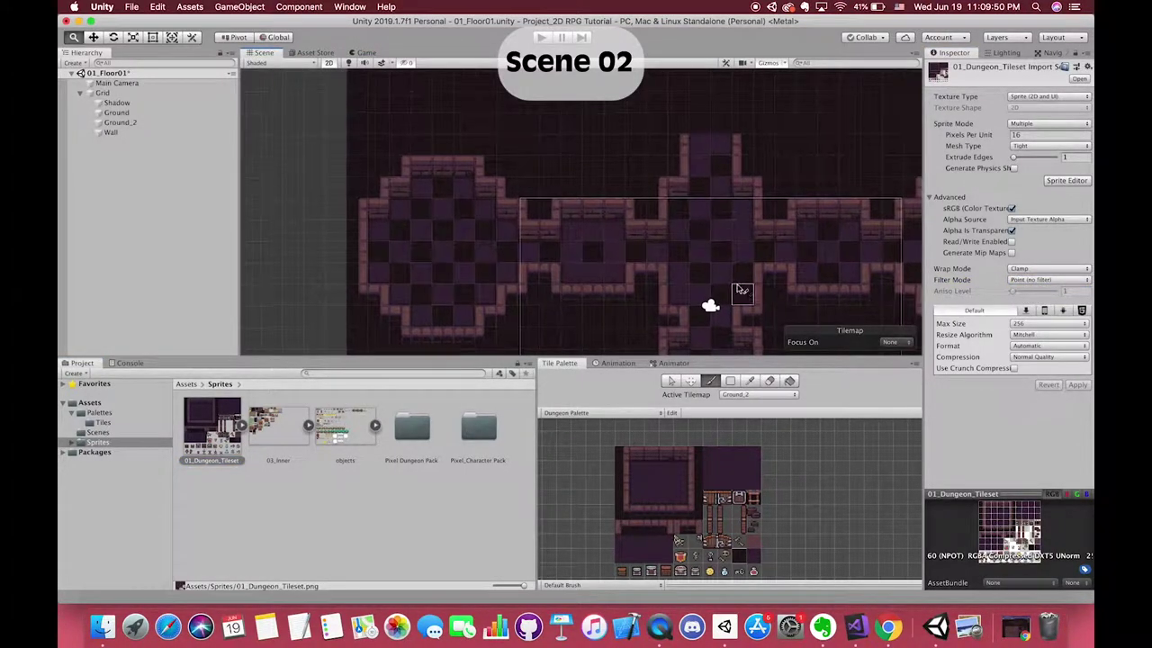
pyautogui.scroll(3, 707, 303)
pyautogui.scroll(-4, 687, 240)
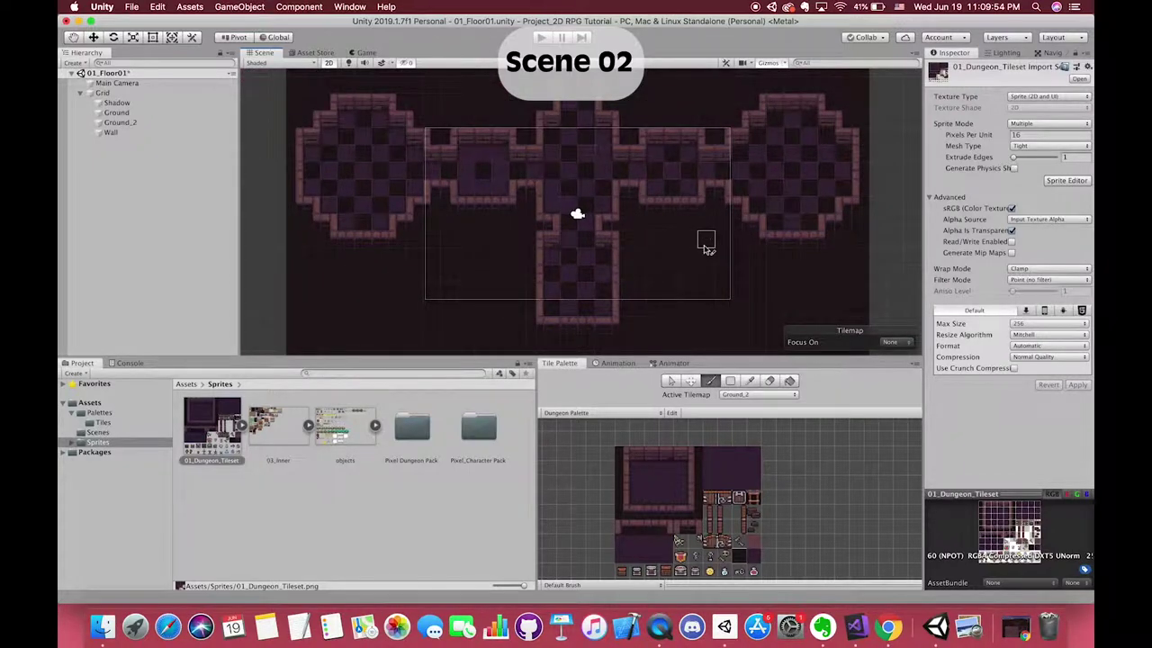
pyautogui.click(671, 241)
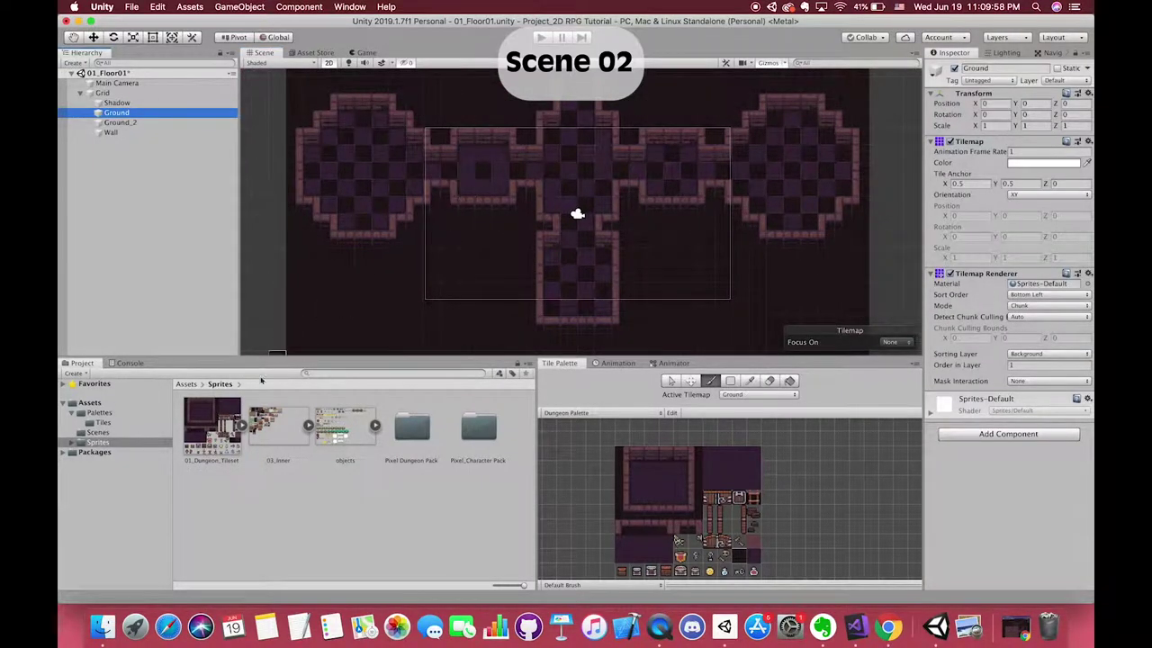
# Open the 00_Floor00 scene for reference, then reopen 01_Floor01
pyautogui.click(97, 432)
pyautogui.doubleClick(211, 427)
pyautogui.click(675, 223)
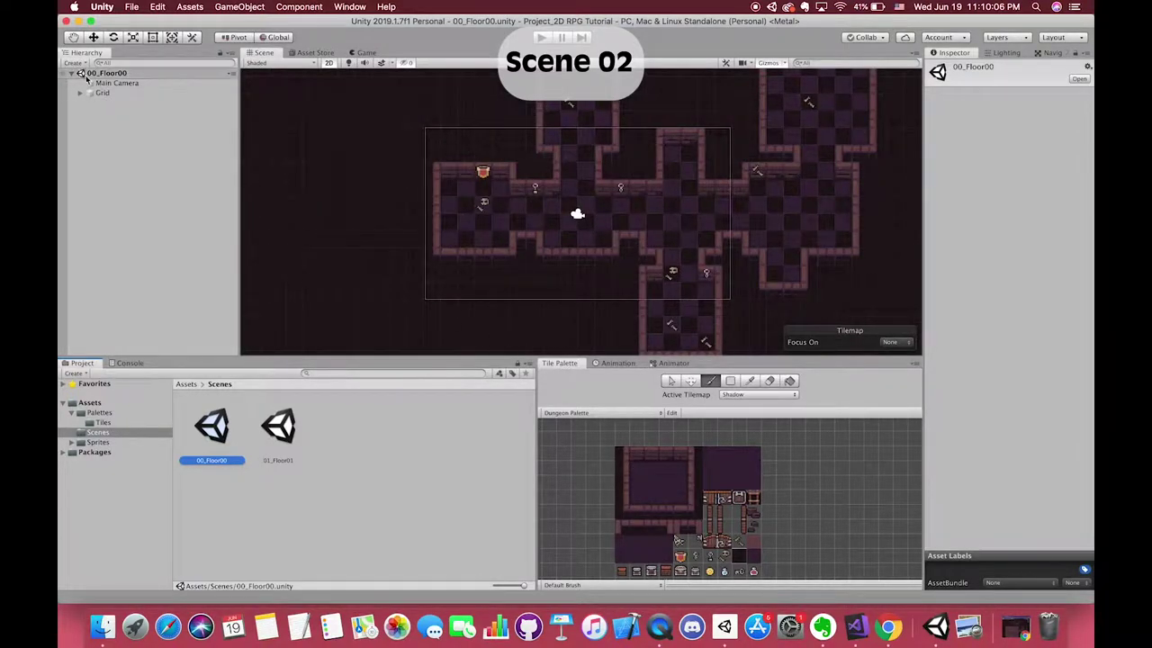
pyautogui.doubleClick(278, 427)
# Expand Grid, frame the Ground tilemap in view, and select Ground_2
pyautogui.click(80, 93)
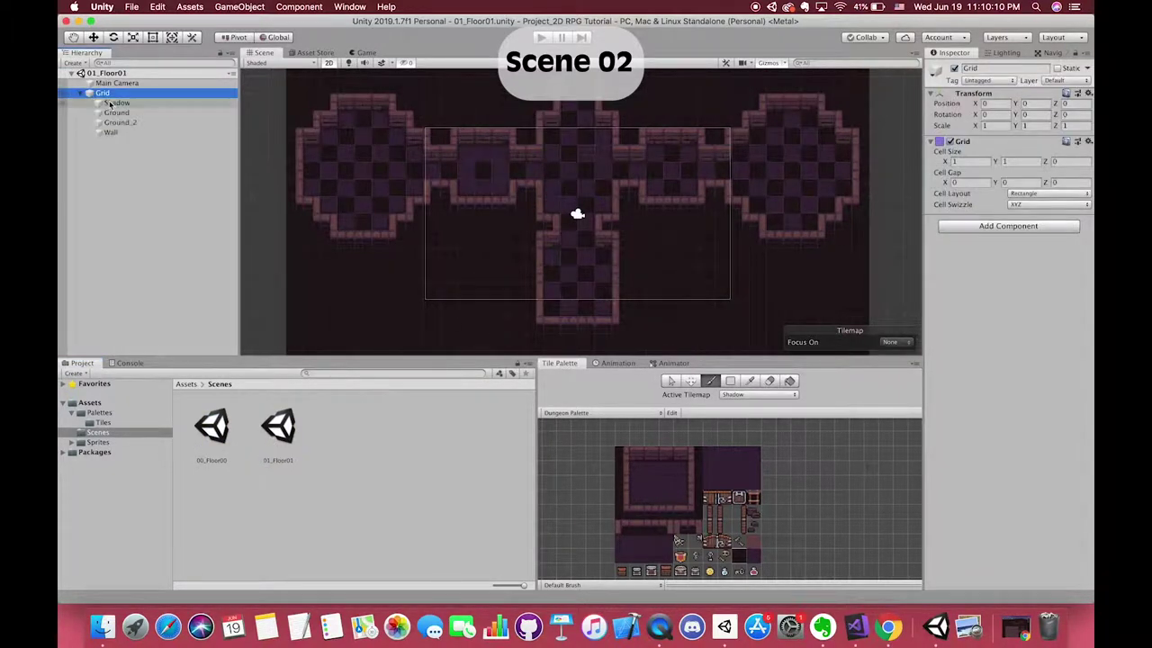
pyautogui.click(115, 113)
pyautogui.press('f')
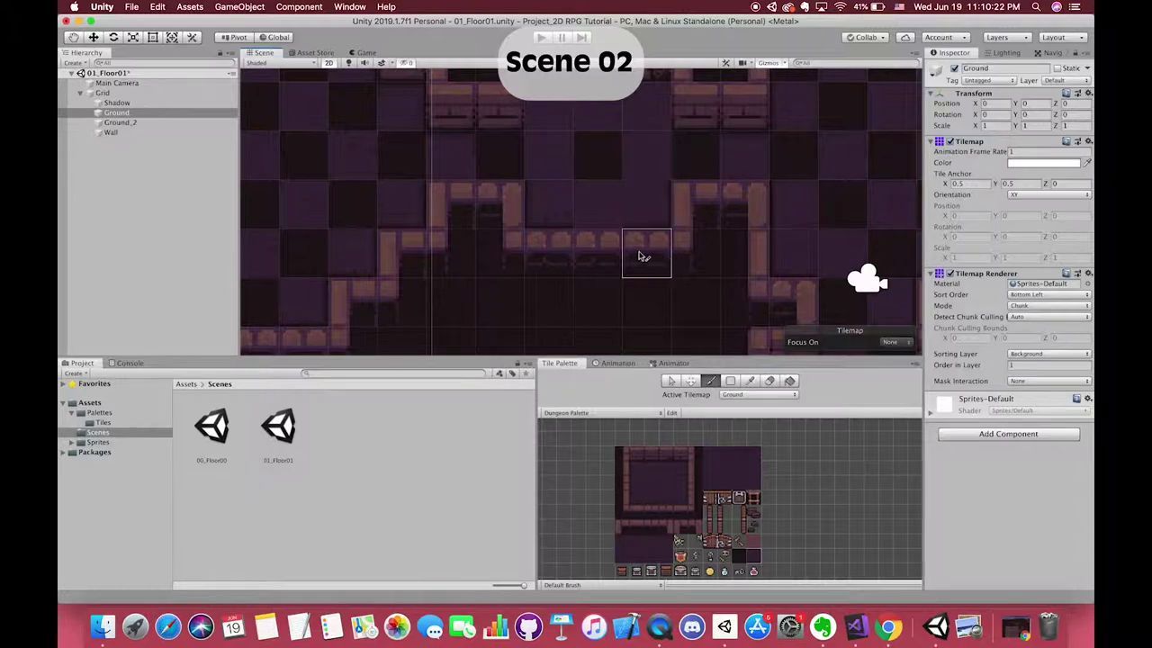
pyautogui.scroll(5, 734, 267)
pyautogui.scroll(-3, 733, 267)
pyautogui.scroll(-3, 711, 234)
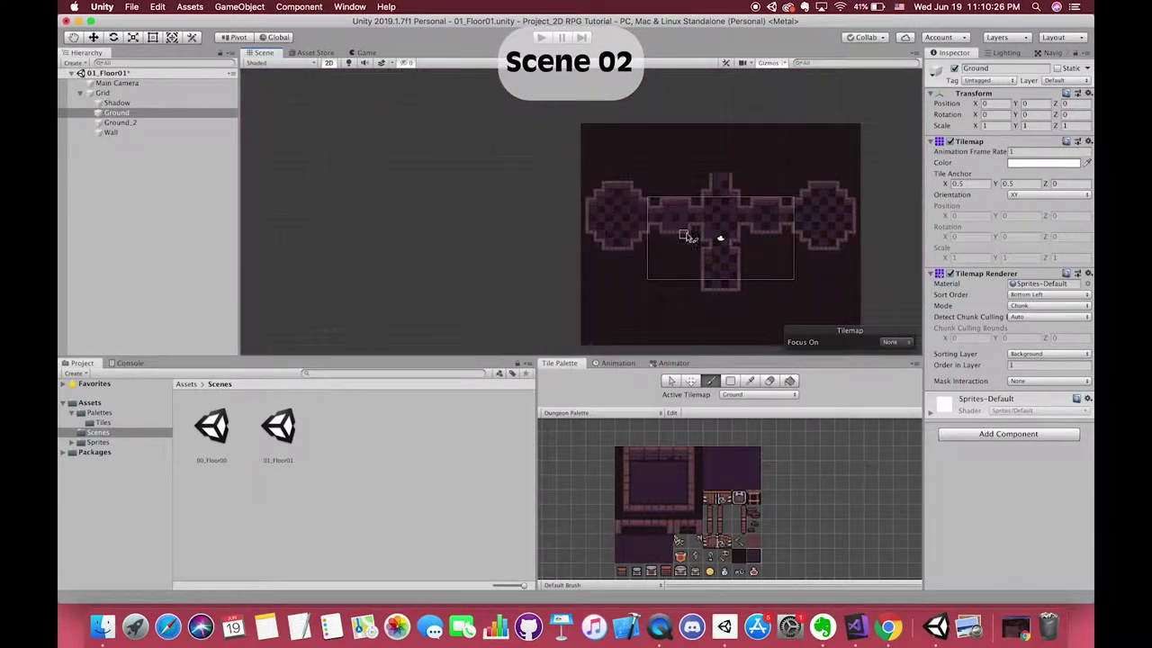
pyautogui.scroll(2, 747, 238)
pyautogui.click(120, 123)
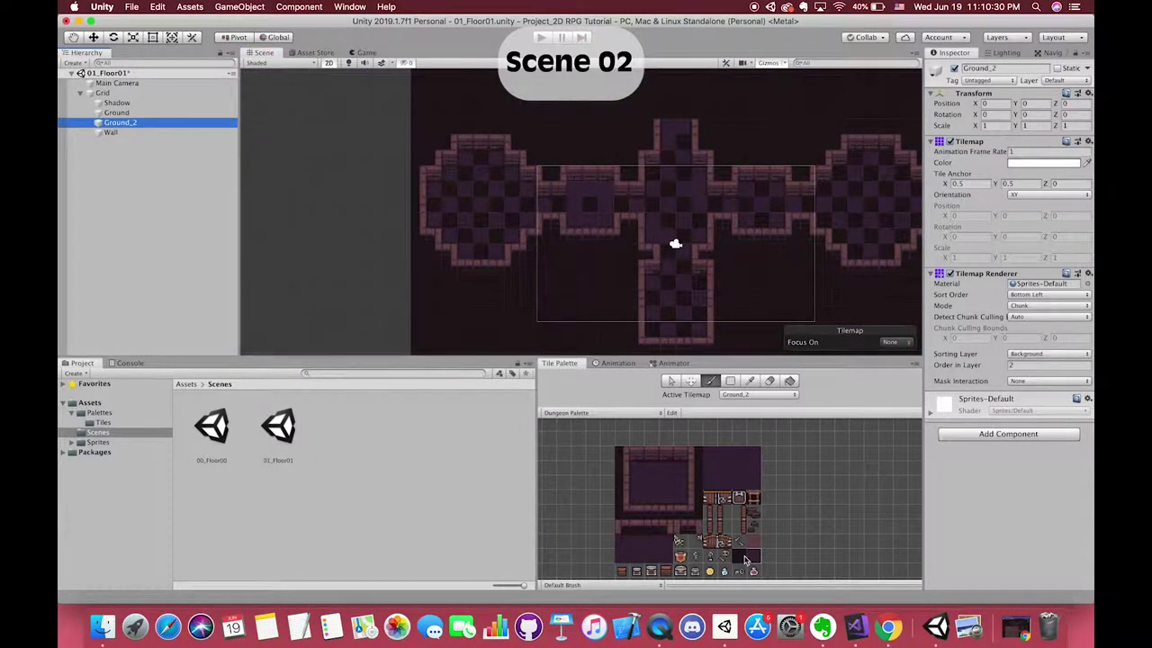
# Delete the Ground_2 tilemap and make Ground the active tilemap for painting
pyautogui.press('super+BackSpace')
pyautogui.click(129, 105)
pyautogui.click(130, 112)
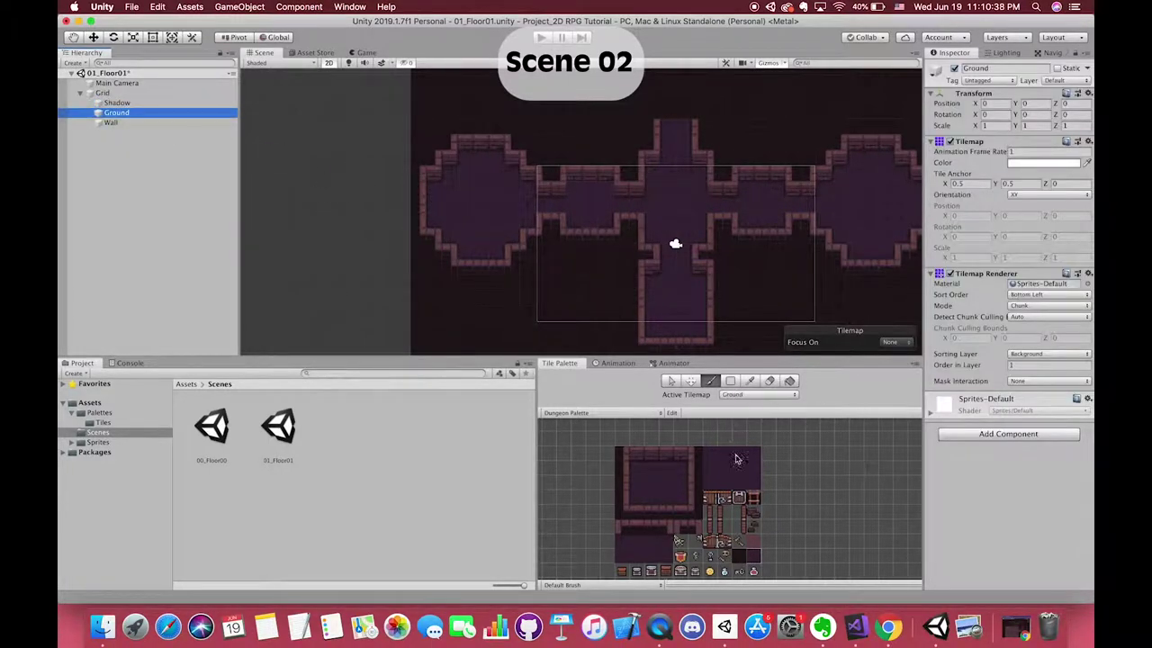
pyautogui.scroll(3, 496, 191)
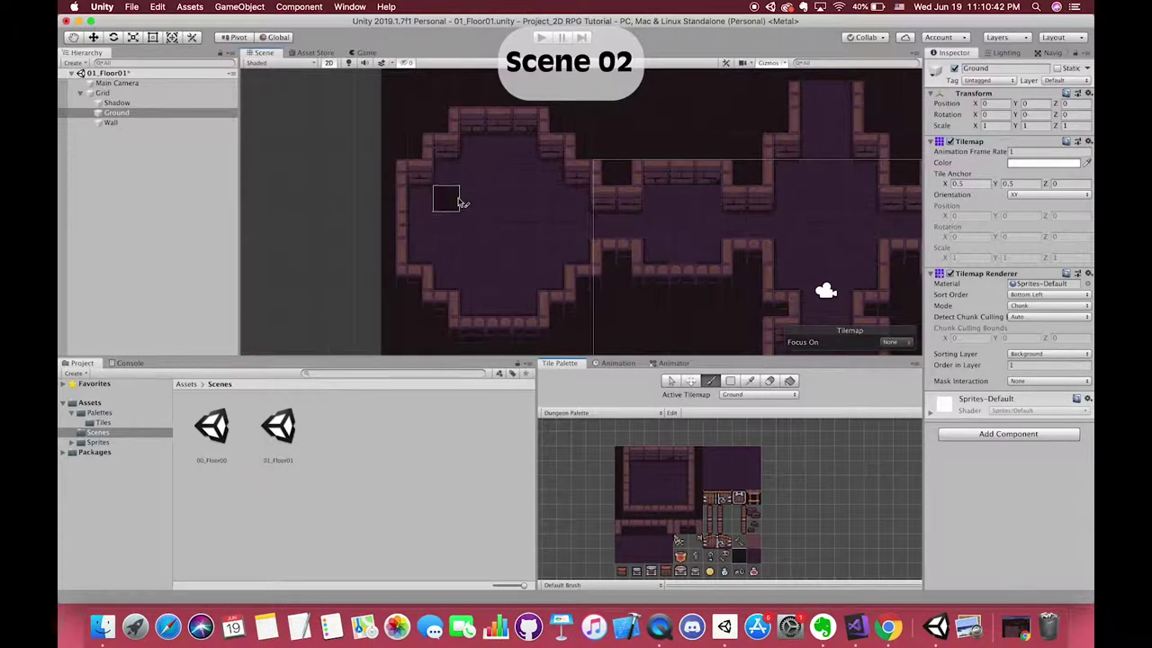
# Paint checkered floor across the left round room's upper and lower halves
pyautogui.click(447, 171)
pyautogui.click(496, 146)
pyautogui.click(520, 171)
pyautogui.click(544, 195)
pyautogui.click(496, 195)
pyautogui.click(498, 250)
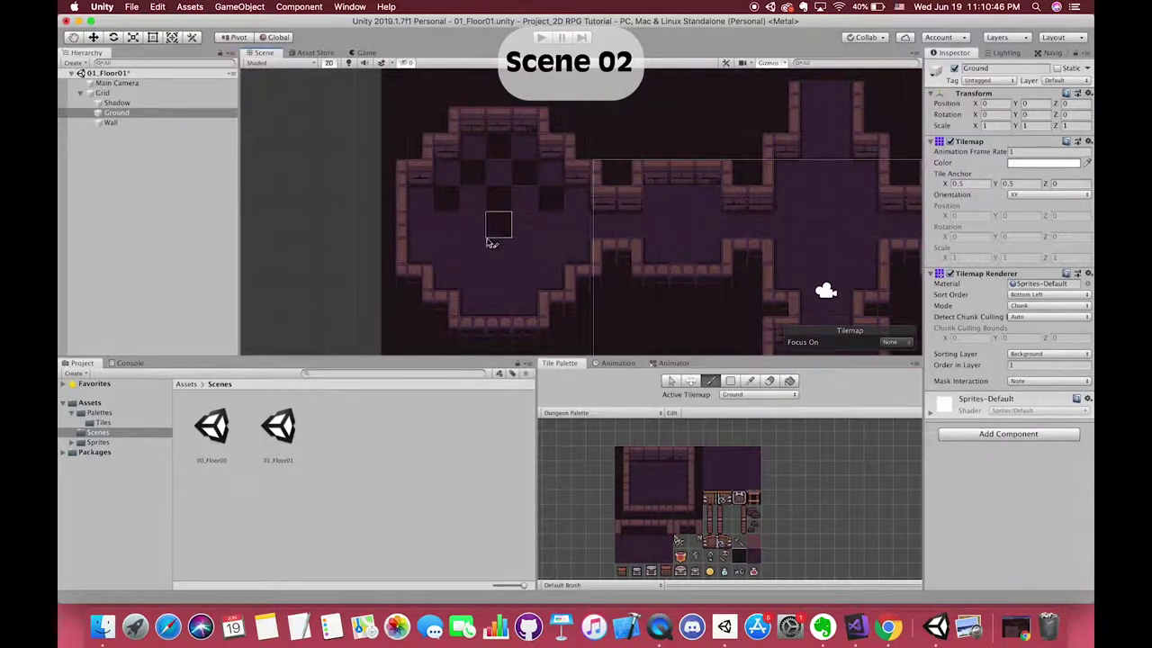
pyautogui.click(472, 223)
pyautogui.click(525, 223)
pyautogui.click(551, 250)
pyautogui.click(576, 223)
pyautogui.click(525, 276)
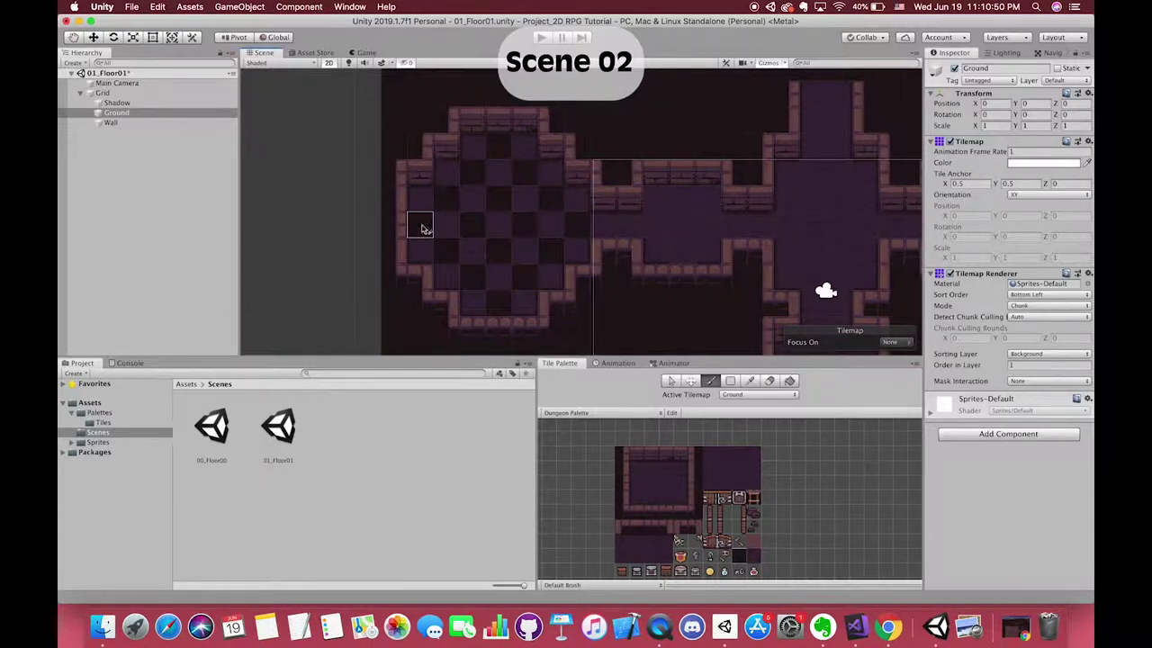
# Paint a row of checkered floor tiles across the corridor toward the right room
pyautogui.click(681, 224)
pyautogui.moveTo(774, 238); pyautogui.dragTo(482, 253, button='middle')
pyautogui.click(561, 225)
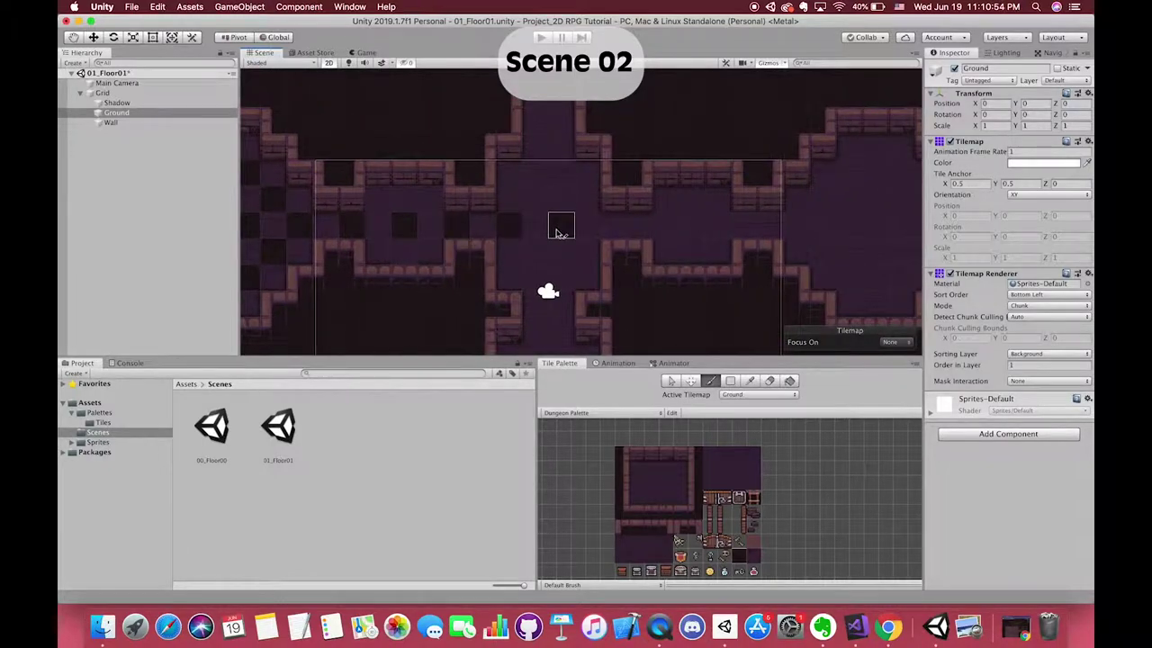
pyautogui.click(614, 226)
pyautogui.click(668, 226)
pyautogui.click(719, 226)
pyautogui.click(772, 226)
# Start the checker pattern in the middle rows of the right round room
pyautogui.moveTo(796, 227); pyautogui.dragTo(607, 234, button='middle')
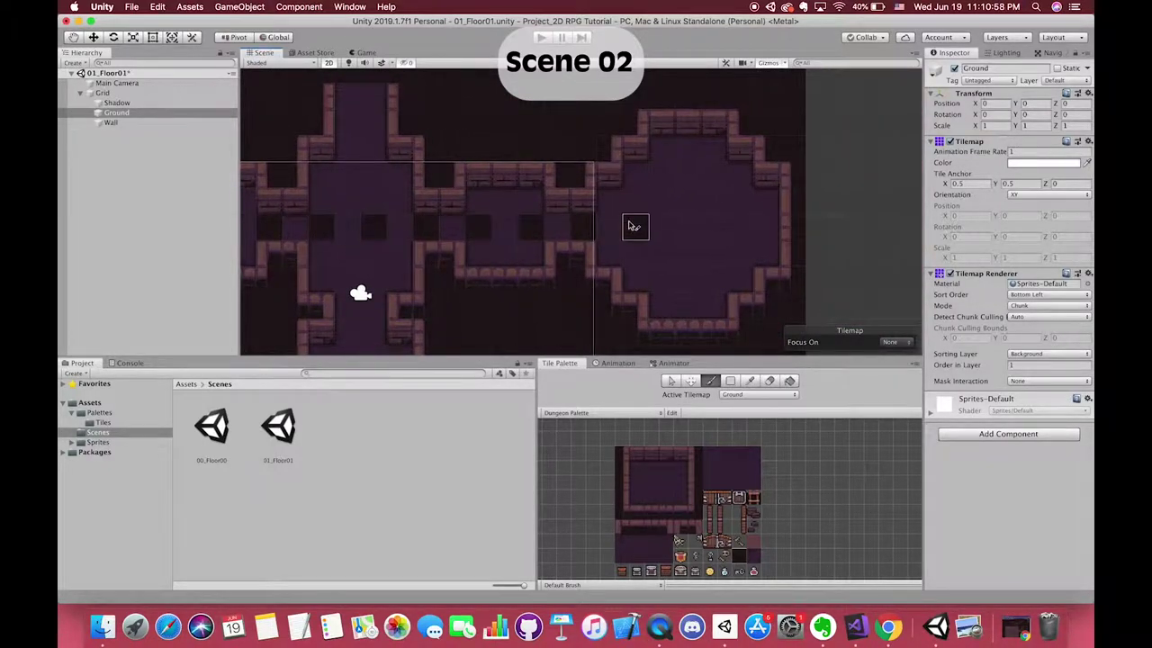
pyautogui.click(636, 226)
pyautogui.click(687, 226)
pyautogui.click(740, 225)
pyautogui.click(712, 200)
pyautogui.click(661, 201)
# Fill the right round room's upper and lower rows with checkered floor
pyautogui.click(635, 174)
pyautogui.click(688, 174)
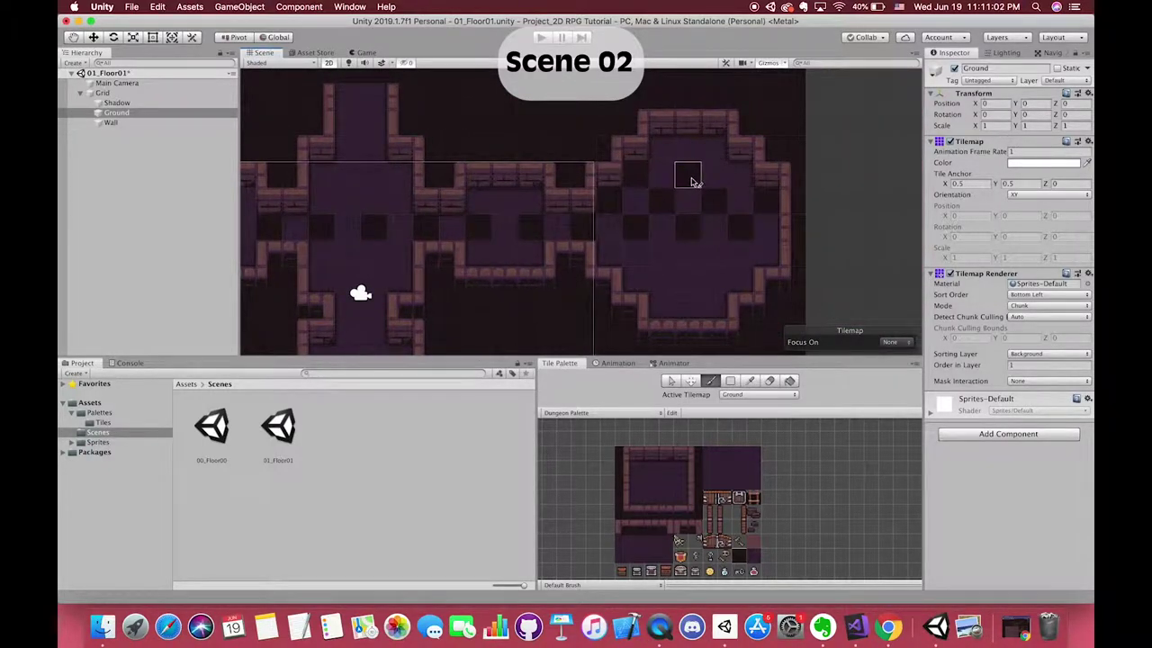
pyautogui.click(661, 147)
pyautogui.click(740, 174)
pyautogui.click(713, 252)
pyautogui.click(662, 252)
pyautogui.click(639, 286)
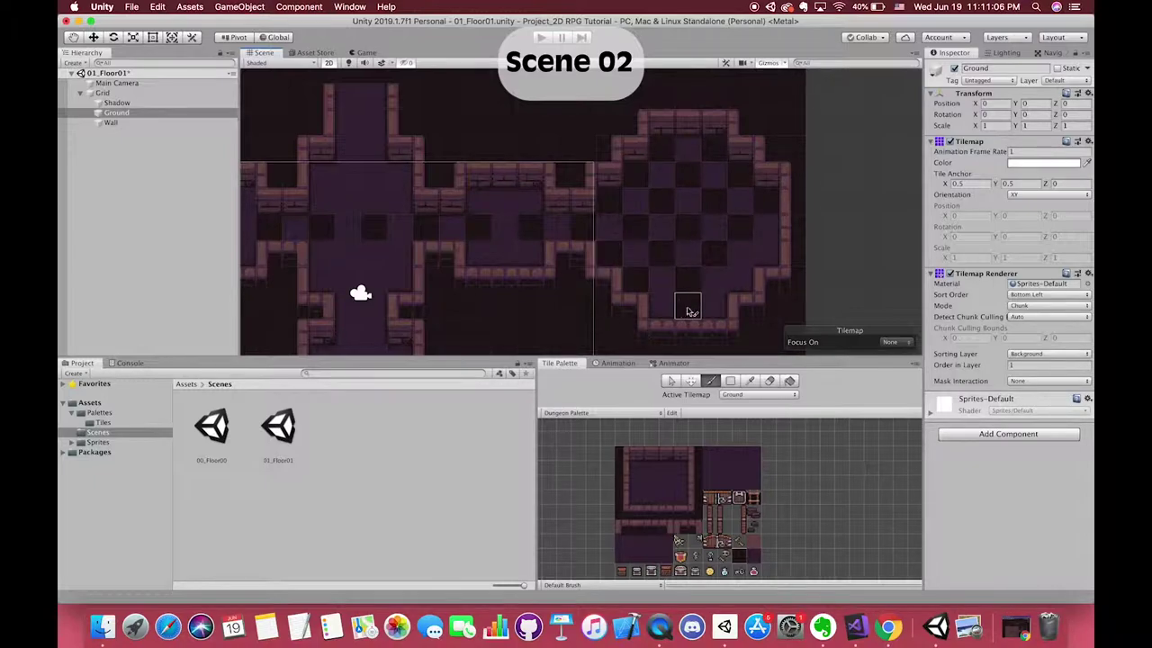
pyautogui.click(740, 280)
pyautogui.click(662, 306)
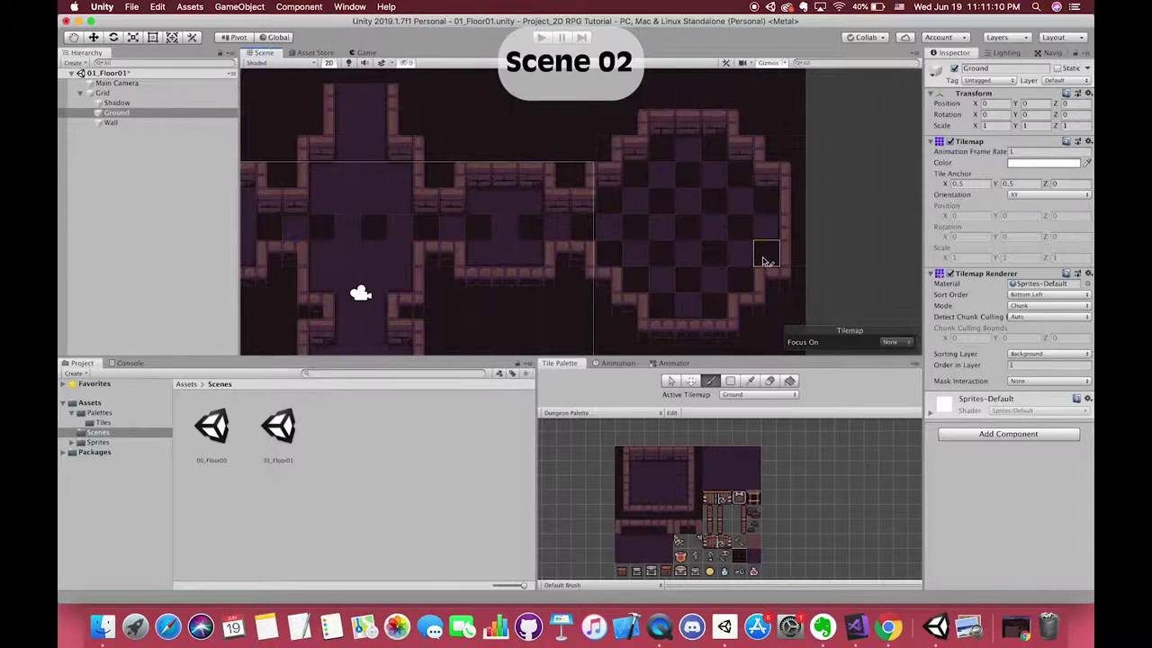
# Paint checkered tiles into the central corridor and up to its top end
pyautogui.hscroll(-5, 582, 237)
pyautogui.scroll(-3, 617, 278)
pyautogui.click(546, 257)
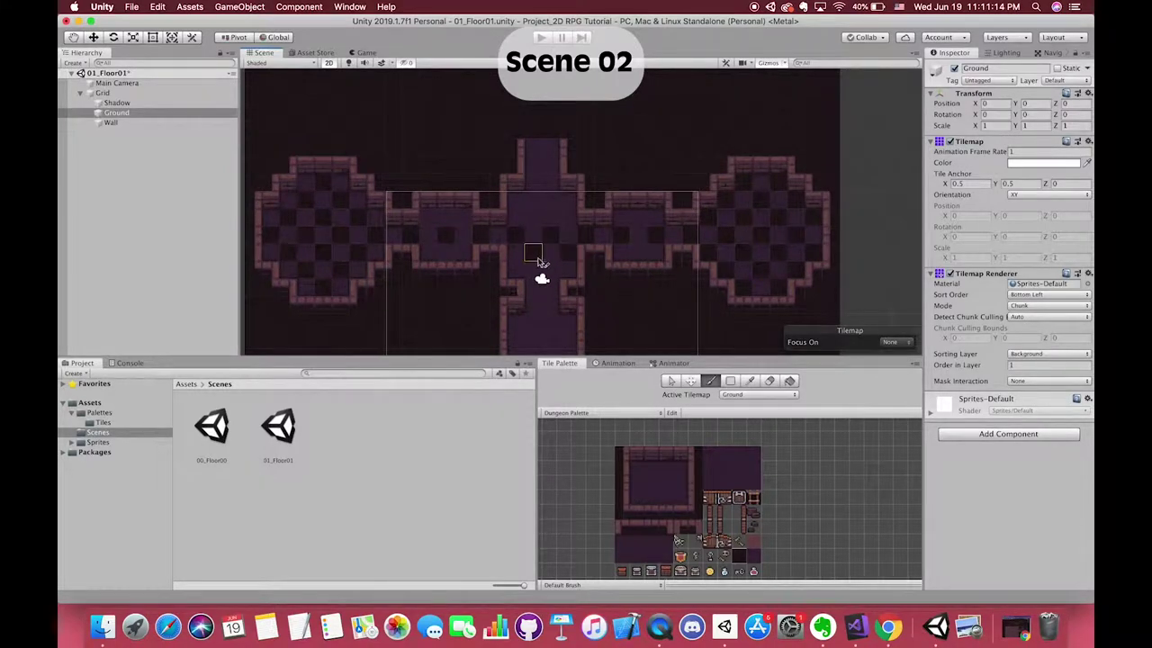
pyautogui.click(522, 270)
pyautogui.scroll(-2, 544, 331)
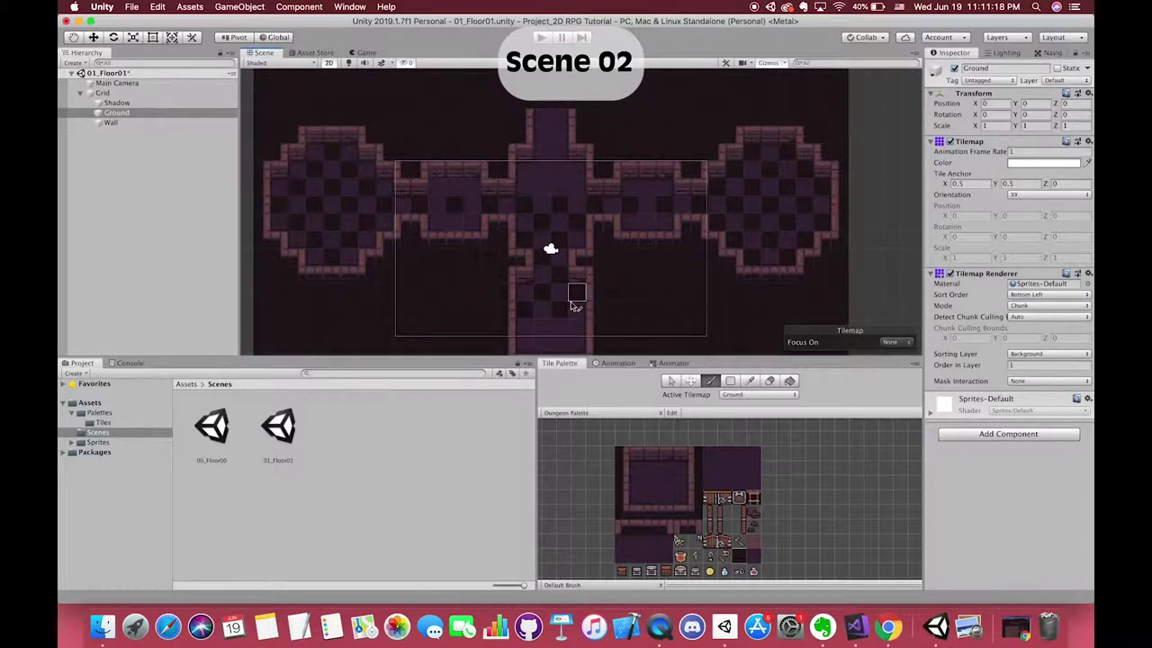
pyautogui.scroll(-3, 559, 324)
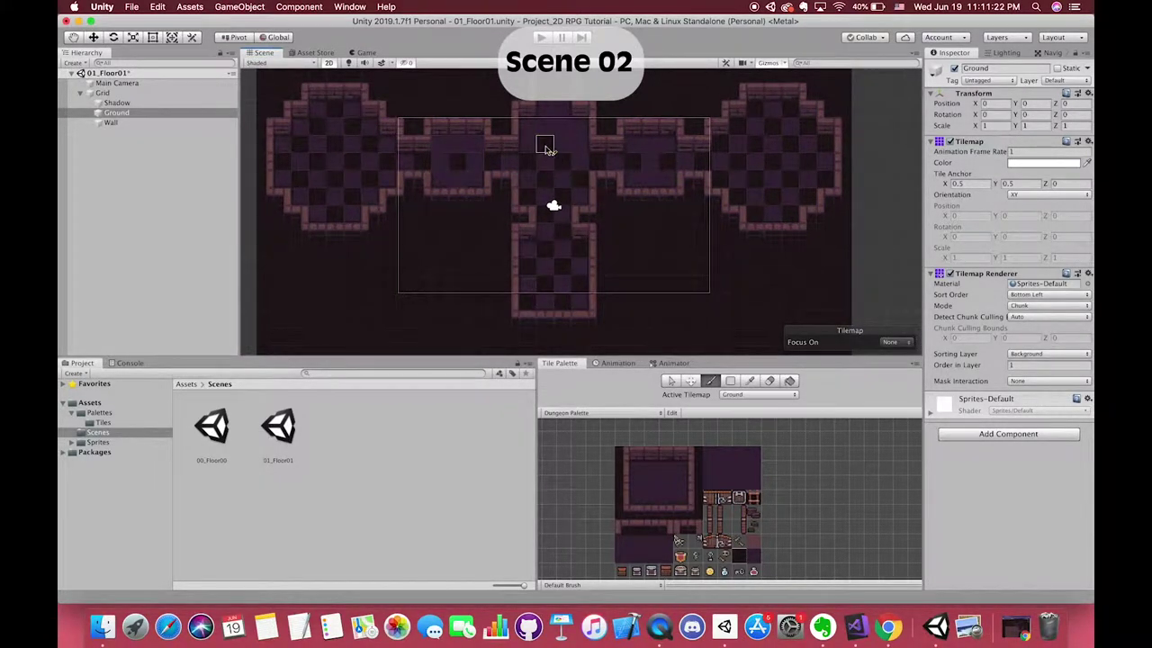
pyautogui.moveTo(546, 147); pyautogui.dragTo(552, 119)
pyautogui.scroll(3, 563, 216)
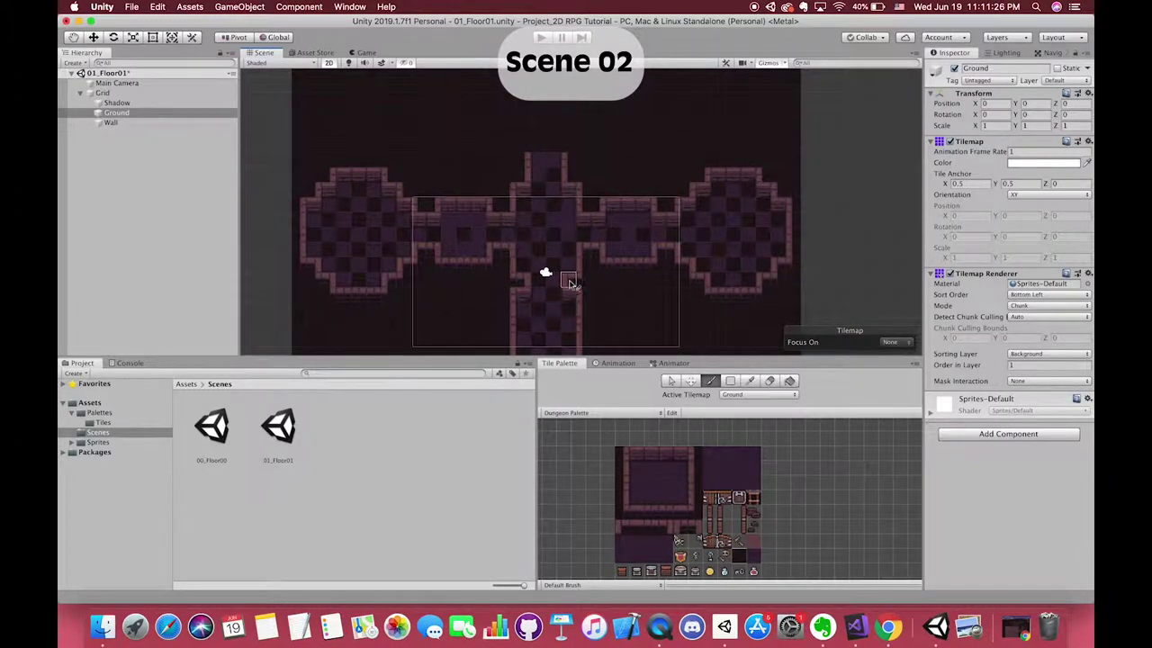
pyautogui.scroll(2, 572, 286)
# Select the Shadow tilemap, then the Grid object in the Hierarchy
pyautogui.click(232, 102)
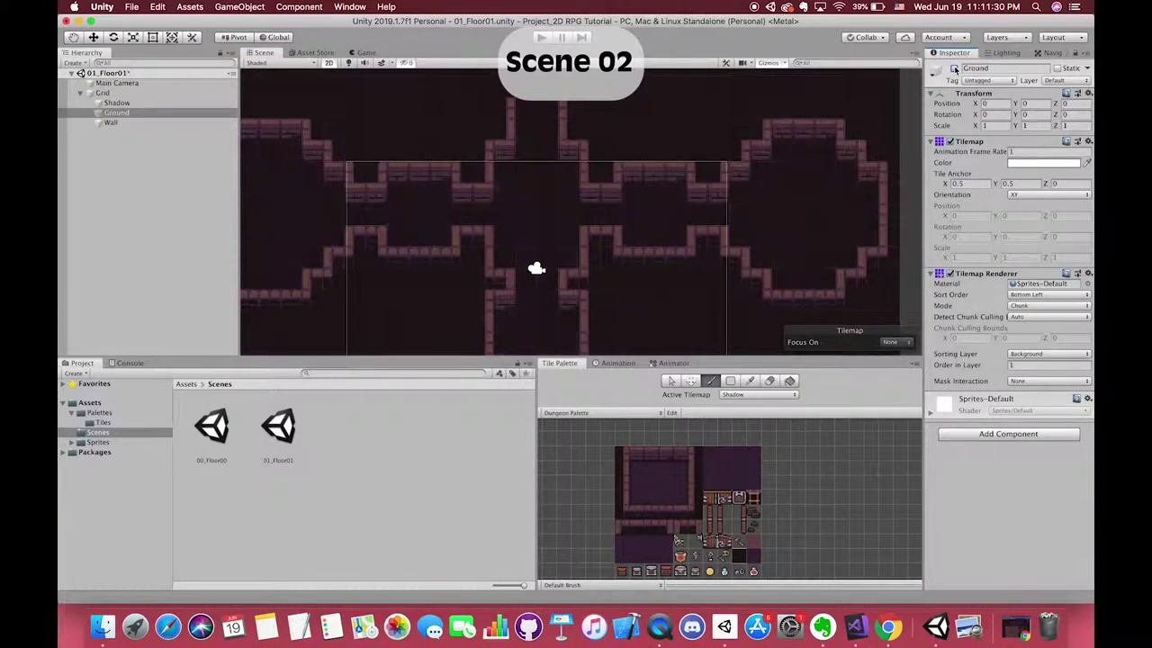
pyautogui.scroll(2, 601, 472)
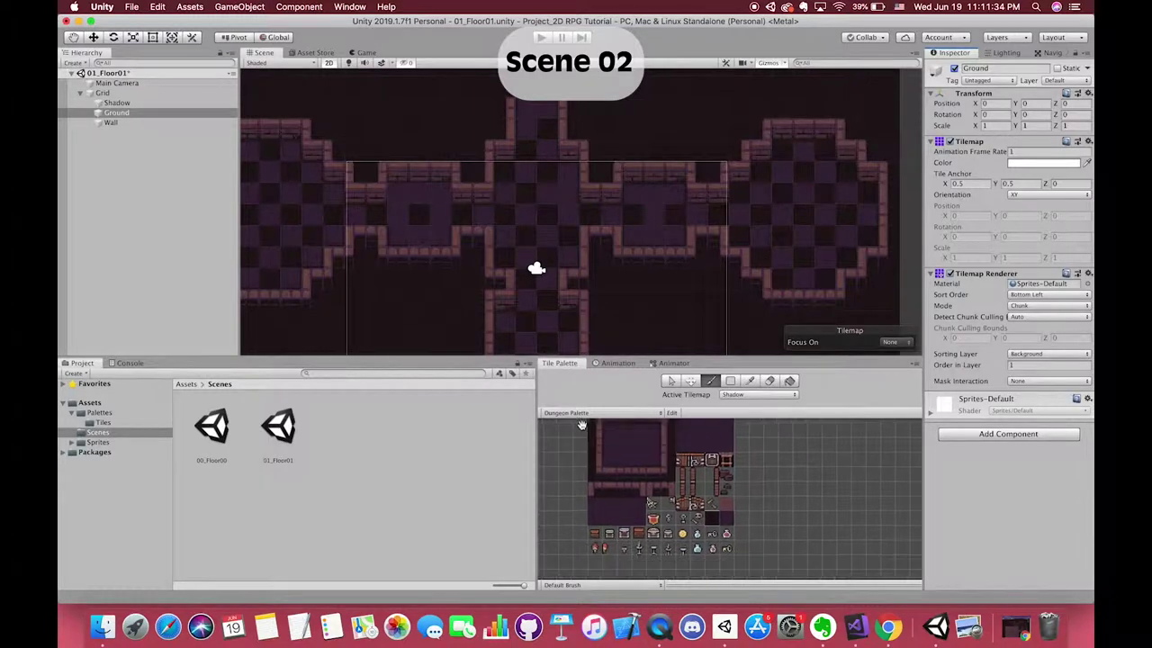
pyautogui.scroll(2, 601, 471)
pyautogui.scroll(1, 601, 472)
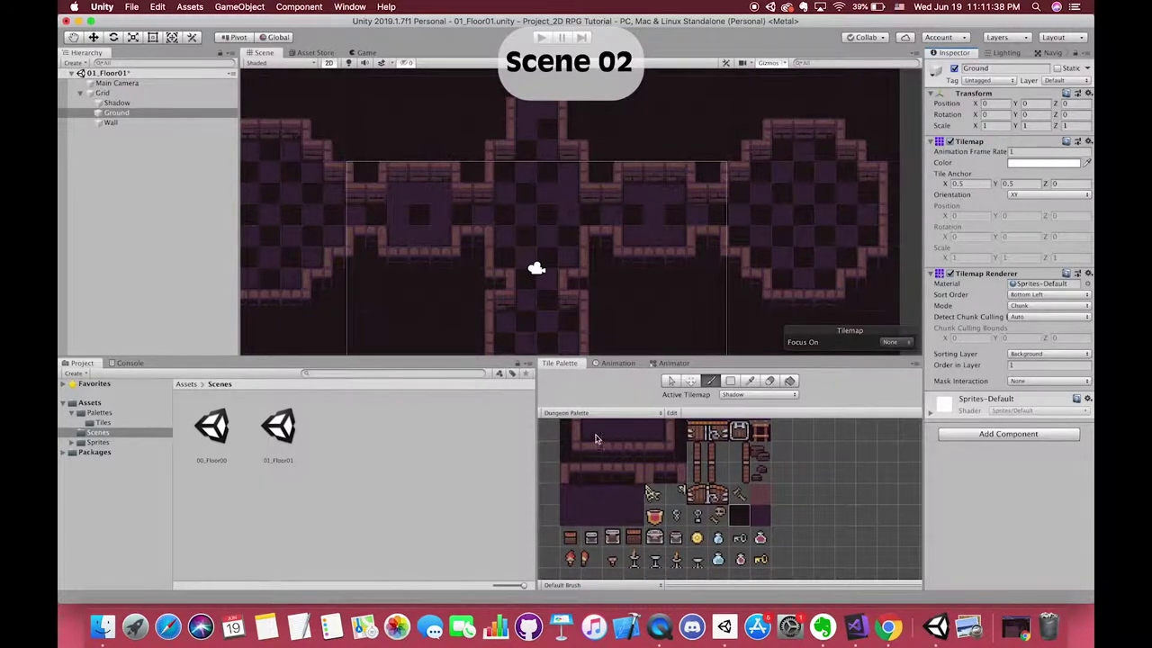
pyautogui.click(101, 93)
# Add a new tilemap under Grid named Wall_Decoration
pyautogui.rightClick(113, 94)
pyautogui.moveTo(149, 228)
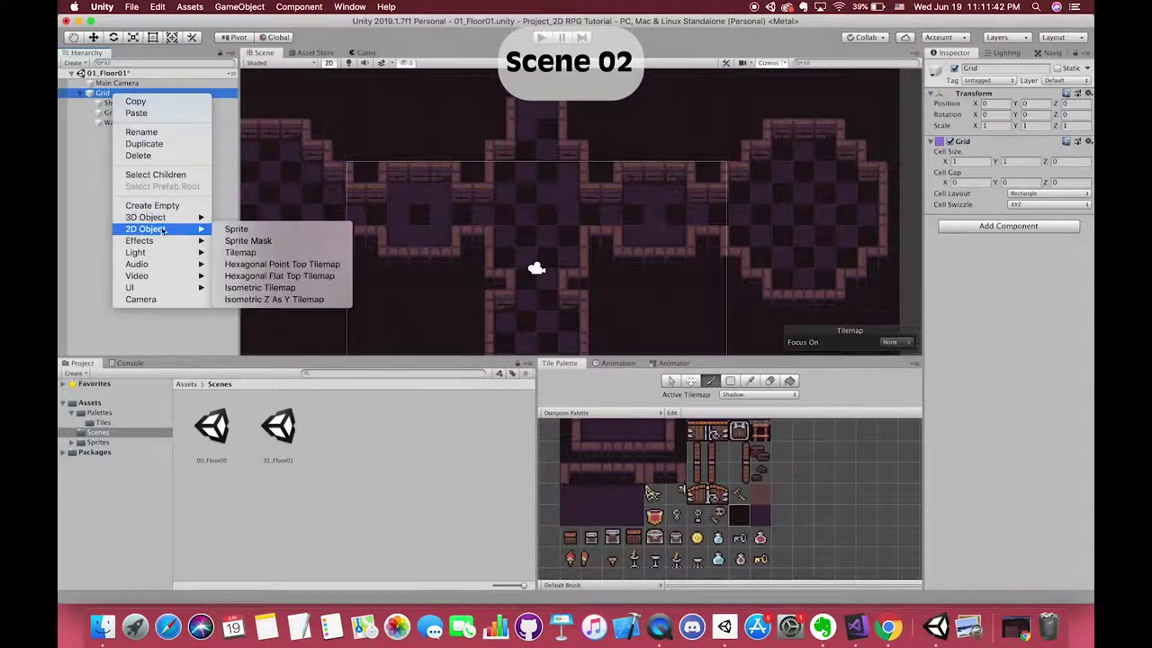
pyautogui.click(269, 258)
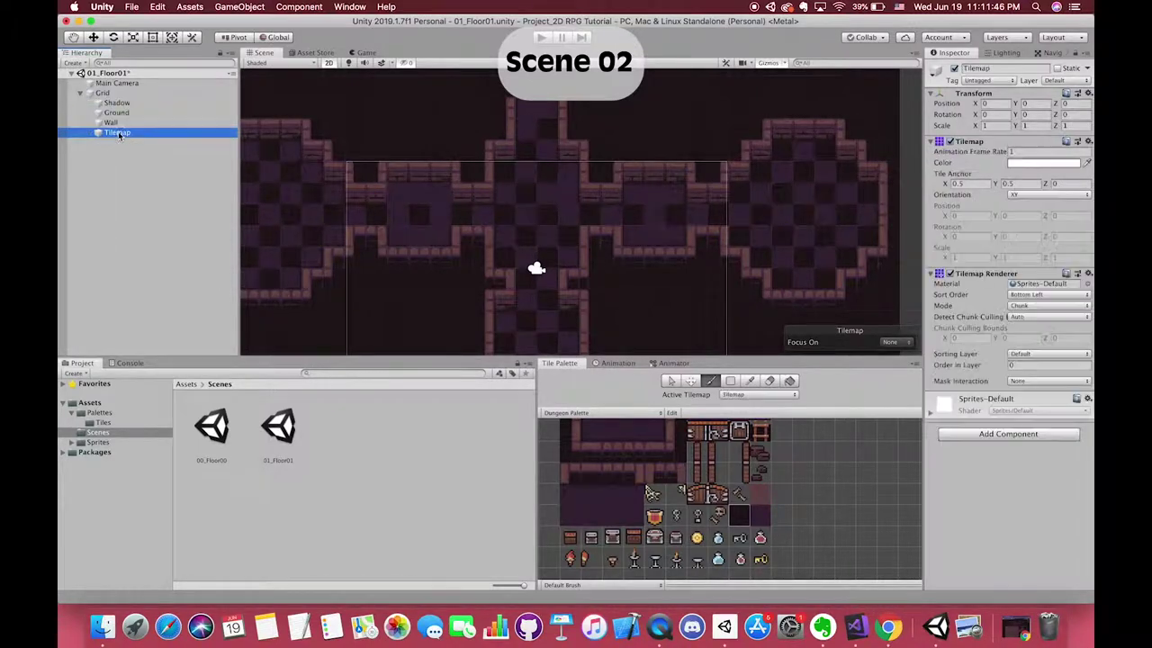
pyautogui.write('Wall_D')
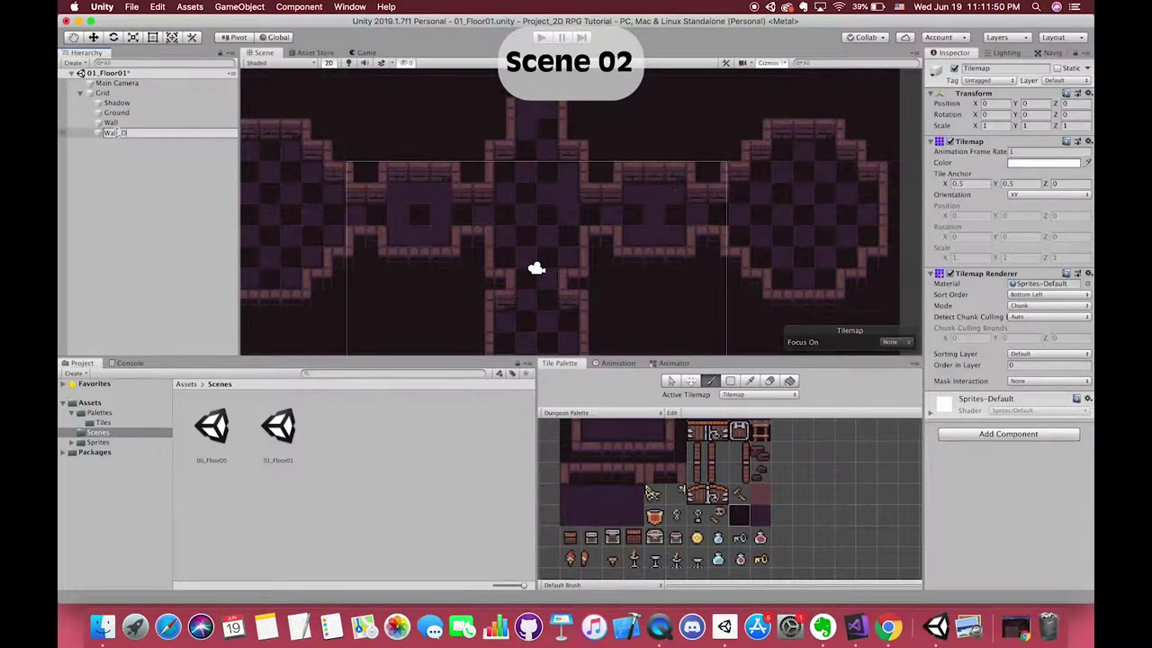
pyautogui.write('ecoration')
pyautogui.press('Return')
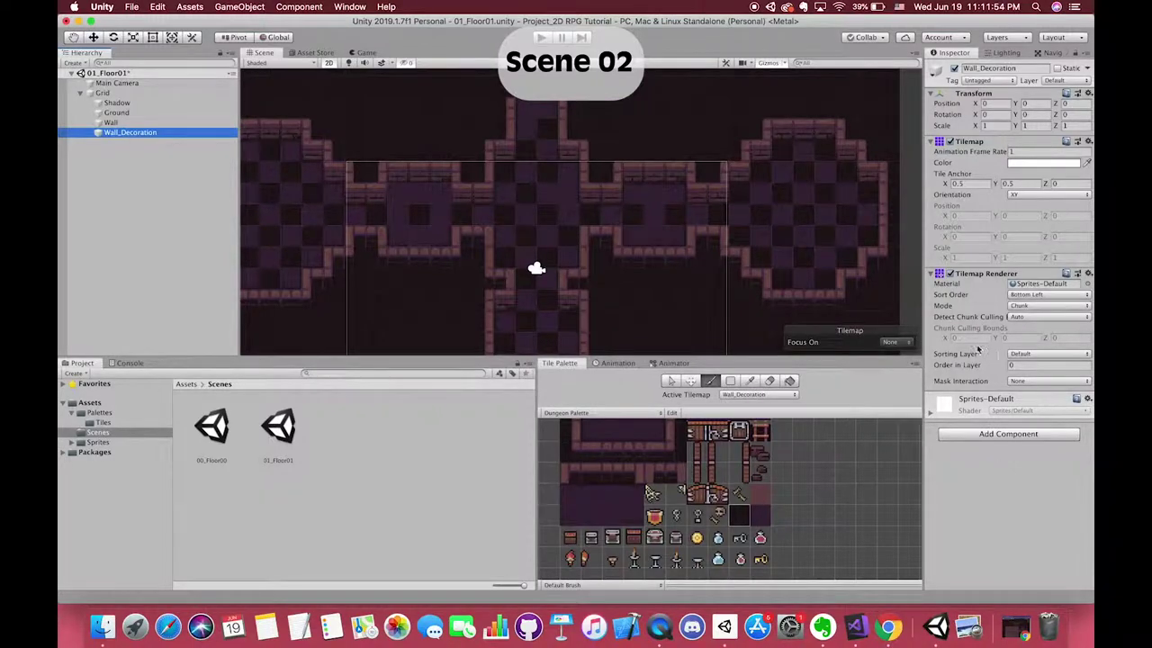
# Select the Wall and then Ground tilemaps and switch to the eraser
pyautogui.click(130, 124)
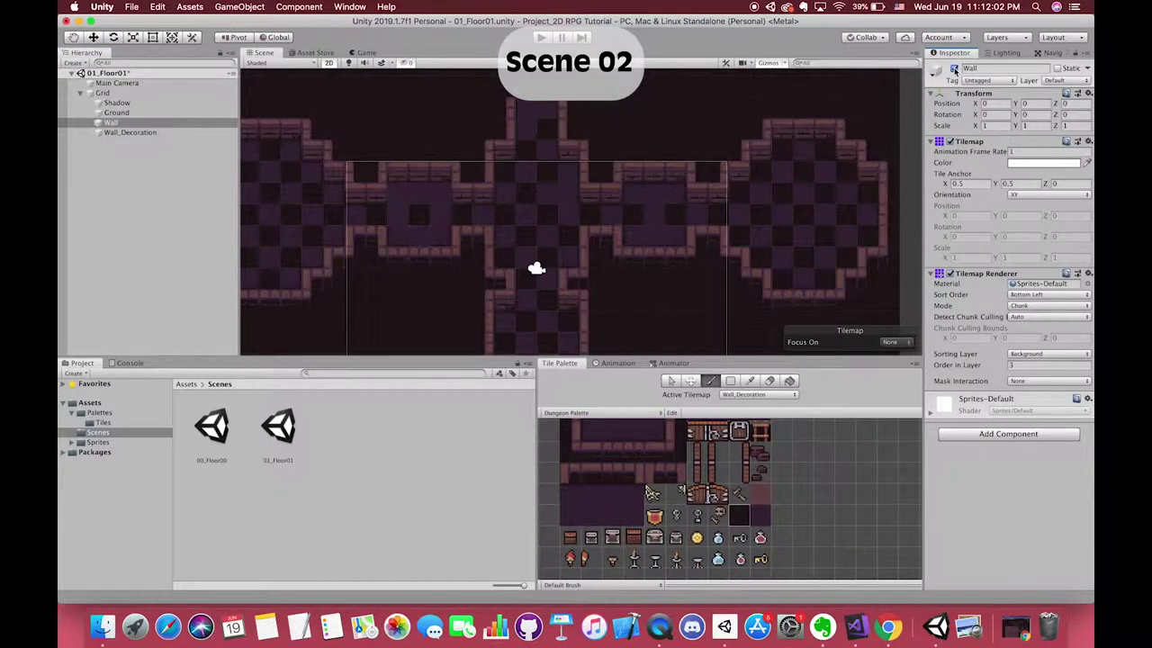
pyautogui.click(117, 112)
pyautogui.press('d')
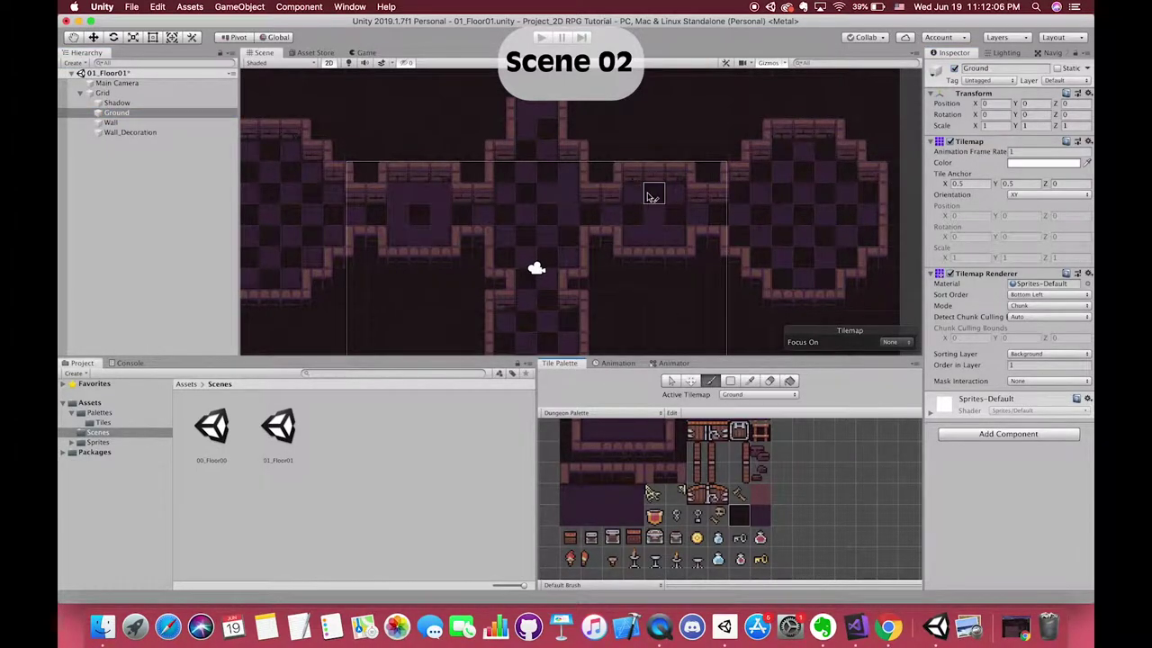
pyautogui.scroll(-1, 522, 297)
pyautogui.scroll(-1, 512, 306)
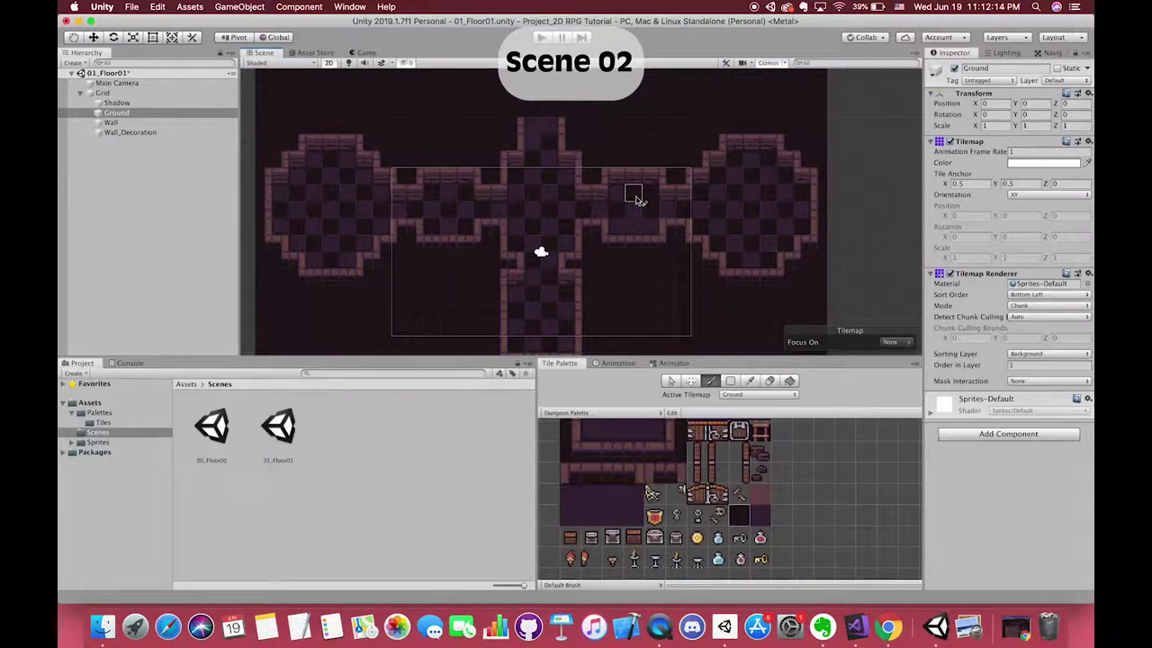
pyautogui.scroll(-2, 612, 267)
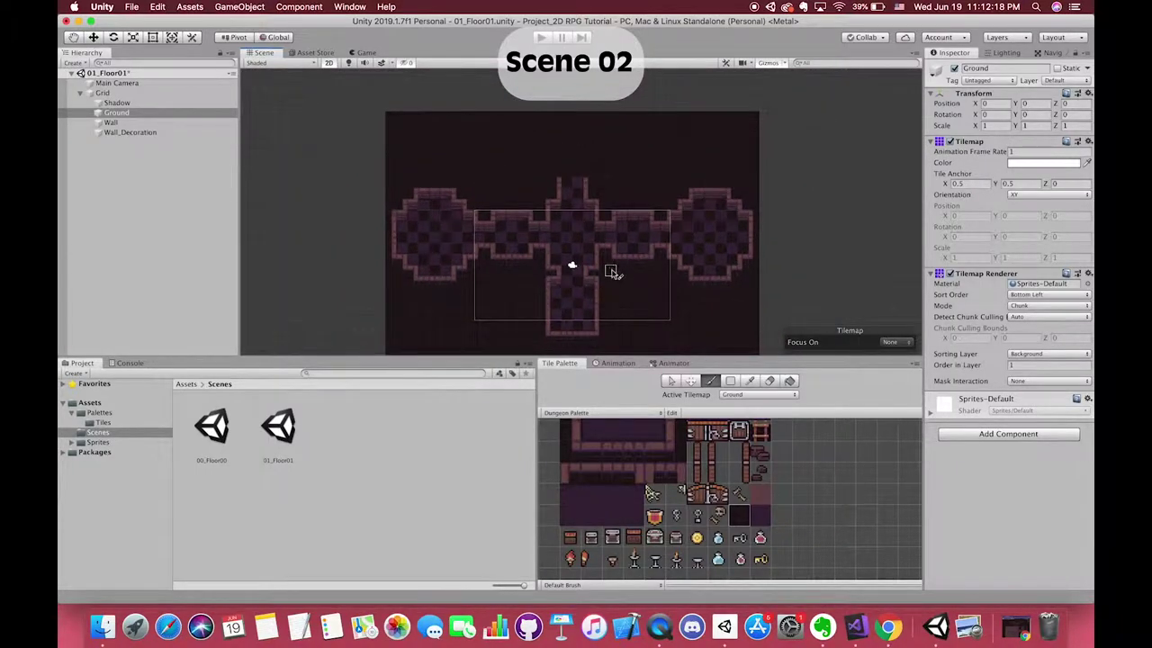
# Select Wall_Decoration and set its Sorting Layer to Background
pyautogui.click(135, 132)
pyautogui.scroll(1, 473, 295)
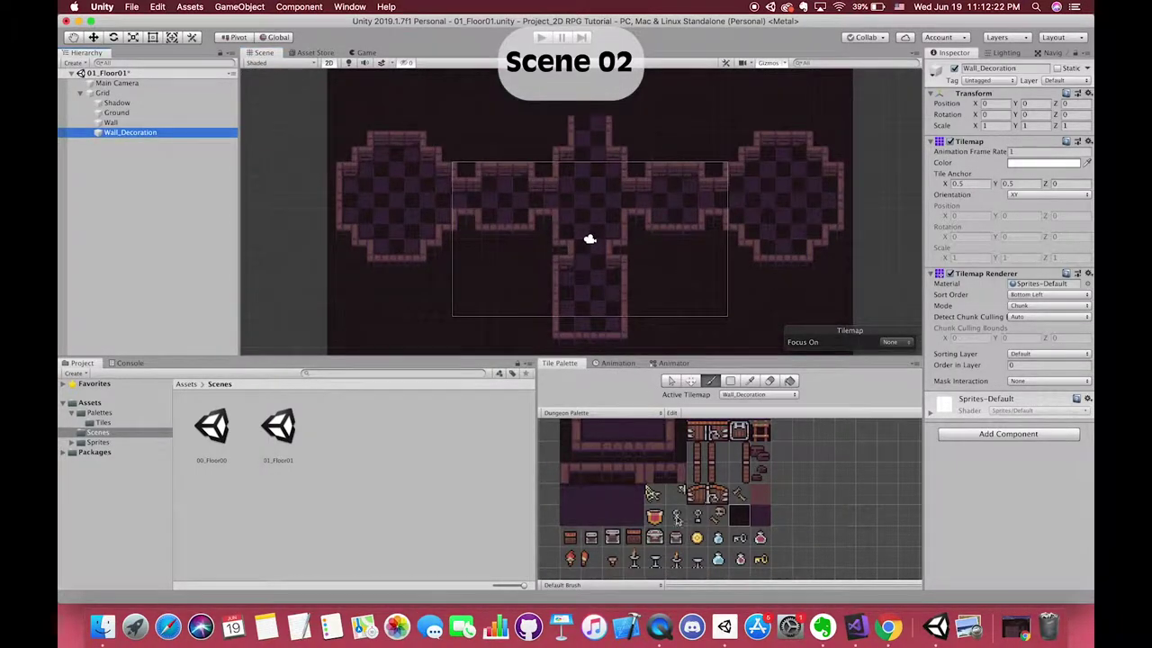
pyautogui.click(1049, 353)
pyautogui.click(1020, 364)
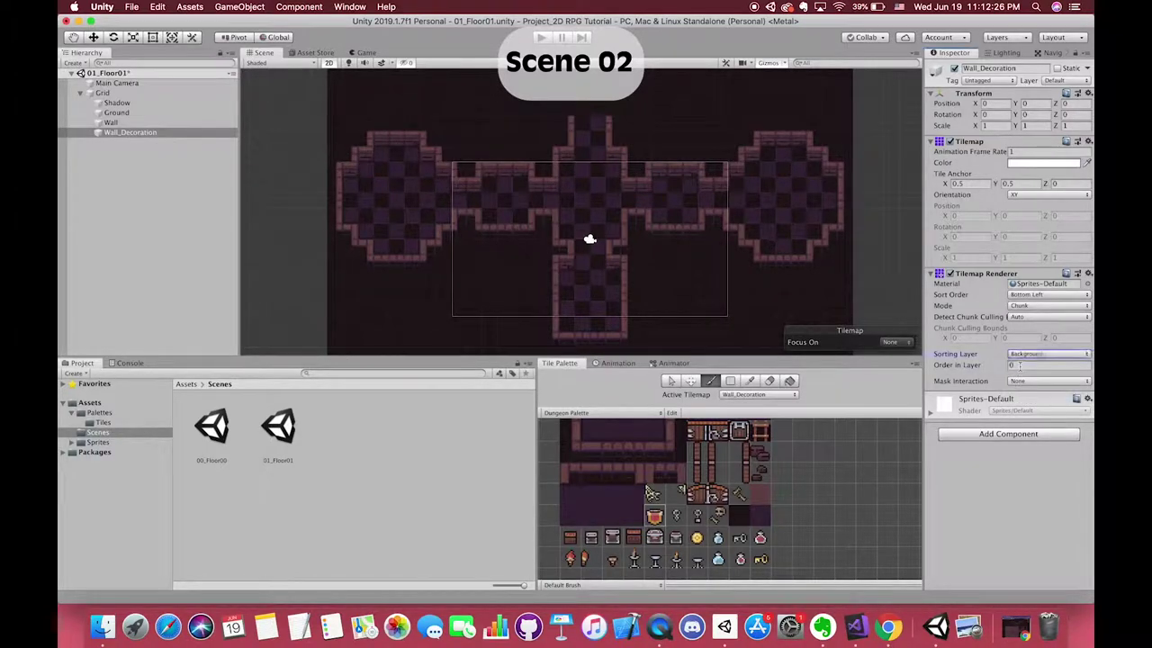
pyautogui.write('4')
# Paint a banner on the top corridor wall and an arrow decoration on the left room wall
pyautogui.click(674, 170)
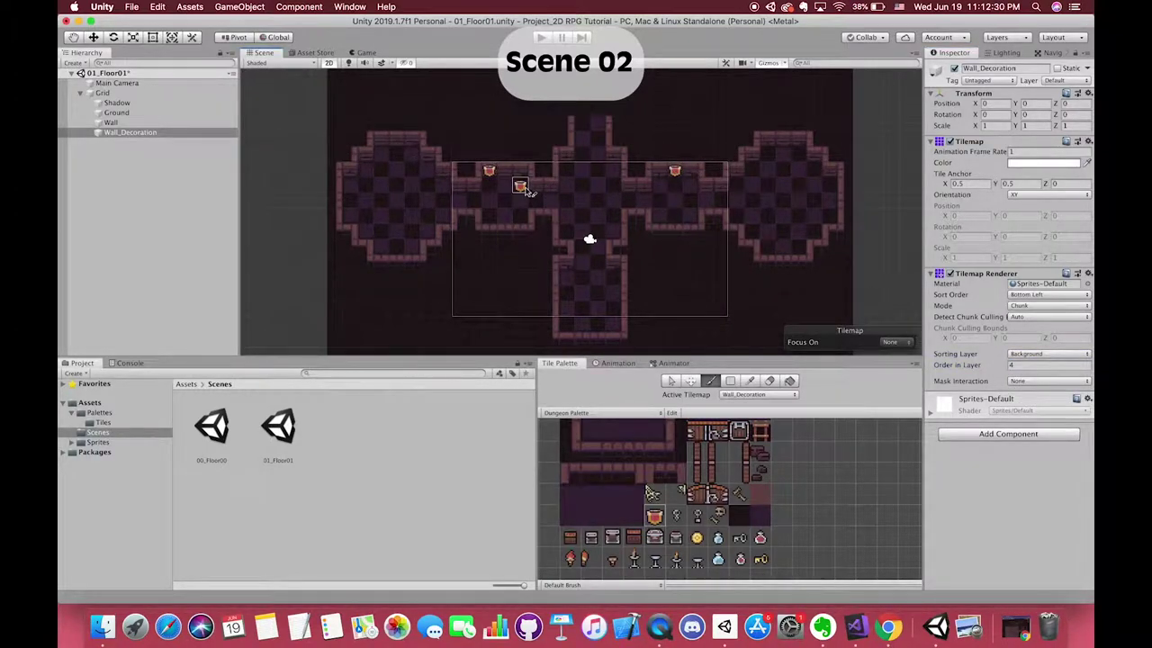
pyautogui.click(657, 497)
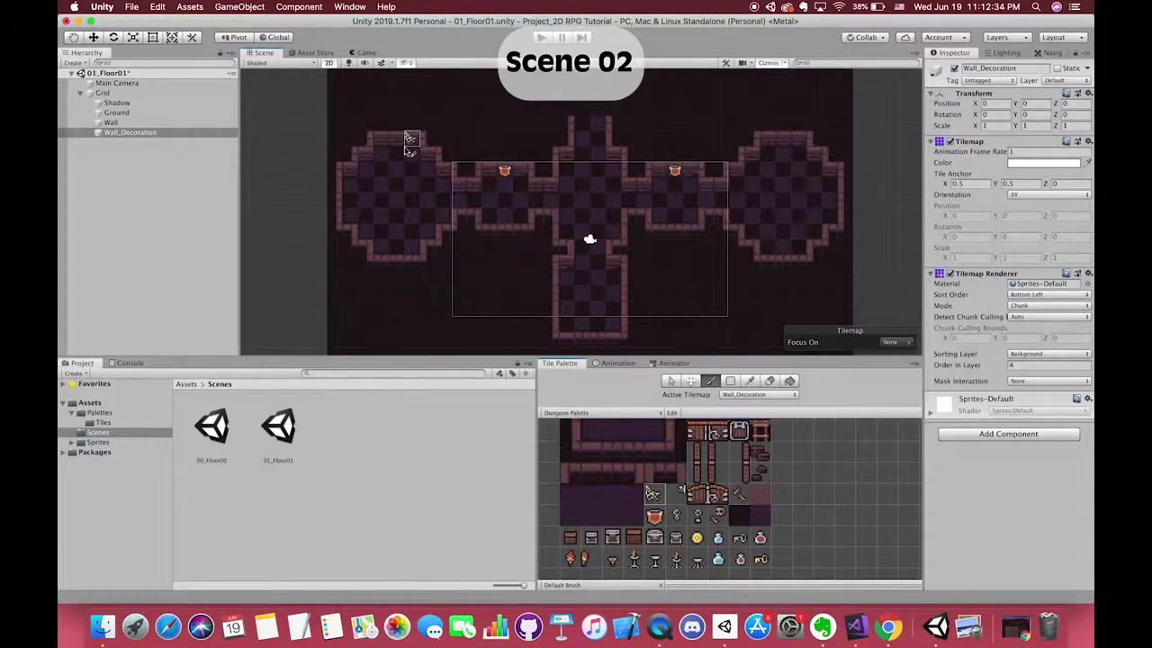
pyautogui.click(612, 264)
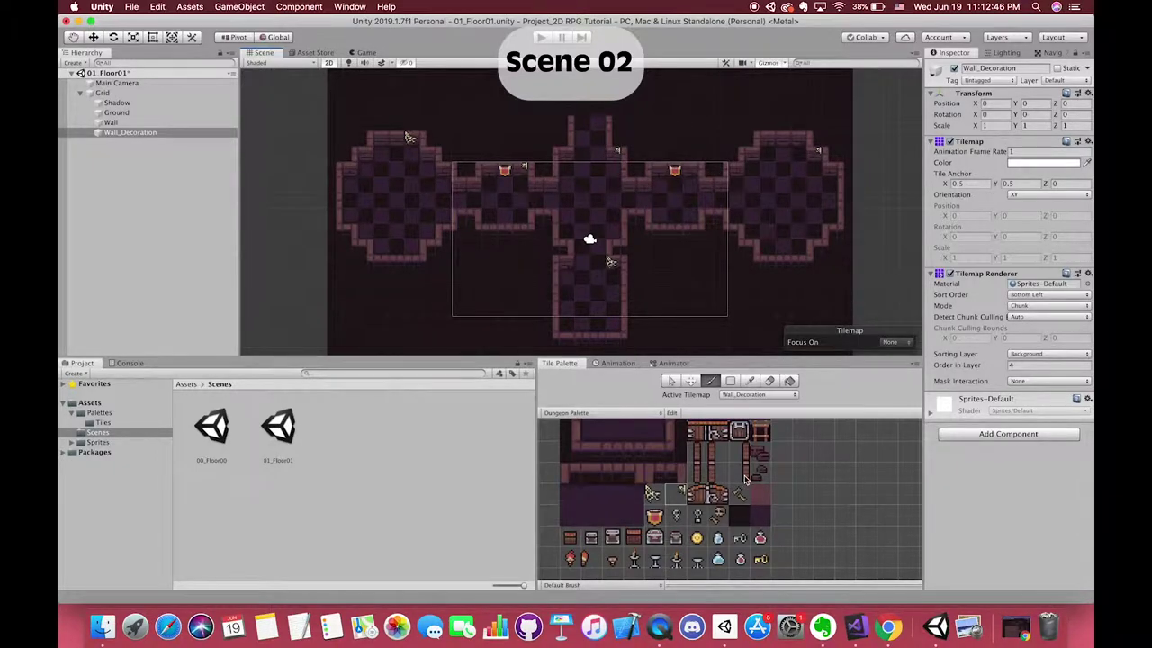
# Try a door tile in the top corridor, then undo the misplaced door
pyautogui.scroll(3, 660, 178)
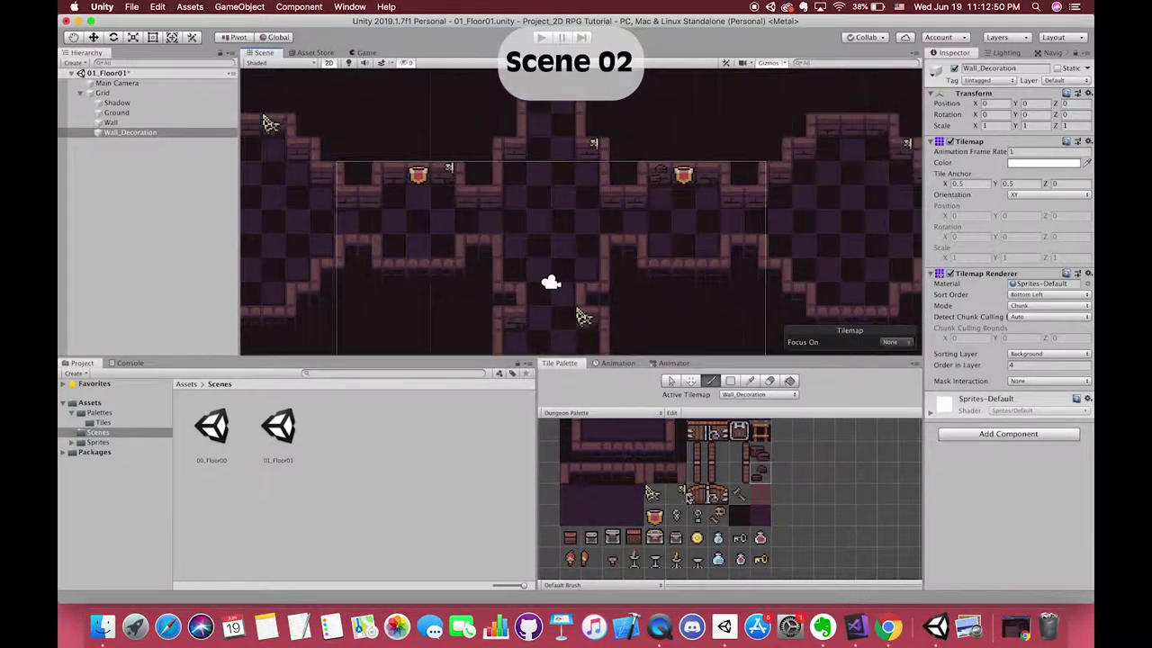
pyautogui.moveTo(444, 294); pyautogui.dragTo(516, 266, button='middle')
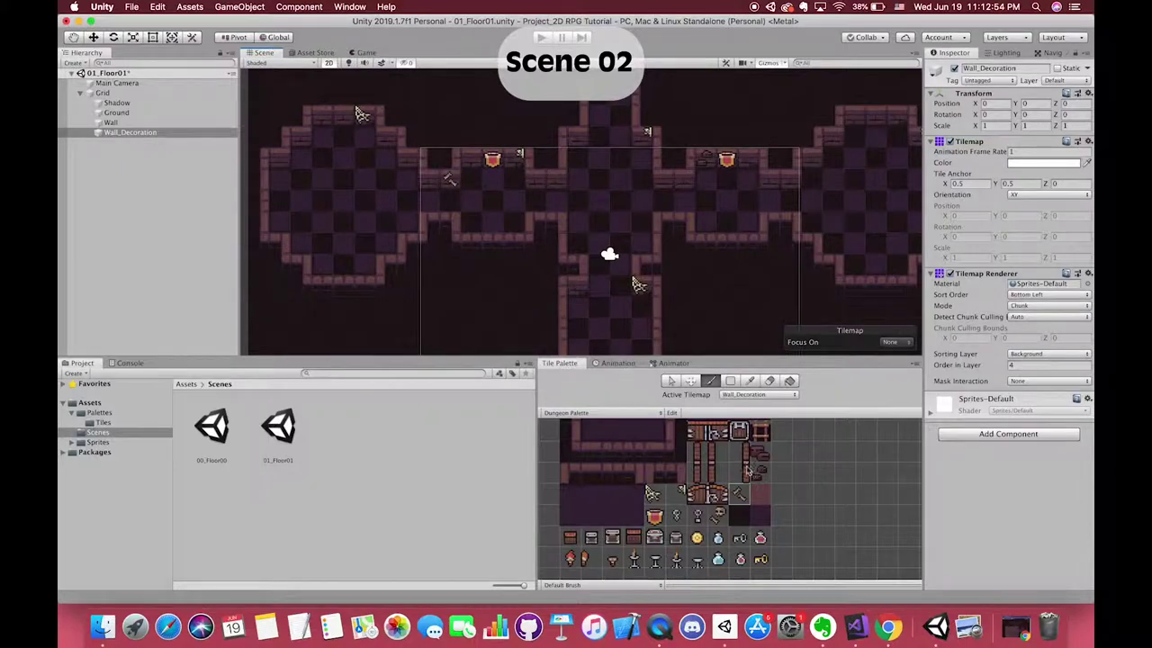
pyautogui.click(703, 493)
pyautogui.click(633, 136)
pyautogui.scroll(-2, 635, 283)
pyautogui.press('super+z')
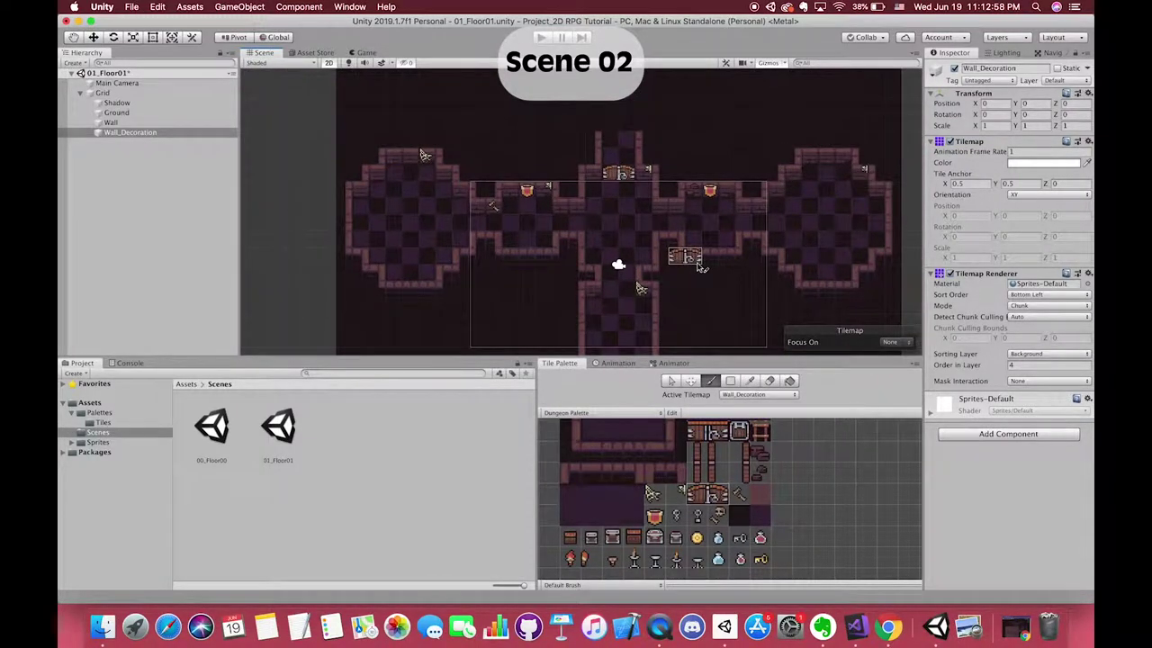
# Paint four torches on corridor and room walls and two lanterns on the central upper wall
pyautogui.click(378, 174)
pyautogui.click(594, 175)
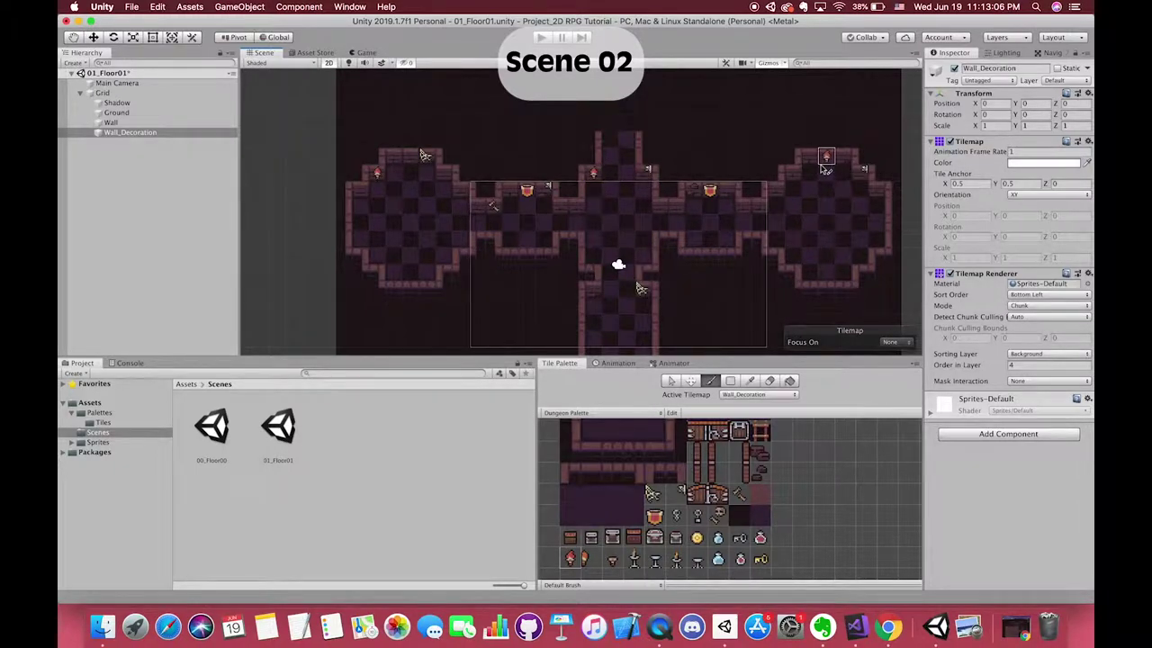
pyautogui.click(826, 158)
pyautogui.click(593, 322)
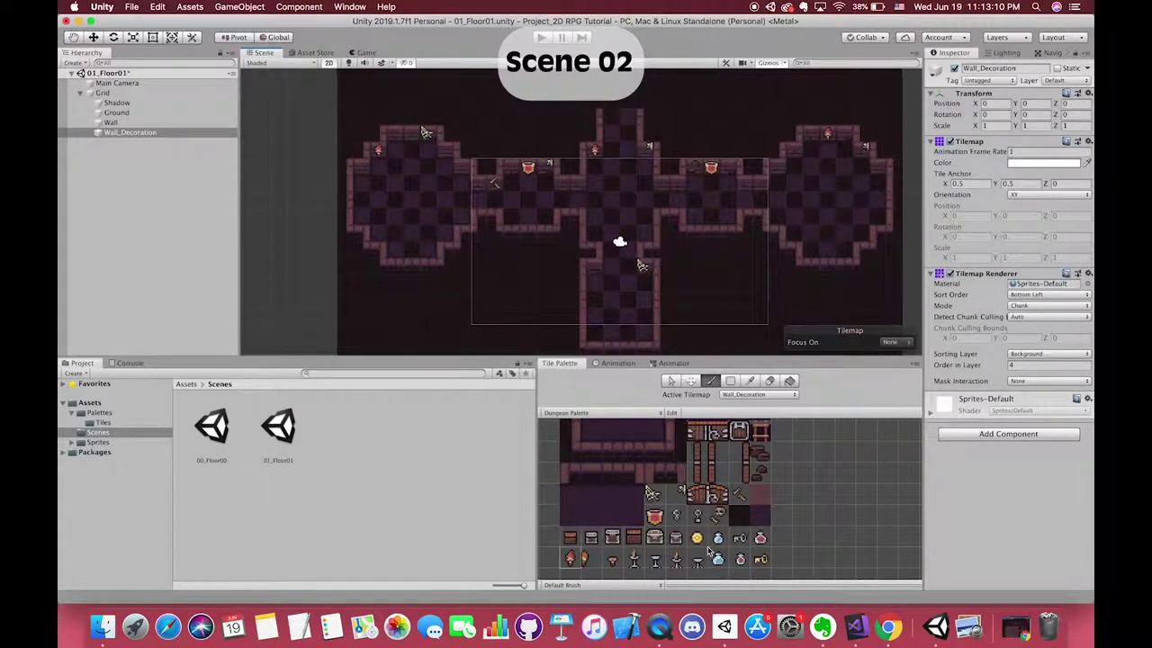
pyautogui.moveTo(609, 322); pyautogui.dragTo(609, 299, button='middle')
pyautogui.click(562, 183)
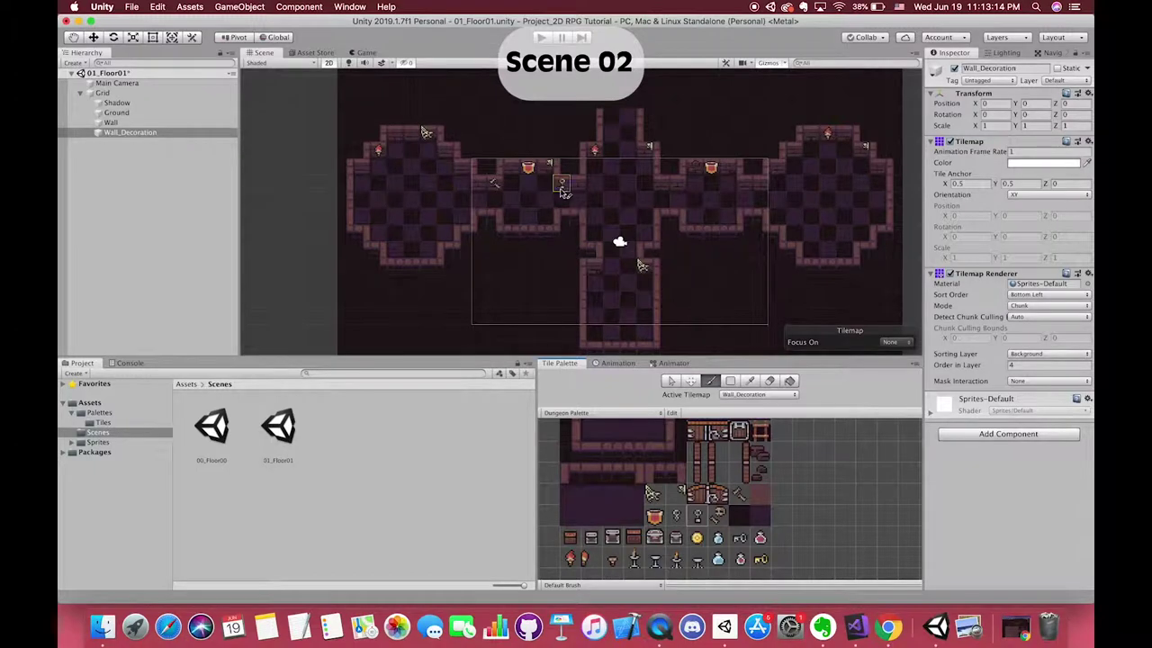
pyautogui.click(679, 184)
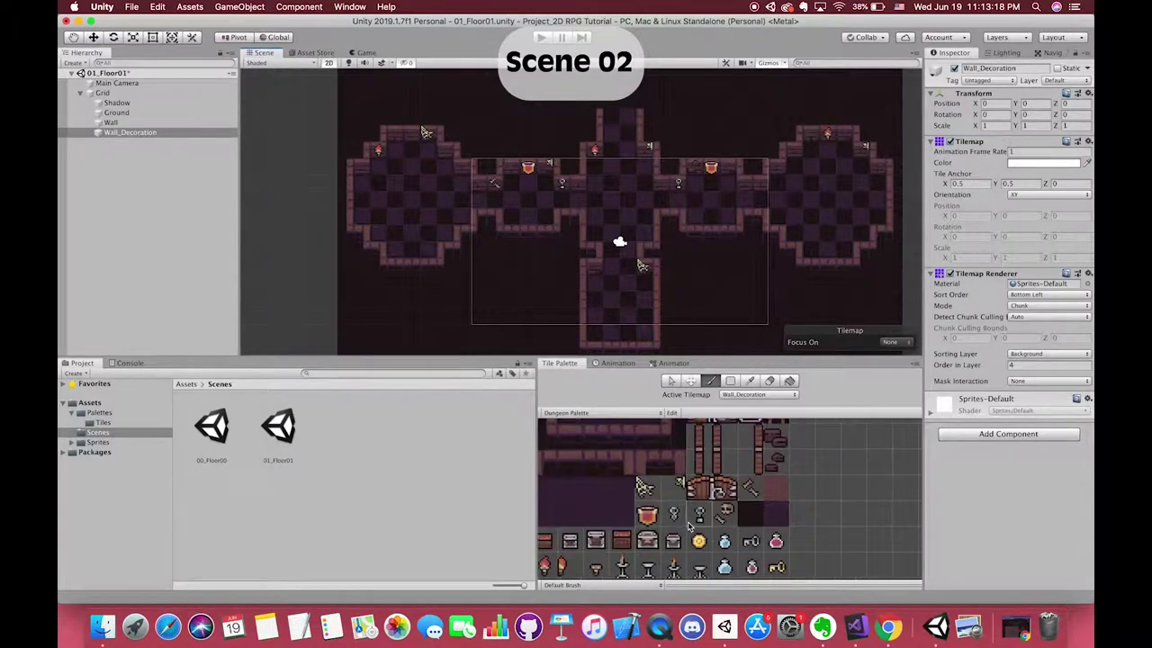
# Place small props in the left room, central corridor and right room
pyautogui.scroll(2, 689, 524)
pyautogui.click(394, 231)
pyautogui.click(644, 332)
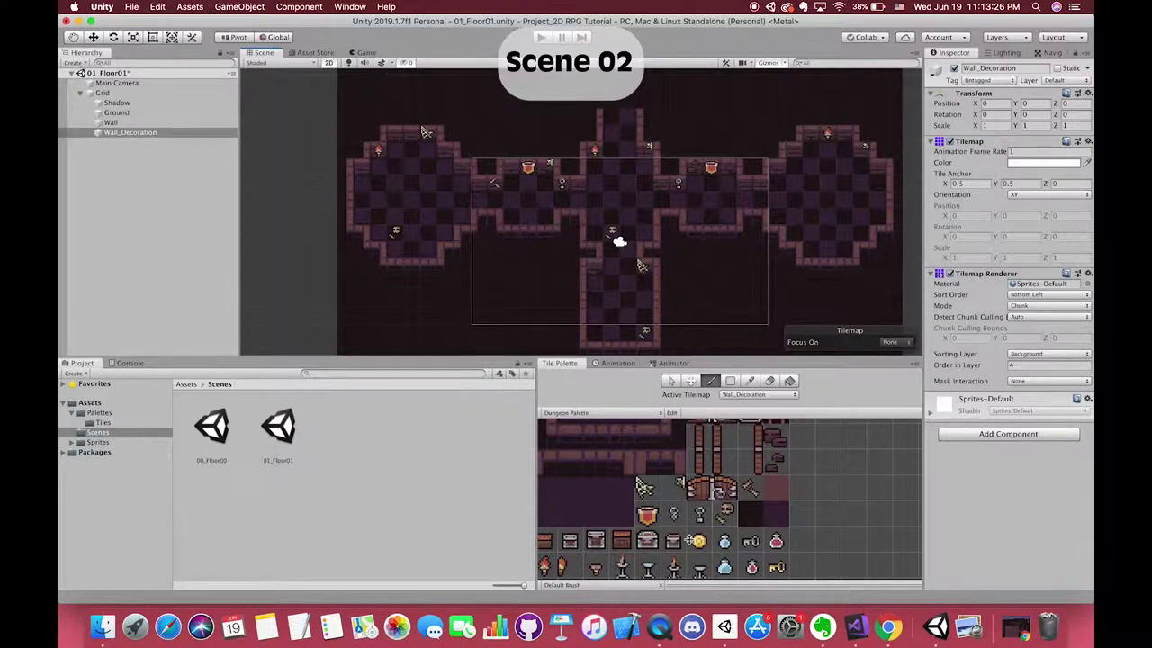
pyautogui.scroll(-1, 684, 522)
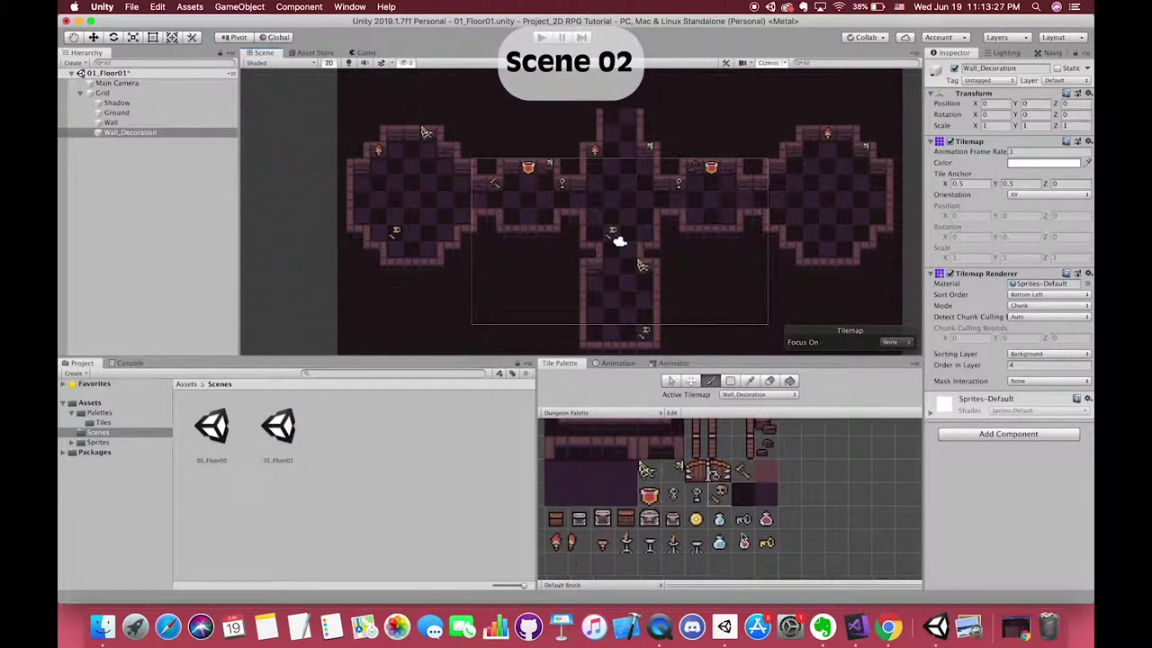
pyautogui.click(812, 137)
pyautogui.scroll(2, 576, 236)
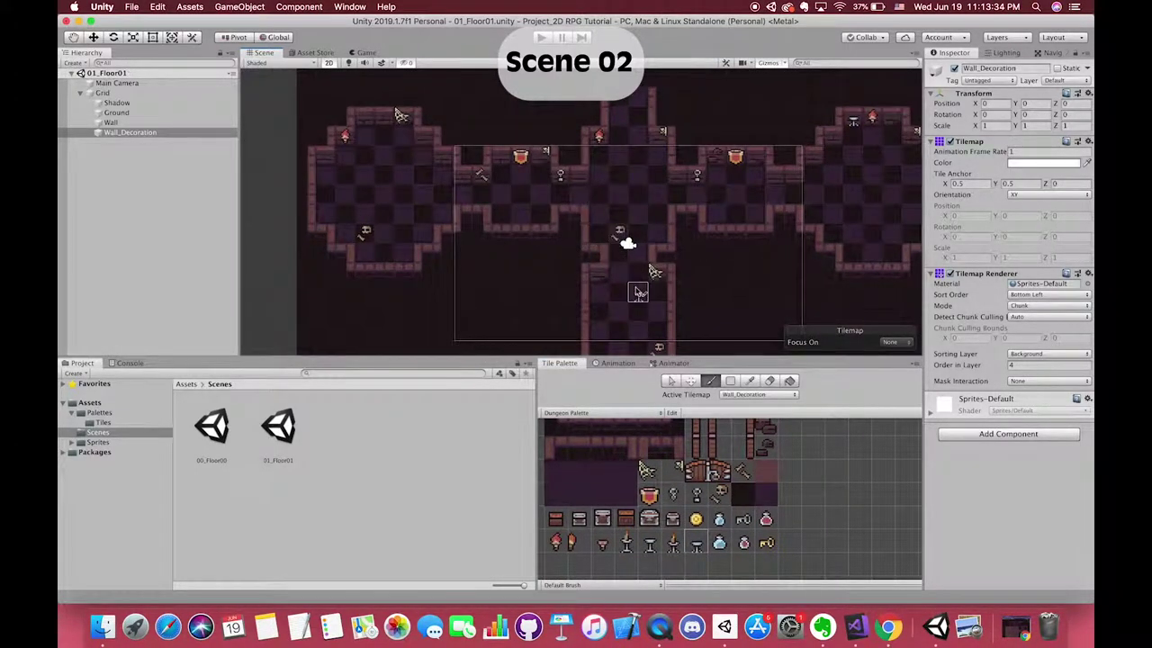
pyautogui.click(111, 123)
pyautogui.click(1009, 434)
pyautogui.write('tilemap')
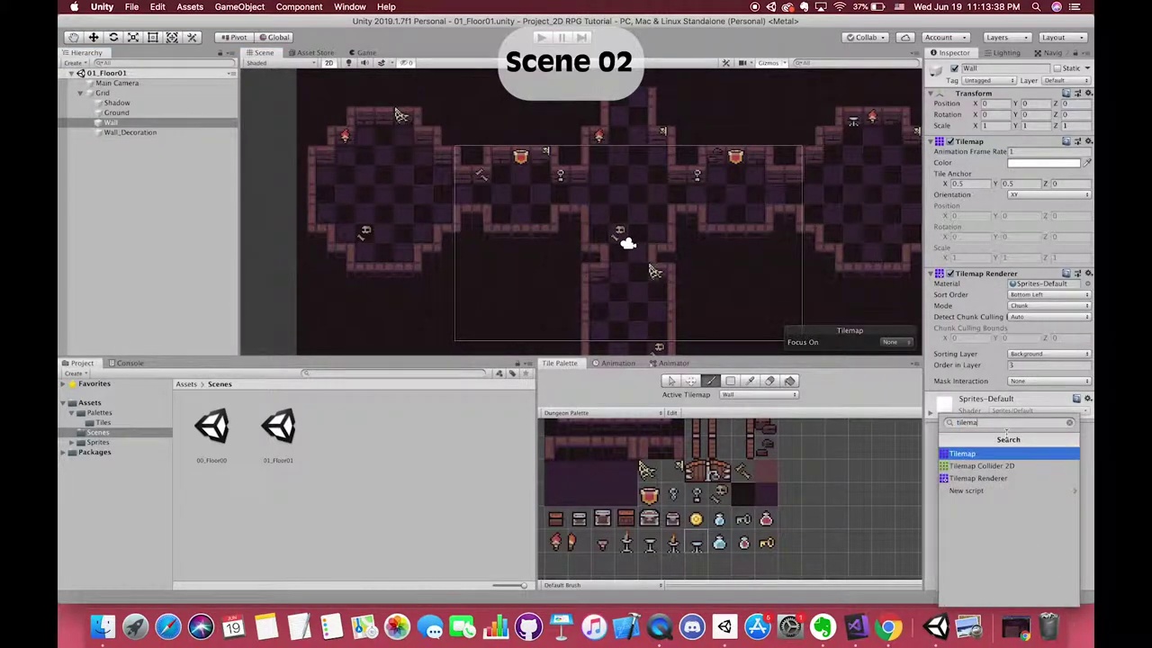
pyautogui.press('Return')
pyautogui.click(1011, 463)
pyautogui.click(1005, 546)
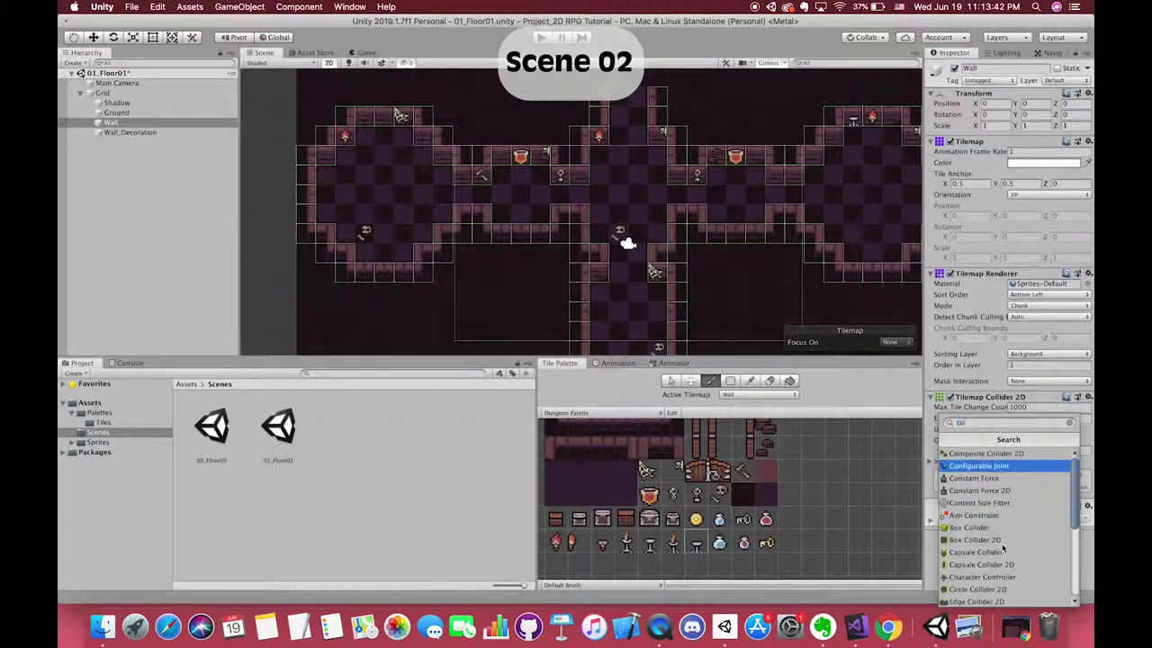
pyautogui.write('composite')
pyautogui.press('Return')
pyautogui.click(1044, 486)
pyautogui.click(1034, 508)
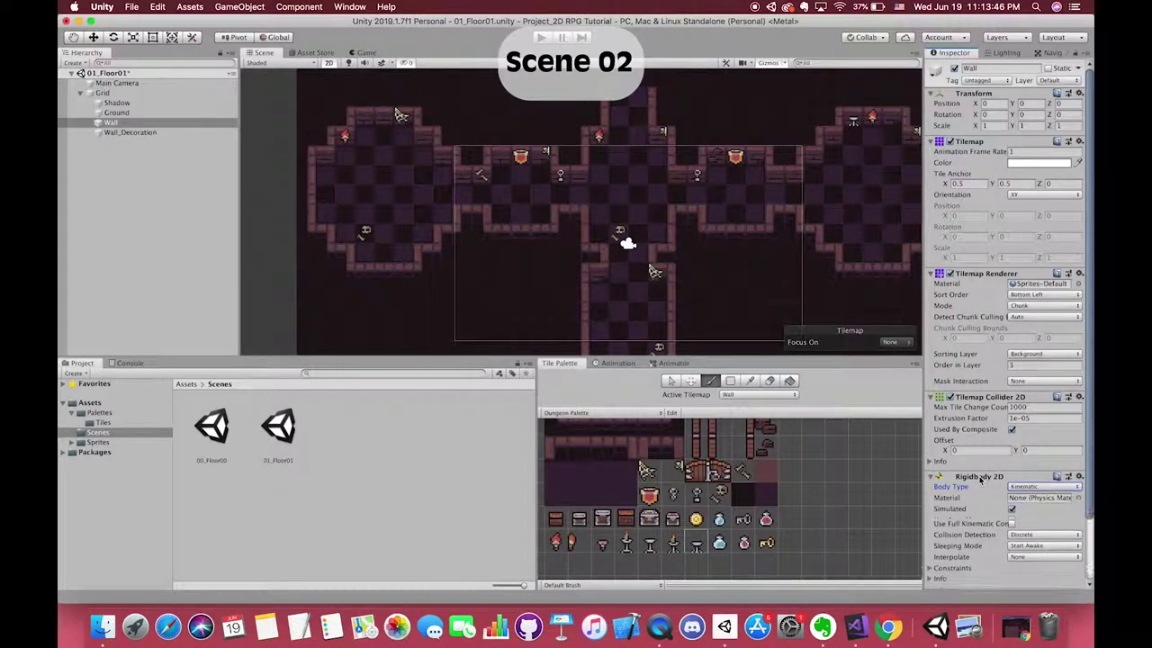
pyautogui.click(979, 476)
pyautogui.click(978, 489)
pyautogui.click(978, 489)
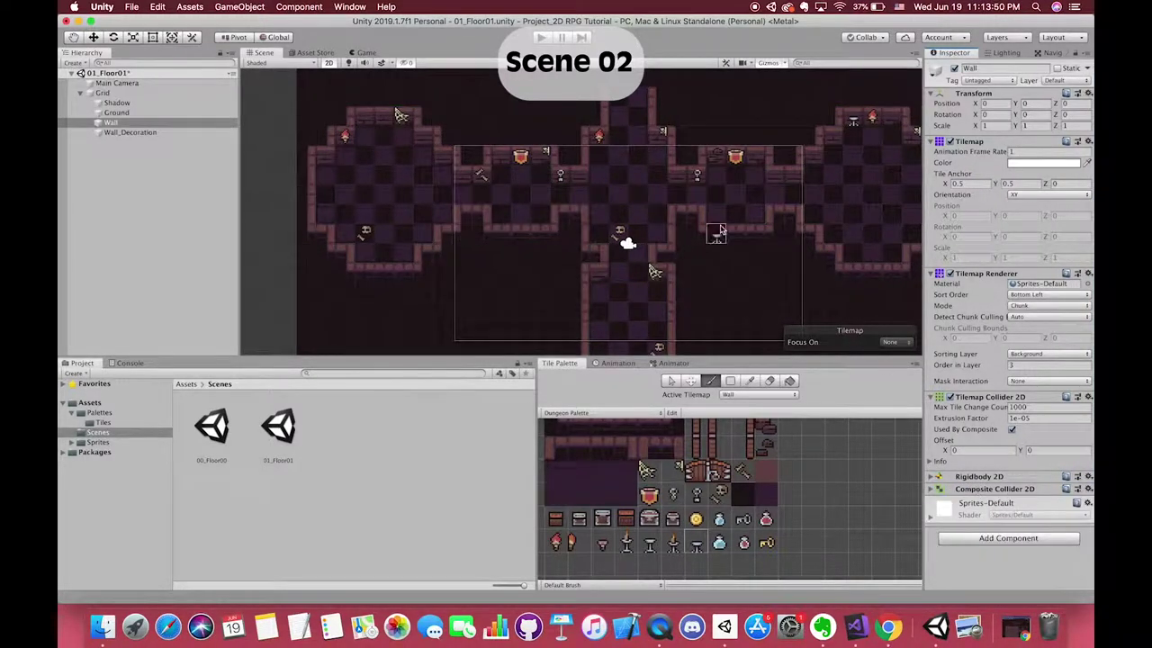
pyautogui.click(543, 38)
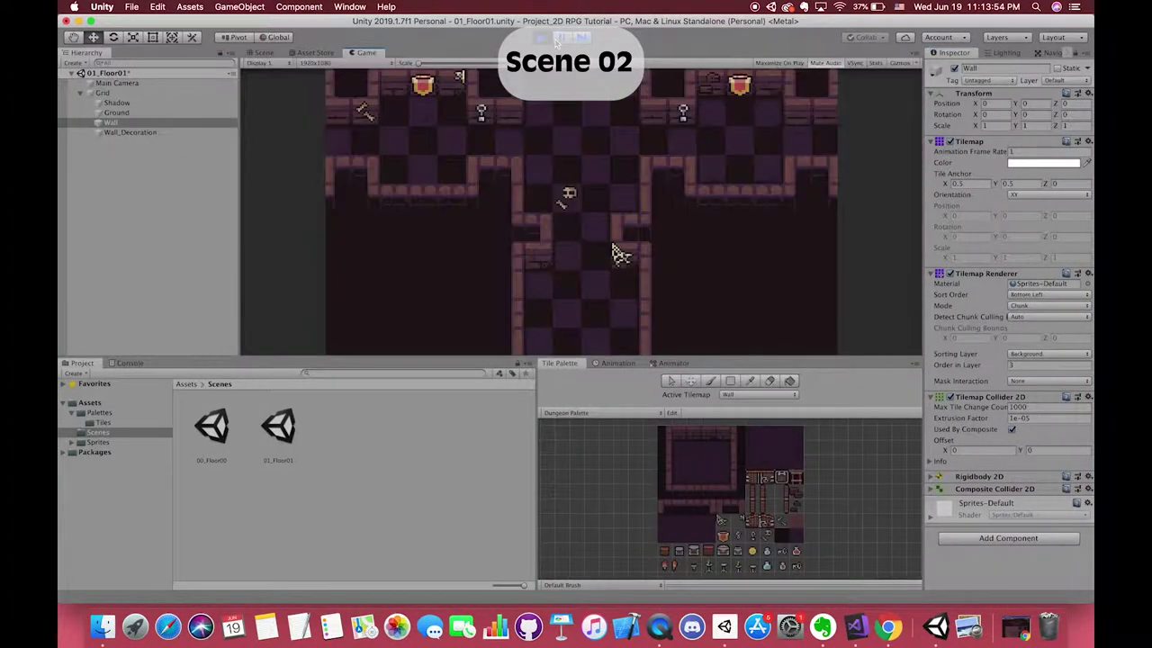
pyautogui.moveTo(366, 53); pyautogui.dragTo(689, 227)
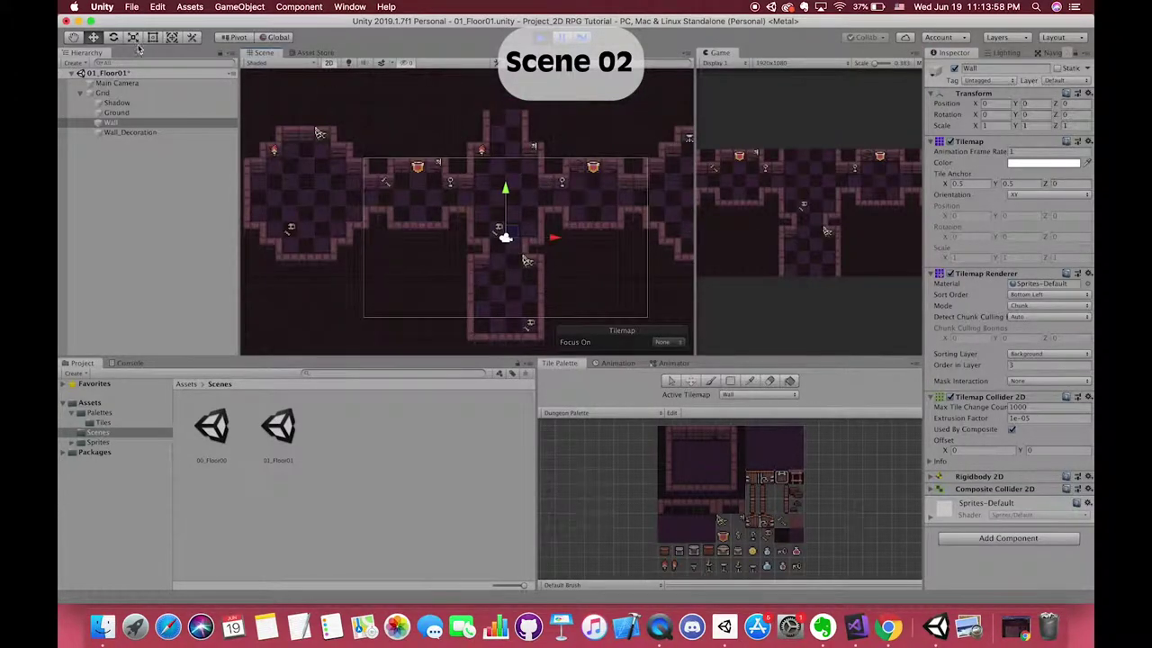
pyautogui.doubleClick(117, 83)
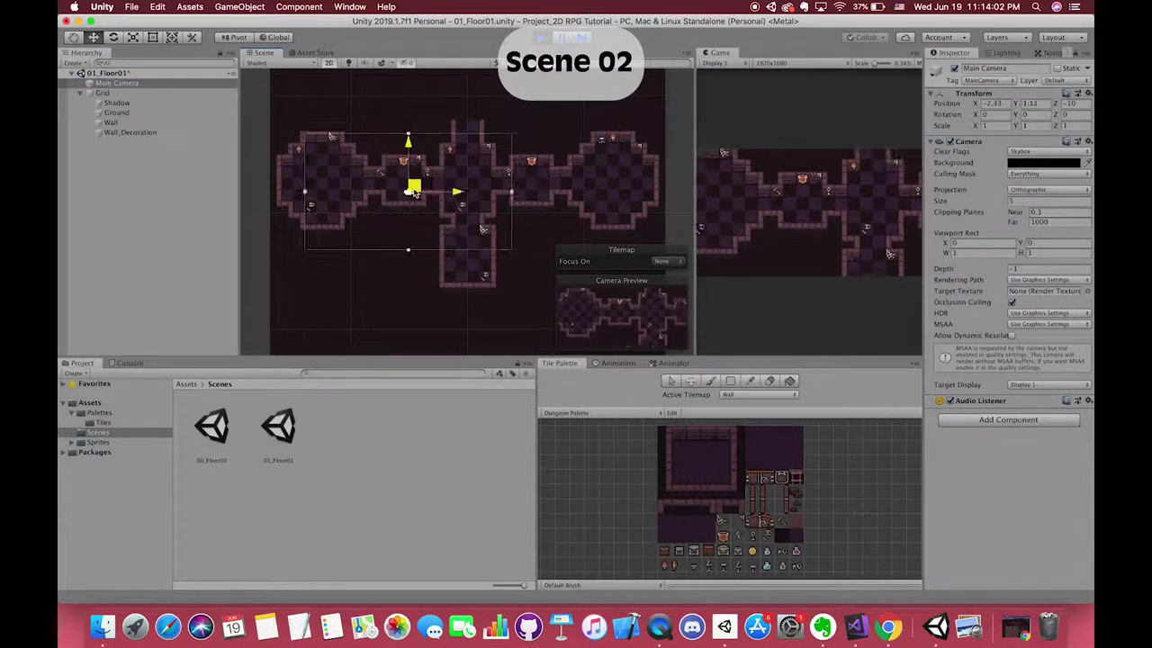
pyautogui.moveTo(400, 180); pyautogui.dragTo(541, 173)
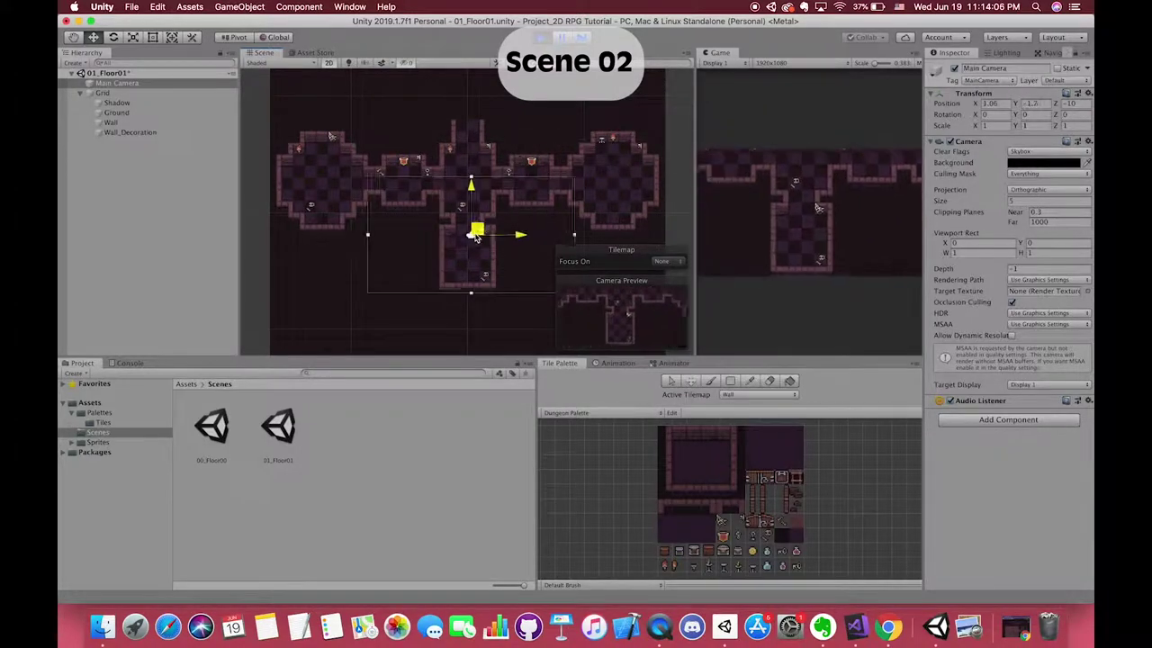
pyautogui.doubleClick(135, 103)
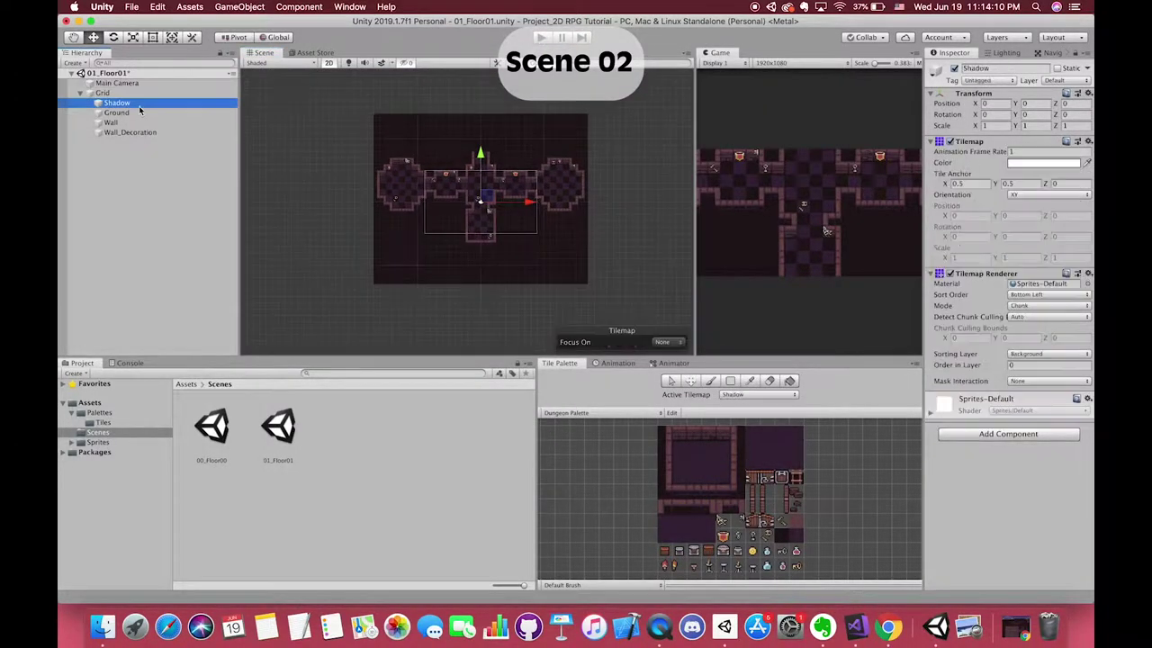
pyautogui.click(785, 538)
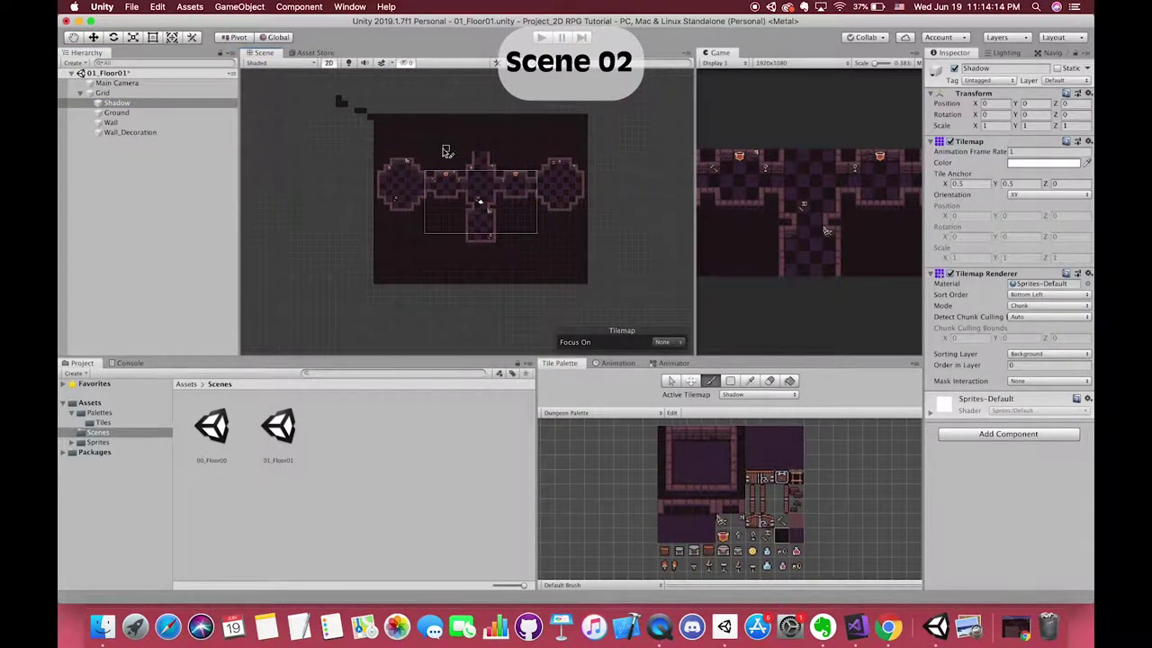
pyautogui.click(729, 380)
pyautogui.scroll(-3, 374, 188)
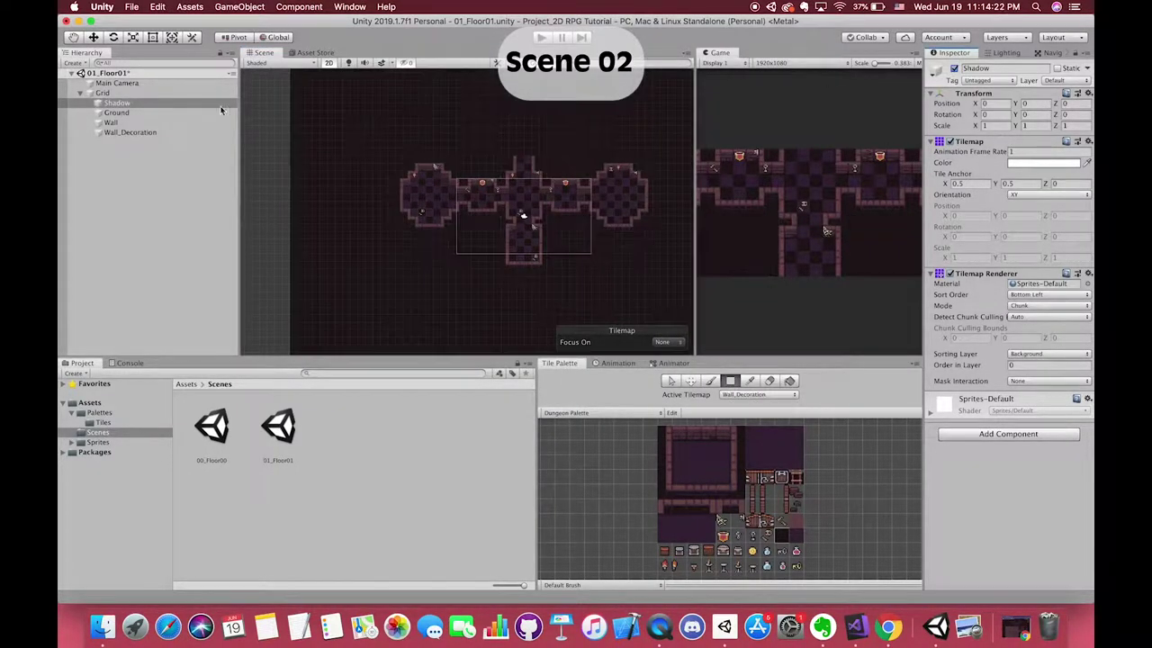
pyautogui.click(108, 113)
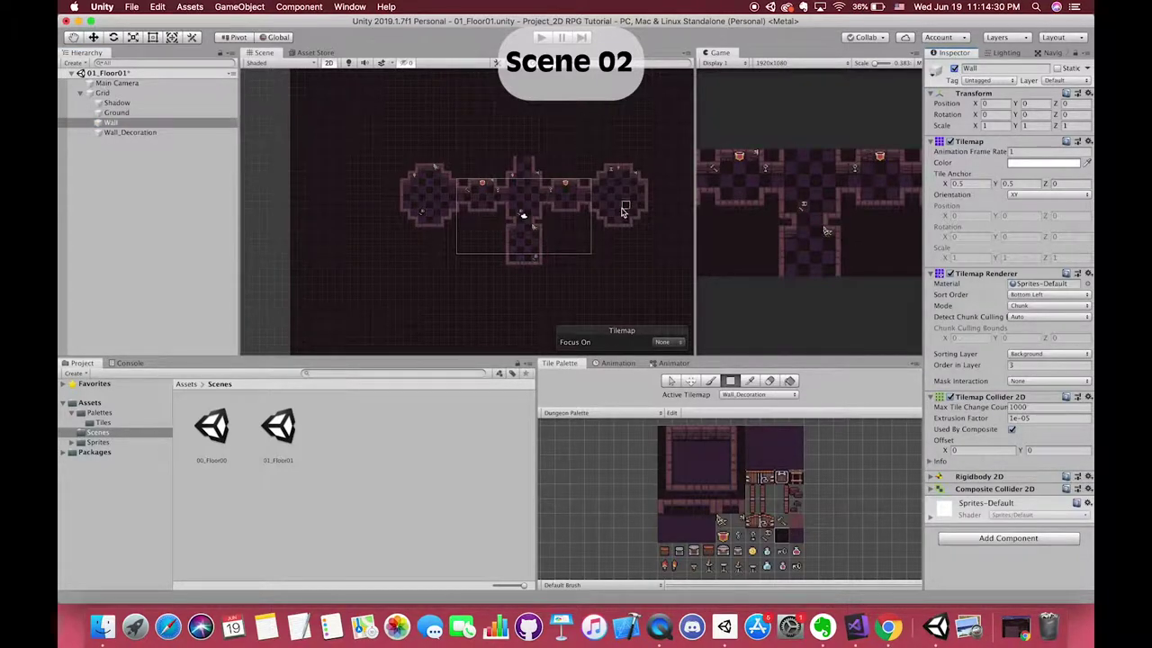
pyautogui.scroll(2, 598, 201)
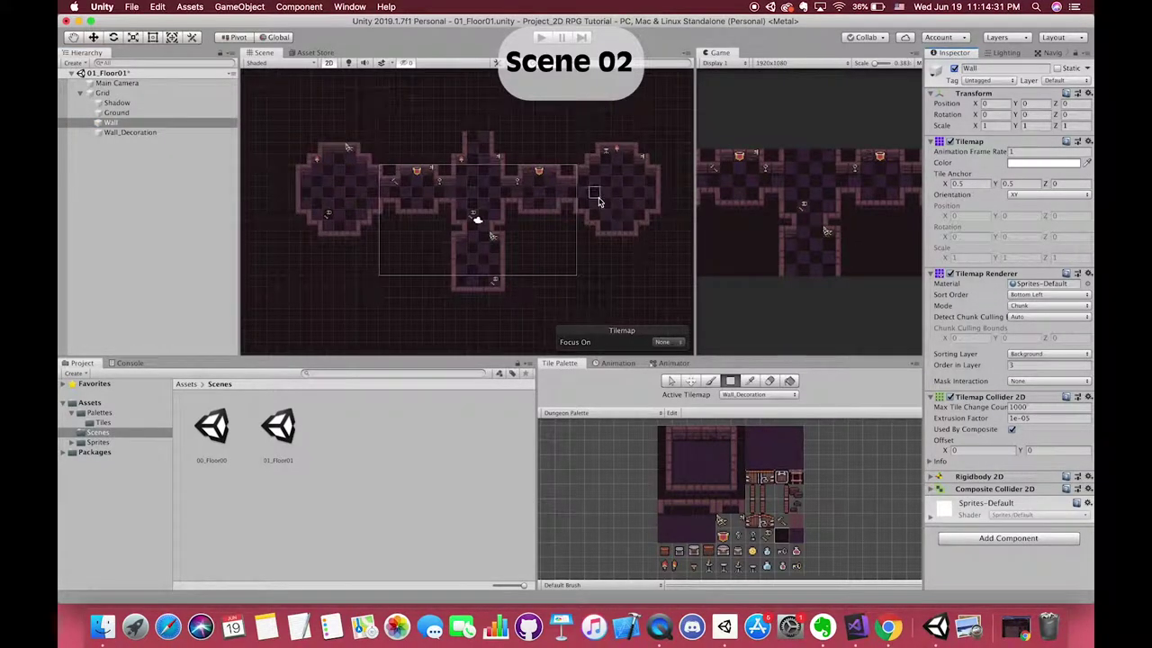
pyautogui.click(350, 441)
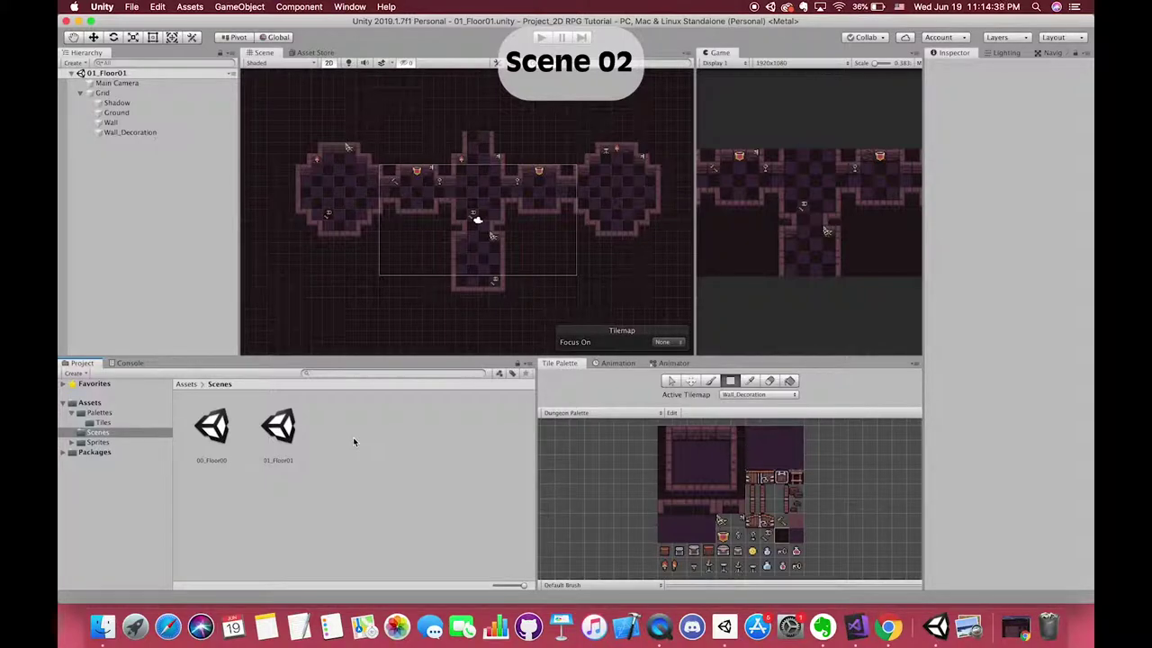
pyautogui.rightClick(660, 627)
# Save the new scene as 02_Floor02 in the Scenes folder
pyautogui.click(684, 481)
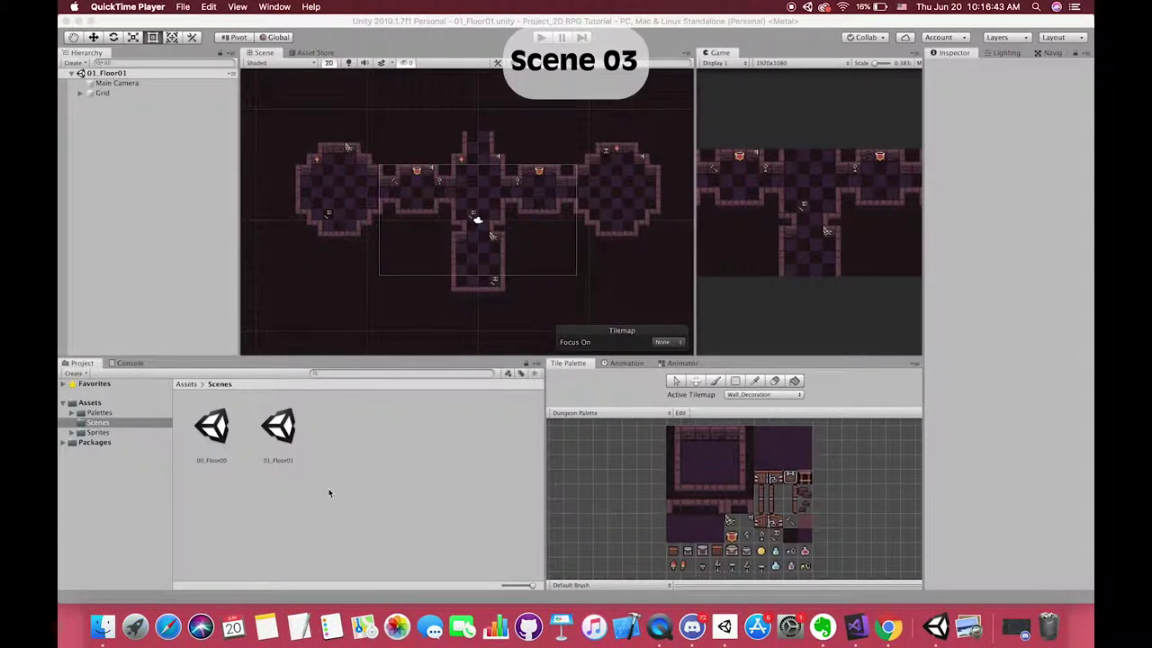
pyautogui.press('super+s')
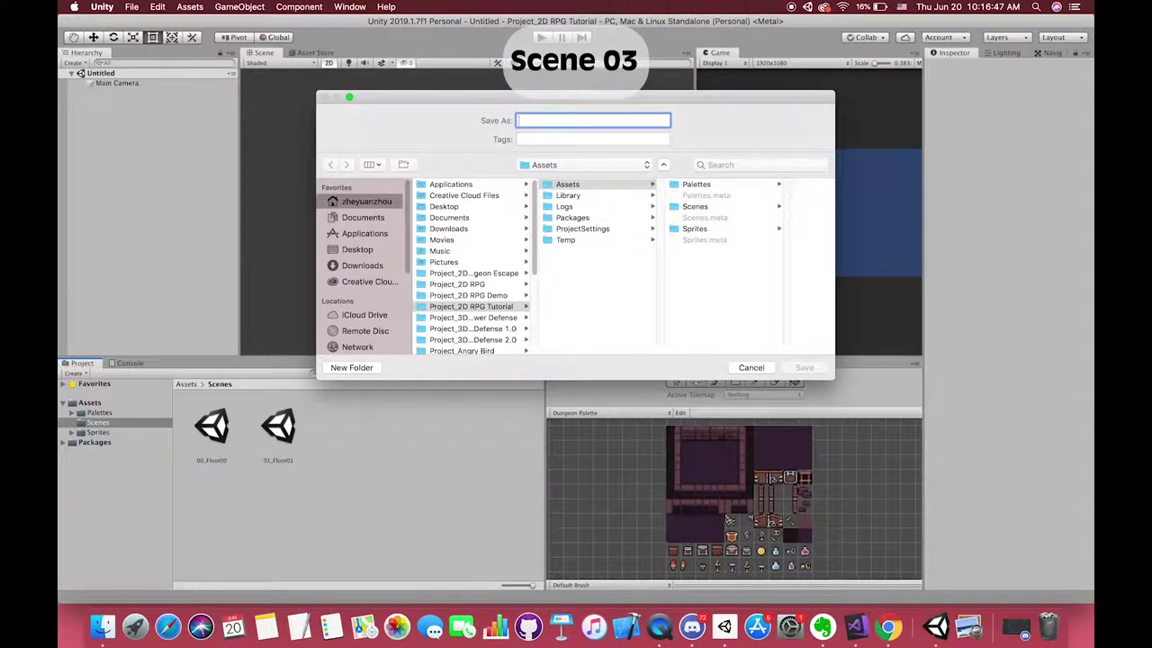
pyautogui.write('02_Floor02')
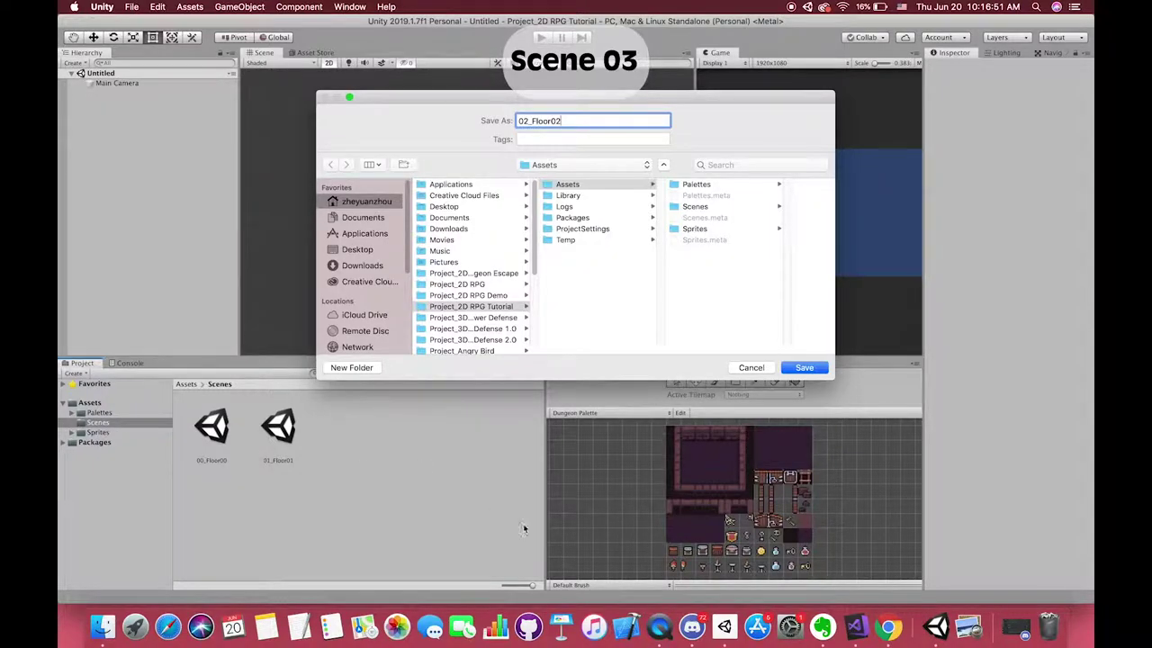
pyautogui.click(749, 207)
pyautogui.click(792, 369)
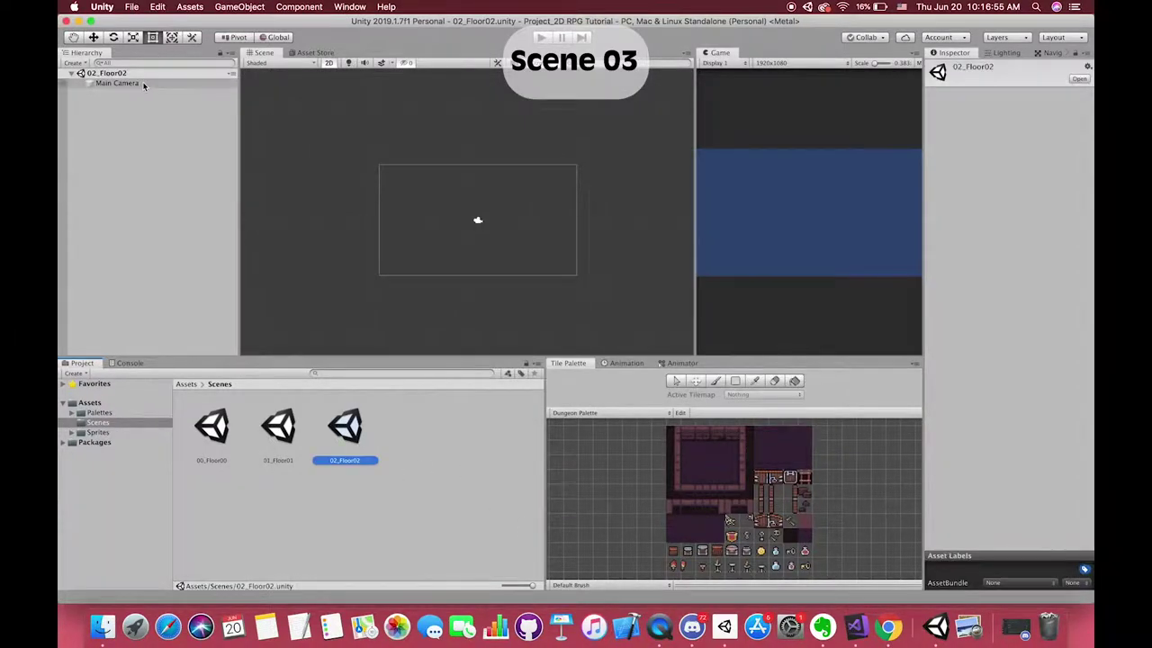
# Set the Main Camera background colour to black
pyautogui.click(143, 84)
pyautogui.click(1044, 163)
pyautogui.moveTo(833, 378); pyautogui.dragTo(800, 363)
pyautogui.click(780, 276)
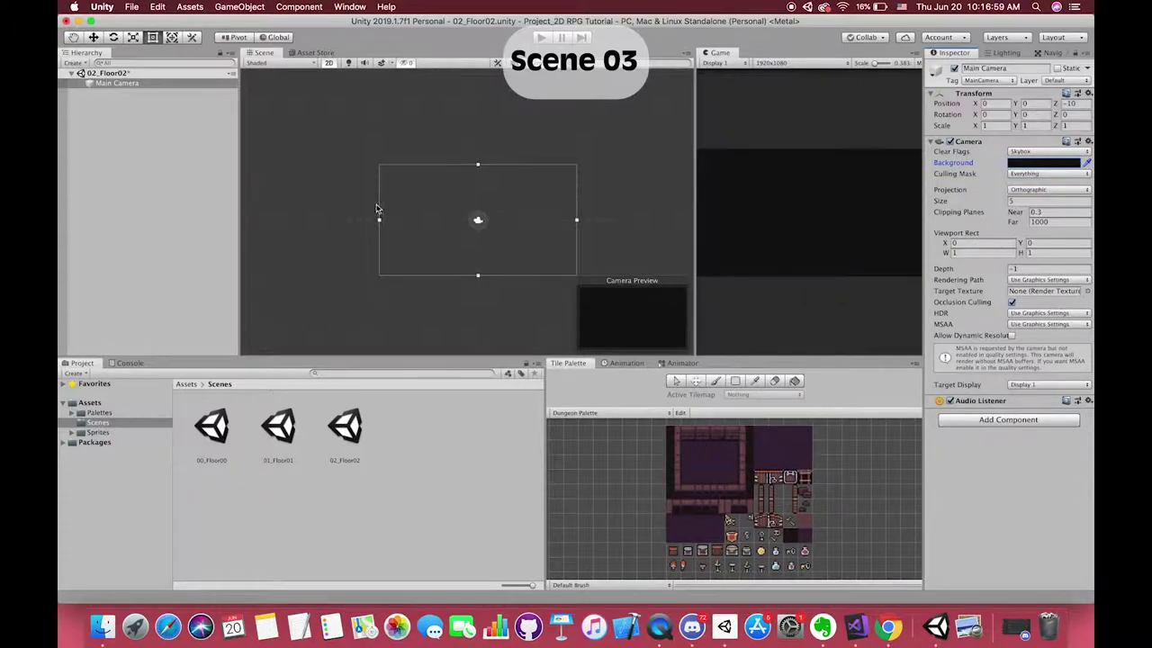
# Create a Grid with a tilemap named Shadow, duplicate it, and rename the first copy Ground
pyautogui.rightClick(134, 128)
pyautogui.moveTo(159, 258)
pyautogui.click(270, 291)
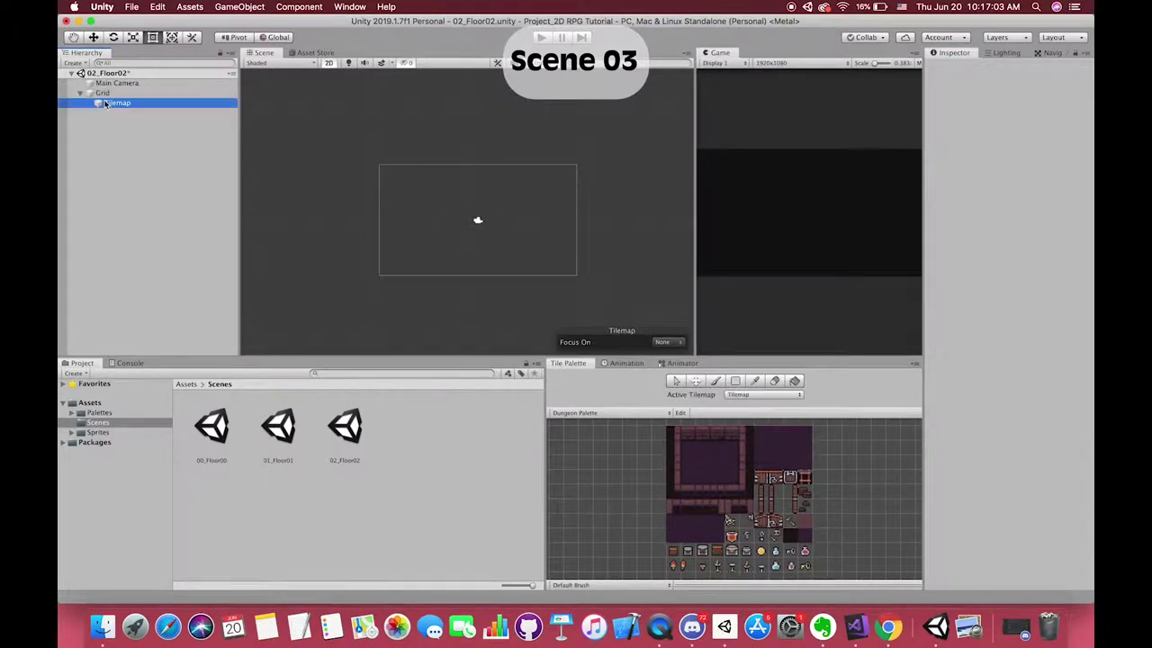
pyautogui.write('Shadow')
pyautogui.press('Return')
pyautogui.press('super+d')
pyautogui.press('super+d')
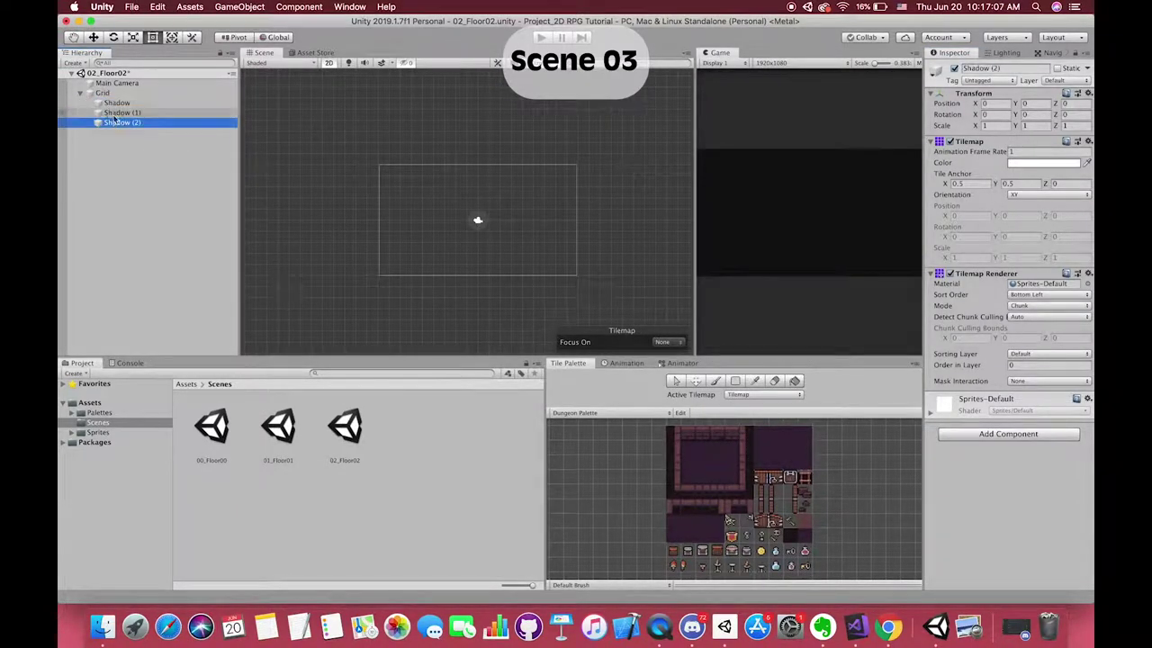
pyautogui.click(114, 113)
pyautogui.write('Ground')
pyautogui.press('Return')
# Rename the third tilemap Wall and give it the Background sorting layer, order 3
pyautogui.press('Down')
pyautogui.press('Return')
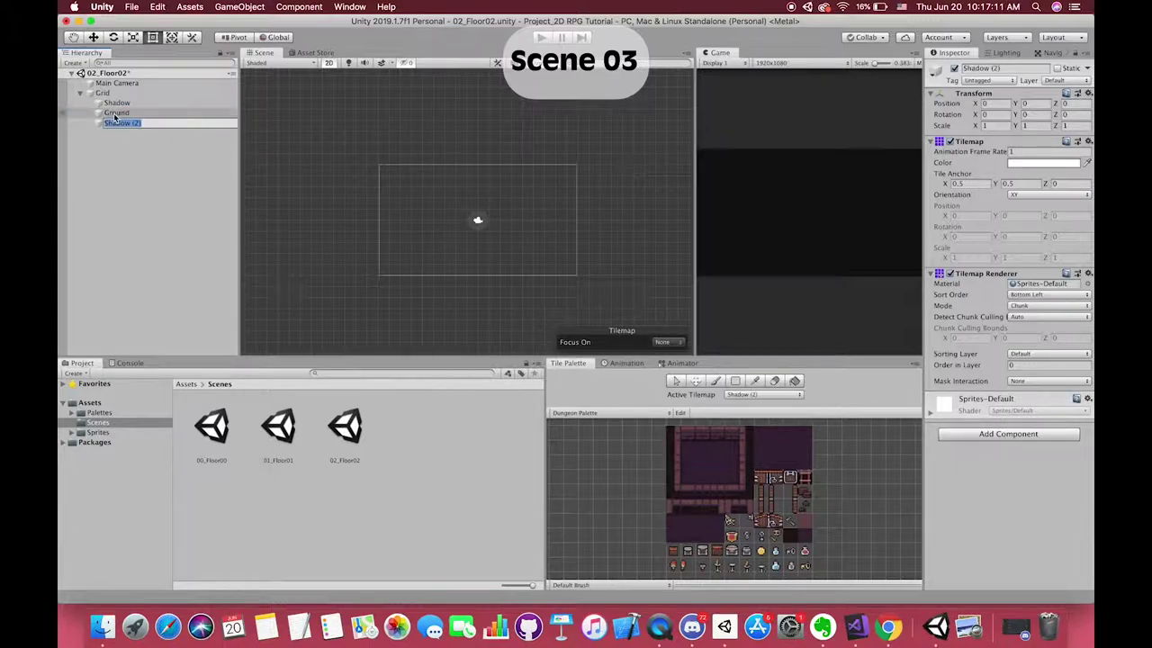
pyautogui.write('Wall')
pyautogui.press('Return')
pyautogui.click(1048, 354)
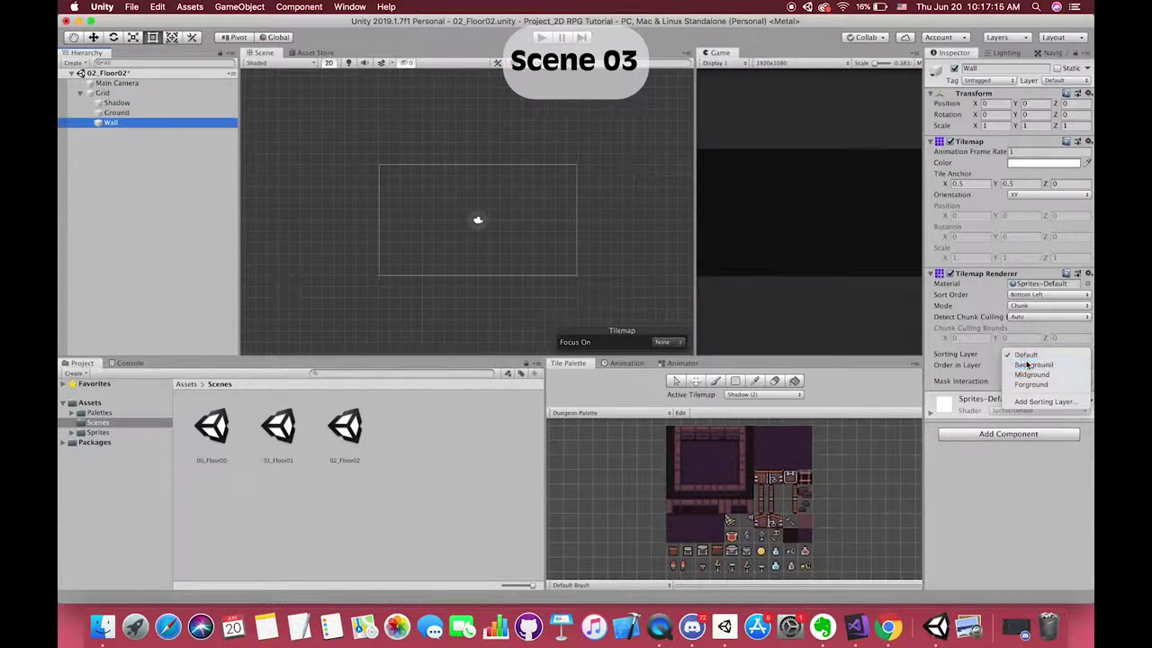
pyautogui.click(1022, 365)
pyautogui.click(1048, 364)
pyautogui.write('3')
# Put Ground on the Background layer at order 2, and Shadow on Background too
pyautogui.click(116, 113)
pyautogui.click(1048, 354)
pyautogui.click(1034, 369)
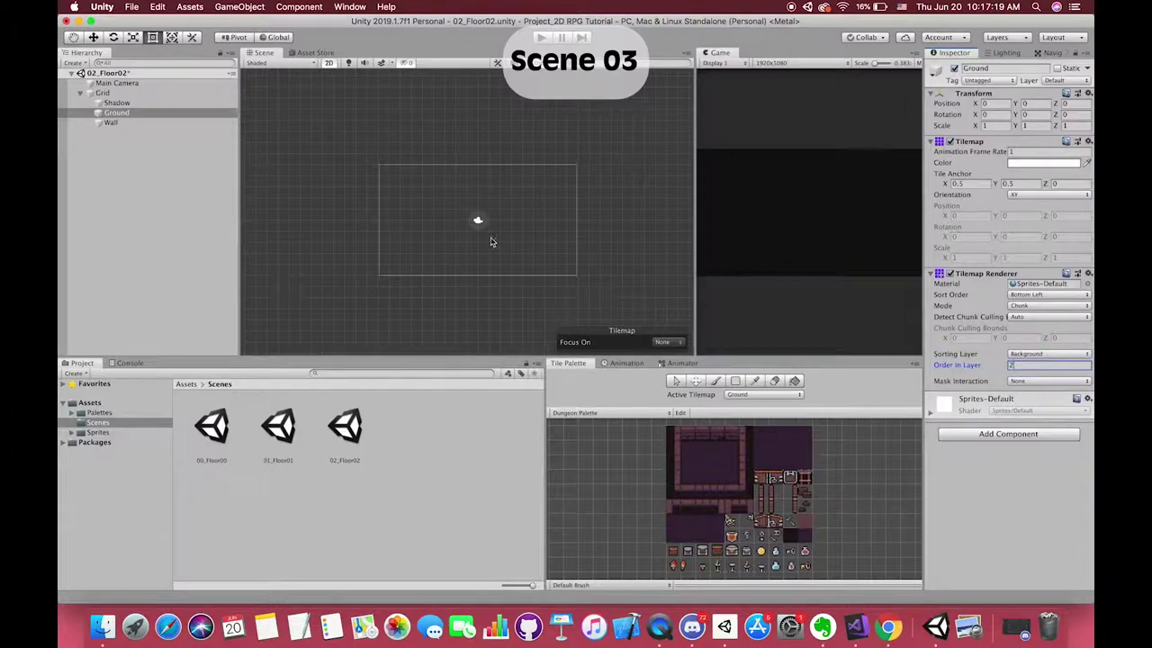
pyautogui.press('Up')
pyautogui.click(1044, 354)
pyautogui.click(1026, 364)
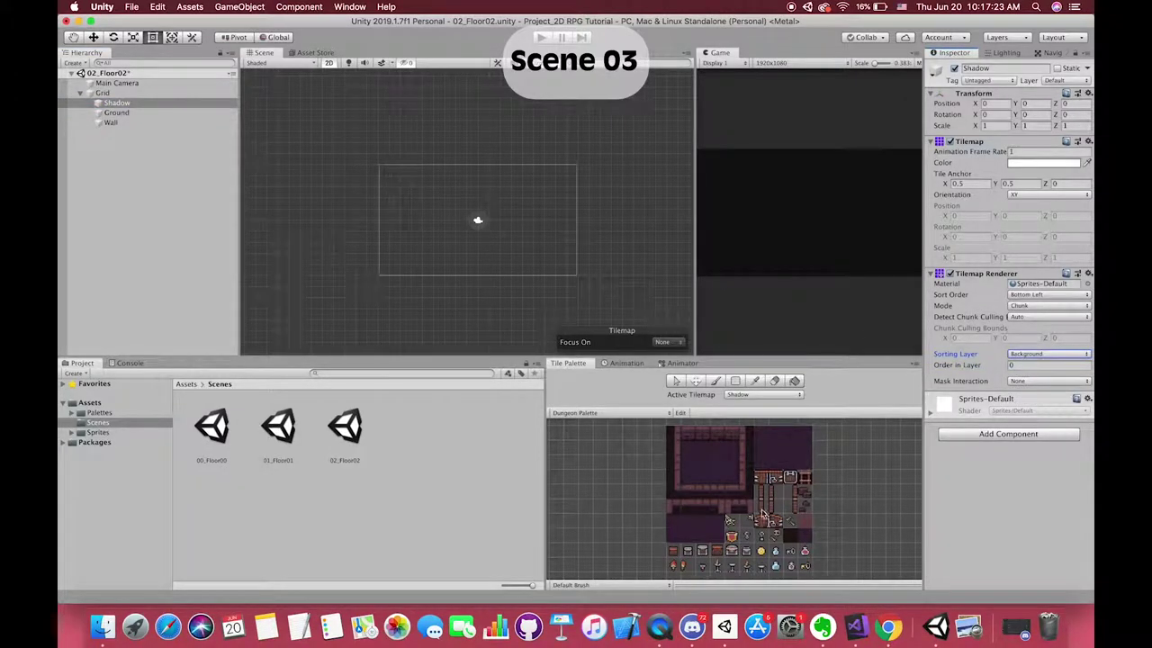
# Box-fill a large area of the Shadow tilemap with the dark shadow tile
pyautogui.click(790, 536)
pyautogui.scroll(-2, 354, 182)
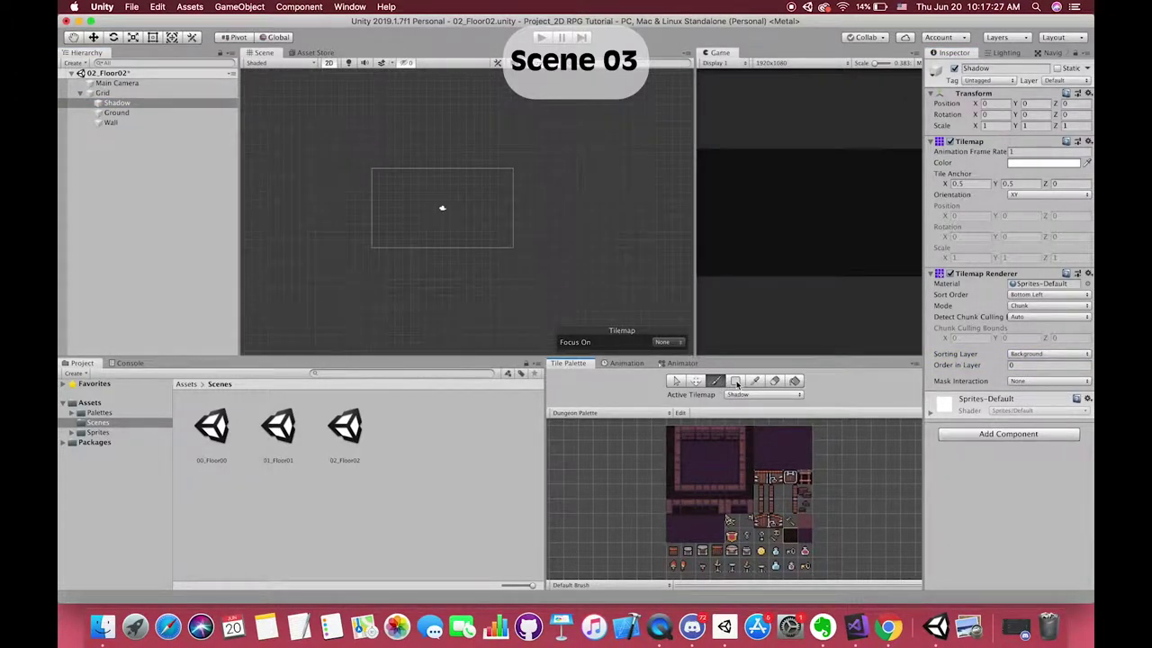
pyautogui.click(736, 383)
pyautogui.moveTo(277, 99); pyautogui.dragTo(629, 335)
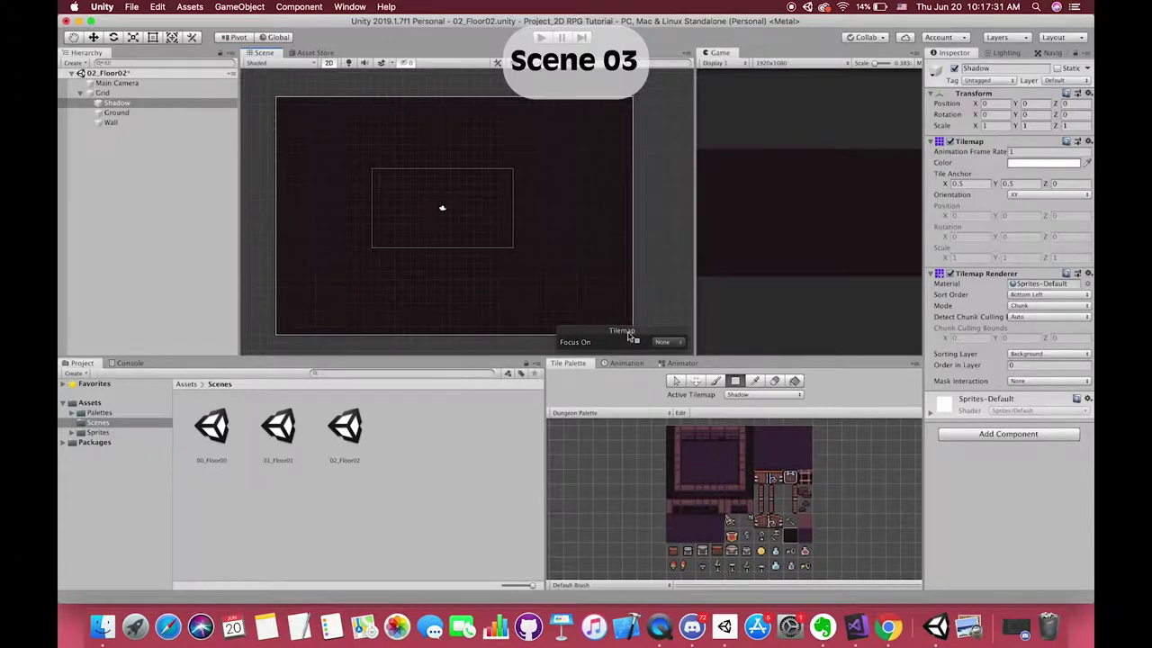
pyautogui.scroll(-2, 365, 198)
pyautogui.moveTo(244, 90); pyautogui.dragTo(584, 301)
pyautogui.scroll(2, 402, 185)
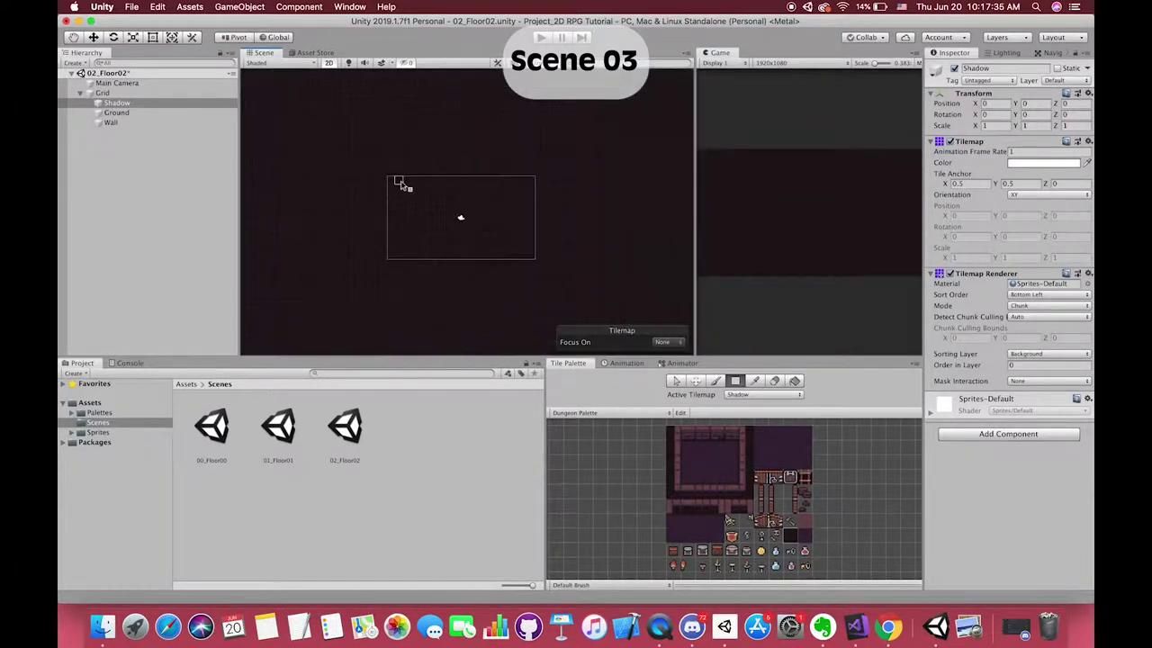
pyautogui.scroll(2, 422, 207)
pyautogui.scroll(-1, 329, 209)
pyautogui.click(158, 113)
# With a floor tile, paint a left floor column and a horizontal corridor ending in a floor block
pyautogui.click(729, 497)
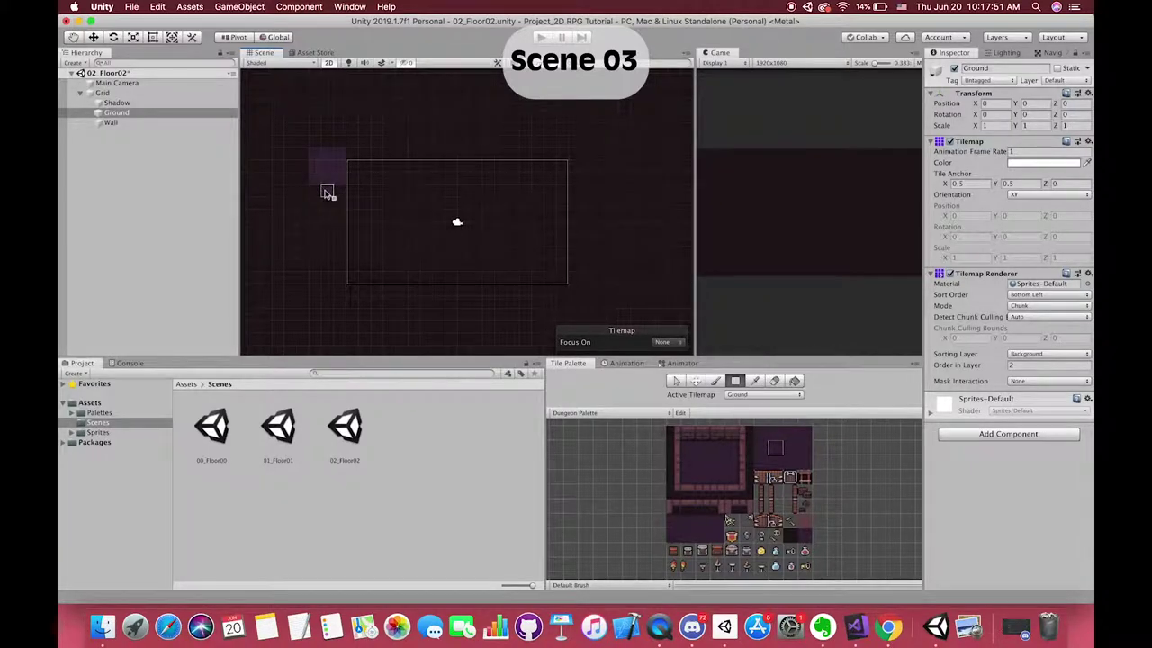
pyautogui.moveTo(327, 206); pyautogui.dragTo(344, 261)
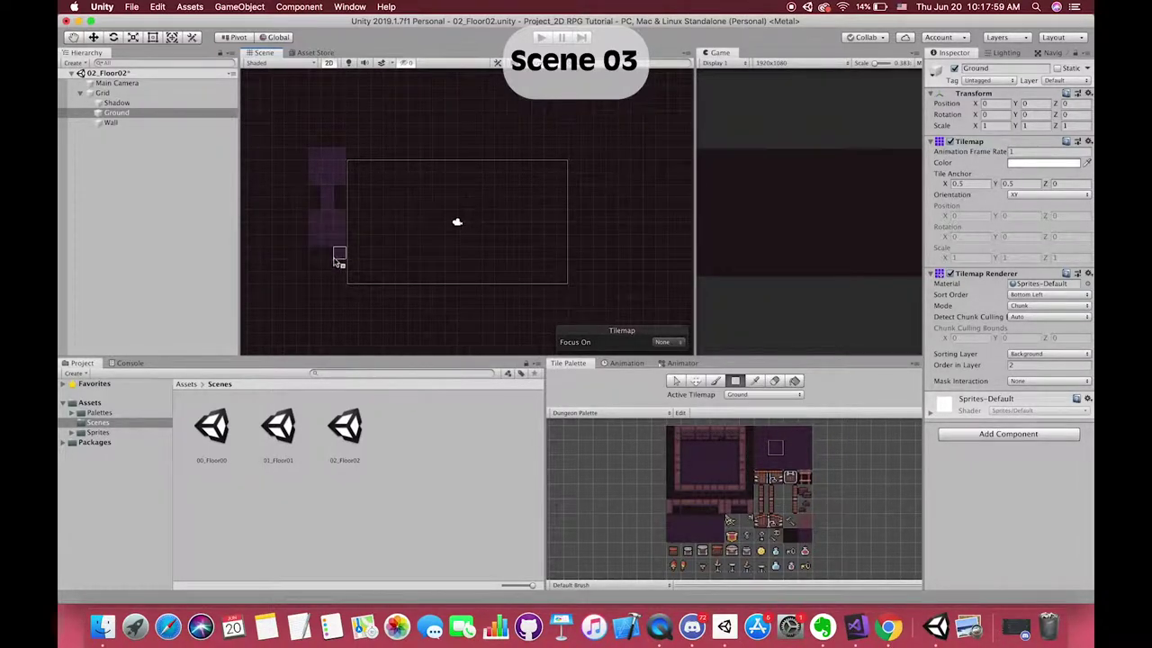
pyautogui.moveTo(330, 268); pyautogui.dragTo(337, 297)
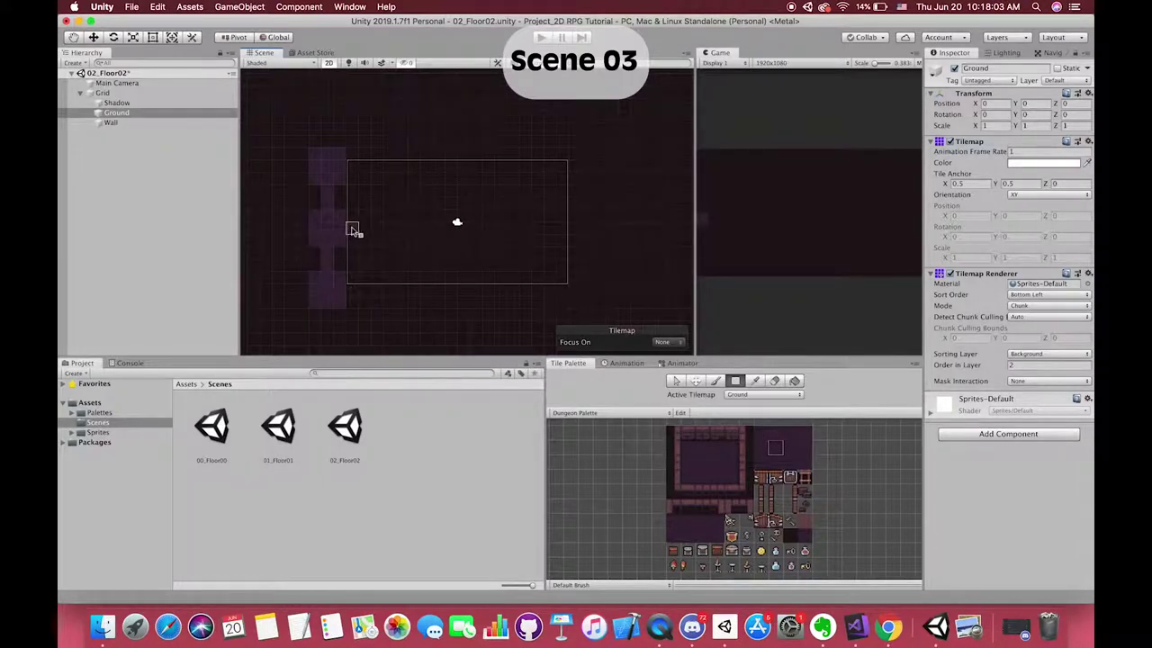
pyautogui.moveTo(352, 230); pyautogui.dragTo(551, 243)
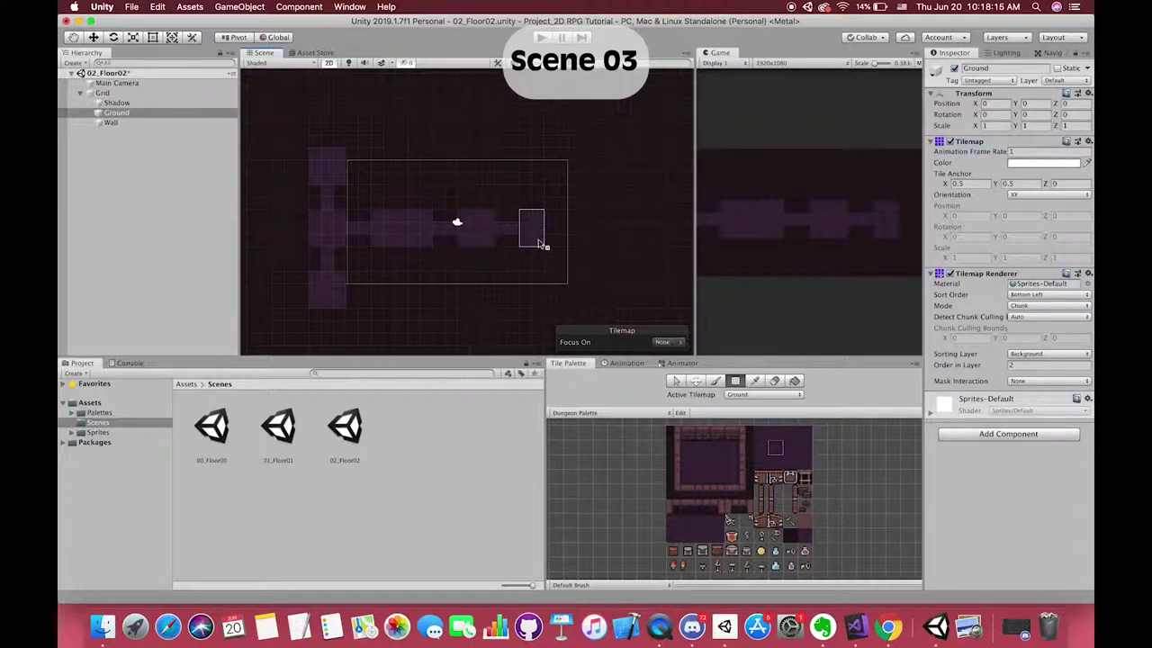
pyautogui.click(592, 234)
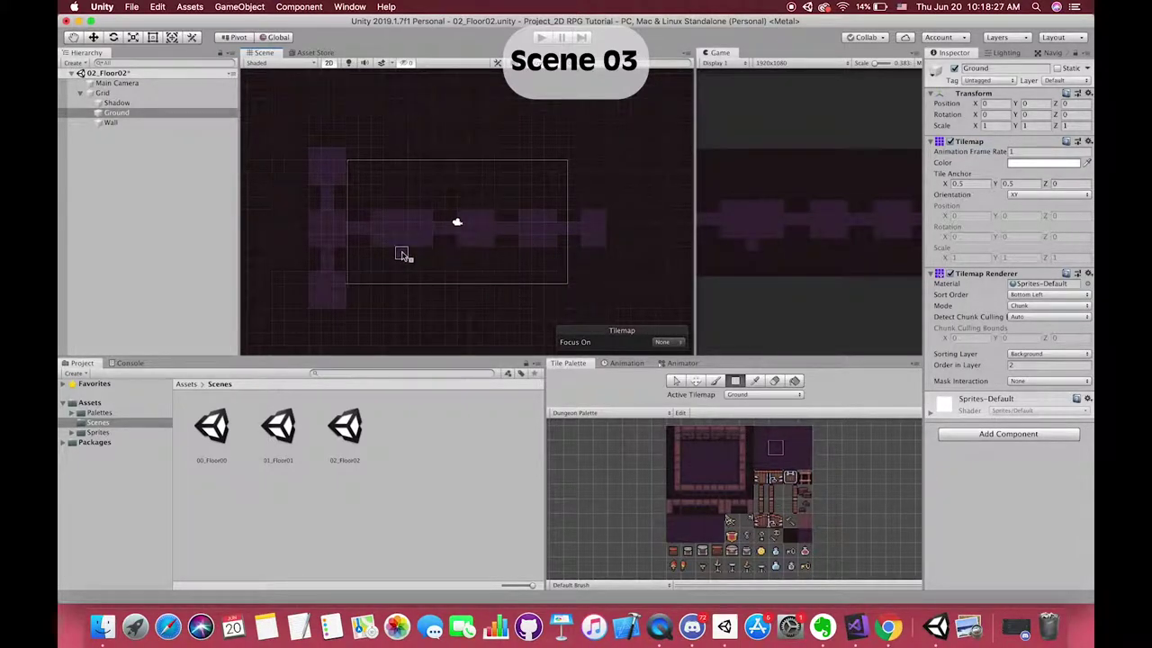
# Fill a rectangular floor room below the corridor, undoing the last downward extension
pyautogui.moveTo(400, 255); pyautogui.dragTo(402, 267)
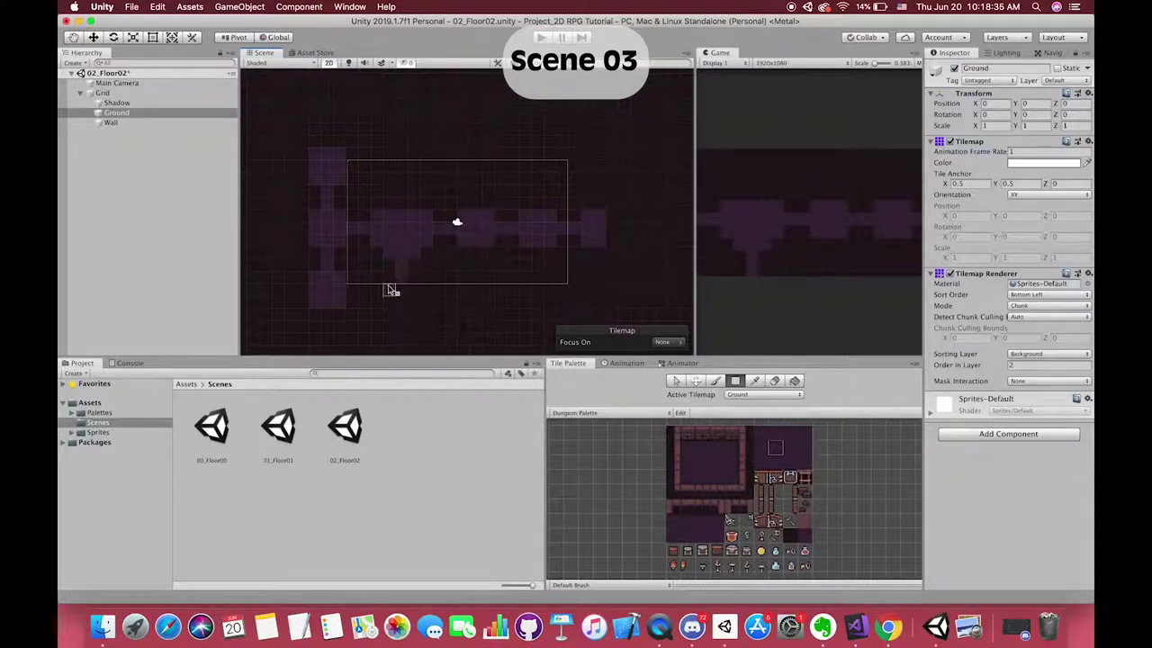
pyautogui.moveTo(389, 288); pyautogui.dragTo(411, 323)
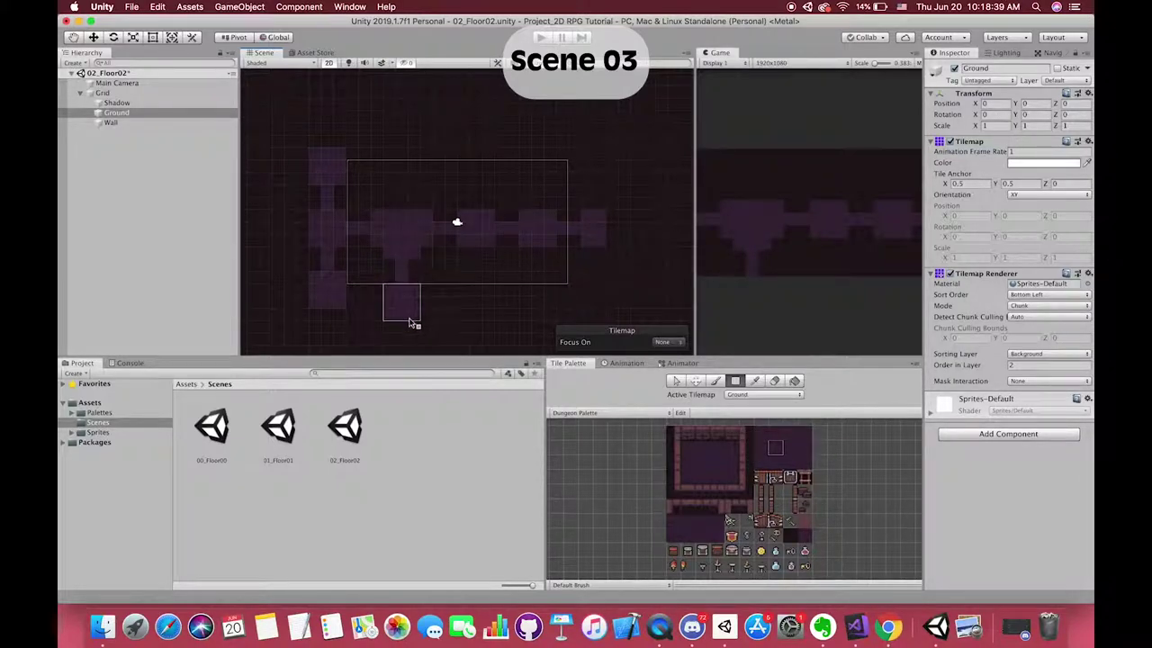
pyautogui.scroll(-2, 423, 301)
pyautogui.moveTo(386, 270); pyautogui.dragTo(438, 311)
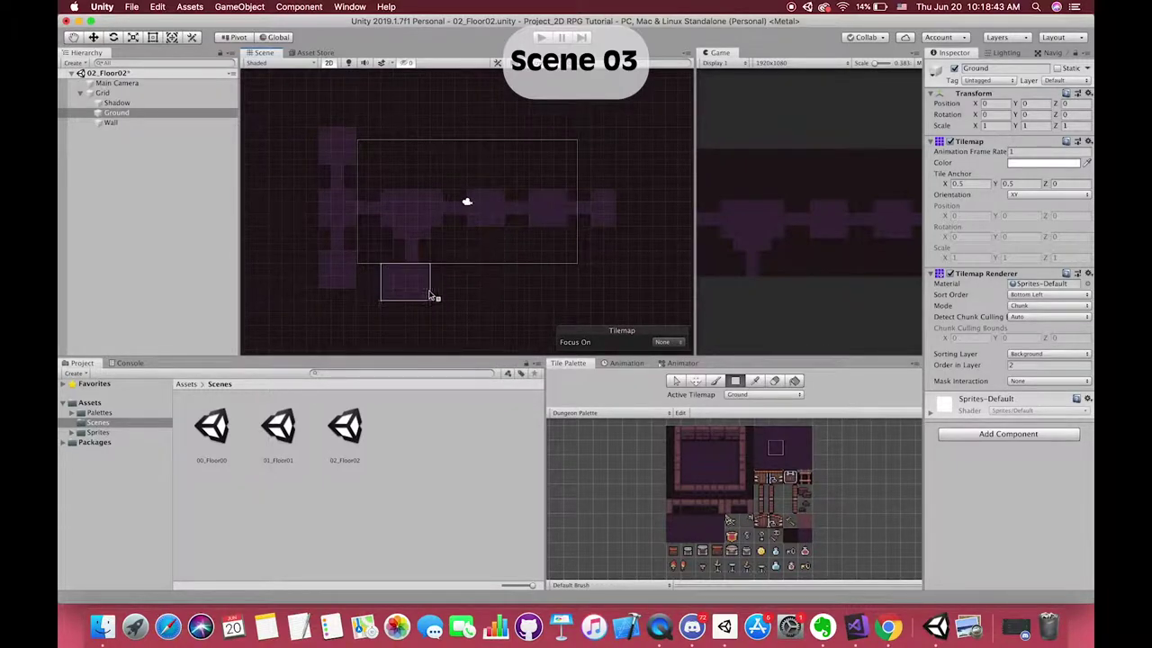
pyautogui.click(418, 331)
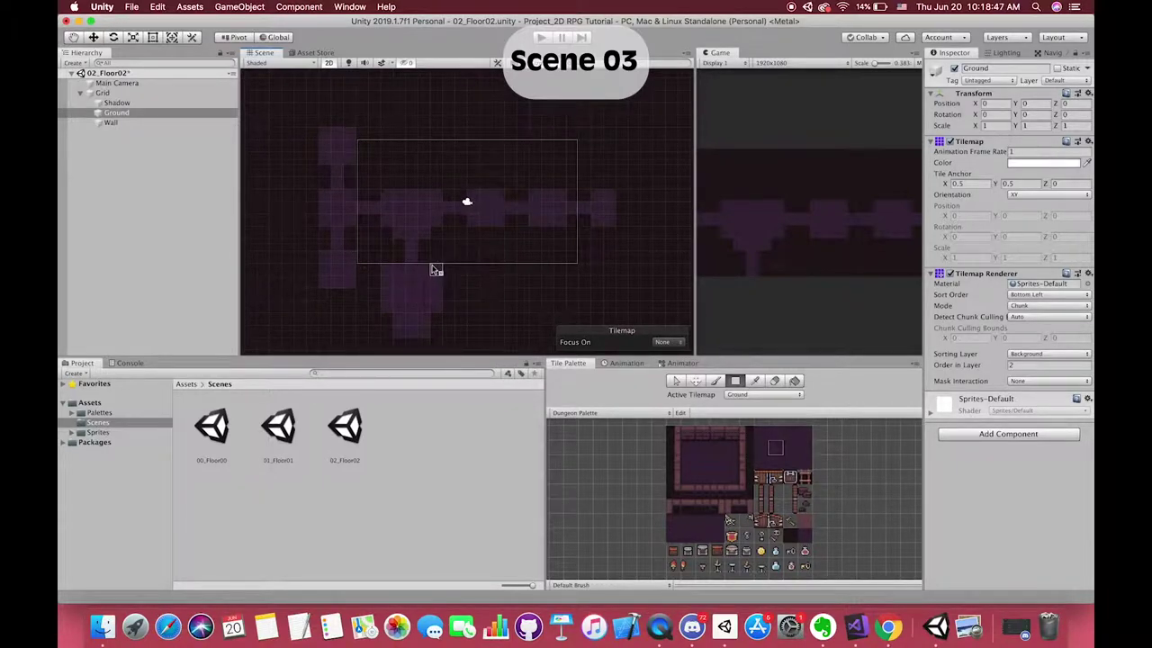
pyautogui.press('super+z')
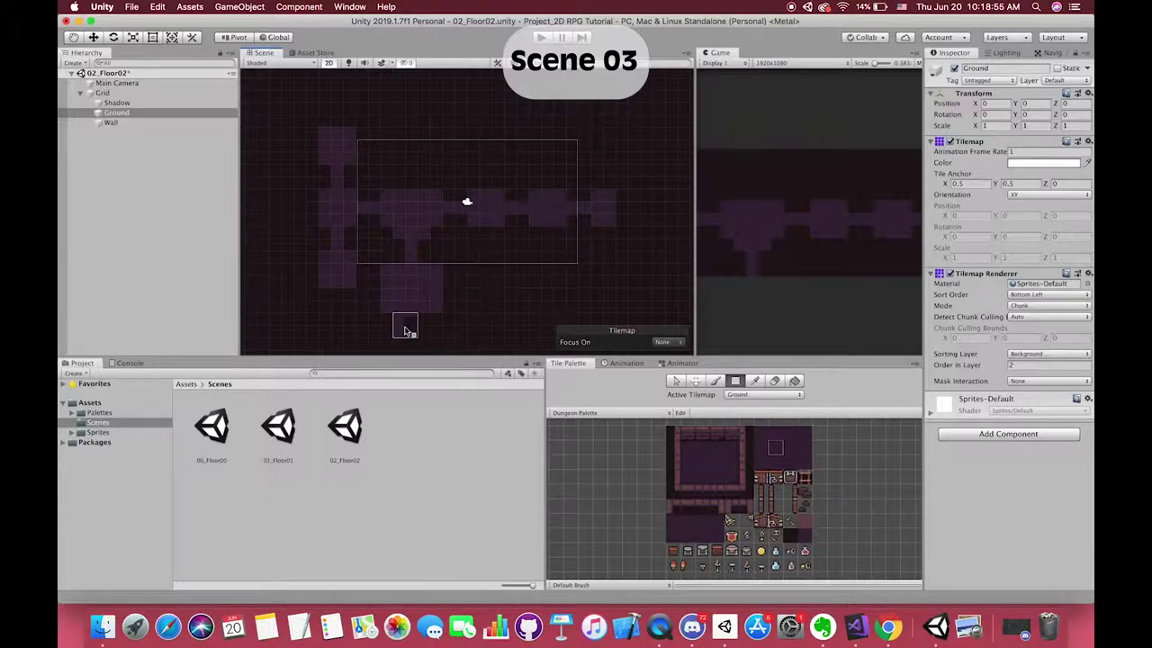
# Box-fill stacked floor rows above the corridor, narrowing upward into a diamond room
pyautogui.moveTo(423, 186); pyautogui.dragTo(391, 221, button='middle')
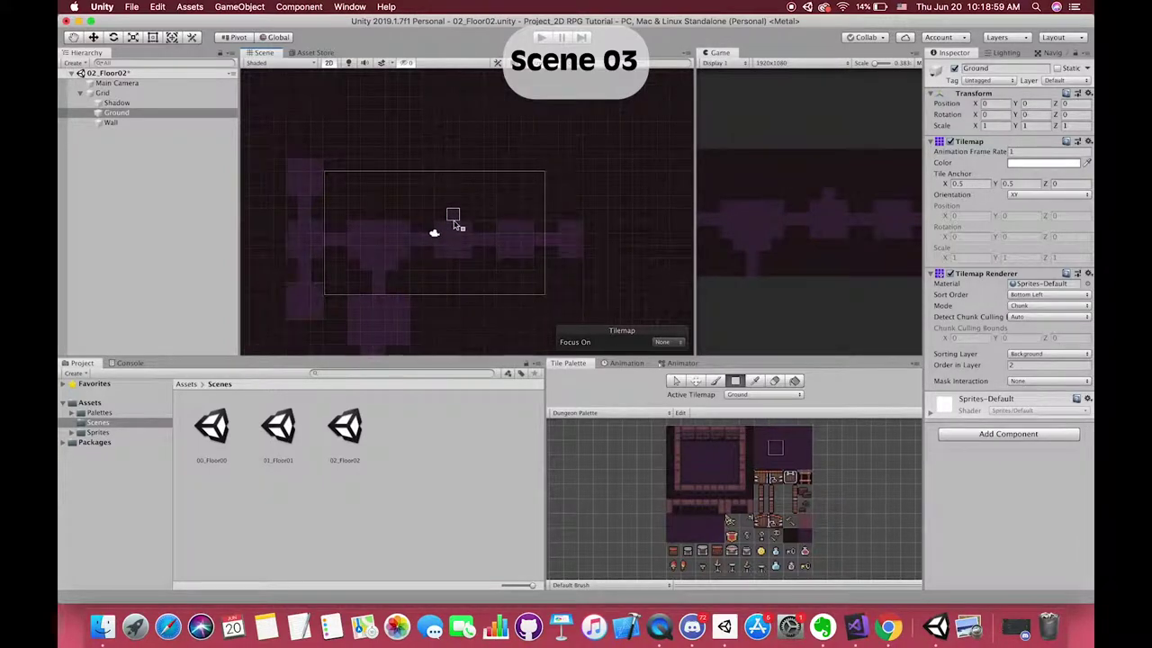
pyautogui.moveTo(453, 214); pyautogui.dragTo(477, 182)
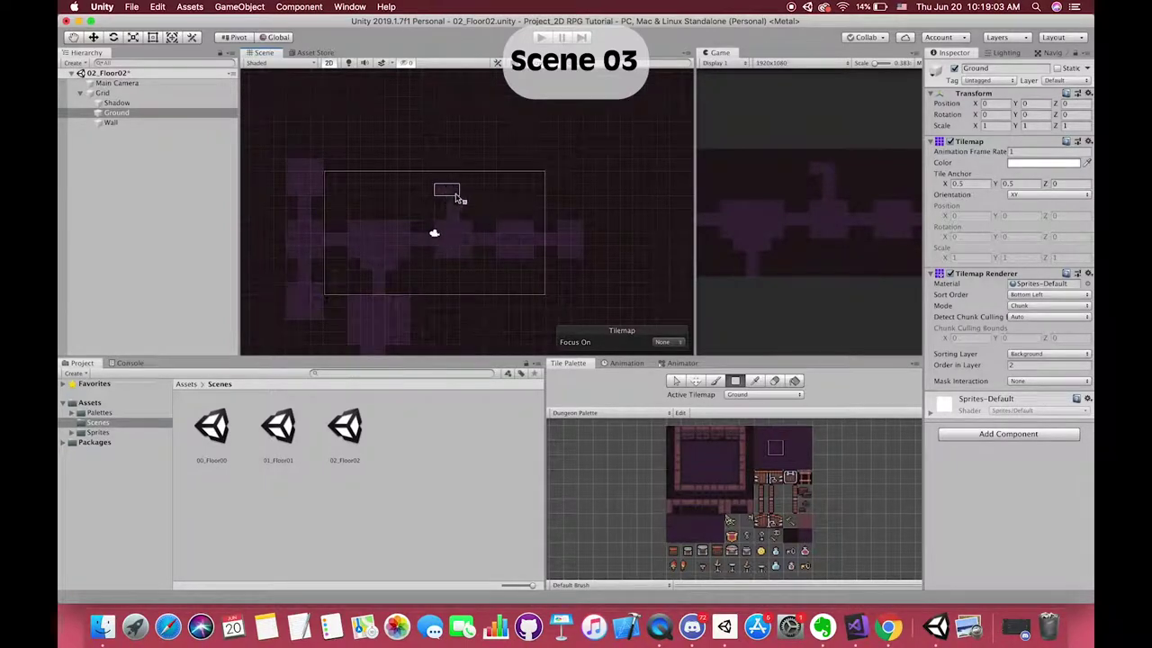
pyautogui.moveTo(477, 183); pyautogui.dragTo(460, 235, button='middle')
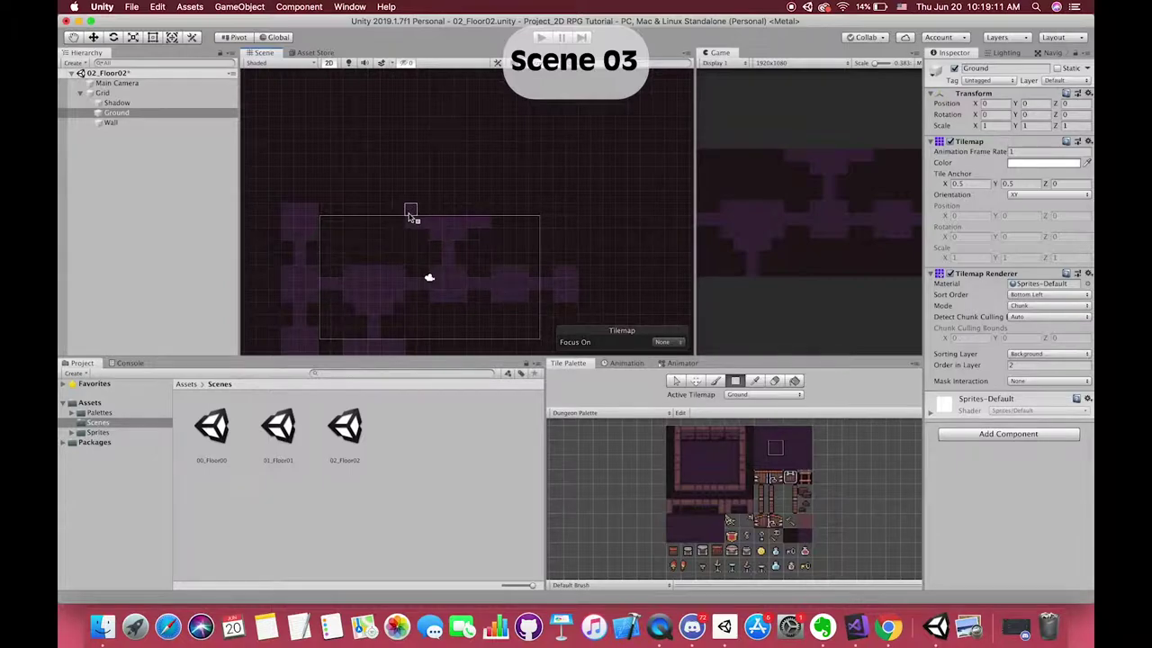
pyautogui.moveTo(411, 216); pyautogui.dragTo(486, 212)
pyautogui.moveTo(399, 203); pyautogui.dragTo(487, 204)
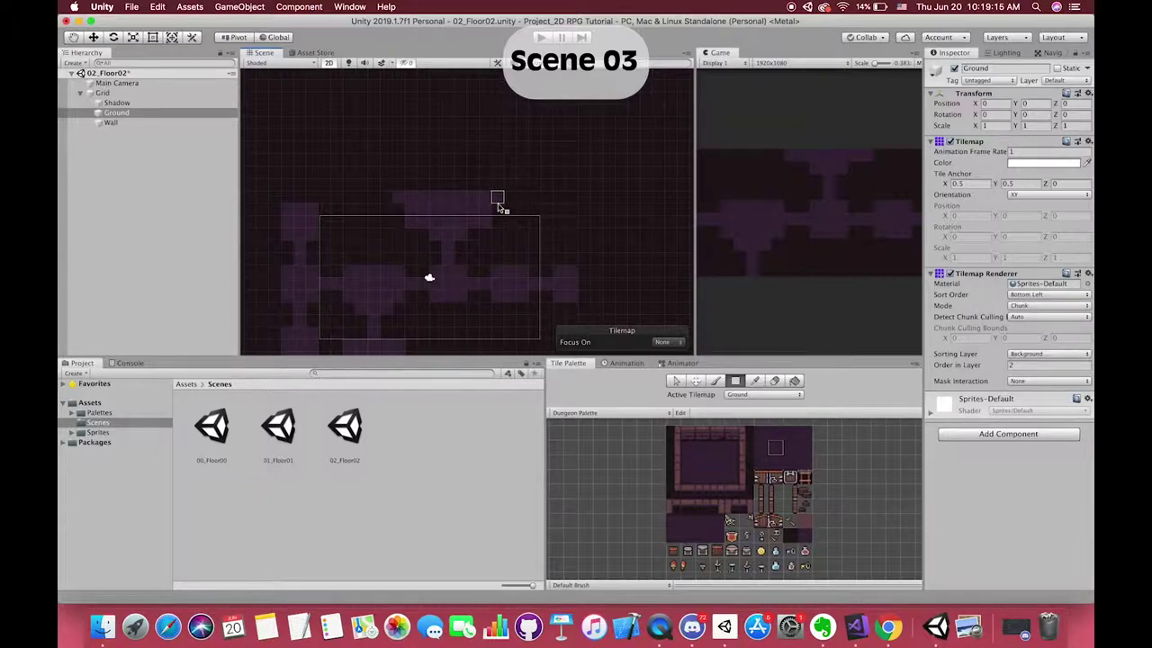
pyautogui.moveTo(398, 163); pyautogui.dragTo(497, 187)
pyautogui.moveTo(410, 135); pyautogui.dragTo(485, 163)
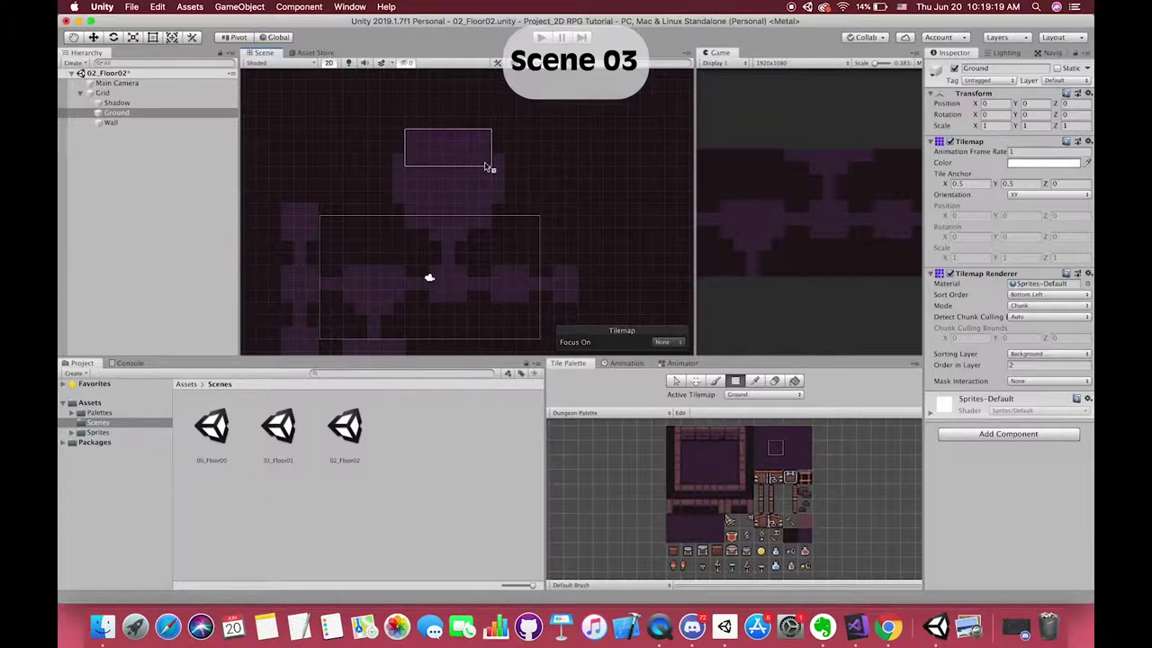
pyautogui.moveTo(436, 125); pyautogui.dragTo(472, 137)
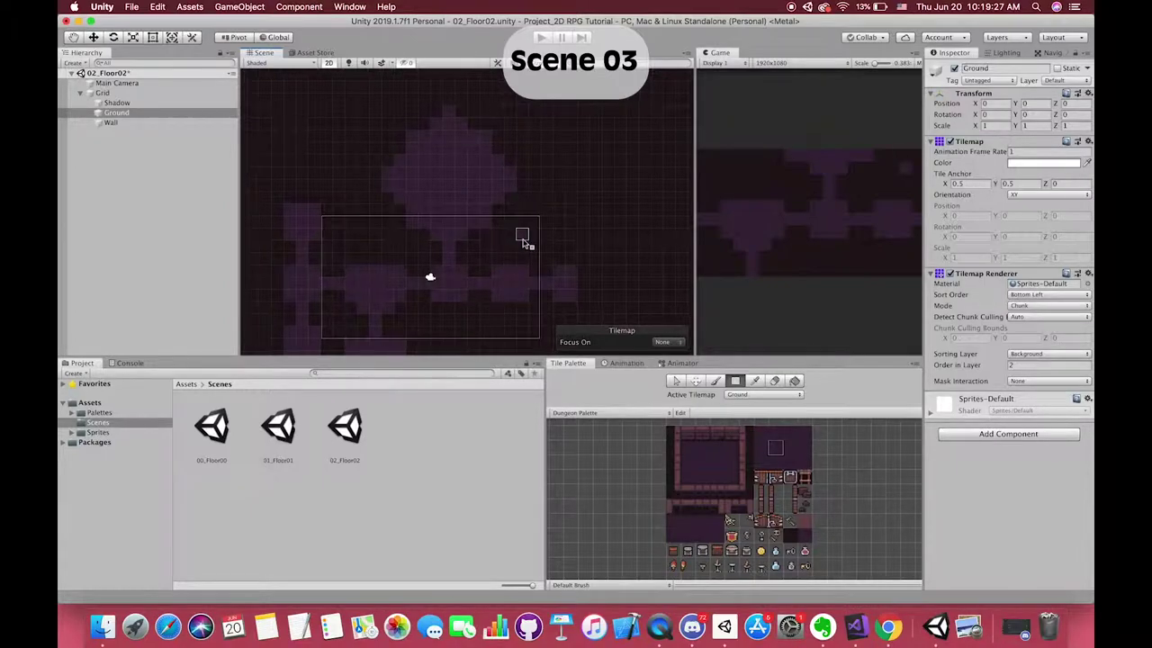
pyautogui.moveTo(522, 237)
pyautogui.mouseDown(button='middle')
pyautogui.moveTo(522, 206)
pyautogui.moveTo(515, 239)
pyautogui.mouseUp(button='middle')
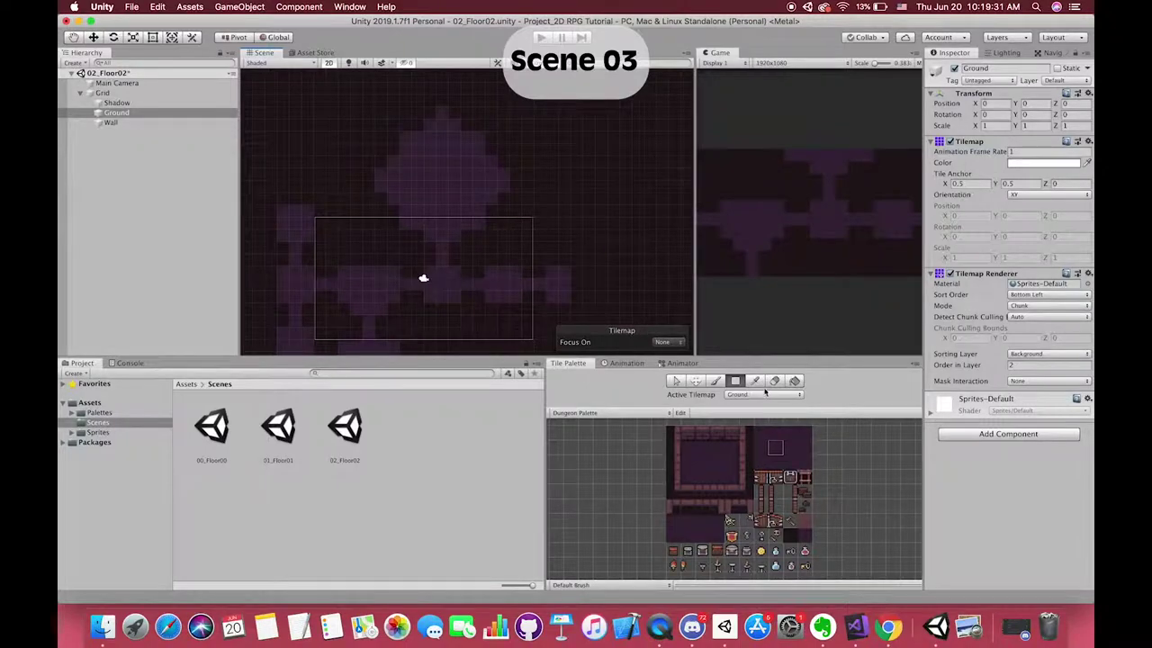
pyautogui.press('d')
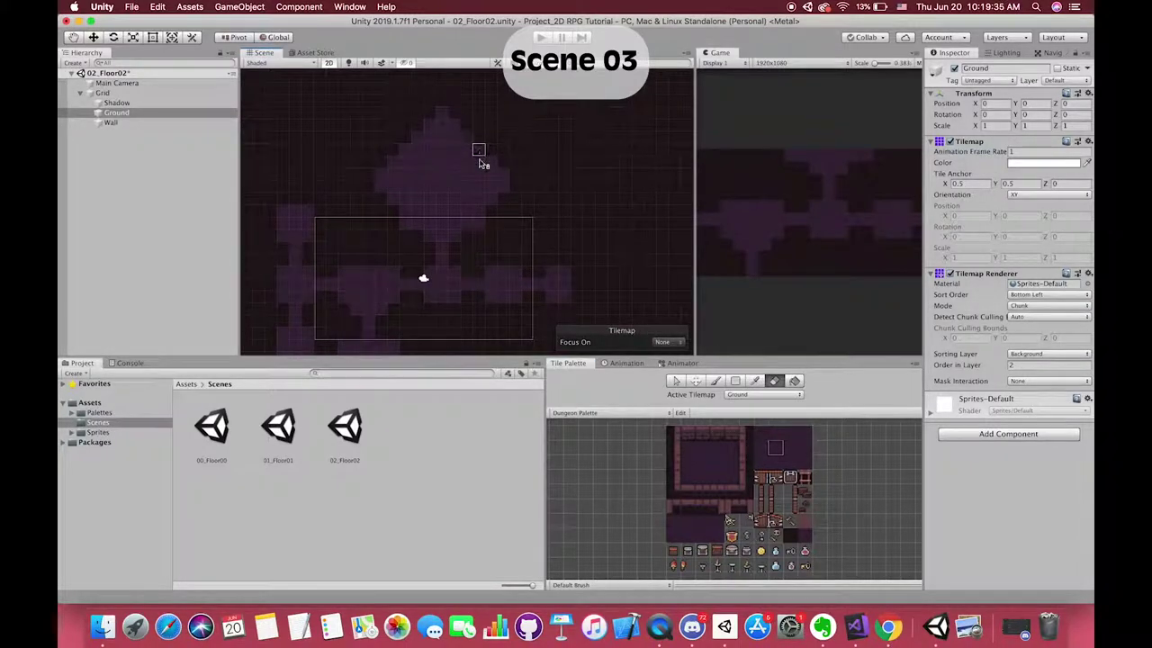
pyautogui.moveTo(478, 224); pyautogui.dragTo(483, 211, button='middle')
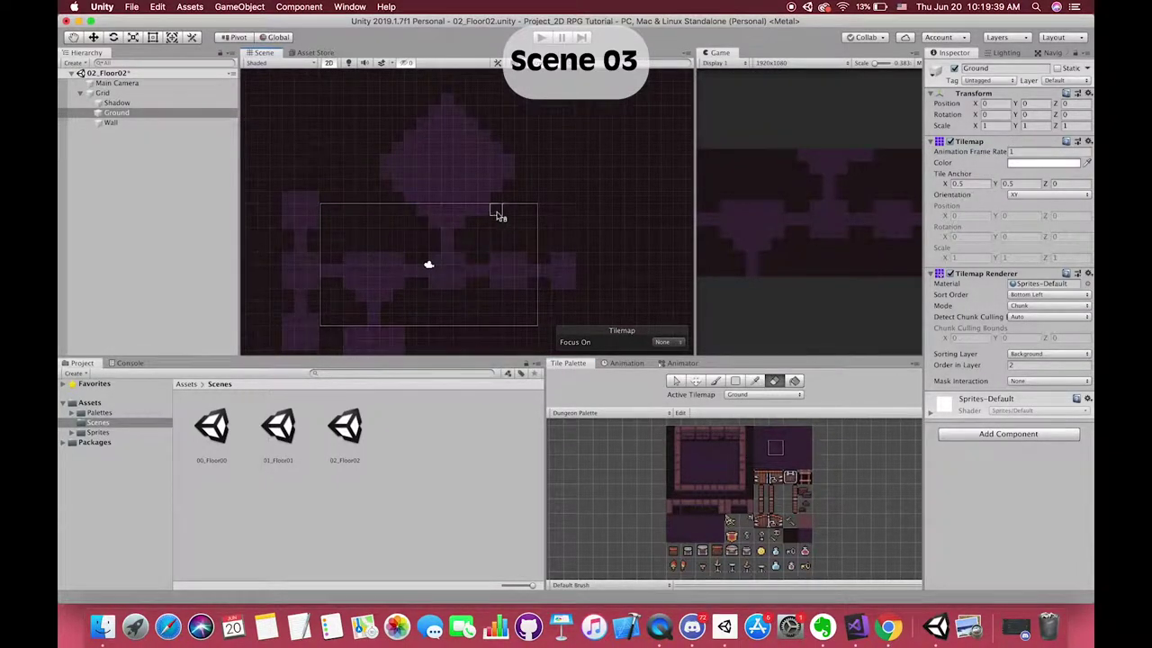
pyautogui.scroll(-2, 495, 261)
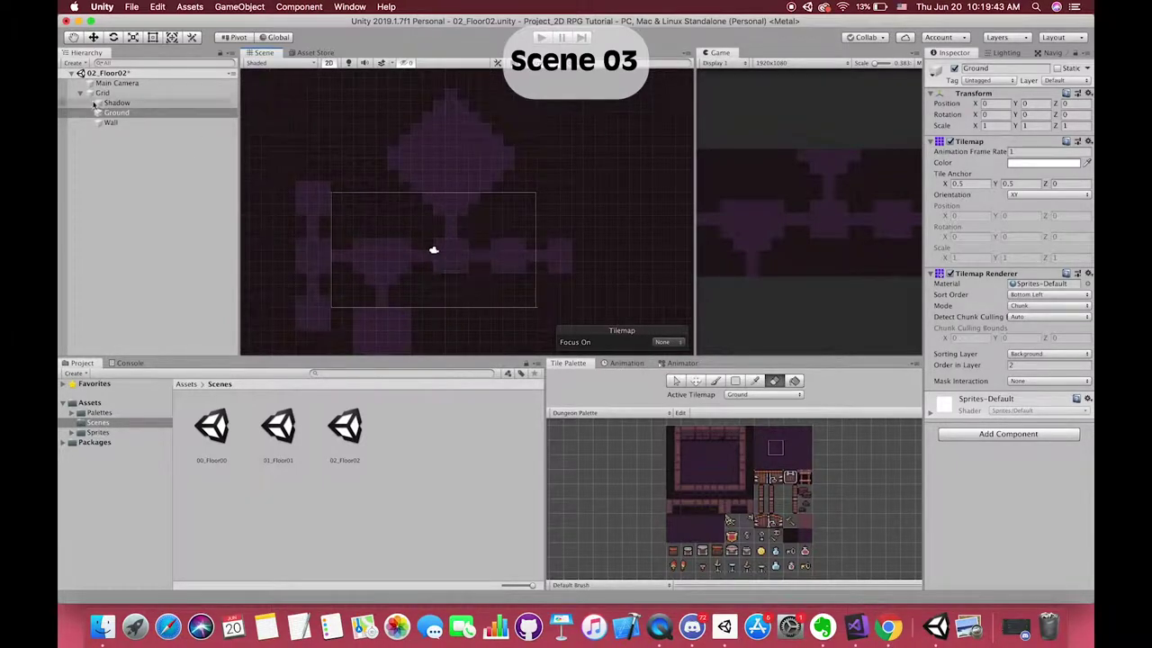
# On the Wall tilemap, pick a palette wall tile and paint it on the left room's top
pyautogui.click(202, 123)
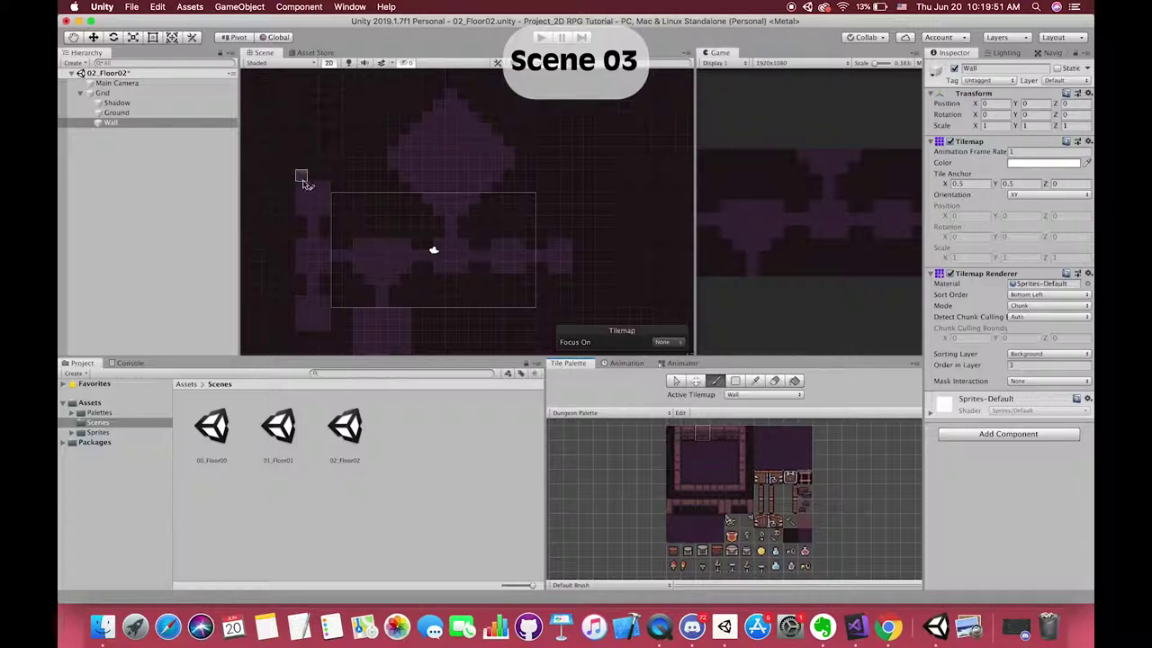
pyautogui.press('i')
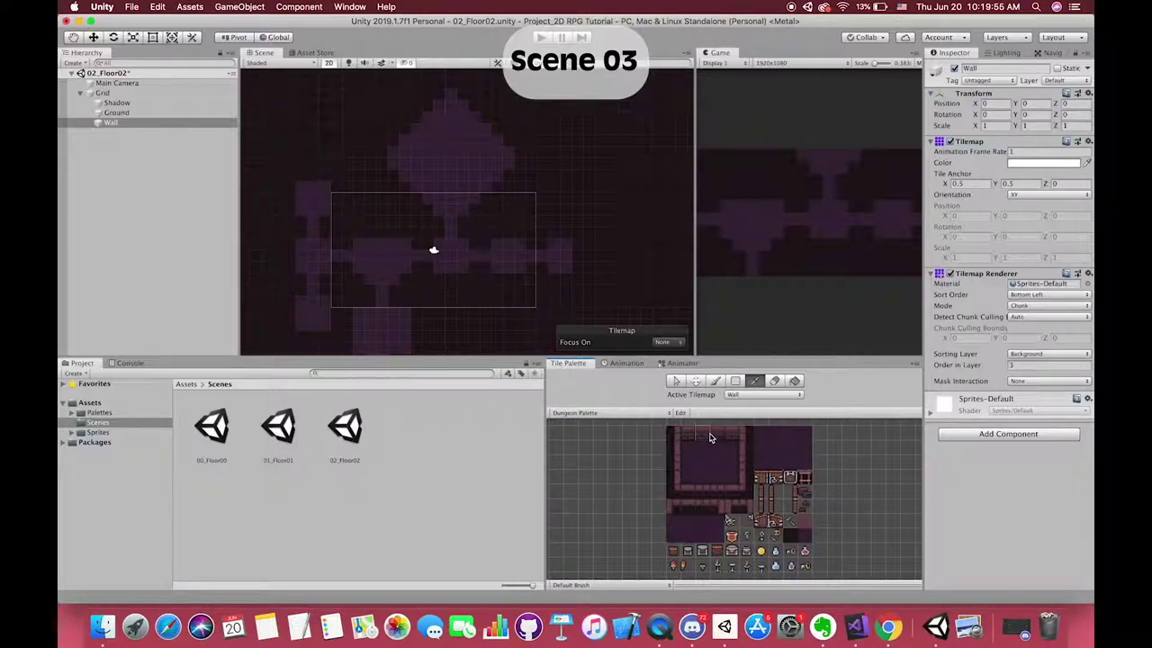
pyautogui.click(709, 437)
pyautogui.click(310, 175)
pyautogui.click(680, 437)
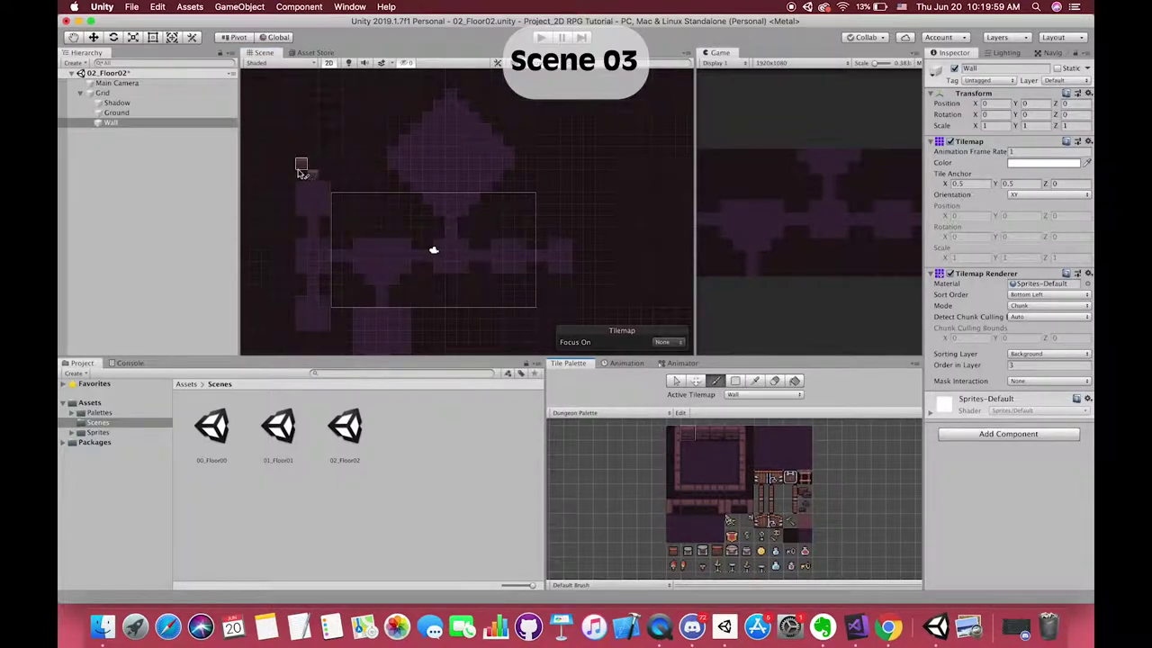
pyautogui.click(303, 171)
# Paint wall tiles along the corridor tops, the diamond room's peak and the lower room edge
pyautogui.click(360, 303)
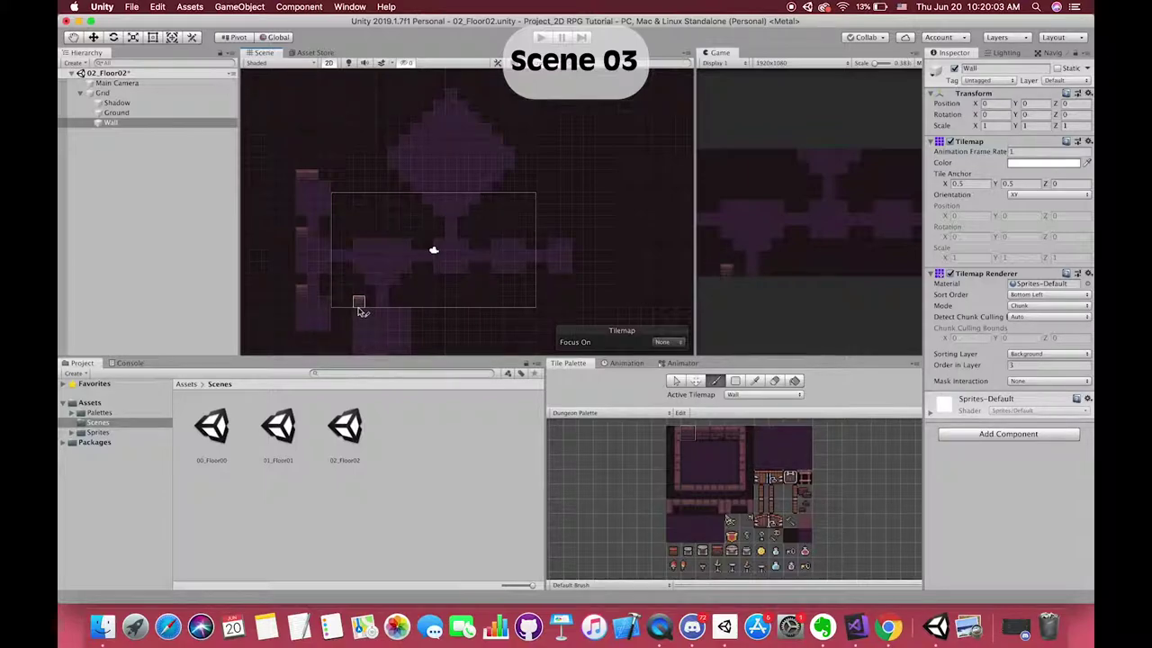
pyautogui.click(359, 232)
pyautogui.click(447, 233)
pyautogui.click(496, 233)
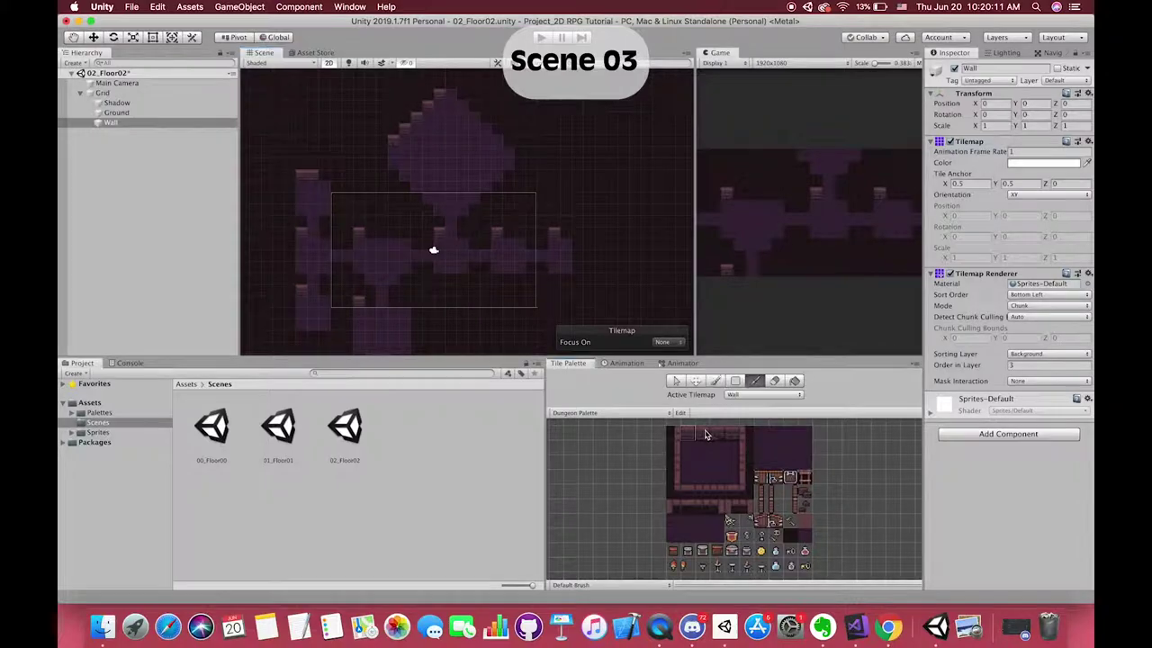
pyautogui.click(449, 87)
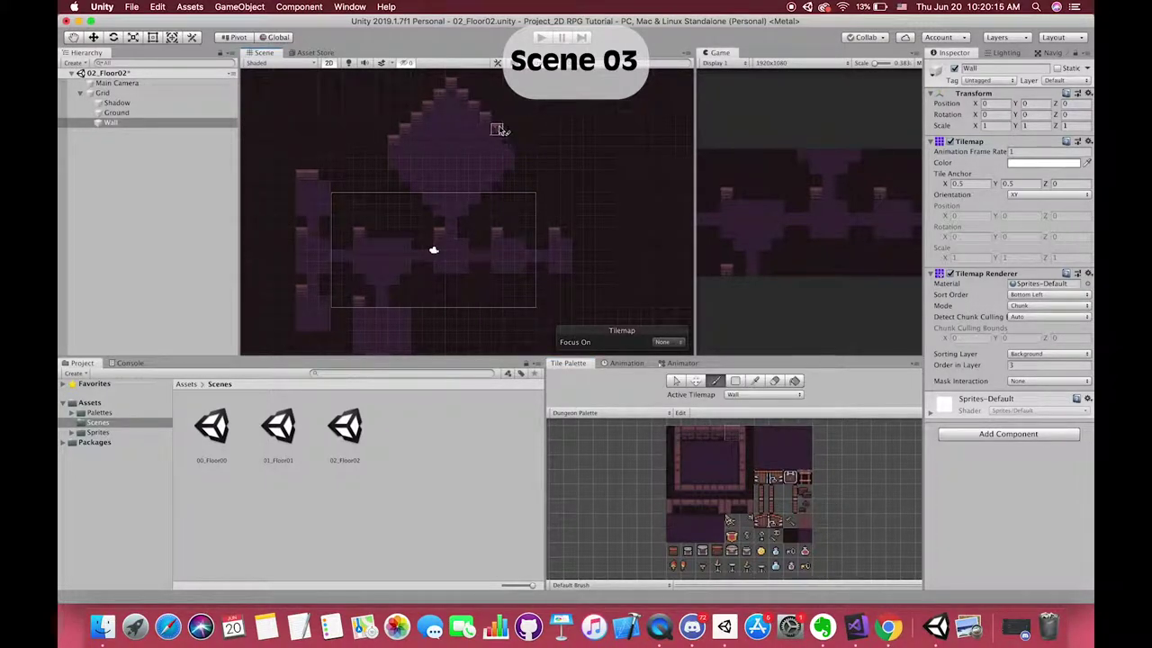
pyautogui.click(515, 232)
pyautogui.click(462, 232)
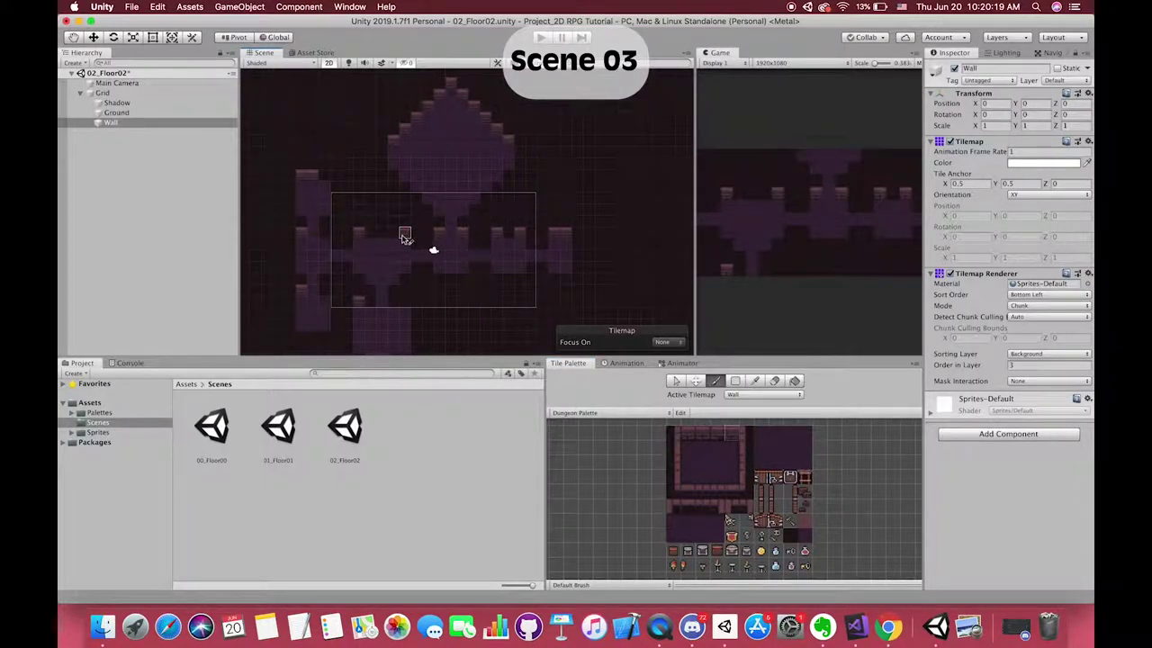
pyautogui.click(405, 303)
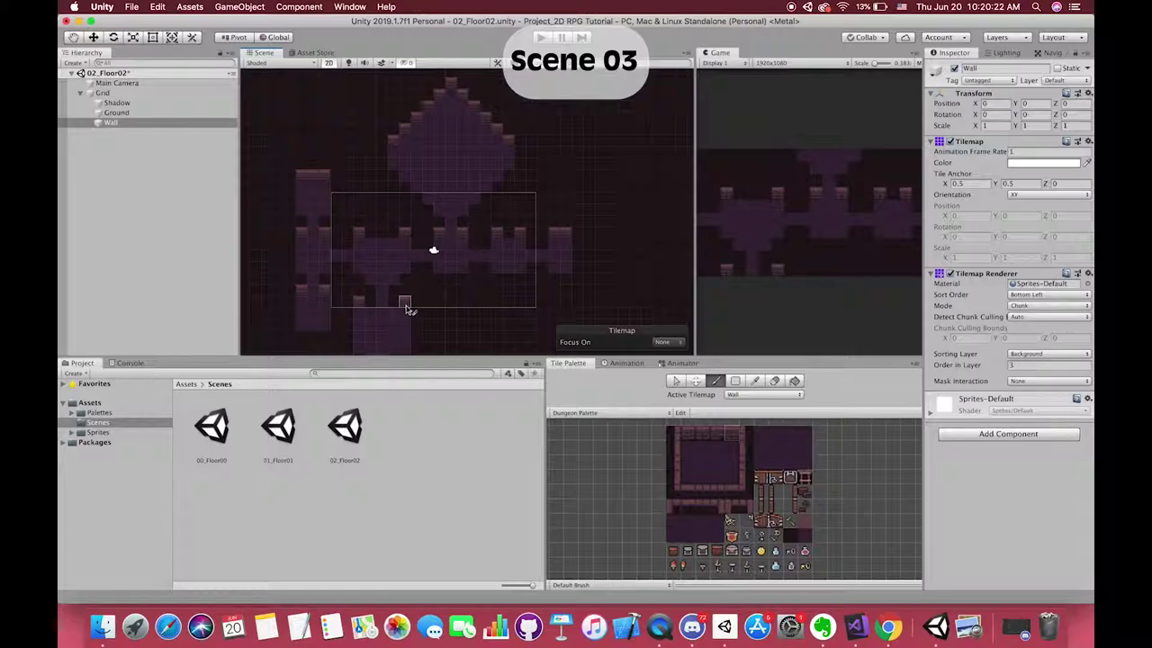
# Paint wall-top tiles along the middle row's left and right sides
pyautogui.click(711, 438)
pyautogui.click(378, 236)
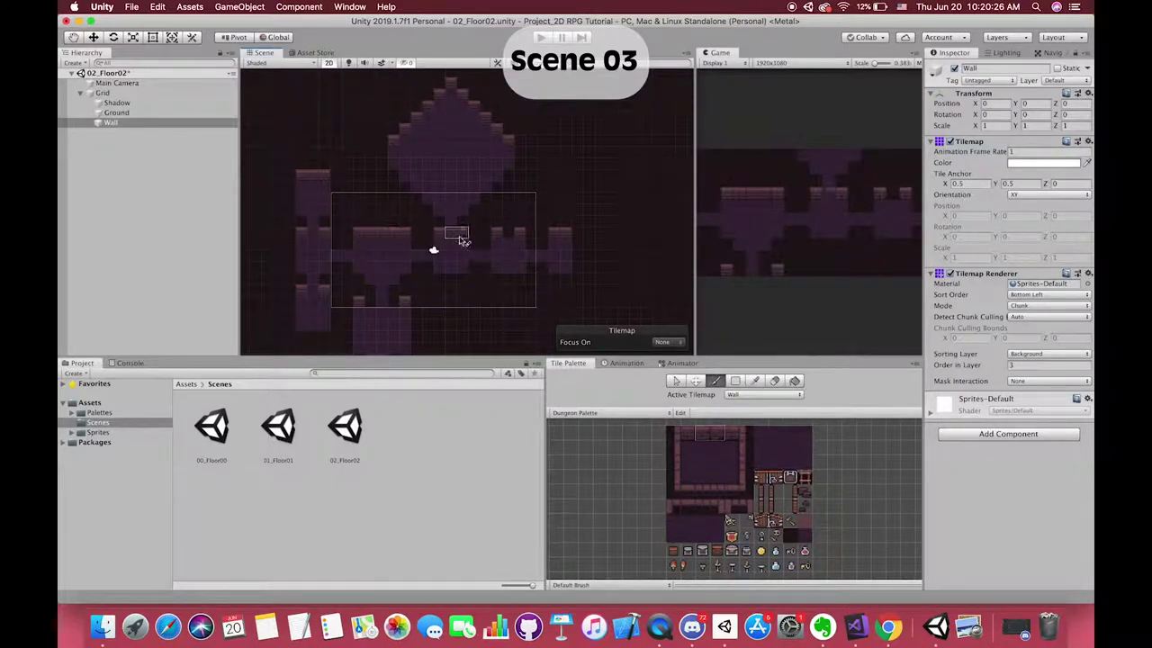
pyautogui.click(506, 236)
pyautogui.click(715, 434)
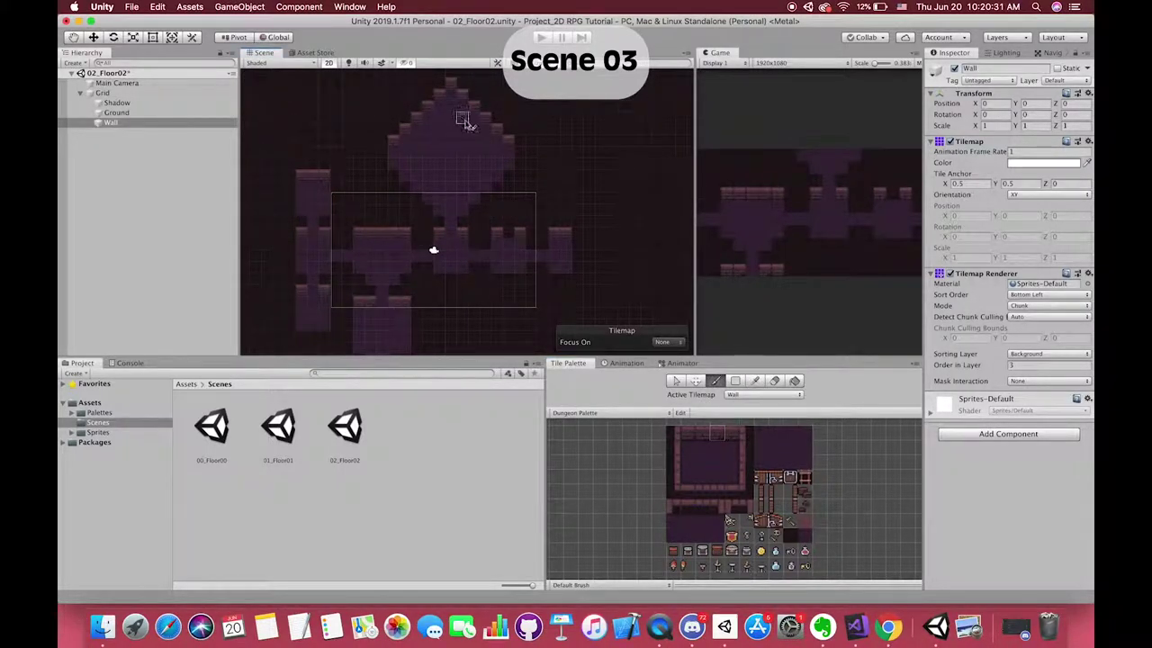
# Paint a four-tile-tall wall column at the diamond's left edge, then pick a two-tile wall block
pyautogui.moveTo(453, 190); pyautogui.dragTo(479, 181, button='middle')
pyautogui.keyDown('ctrl'); pyautogui.moveTo(384, 173); pyautogui.dragTo(384, 216); pyautogui.keyUp('ctrl')
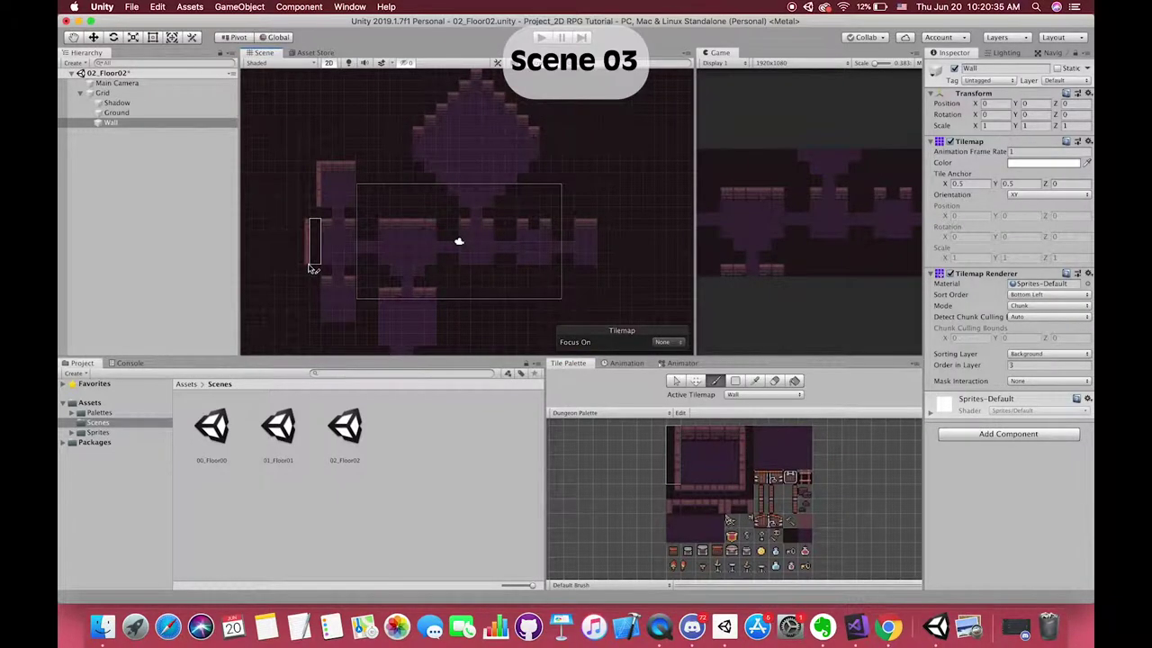
pyautogui.click(406, 184)
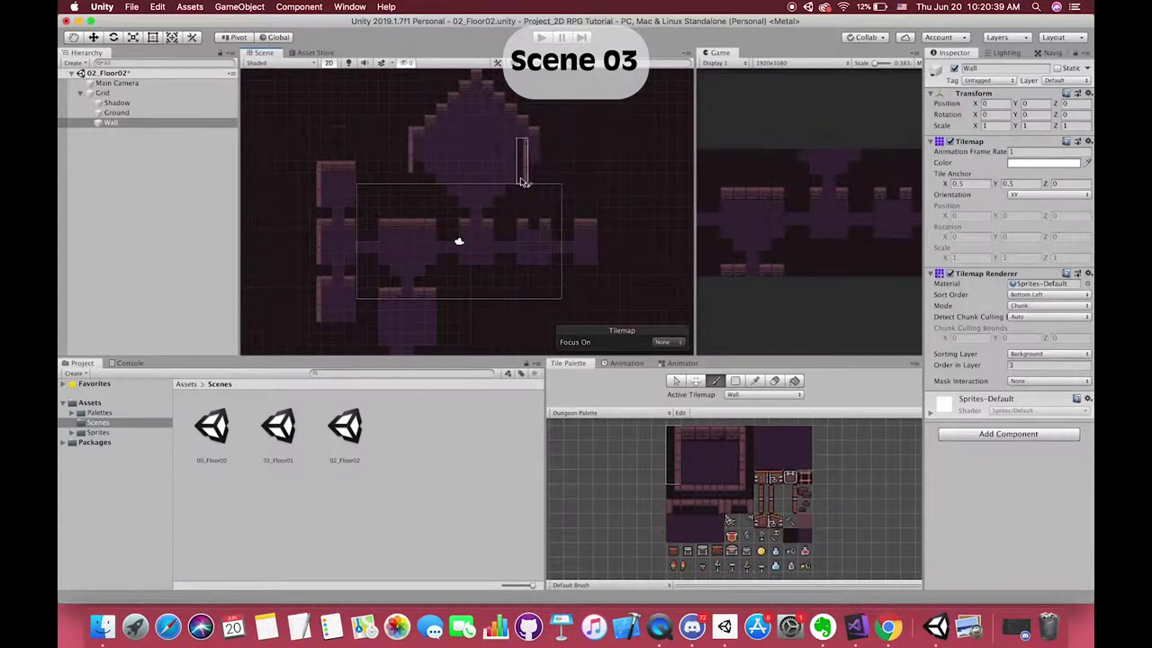
pyautogui.moveTo(673, 433); pyautogui.dragTo(673, 447)
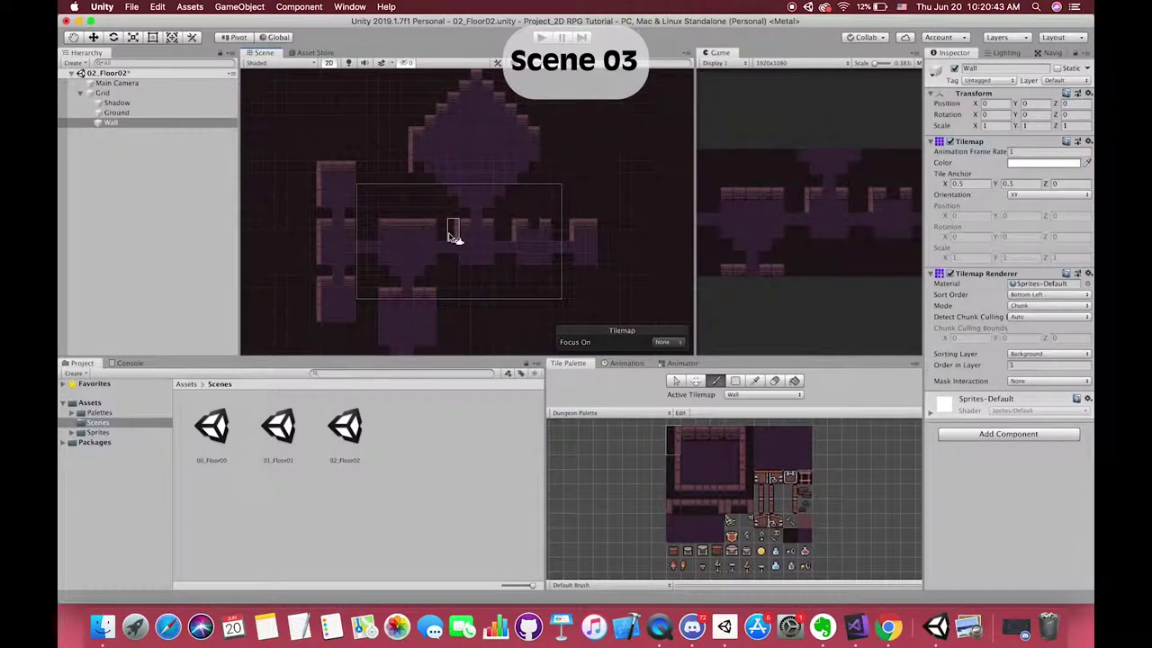
pyautogui.moveTo(398, 291); pyautogui.dragTo(411, 237, button='middle')
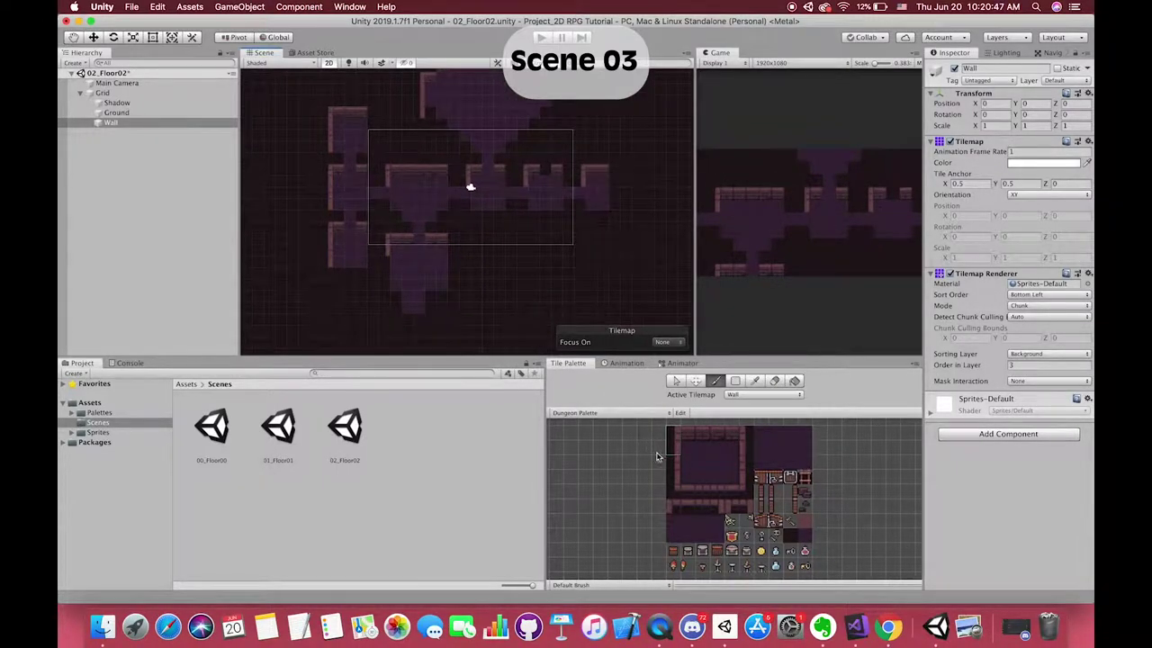
pyautogui.moveTo(386, 282); pyautogui.dragTo(377, 298, button='middle')
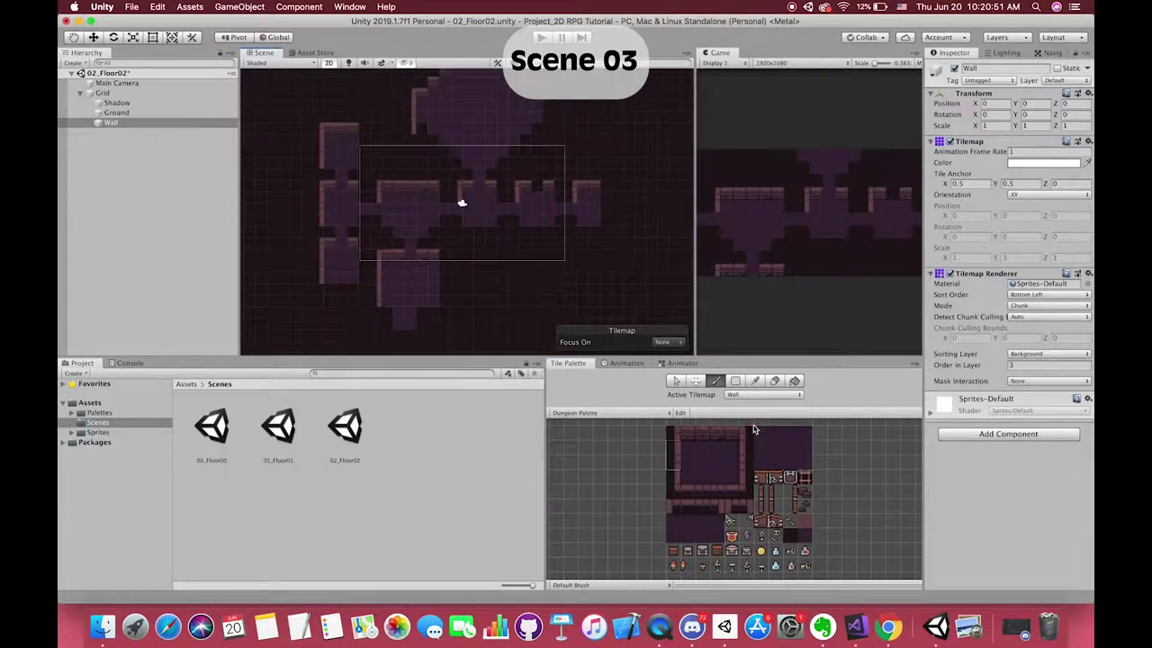
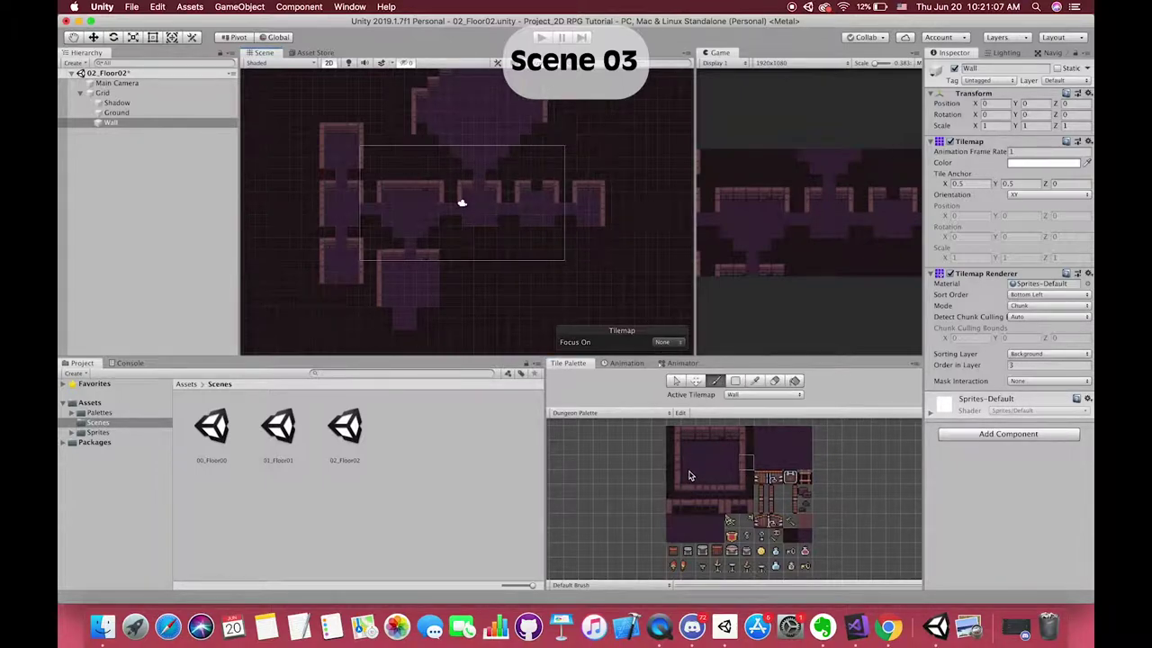
# Paint wall tiles along the upper corridor edges with a two-tile wall piece
pyautogui.moveTo(672, 492); pyautogui.dragTo(689, 492)
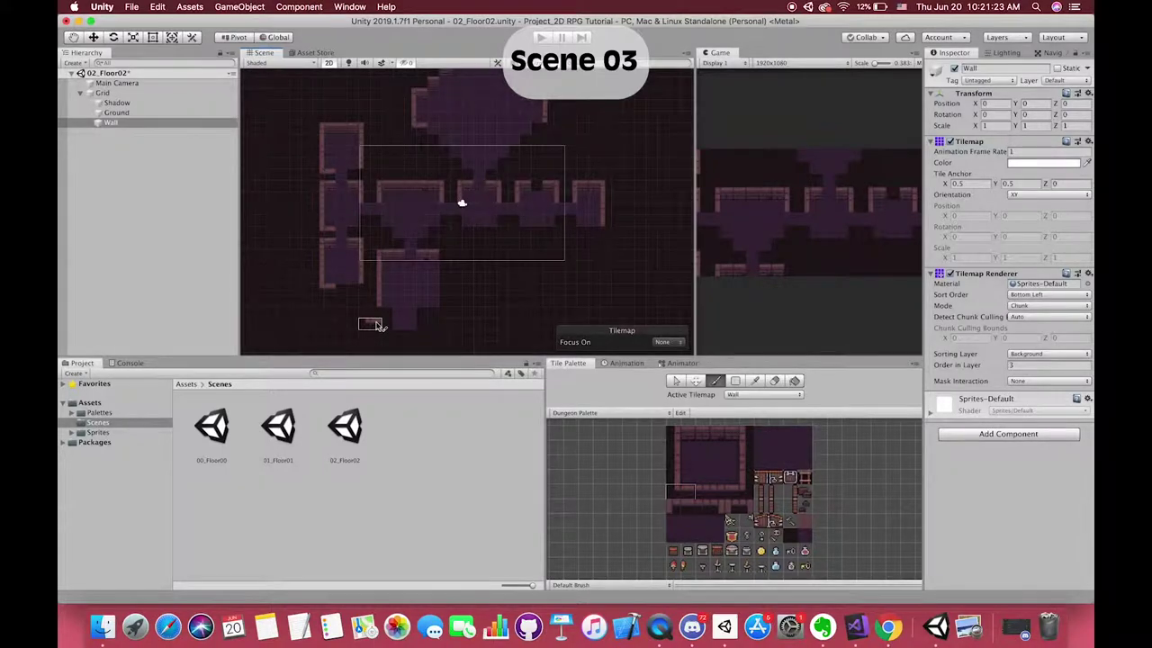
pyautogui.scroll(-3, 297, 191)
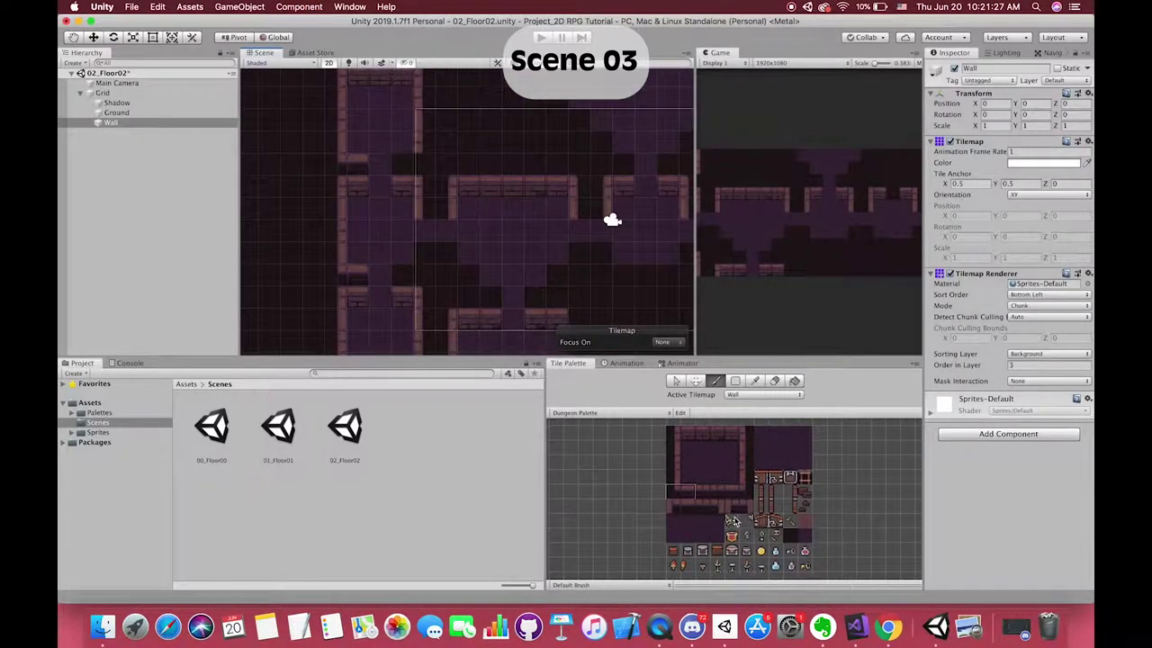
pyautogui.moveTo(432, 312)
pyautogui.mouseDown(button='middle')
pyautogui.moveTo(415, 241)
pyautogui.moveTo(389, 270)
pyautogui.mouseUp(button='middle')
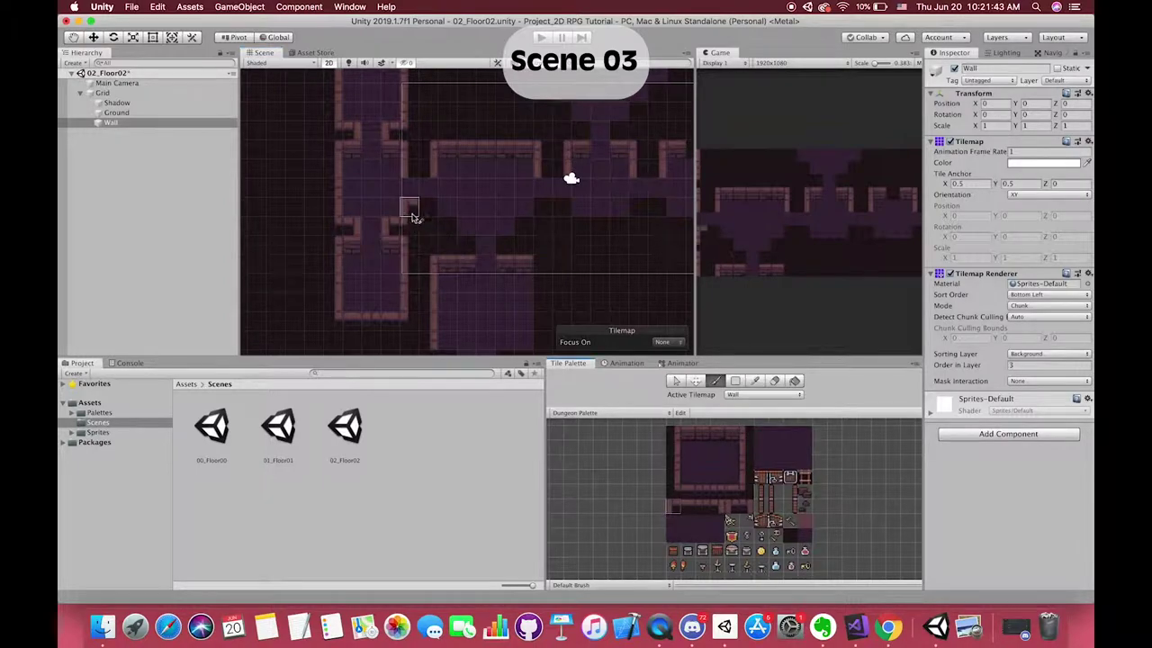
pyautogui.click(411, 207)
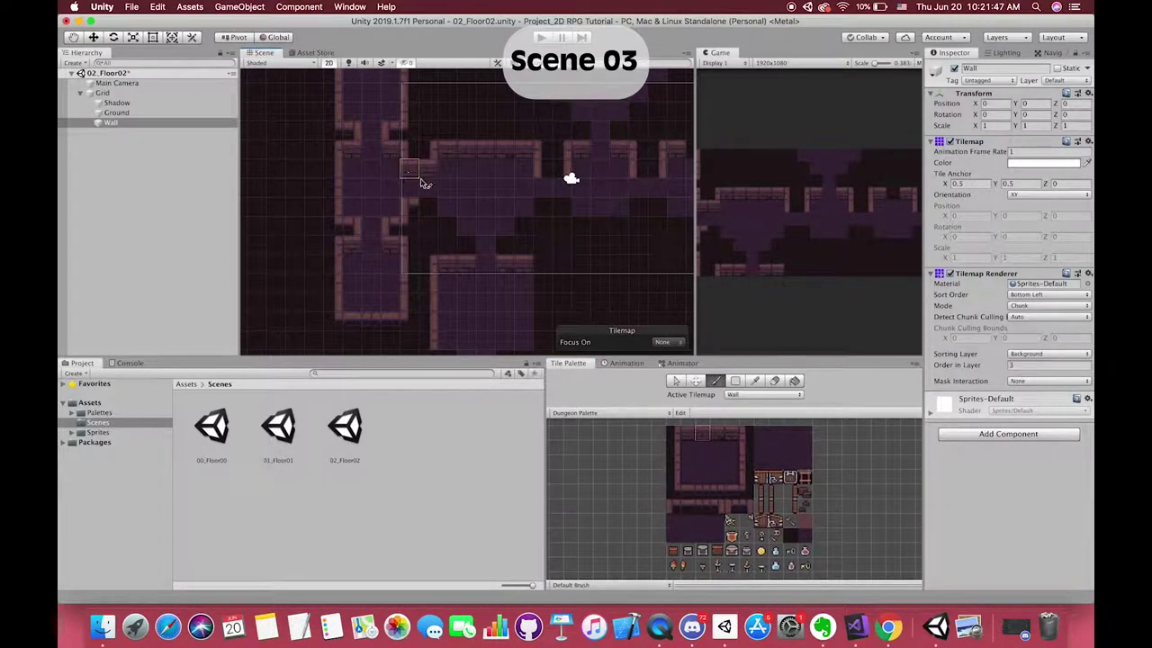
pyautogui.press('f')
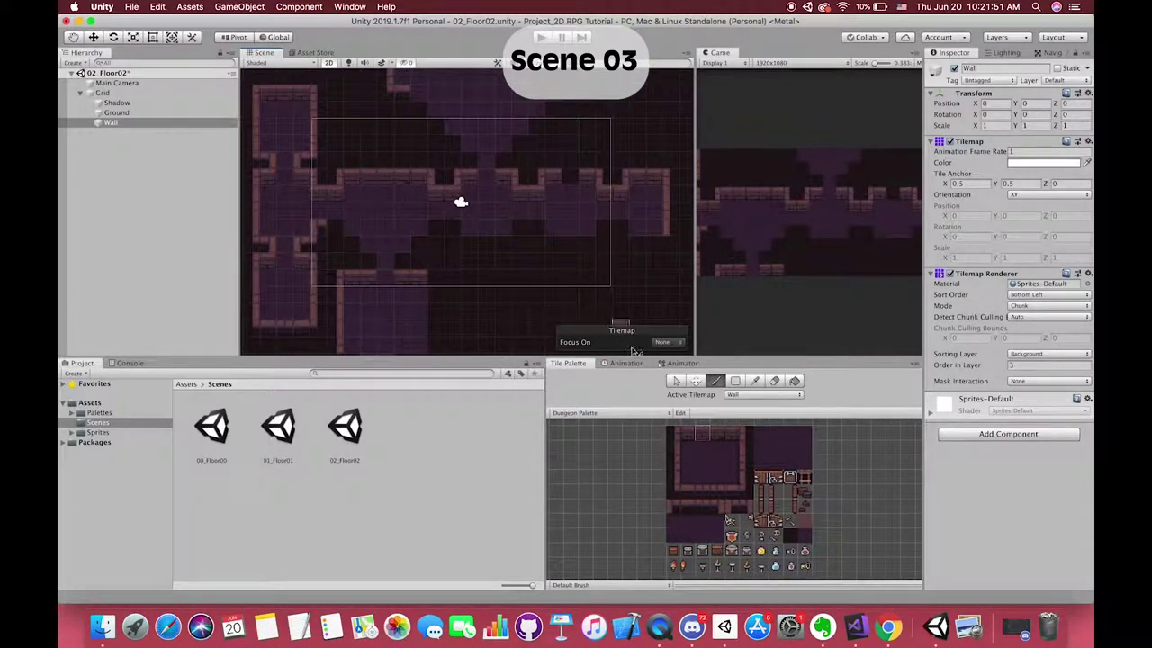
pyautogui.scroll(-2, 600, 180)
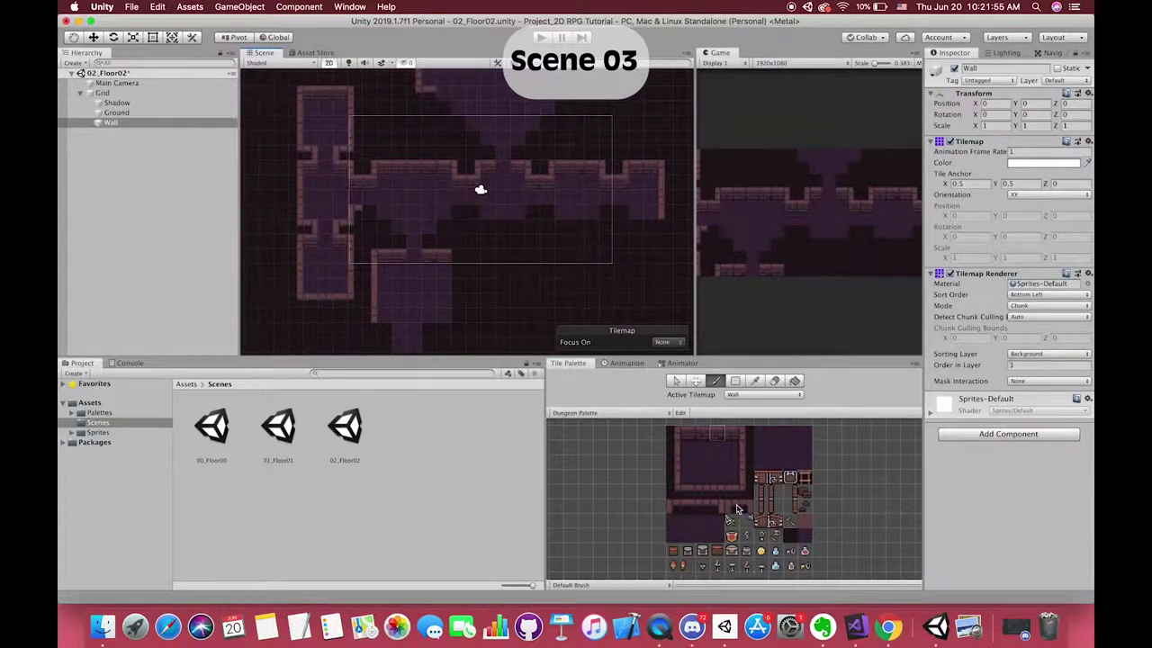
pyautogui.moveTo(372, 218)
pyautogui.mouseDown()
pyautogui.moveTo(399, 244)
pyautogui.moveTo(453, 221)
pyautogui.mouseUp()
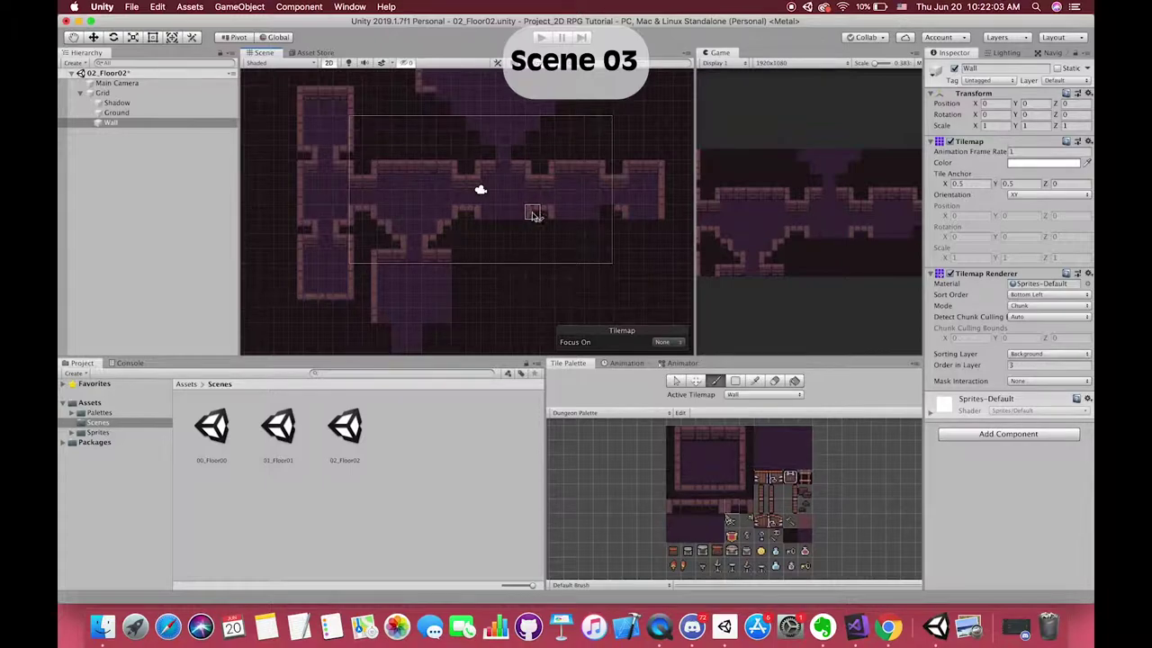
pyautogui.click(591, 214)
# Paint wall tiles along the lower room's edge using a different wall tile
pyautogui.click(677, 492)
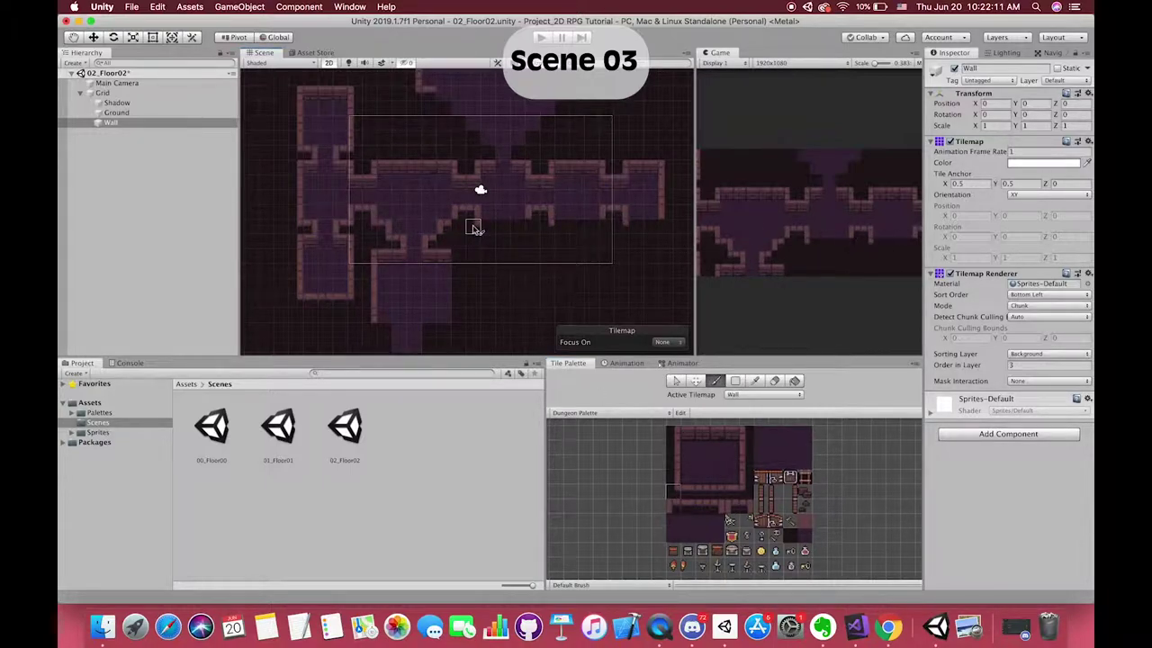
pyautogui.keyDown('ctrl'); pyautogui.moveTo(474, 227); pyautogui.dragTo(504, 229); pyautogui.keyUp('ctrl')
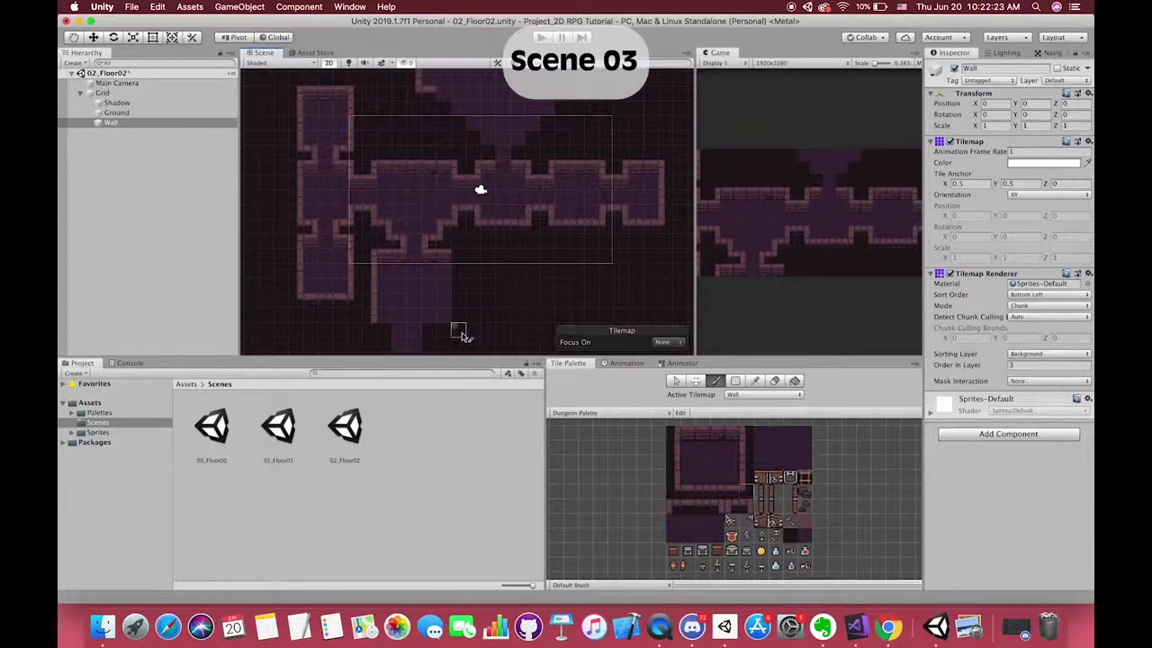
pyautogui.moveTo(461, 334); pyautogui.dragTo(470, 288, button='middle')
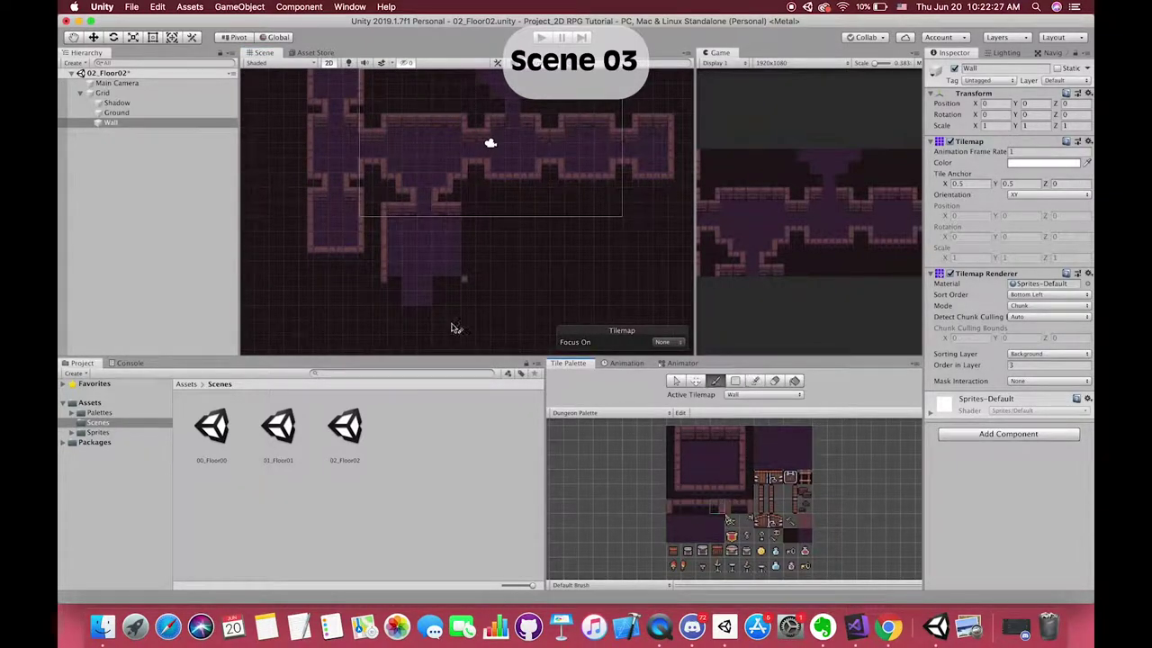
pyautogui.moveTo(747, 433); pyautogui.dragTo(747, 479)
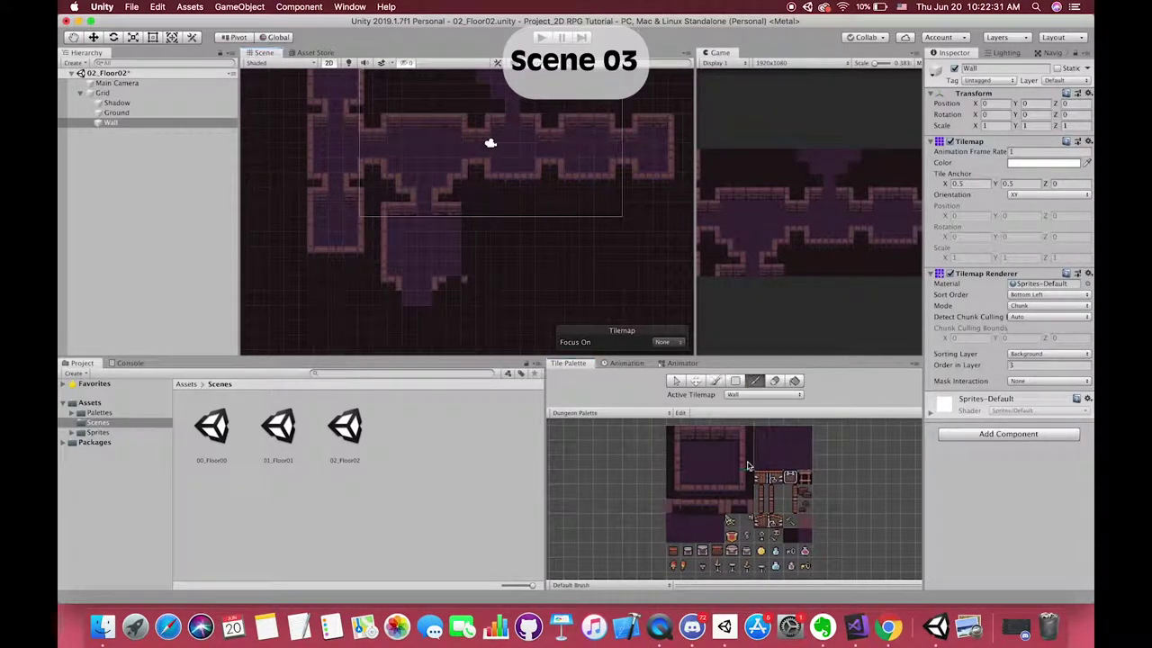
pyautogui.click(731, 493)
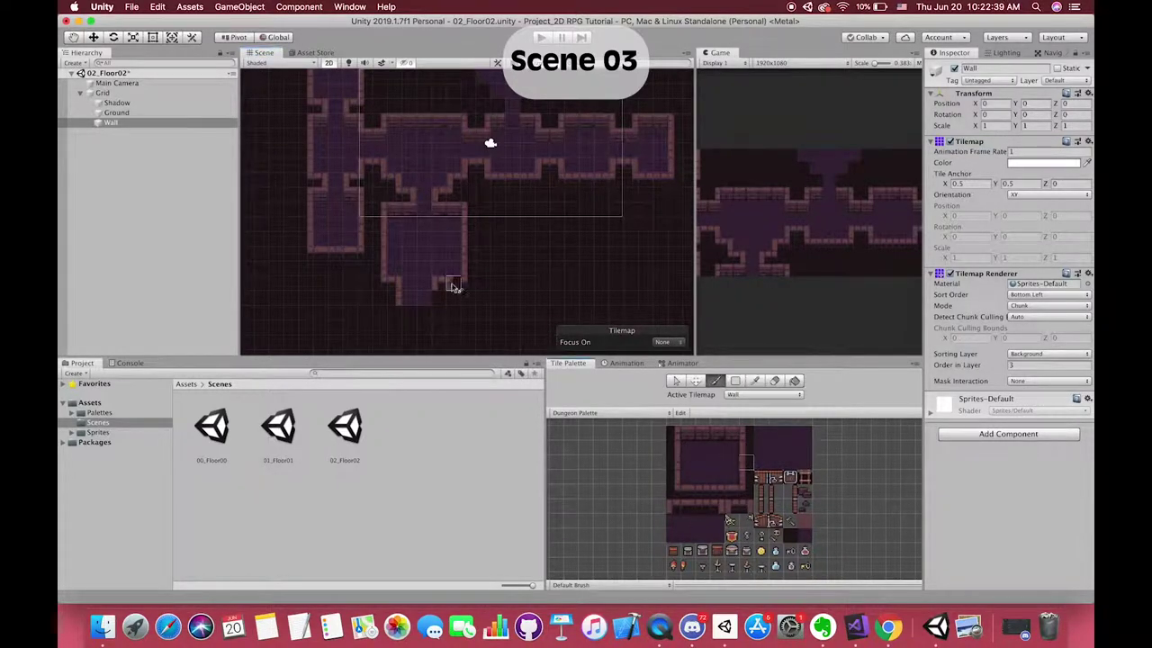
pyautogui.scroll(5, 458, 275)
pyautogui.click(717, 505)
pyautogui.moveTo(428, 203); pyautogui.dragTo(477, 258)
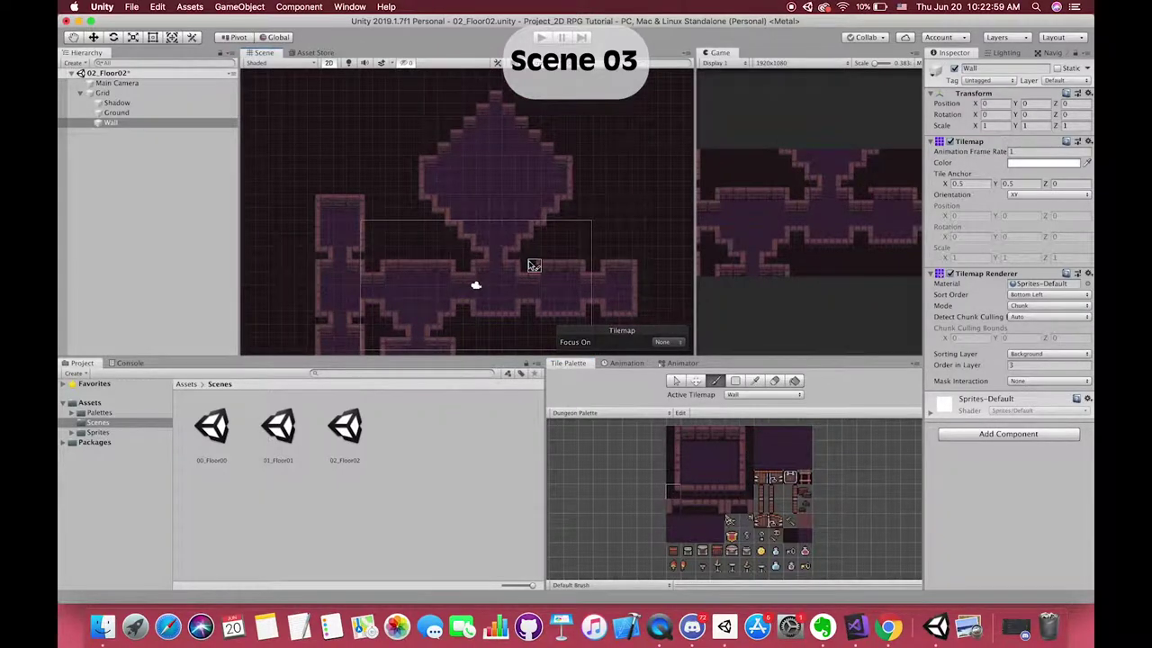
# Select the left-wall tile and another wall tile from the Tile Palette
pyautogui.scroll(2, 530, 260)
pyautogui.scroll(2, 424, 211)
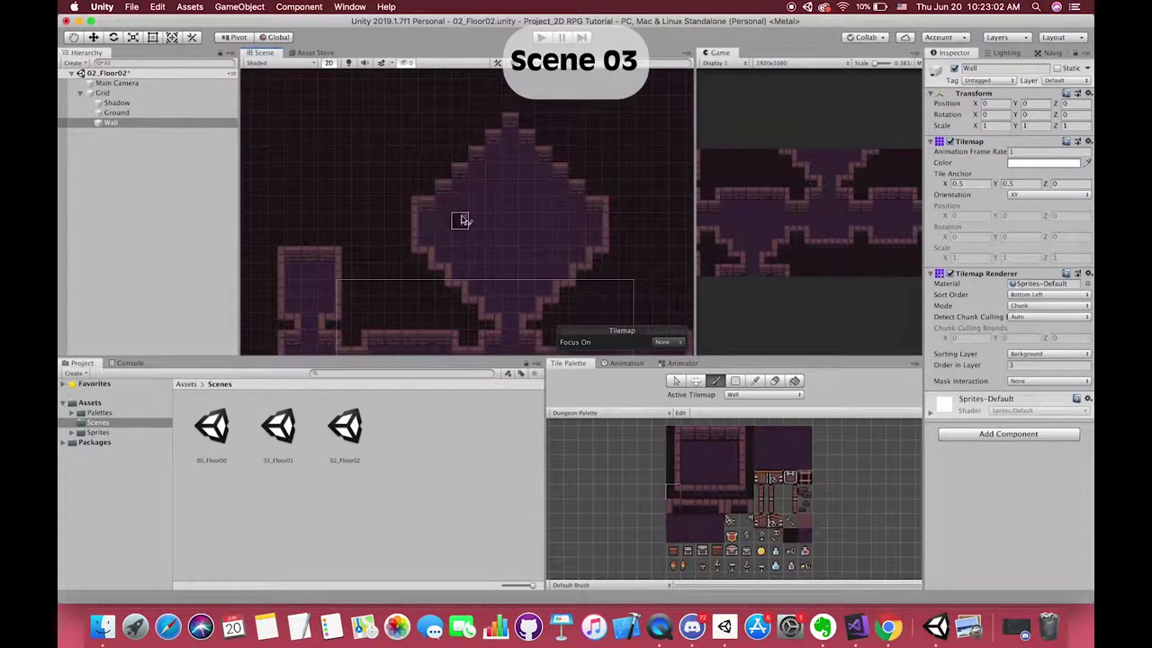
pyautogui.click(673, 462)
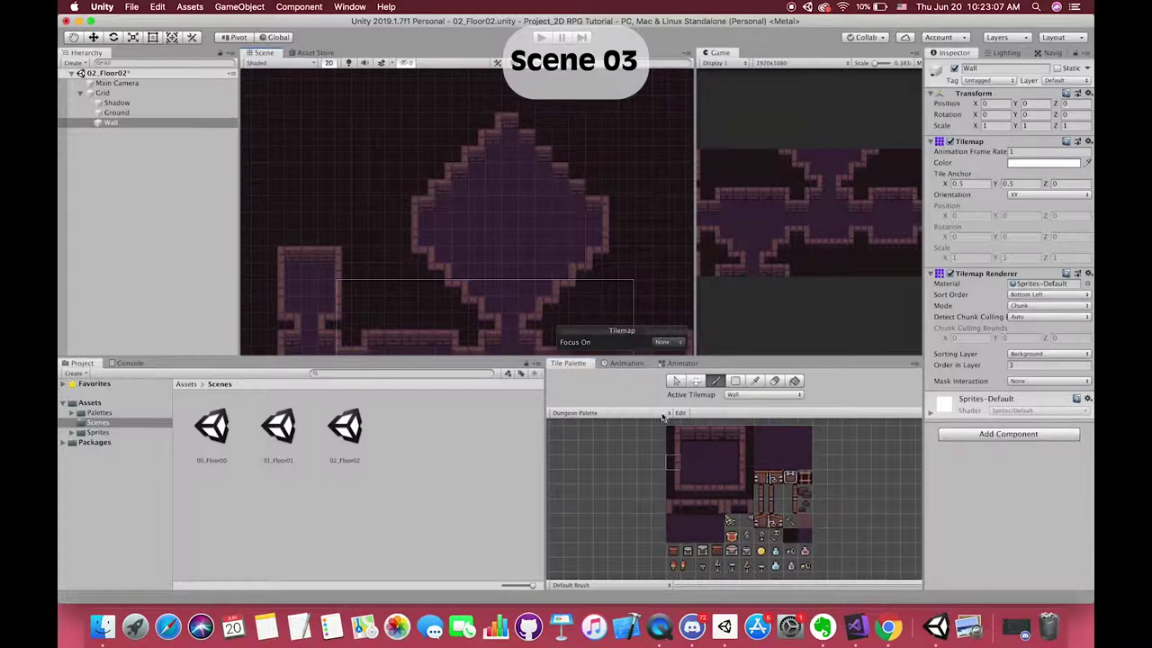
pyautogui.click(745, 462)
pyautogui.scroll(-1, 530, 288)
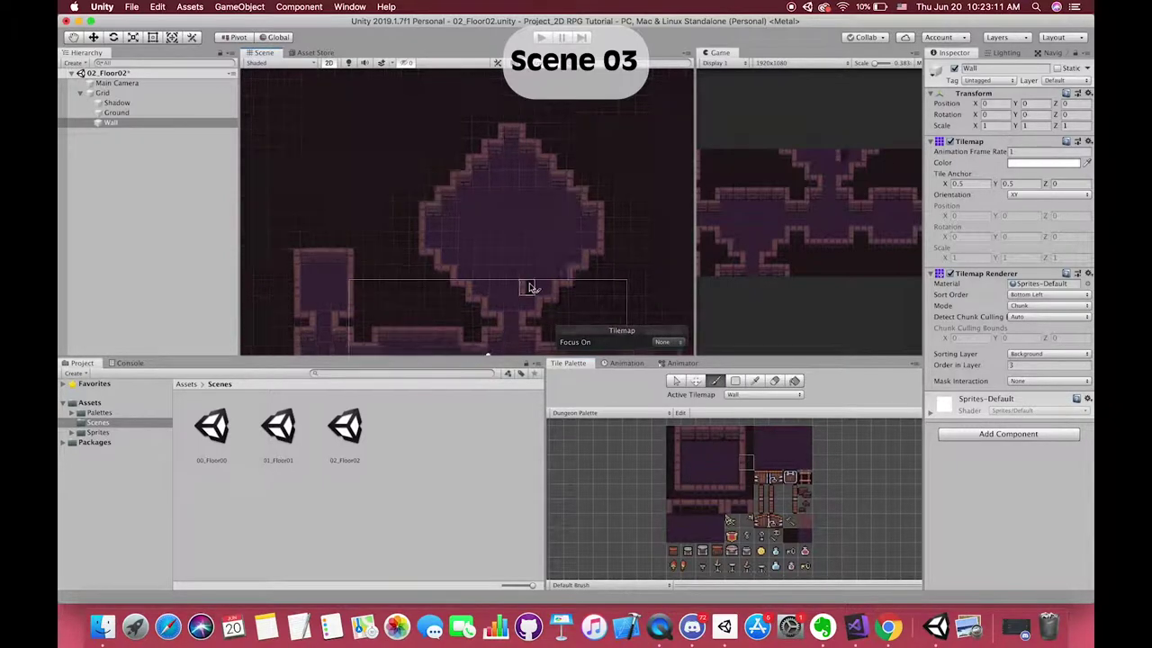
pyautogui.scroll(-3, 488, 257)
pyautogui.scroll(2, 478, 186)
pyautogui.scroll(2, 501, 162)
pyautogui.scroll(2, 503, 152)
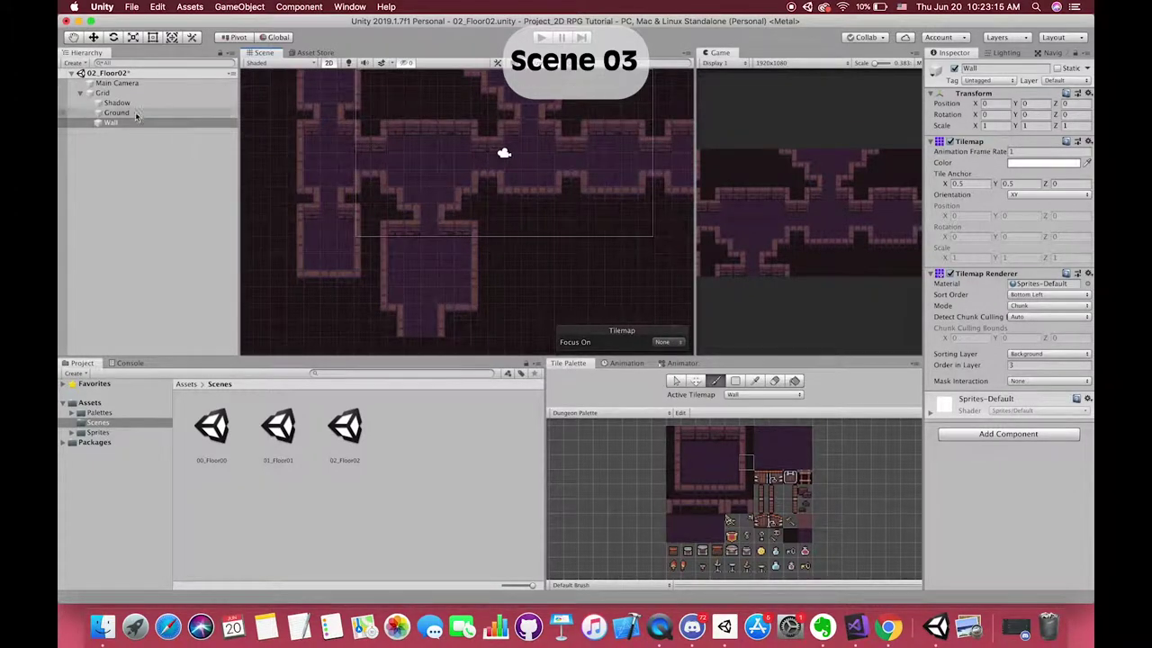
# Switch between the Ground, Wall and Shadow tilemaps, ending on Ground
pyautogui.click(135, 113)
pyautogui.click(111, 122)
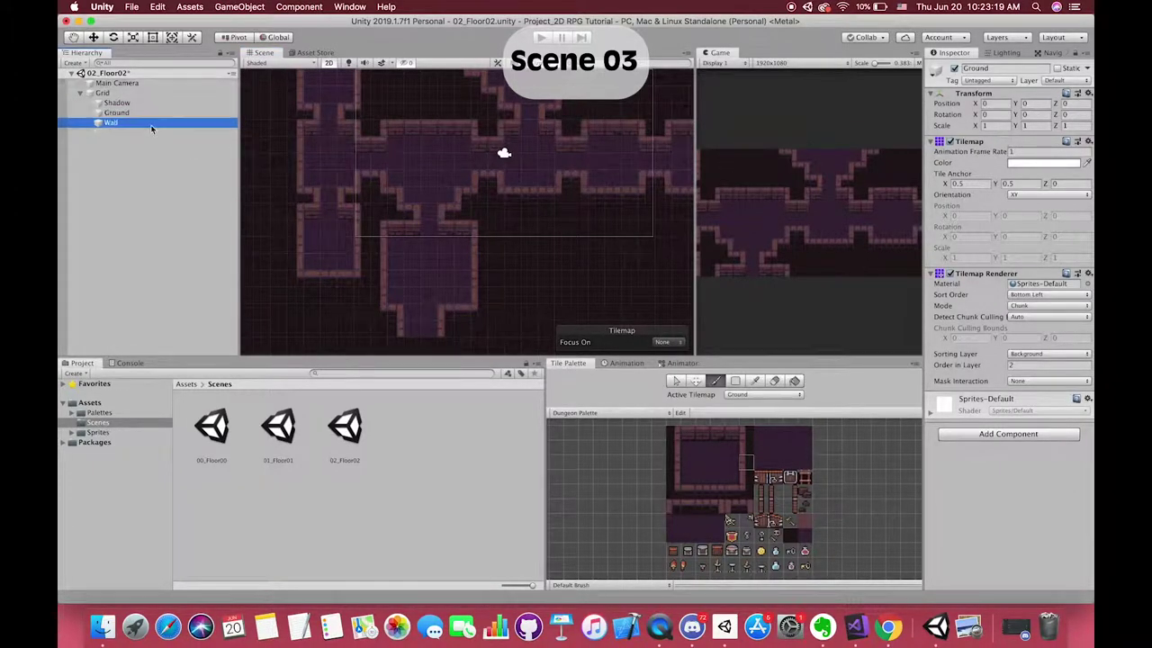
pyautogui.scroll(-1, 446, 270)
pyautogui.scroll(-1, 446, 270)
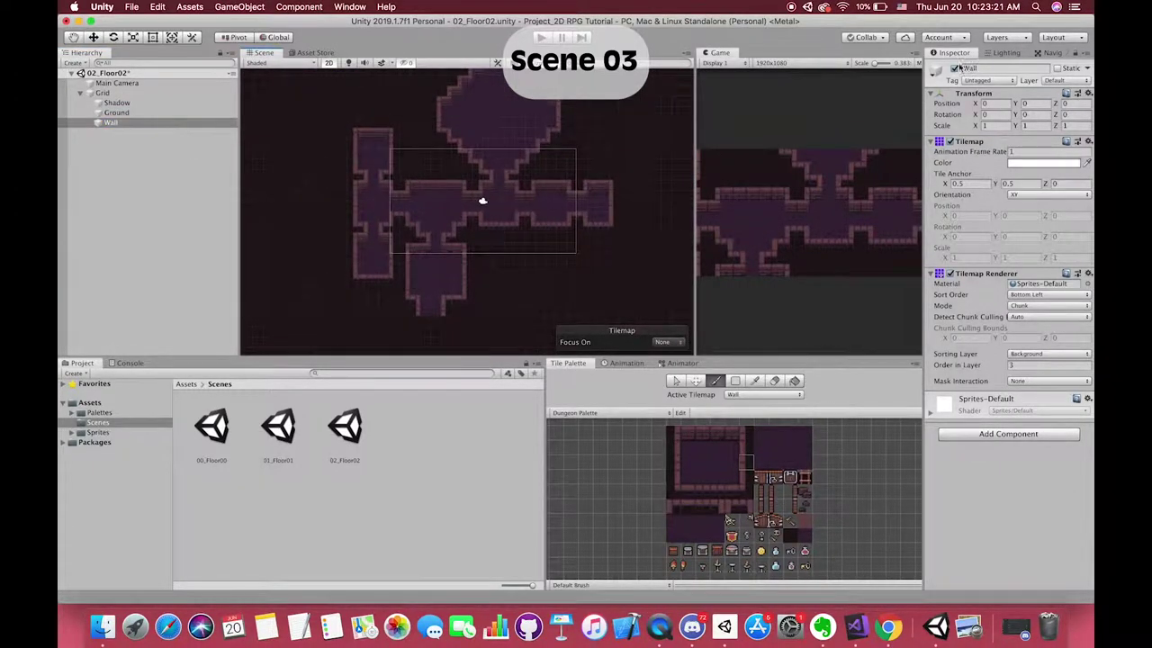
pyautogui.click(117, 103)
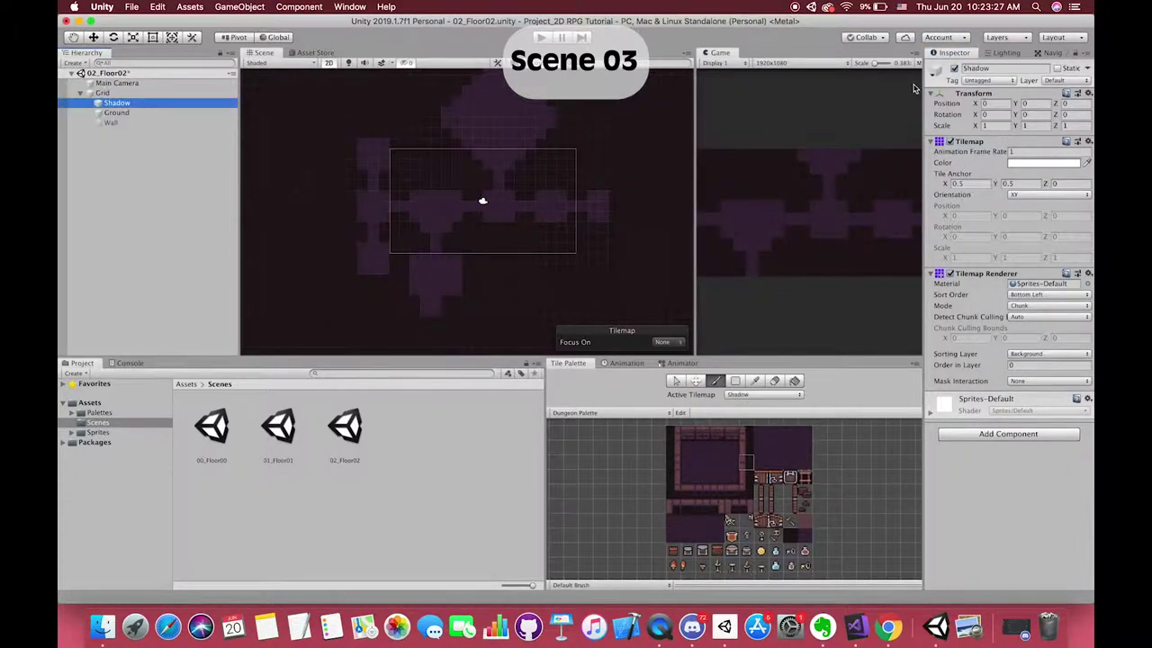
pyautogui.click(117, 112)
pyautogui.scroll(3, 360, 301)
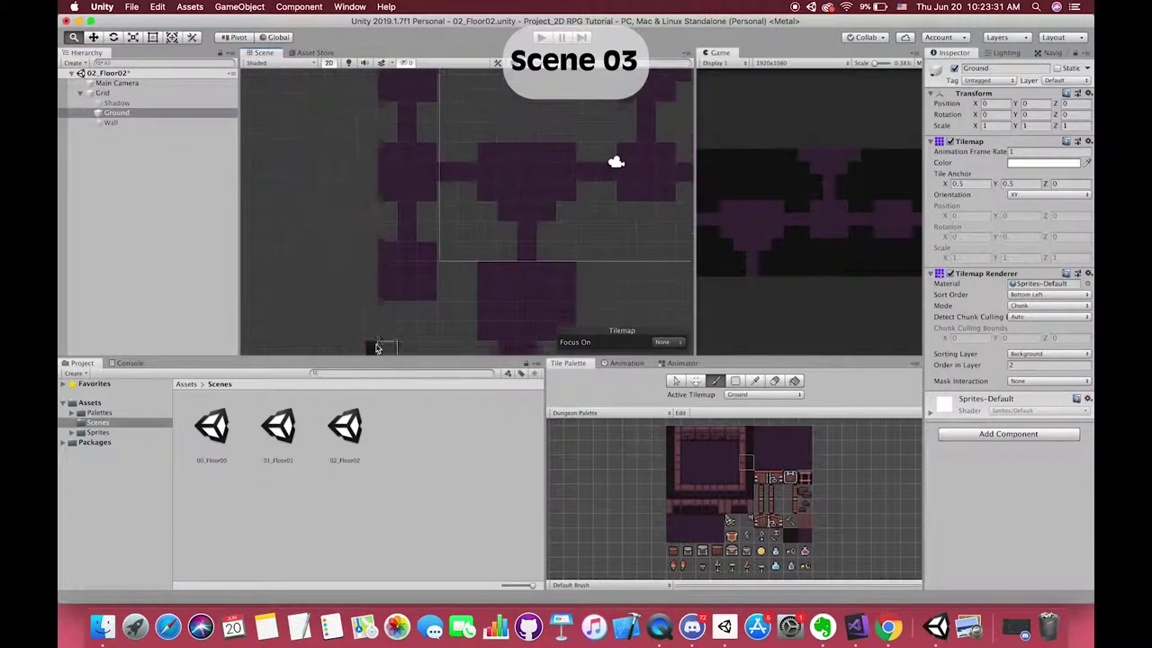
pyautogui.scroll(2, 393, 283)
# Pick floor tiles from the palette for the checkered pattern
pyautogui.click(689, 451)
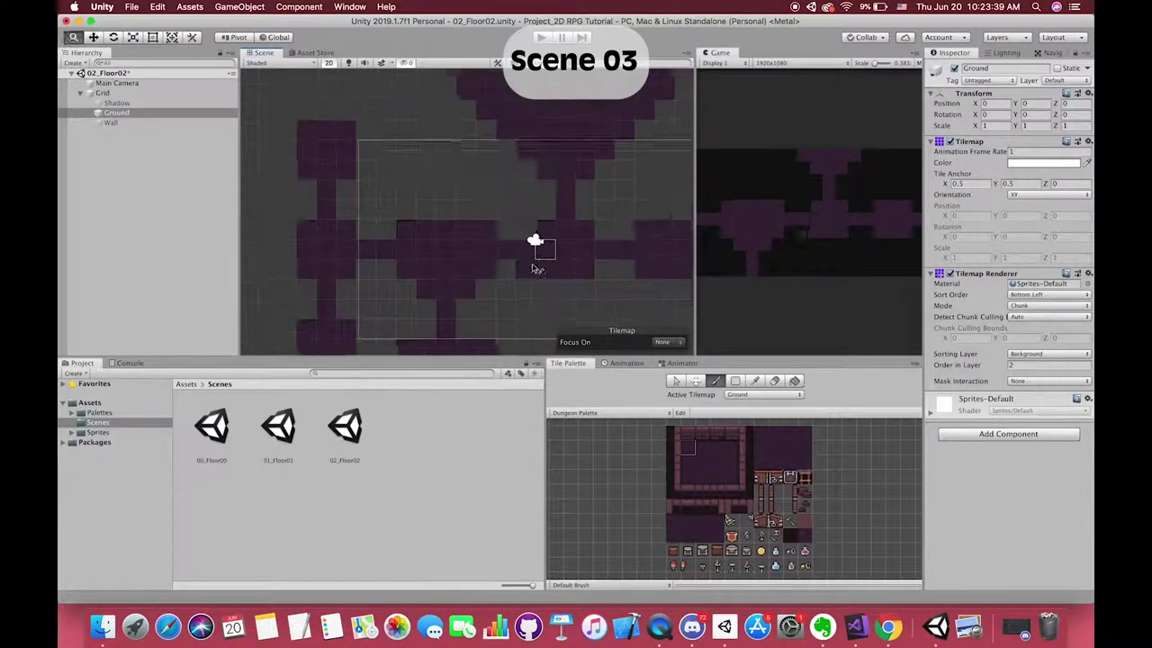
pyautogui.scroll(5, 527, 250)
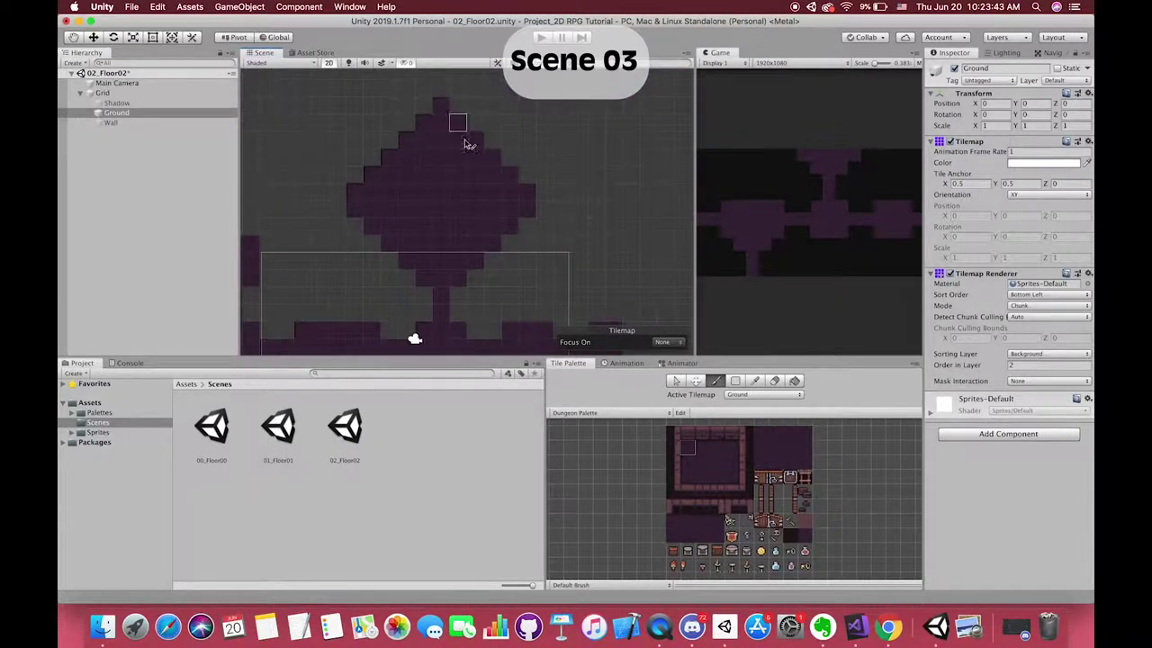
pyautogui.scroll(-3, 468, 144)
pyautogui.click(729, 460)
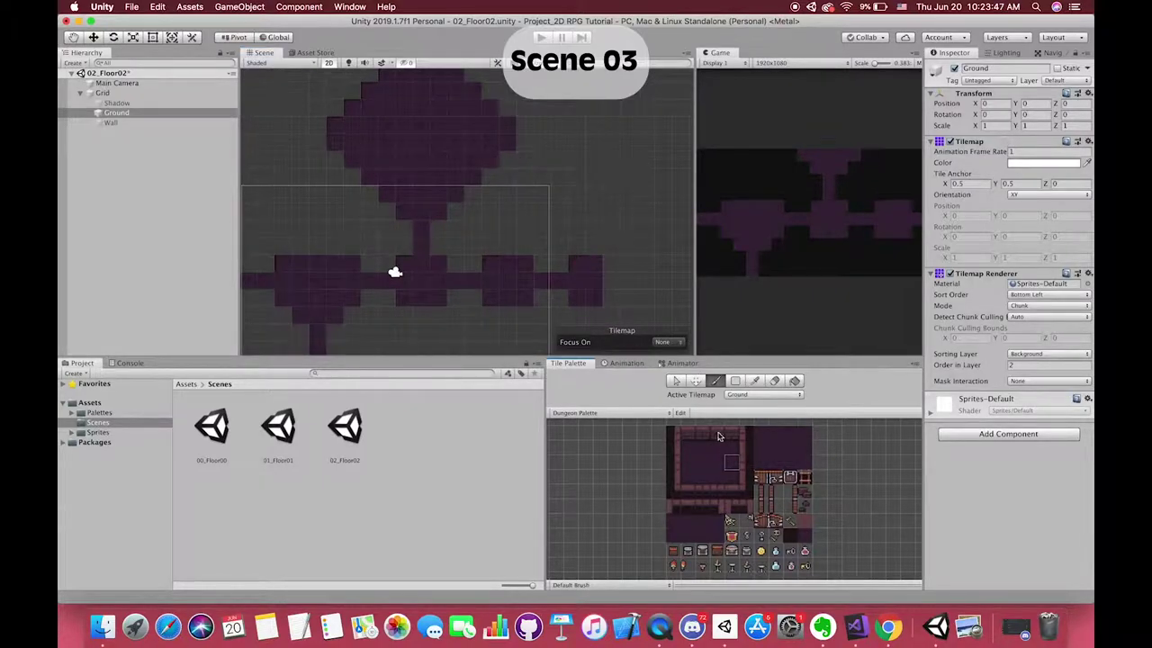
pyautogui.scroll(2, 470, 252)
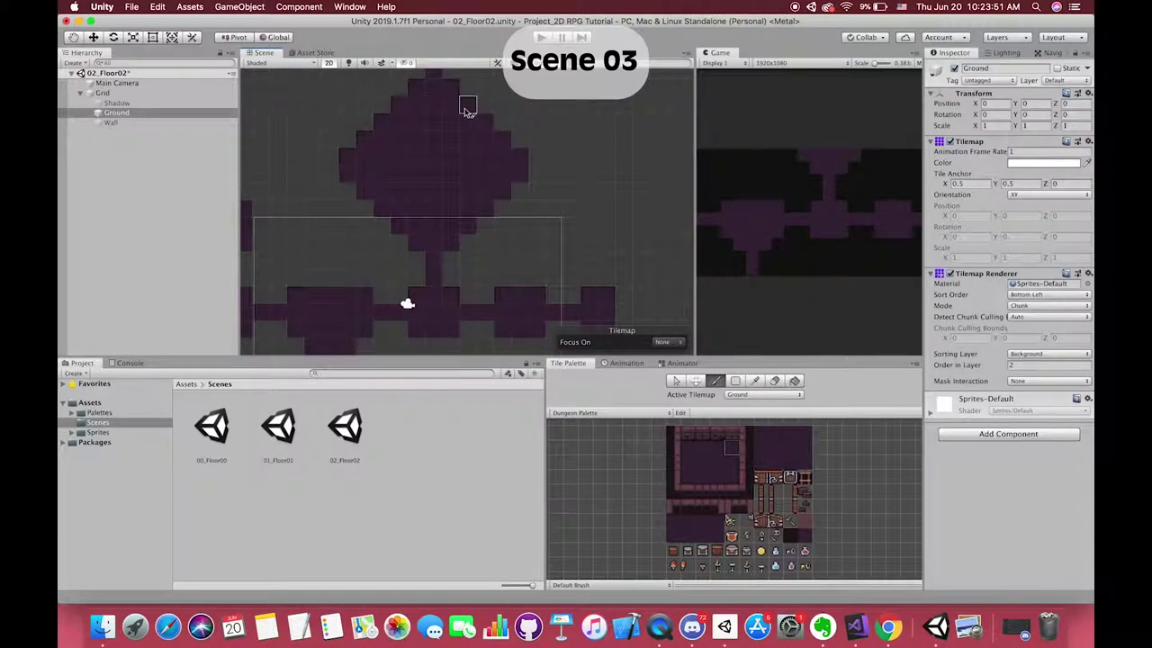
pyautogui.hscroll(-4, 504, 225)
pyautogui.scroll(-2, 518, 270)
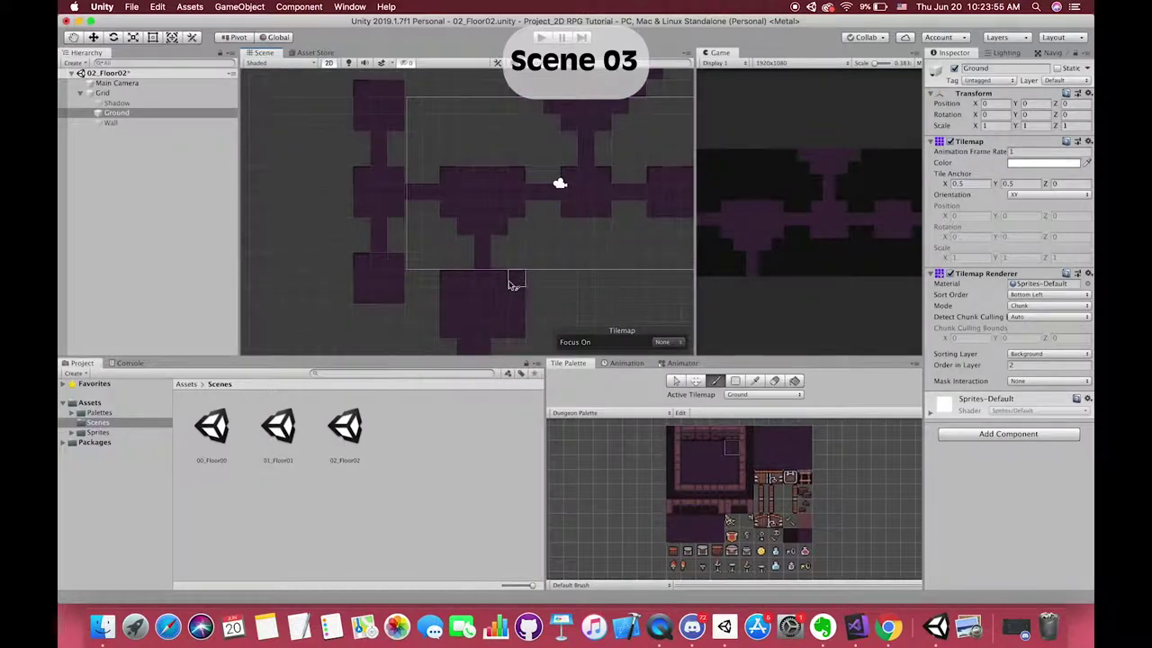
pyautogui.click(687, 477)
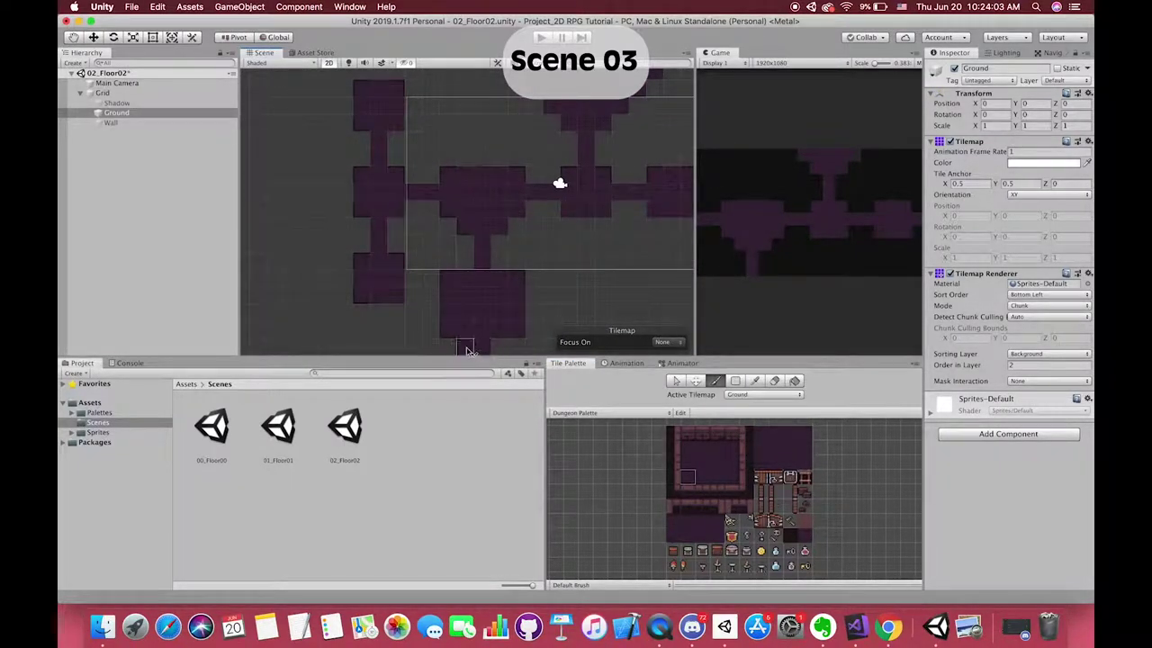
# Pan around the Scene view to inspect the dungeon floor layout
pyautogui.hscroll(2, 442, 285)
pyautogui.scroll(-2, 441, 274)
pyautogui.scroll(1, 489, 244)
pyautogui.scroll(1, 524, 195)
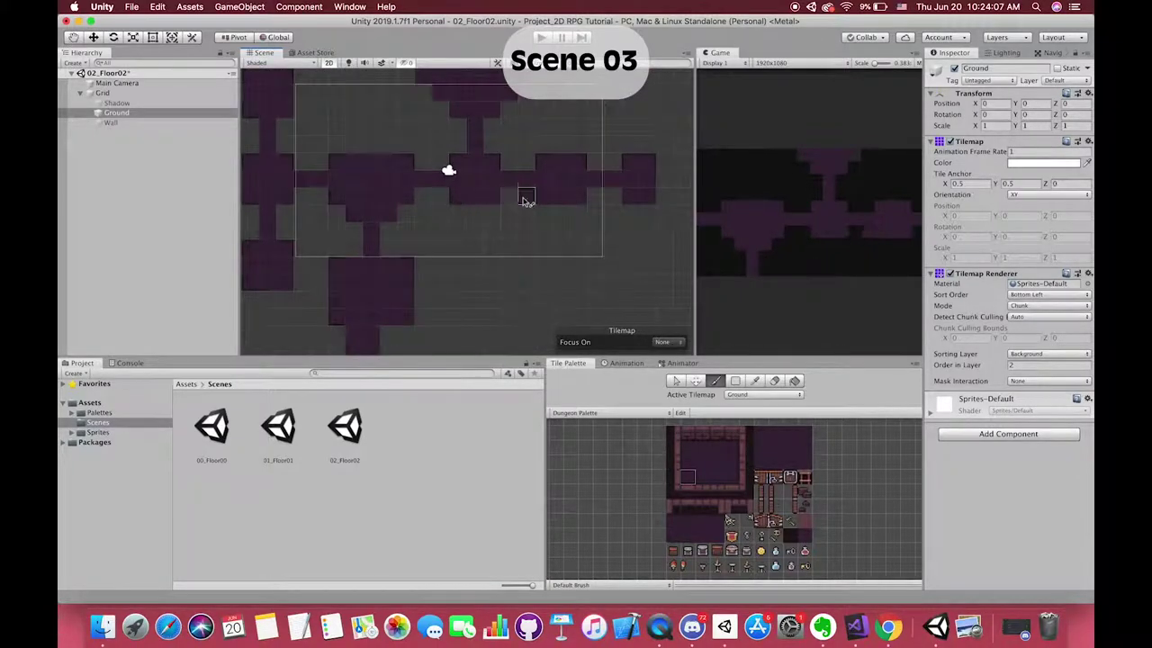
pyautogui.scroll(3, 447, 168)
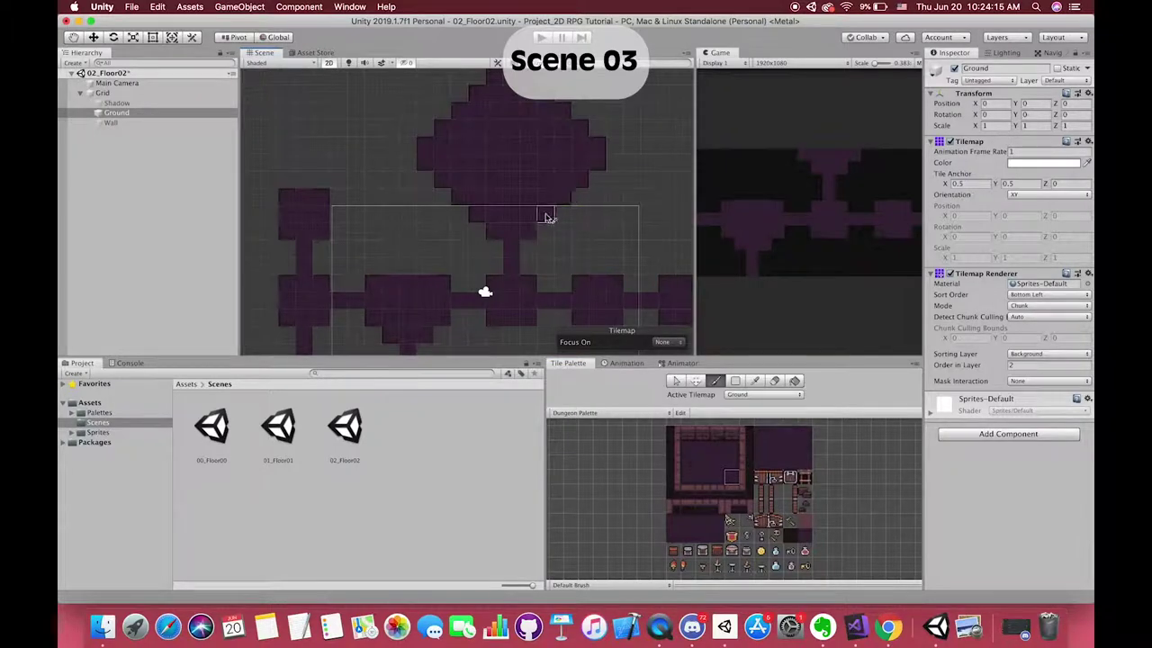
pyautogui.scroll(-1, 640, 274)
pyautogui.hscroll(1, 641, 274)
pyautogui.hscroll(-5, 512, 280)
pyautogui.scroll(-1, 512, 280)
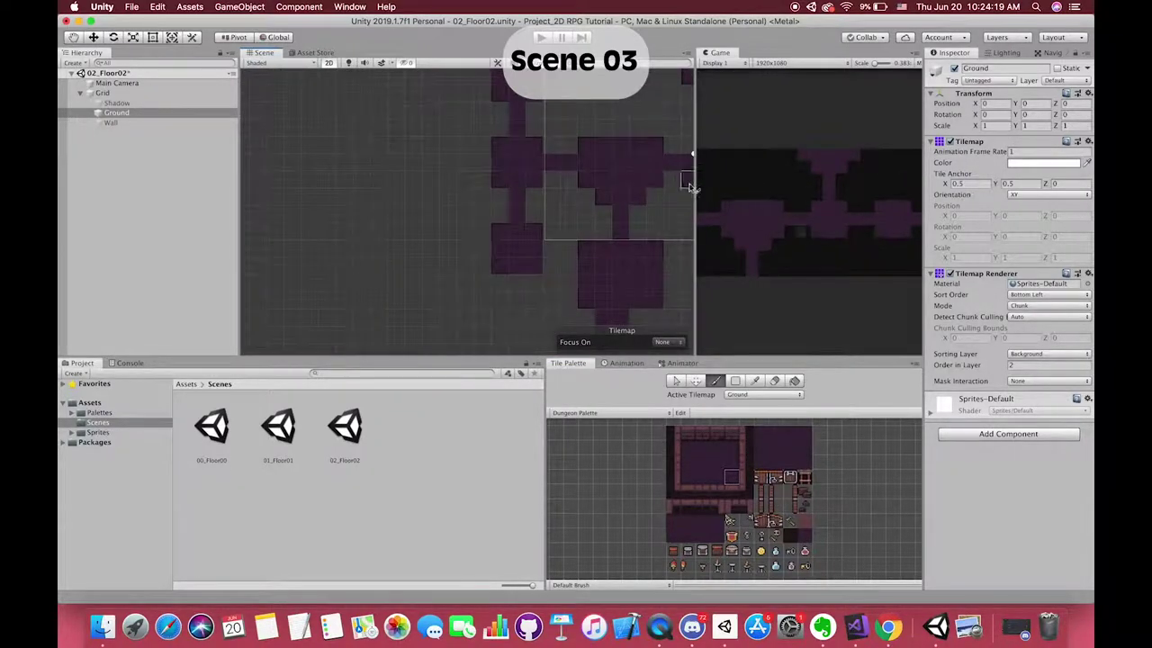
pyautogui.scroll(2, 618, 231)
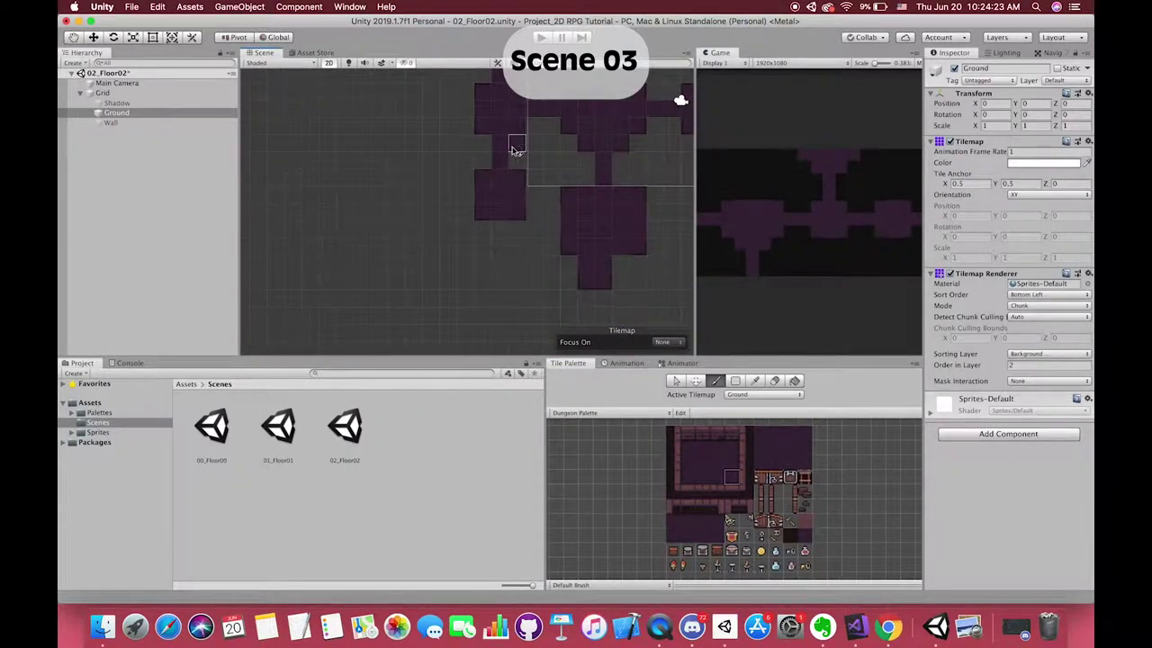
pyautogui.hscroll(2, 534, 252)
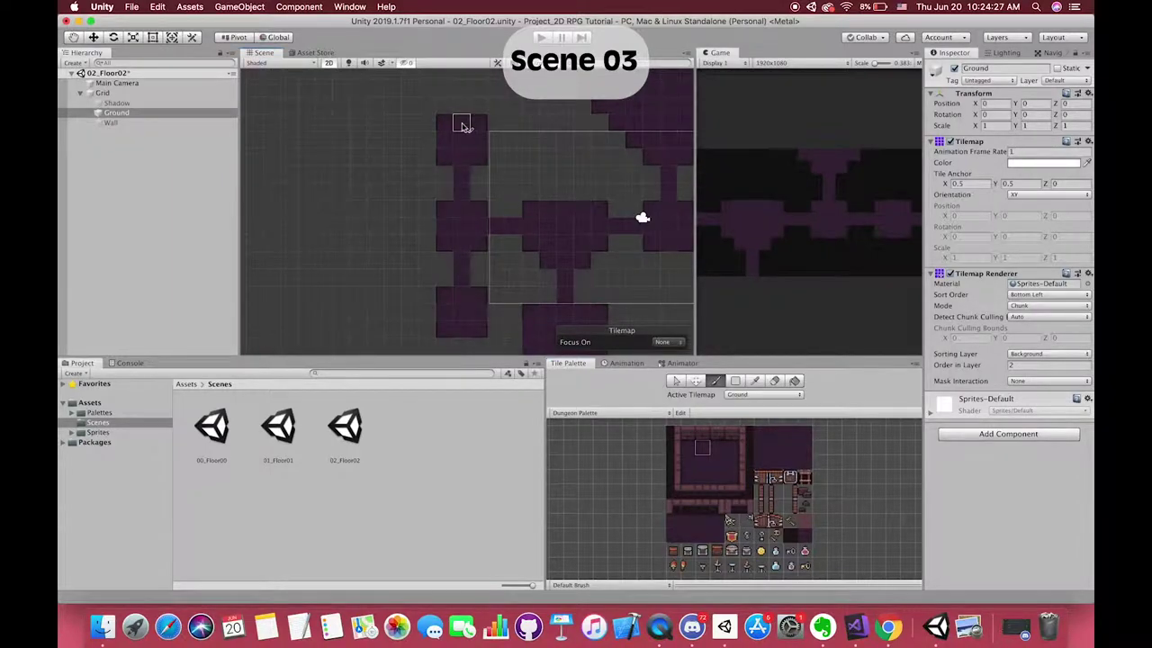
pyautogui.hscroll(5, 579, 239)
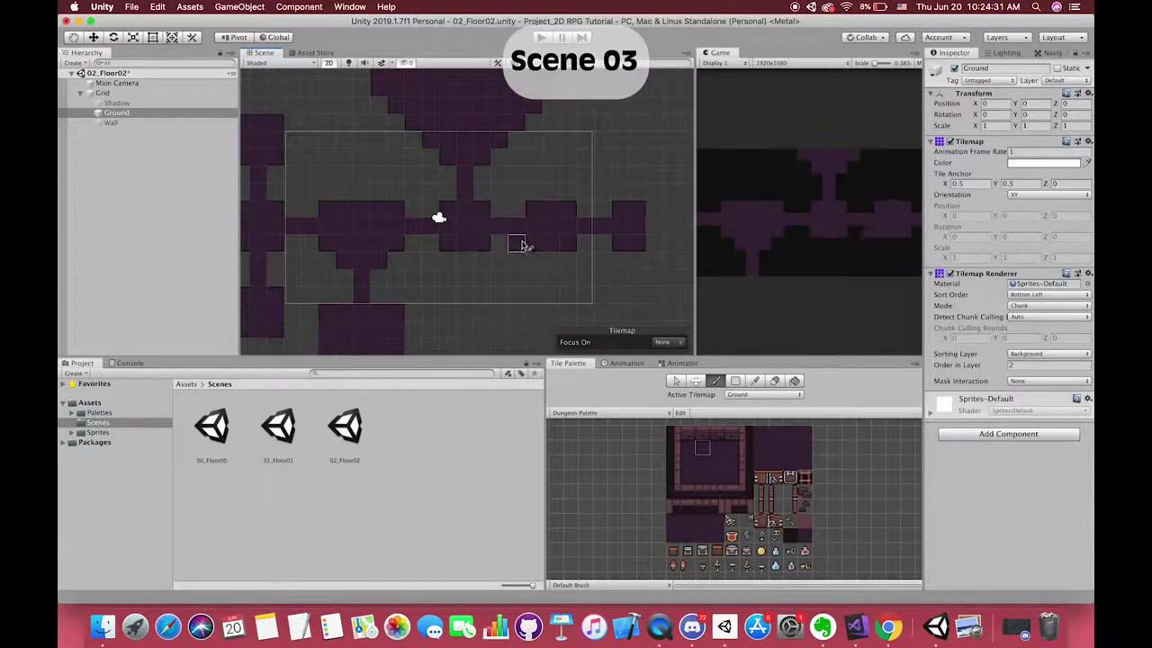
pyautogui.scroll(3, 548, 216)
pyautogui.scroll(1, 522, 261)
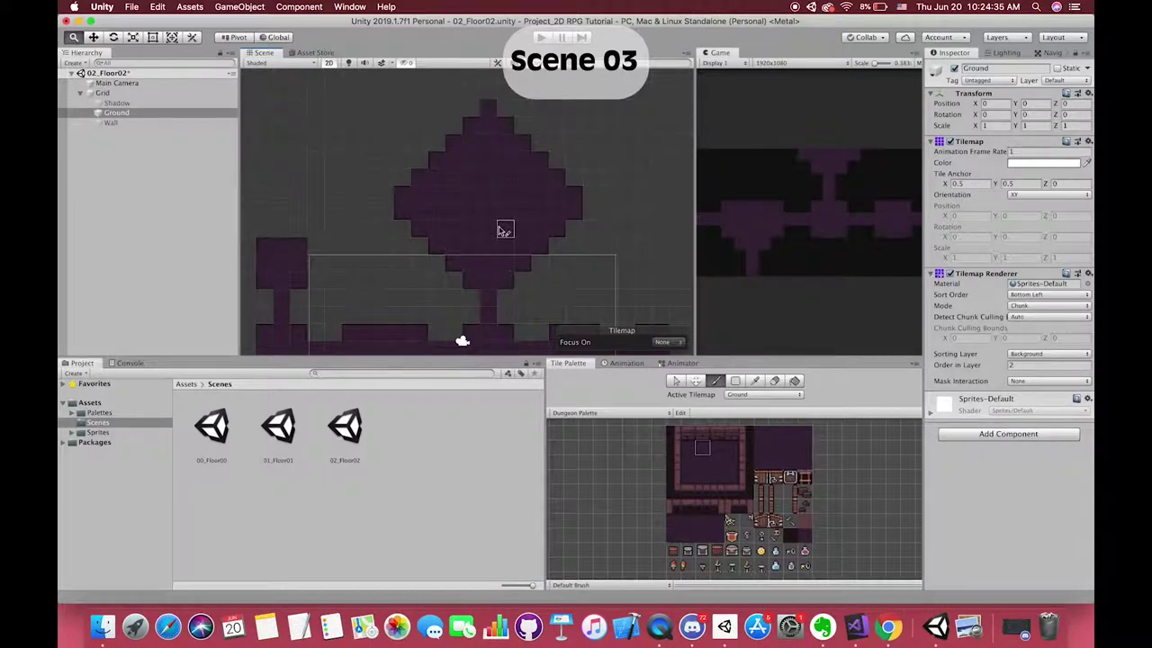
pyautogui.scroll(-3, 505, 229)
pyautogui.hscroll(-2, 505, 230)
pyautogui.scroll(-2, 328, 288)
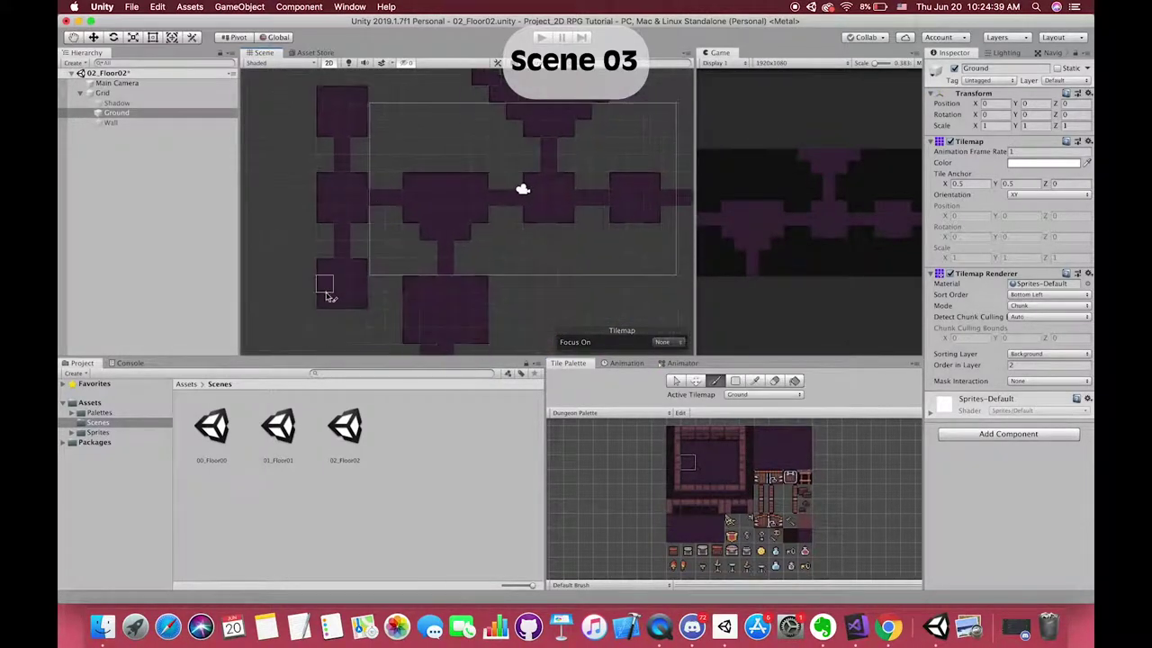
pyautogui.scroll(-3, 477, 265)
pyautogui.hscroll(1, 478, 264)
pyautogui.scroll(3, 504, 174)
pyautogui.hscroll(2, 504, 175)
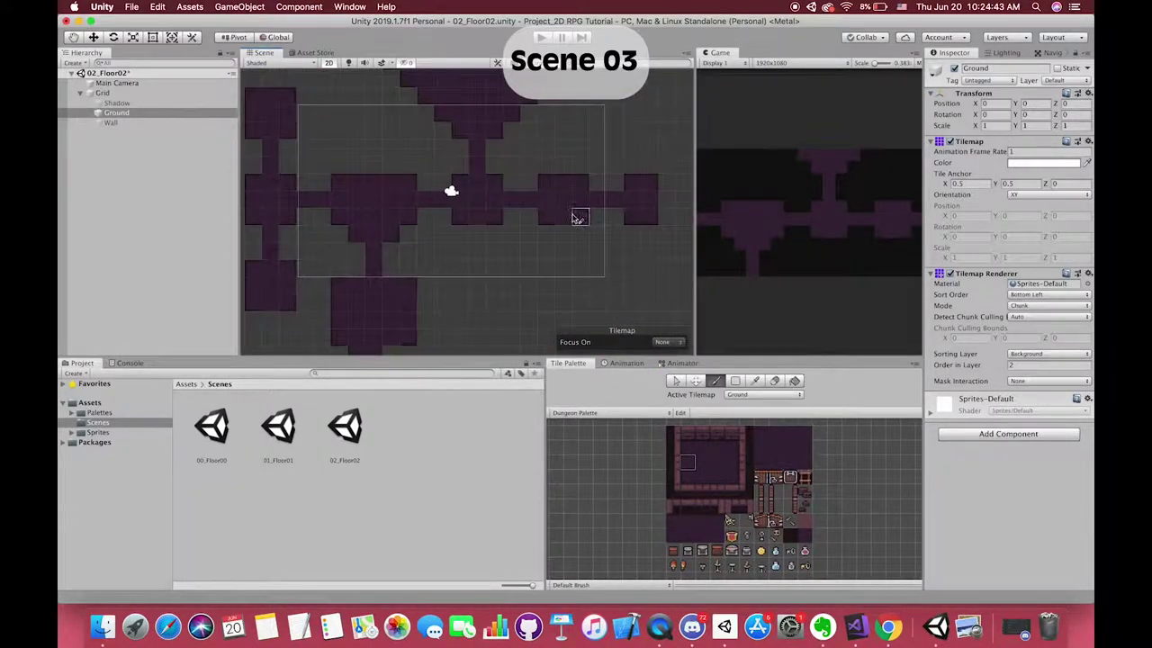
pyautogui.scroll(3, 499, 155)
pyautogui.scroll(1, 567, 270)
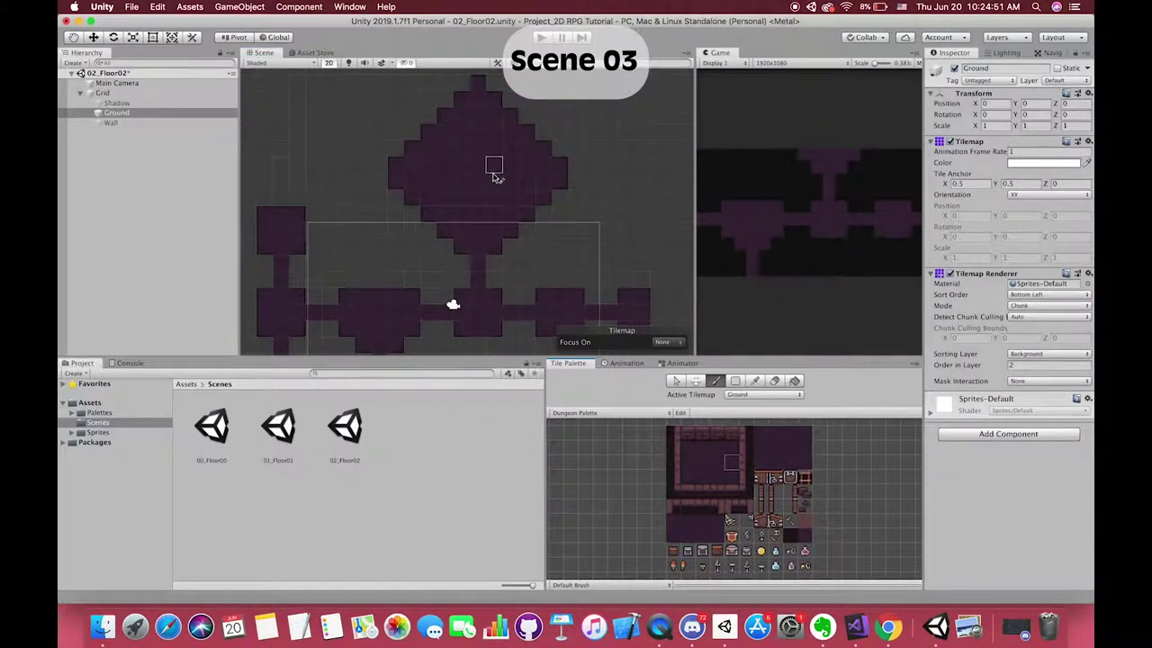
pyautogui.scroll(-2, 585, 259)
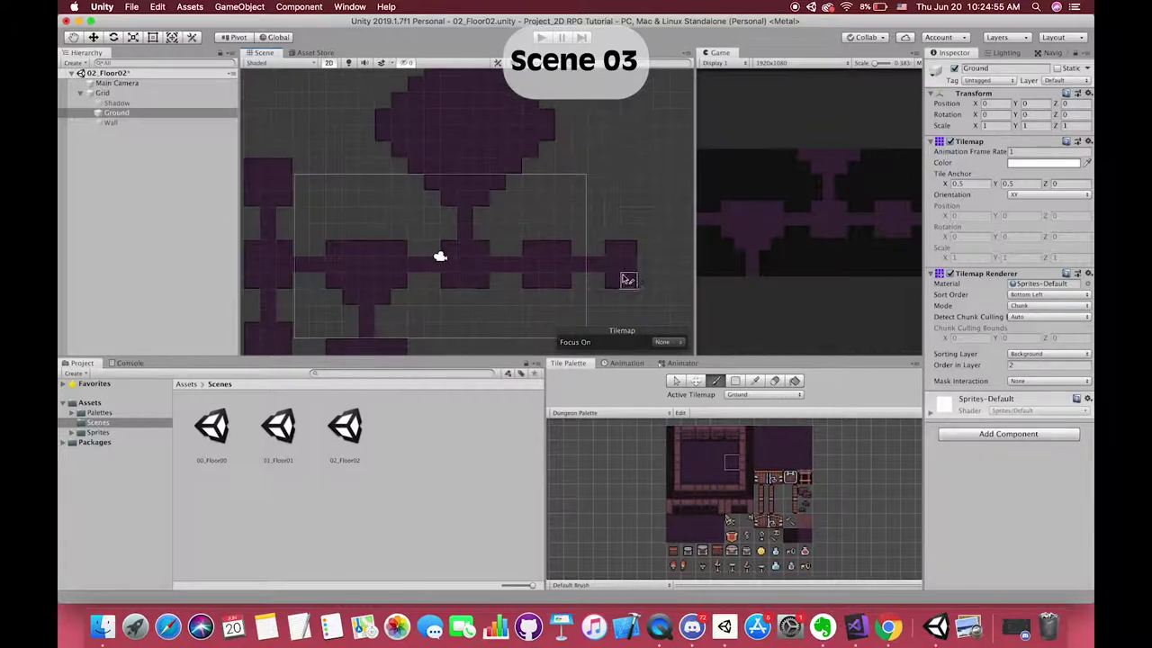
# Pick another palette tile and look across the rooms and corridors
pyautogui.click(717, 477)
pyautogui.hscroll(-3, 576, 256)
pyautogui.scroll(-2, 576, 256)
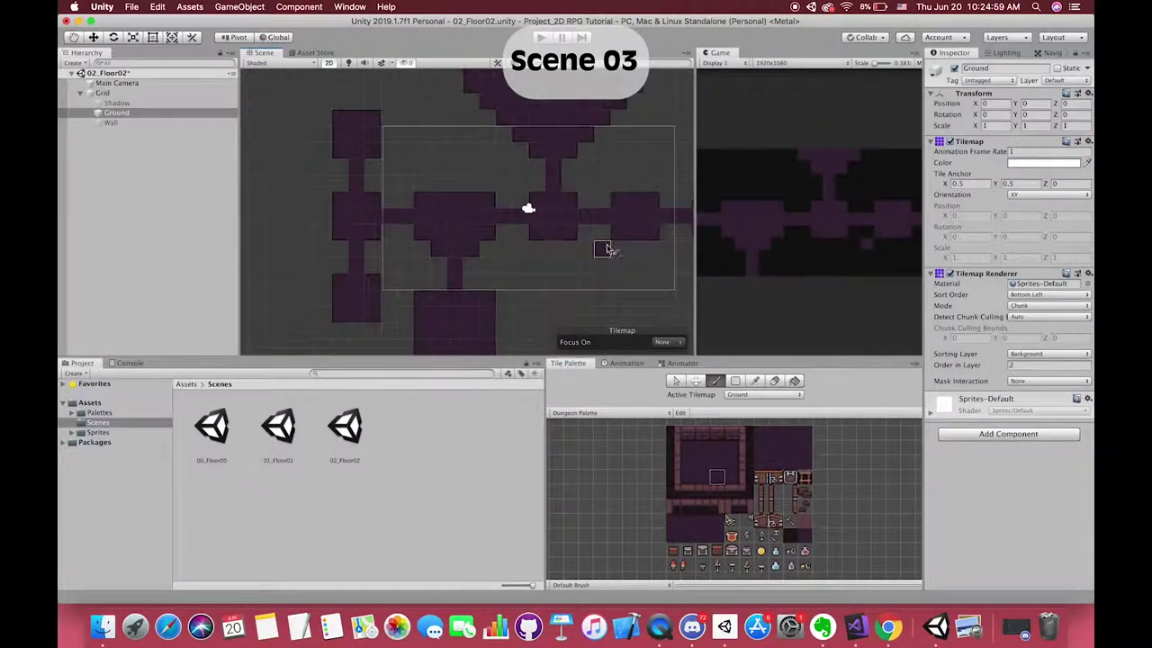
pyautogui.scroll(-2, 504, 261)
pyautogui.hscroll(-1, 503, 261)
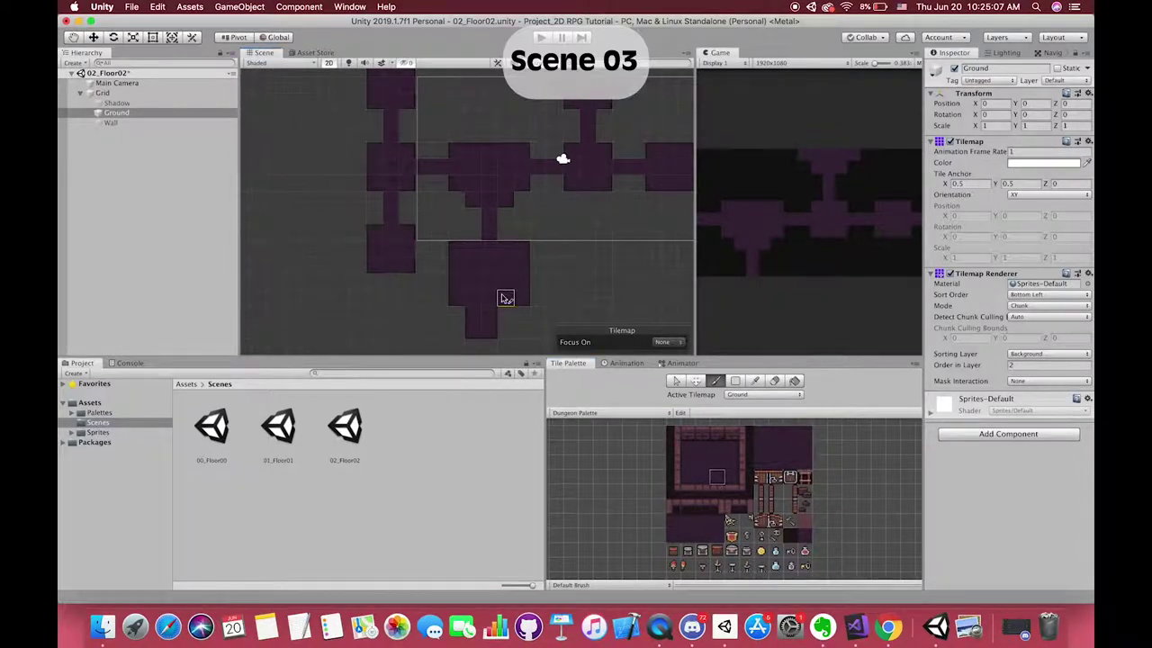
pyautogui.scroll(1, 507, 297)
pyautogui.hscroll(-1, 507, 297)
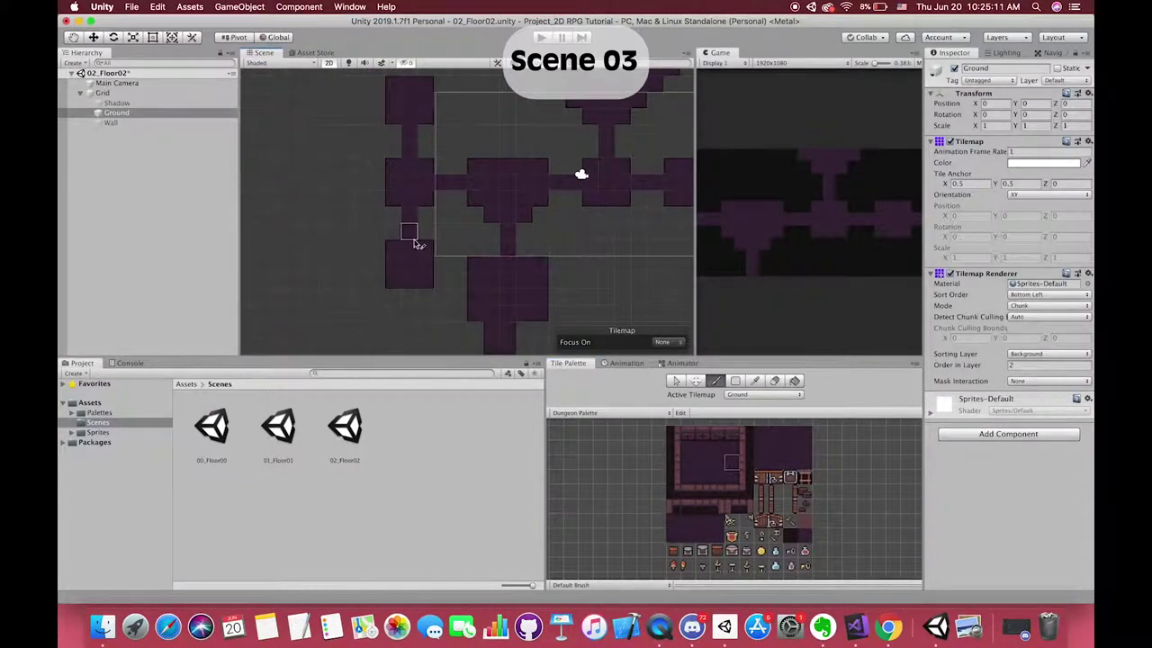
pyautogui.scroll(2, 418, 247)
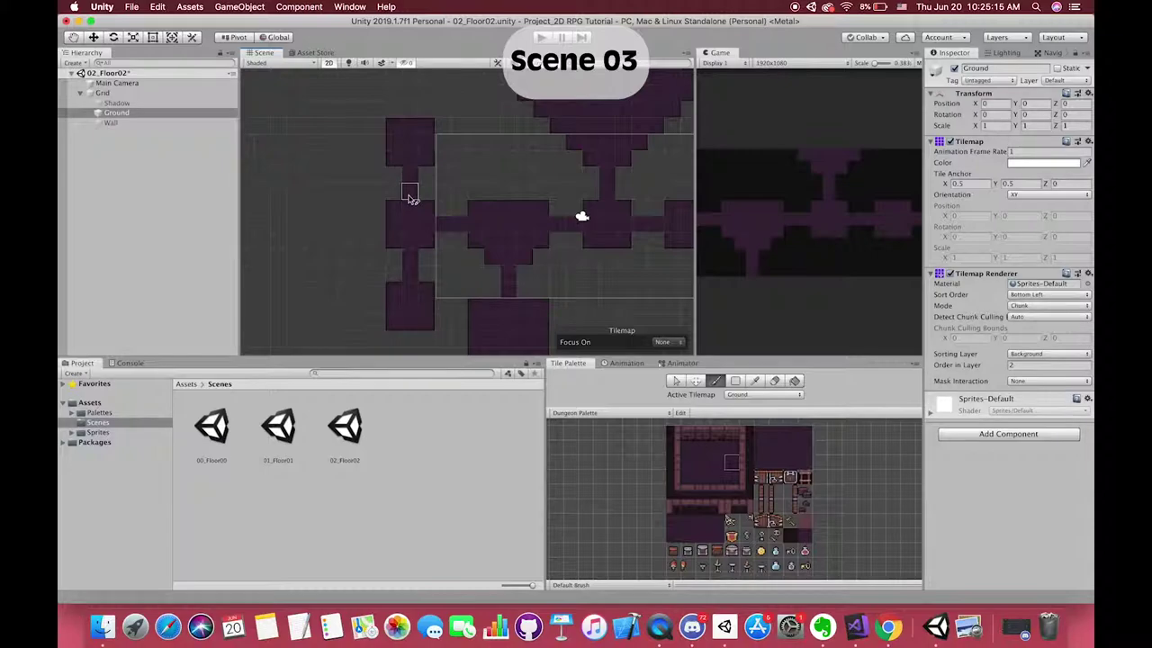
pyautogui.scroll(3, 459, 216)
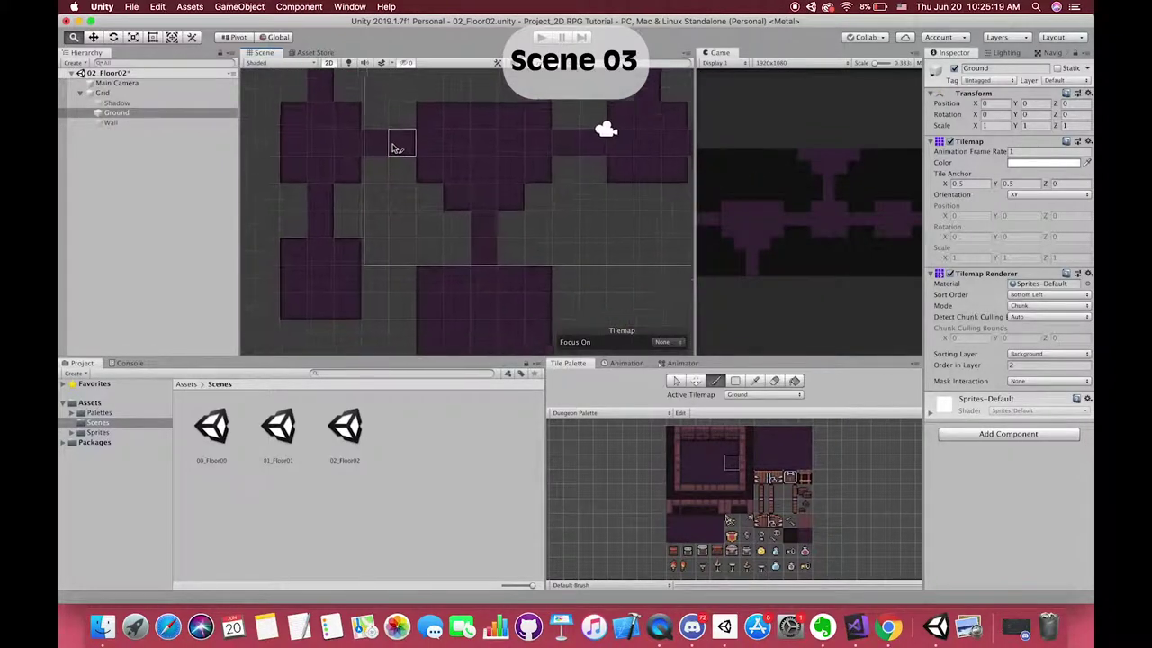
pyautogui.hscroll(5, 423, 204)
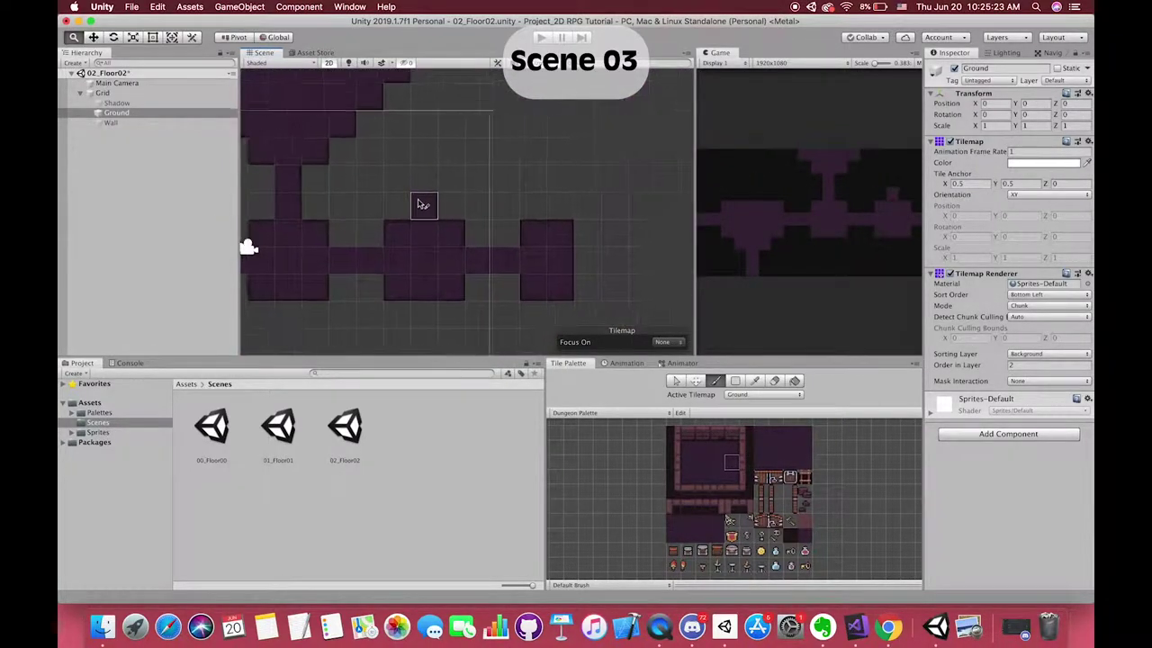
pyautogui.scroll(5, 423, 204)
# Select the Shadow, Ground and Wall tilemaps together, then right-click Grid in the Hierarchy
pyautogui.click(175, 105)
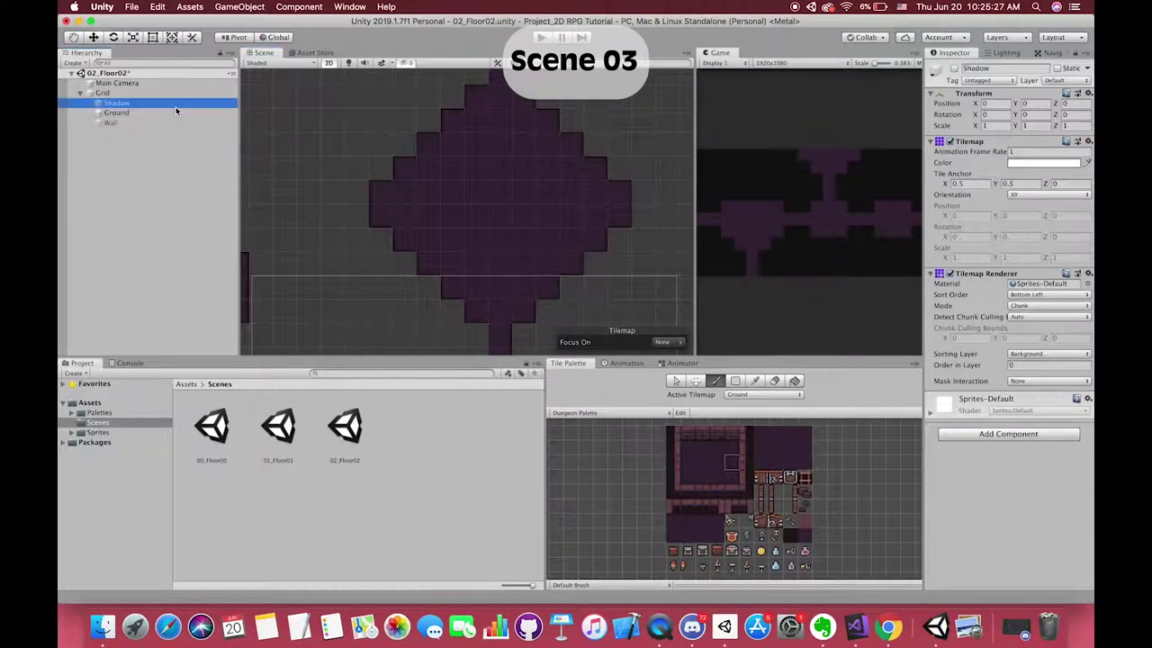
pyautogui.keyDown('shift'); pyautogui.click(144, 122); pyautogui.keyUp('shift')
pyautogui.scroll(-3, 433, 241)
pyautogui.scroll(-2, 434, 241)
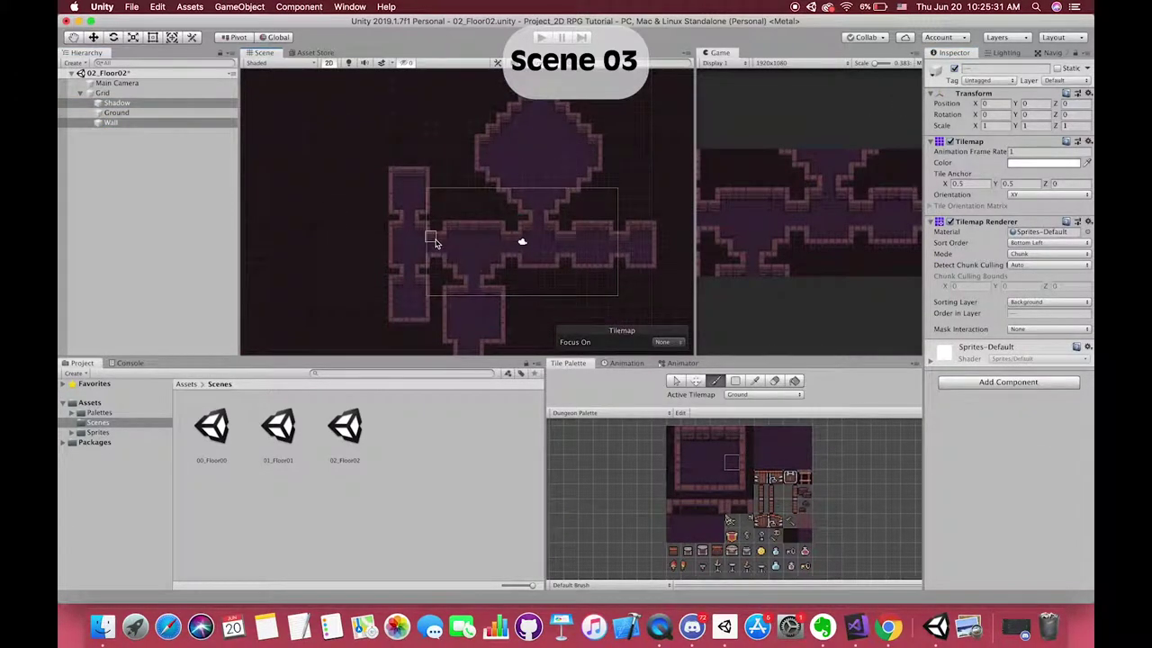
pyautogui.rightClick(117, 93)
# Add a 2D Object > Tilemap under the Grid and name it Wall_Decoration
pyautogui.moveTo(171, 289)
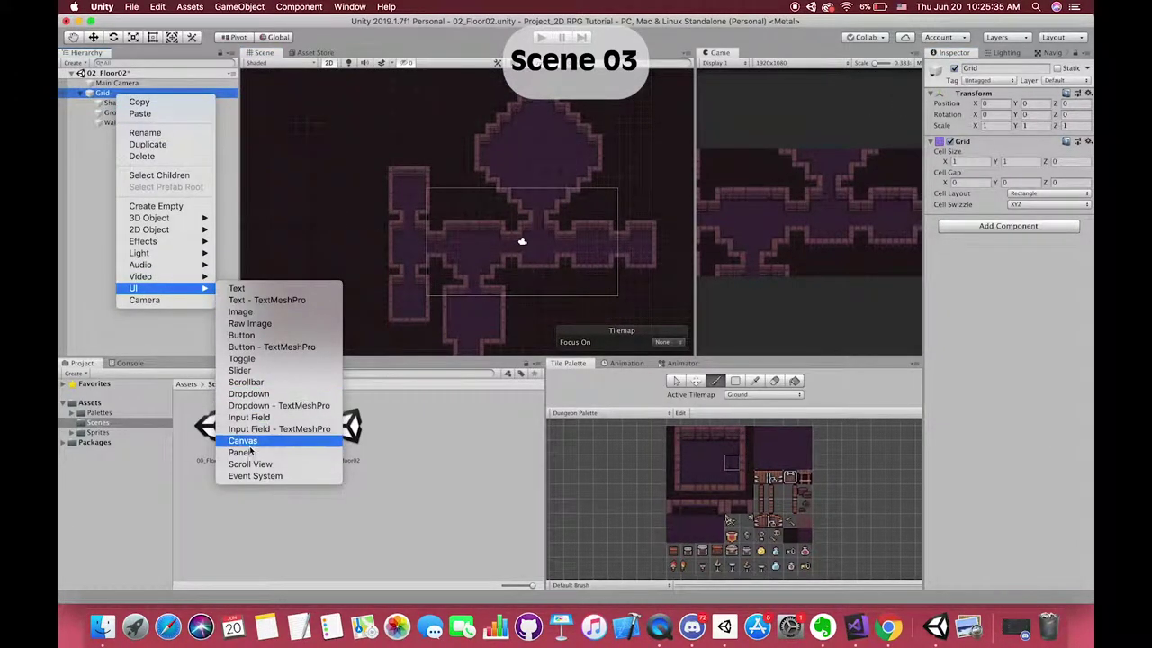
pyautogui.moveTo(150, 230)
pyautogui.click(245, 253)
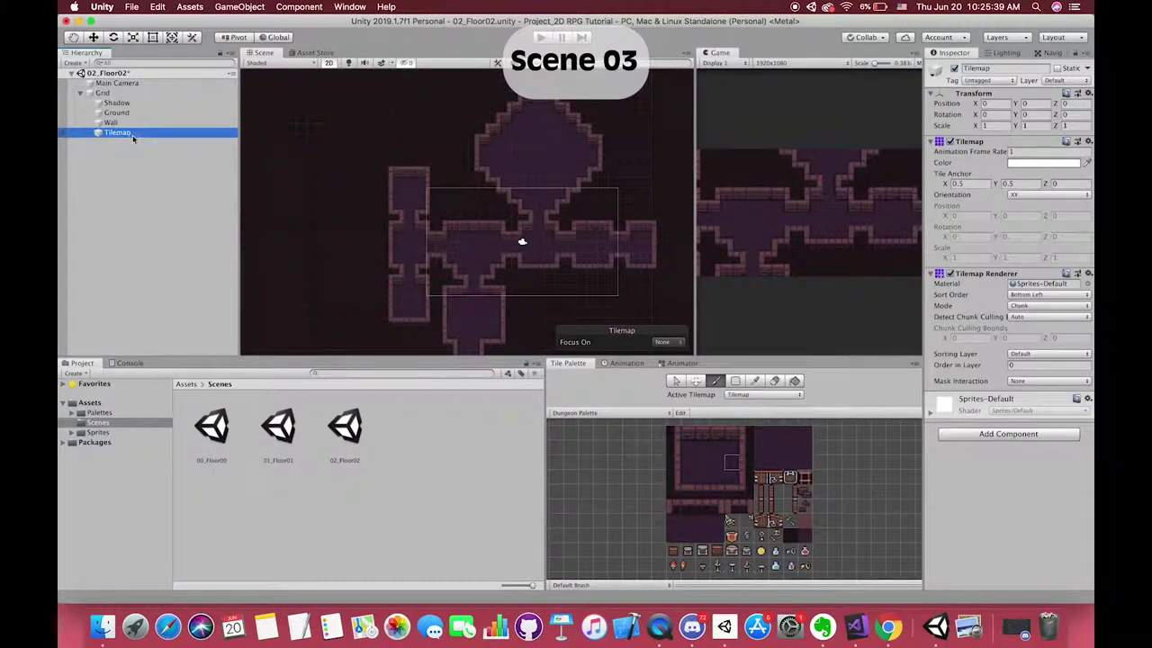
pyautogui.write('Wall_Decora')
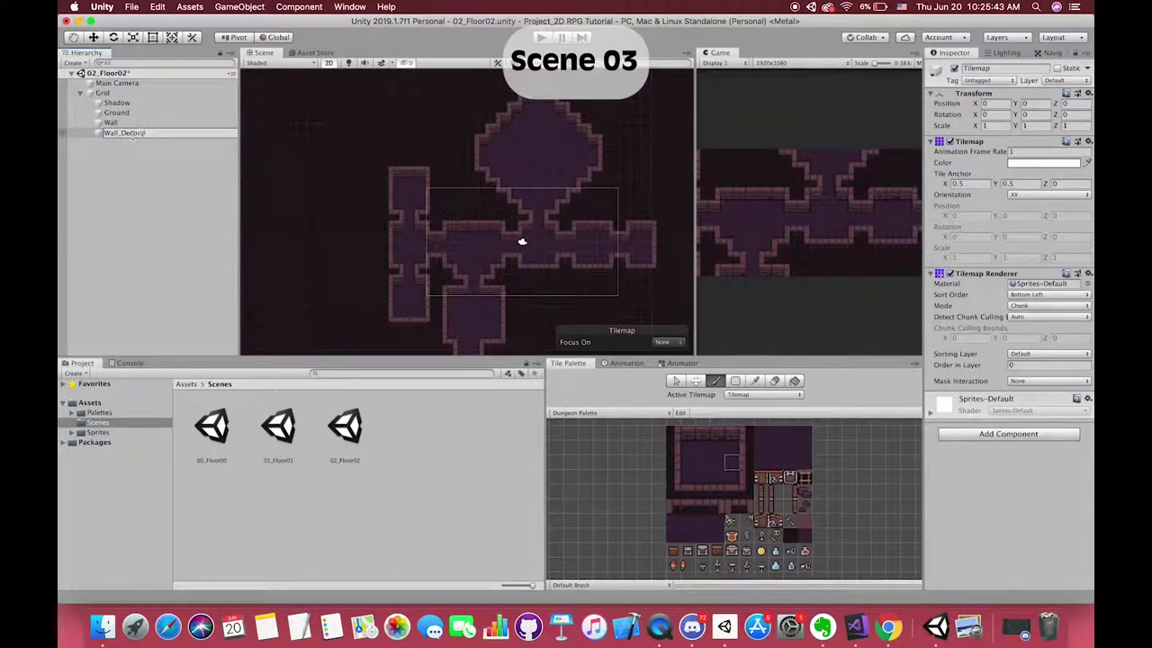
pyautogui.write('tion')
pyautogui.press('Return')
# Set its Sorting Layer to Background and Order in Layer to 4
pyautogui.click(798, 486)
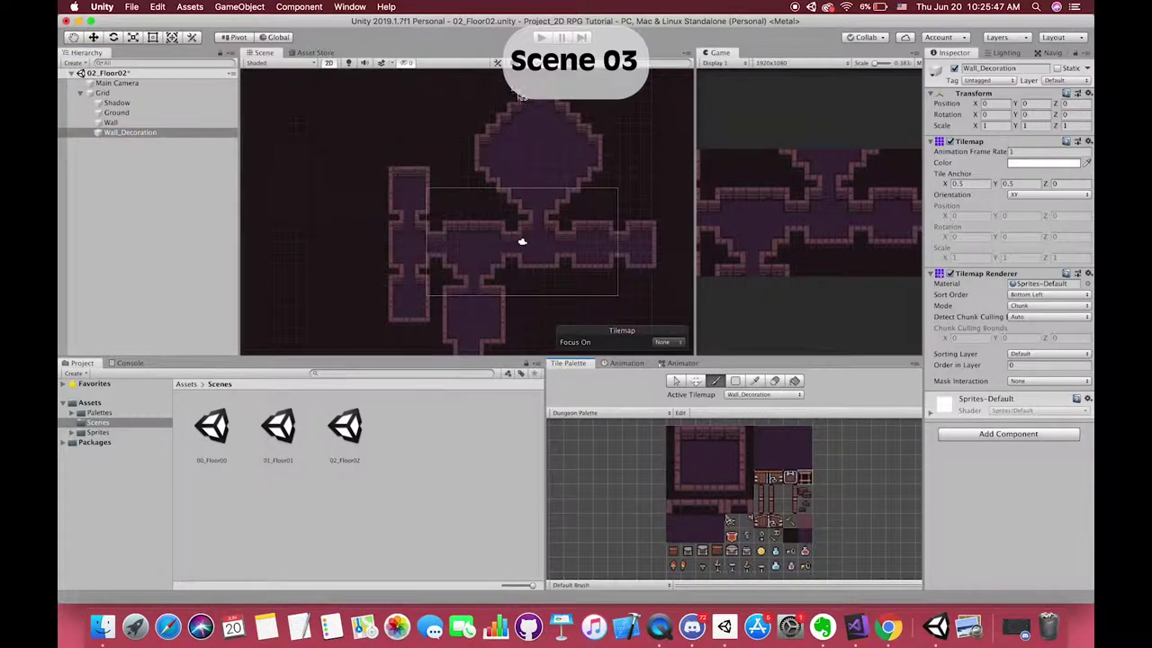
pyautogui.click(1029, 356)
pyautogui.click(1035, 365)
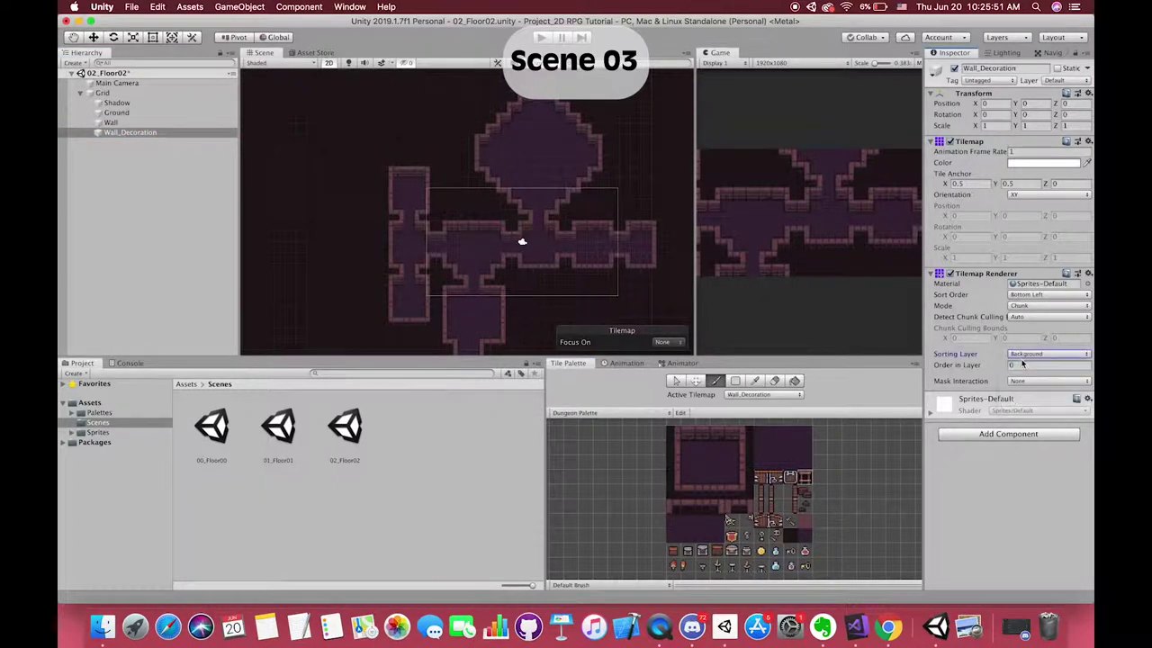
pyautogui.click(1019, 365)
pyautogui.write('4')
pyautogui.click(522, 239)
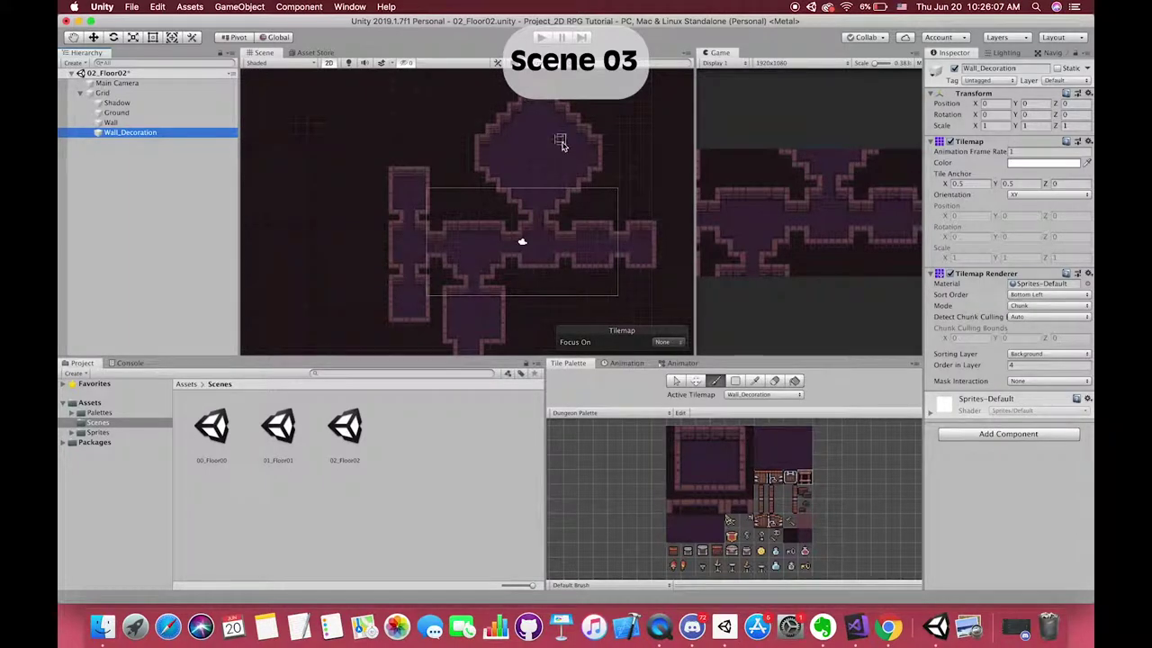
# Place a small stand decoration in the corridor on Wall_Decoration
pyautogui.click(421, 187)
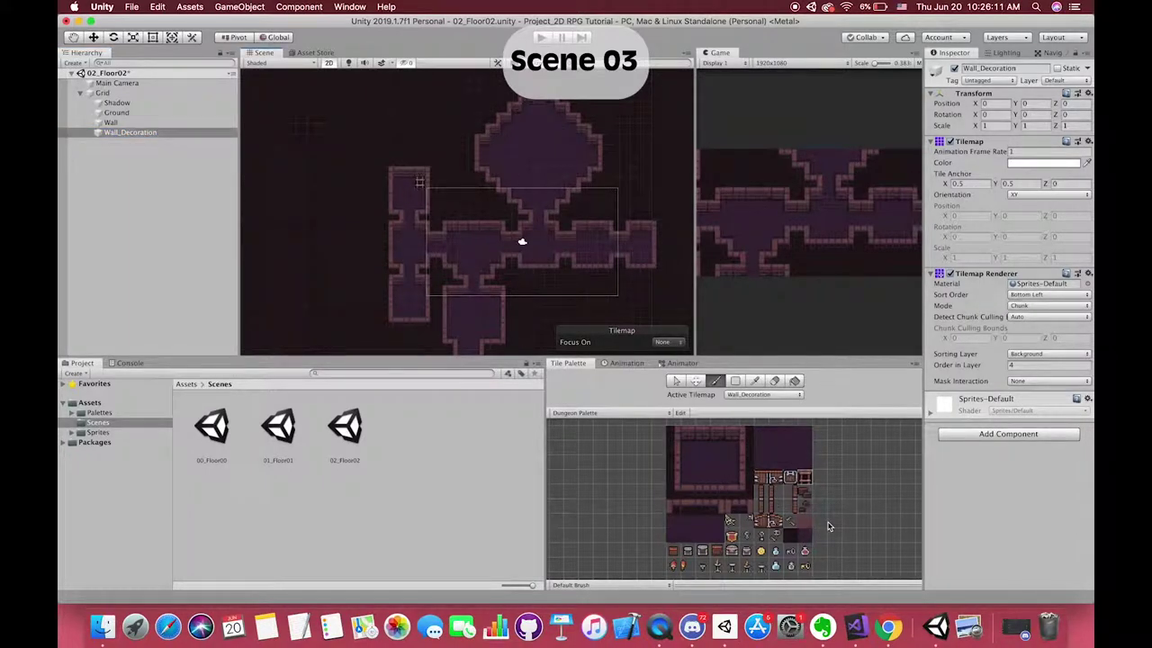
pyautogui.scroll(2, 803, 521)
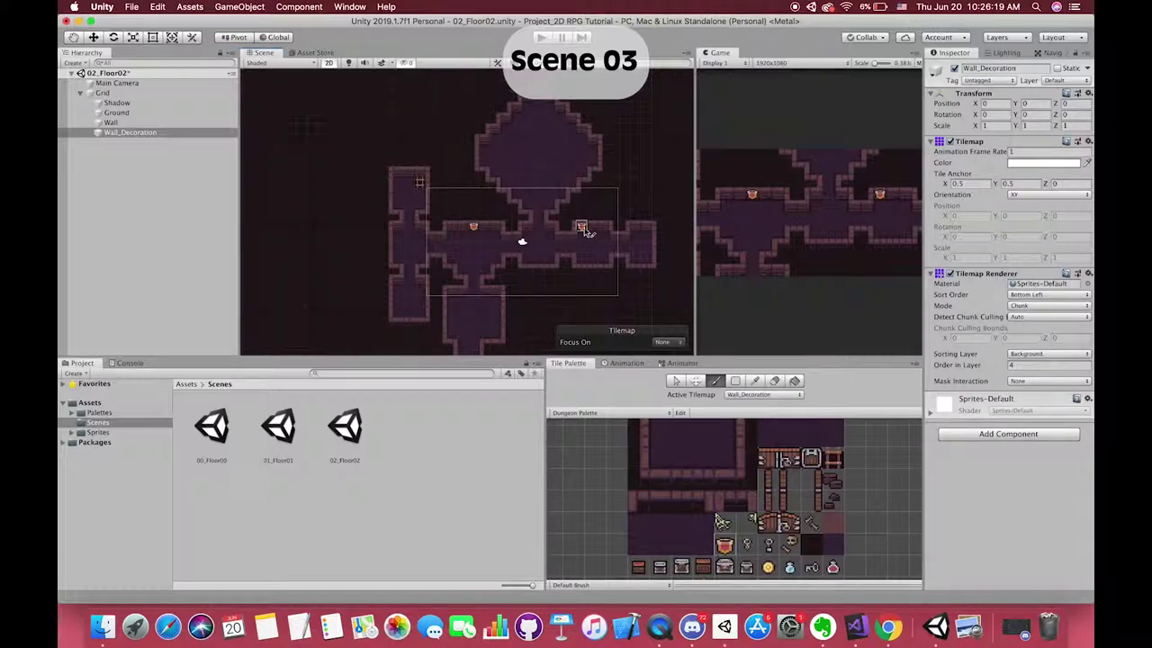
pyautogui.scroll(-3, 790, 534)
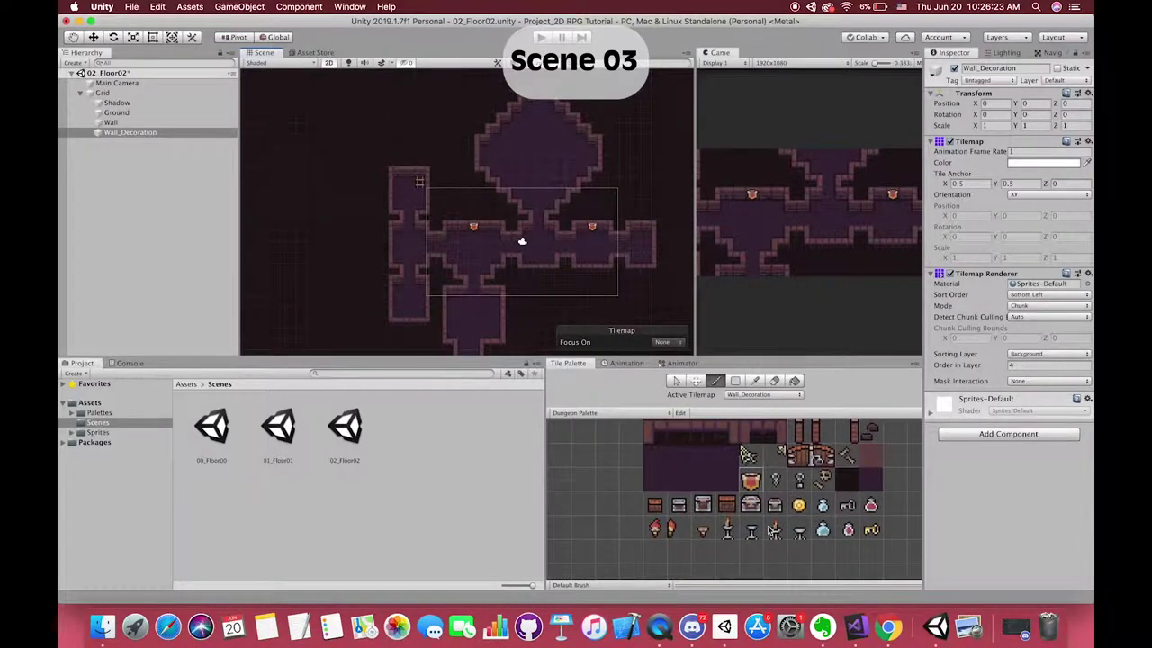
pyautogui.scroll(3, 519, 238)
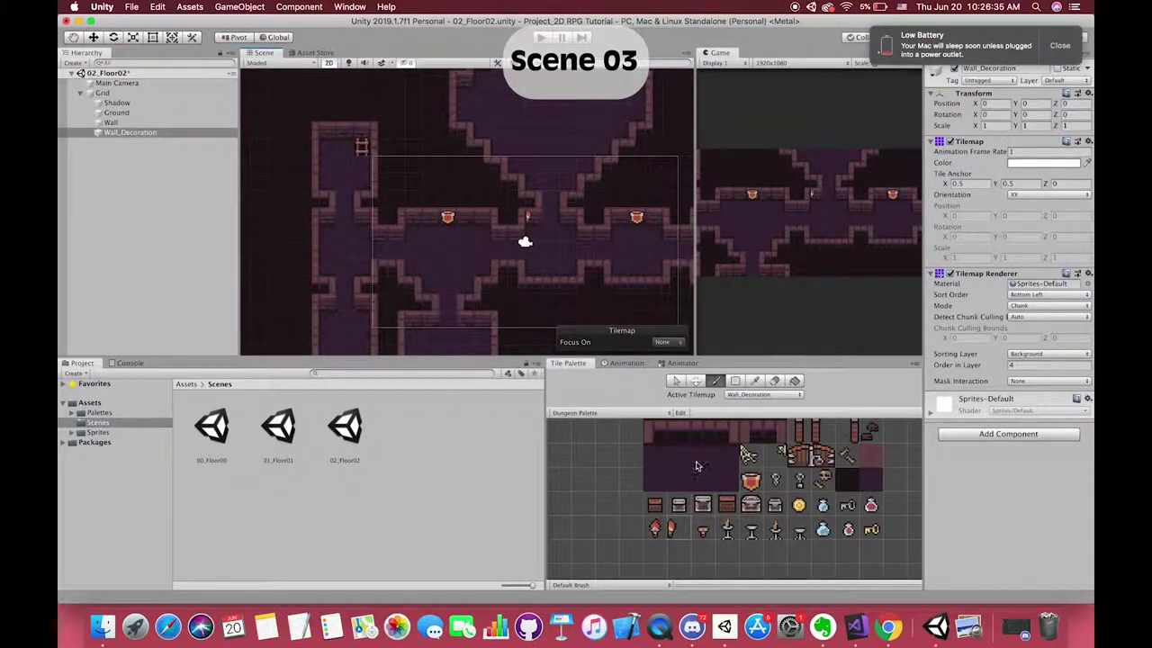
pyautogui.click(706, 533)
pyautogui.click(568, 217)
# Place a small sword decoration on the floor, then make Ground the active tilemap
pyautogui.scroll(-2, 815, 536)
pyautogui.scroll(-2, 809, 531)
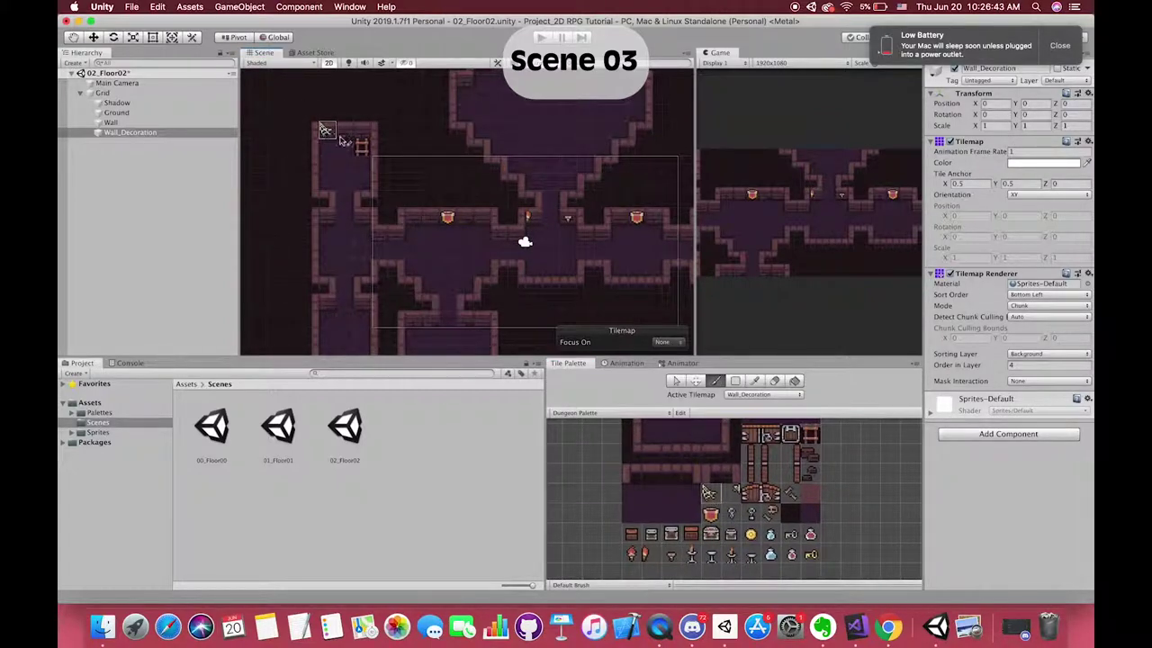
pyautogui.hscroll(5, 562, 210)
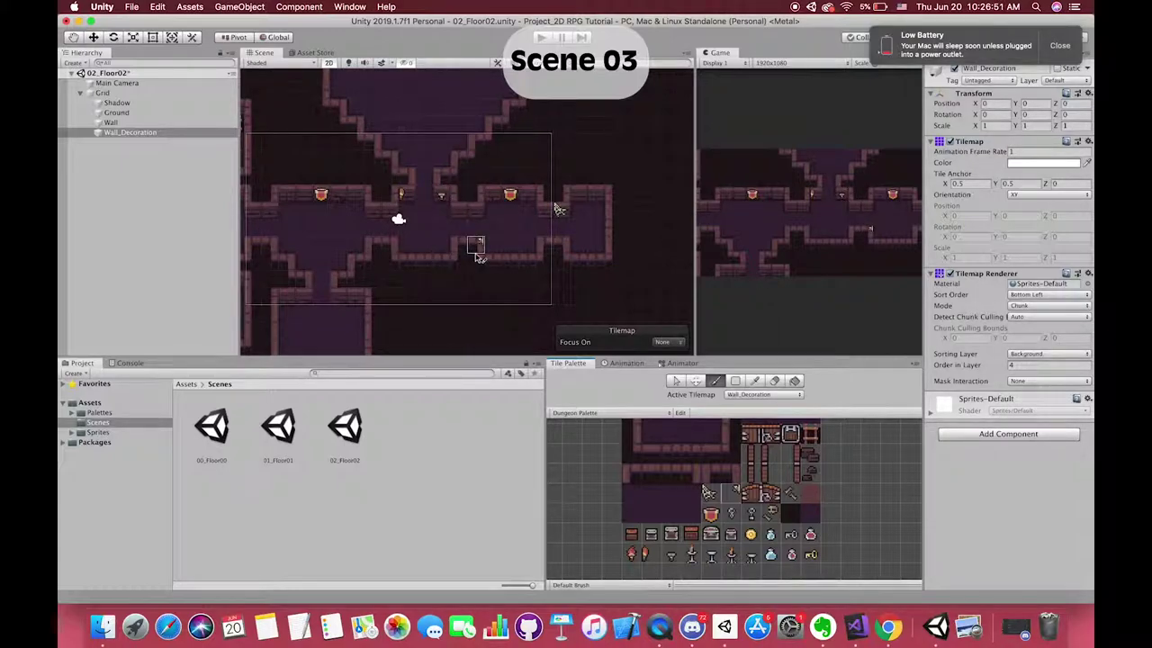
pyautogui.hscroll(-6, 477, 254)
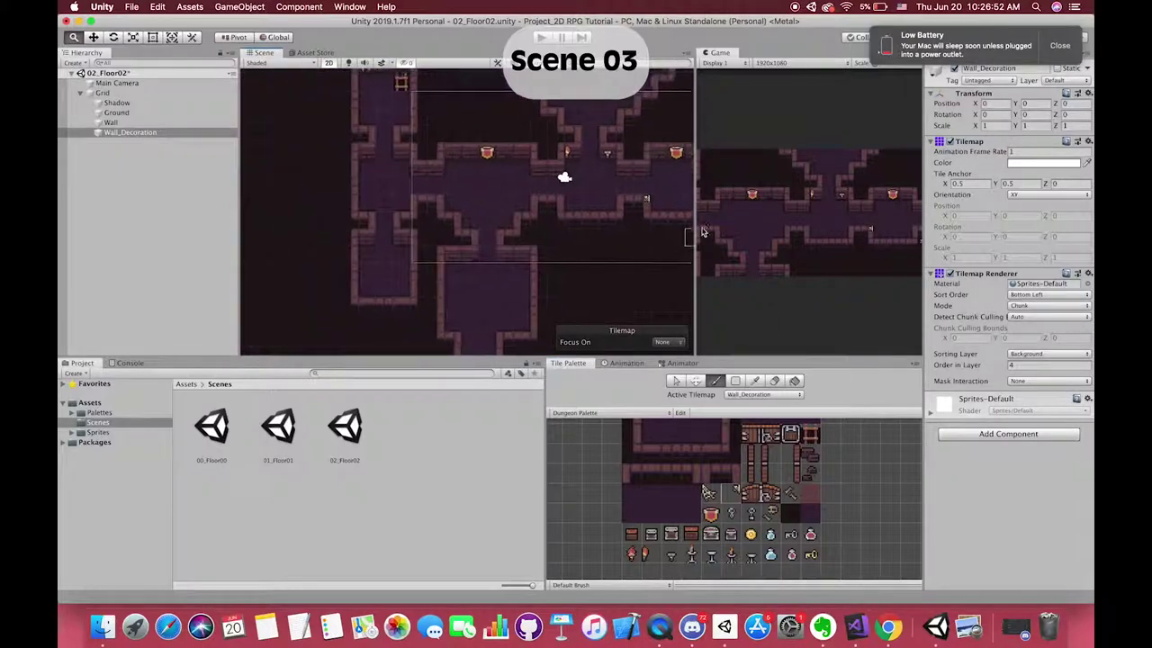
pyautogui.click(515, 257)
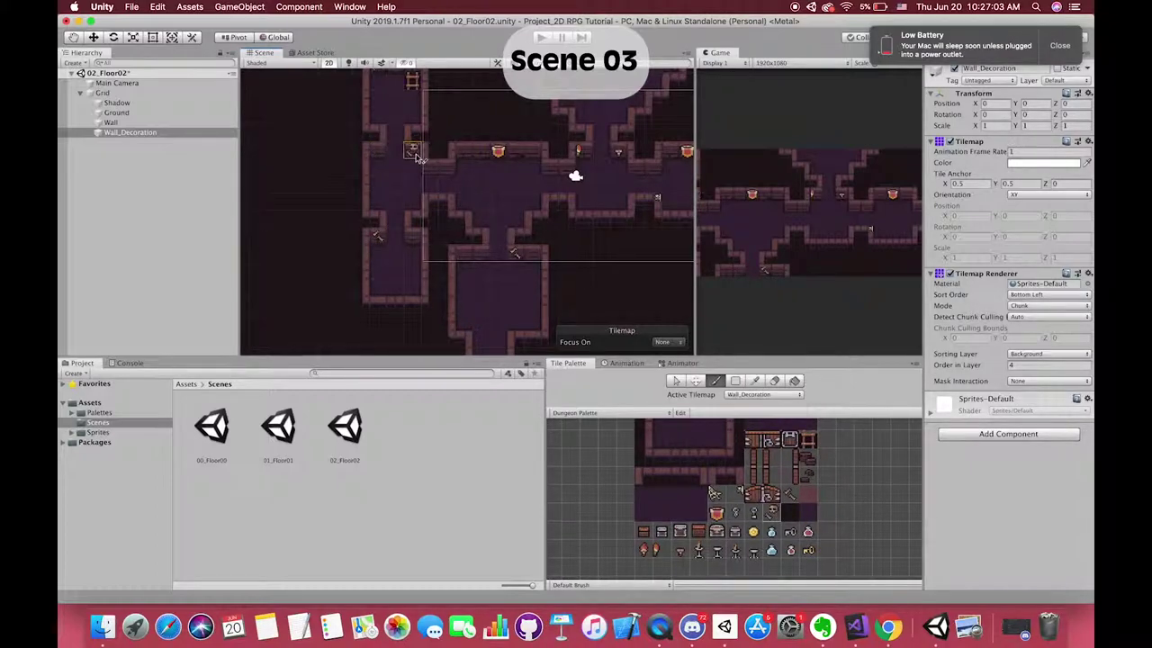
pyautogui.scroll(5, 601, 115)
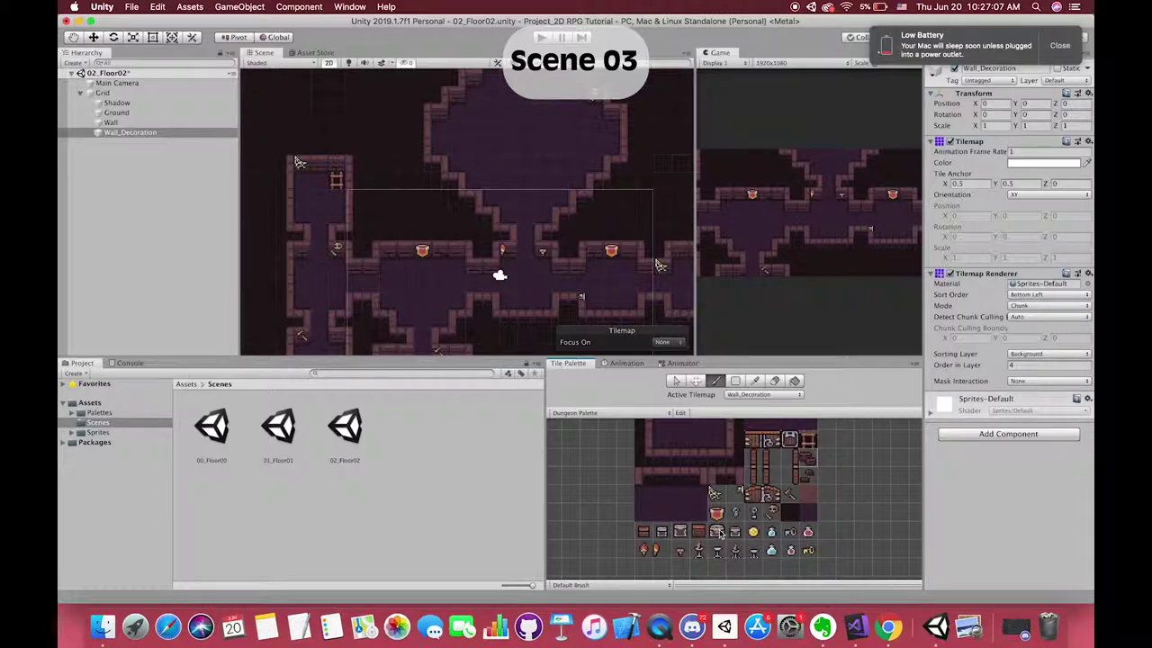
pyautogui.scroll(-2, 553, 216)
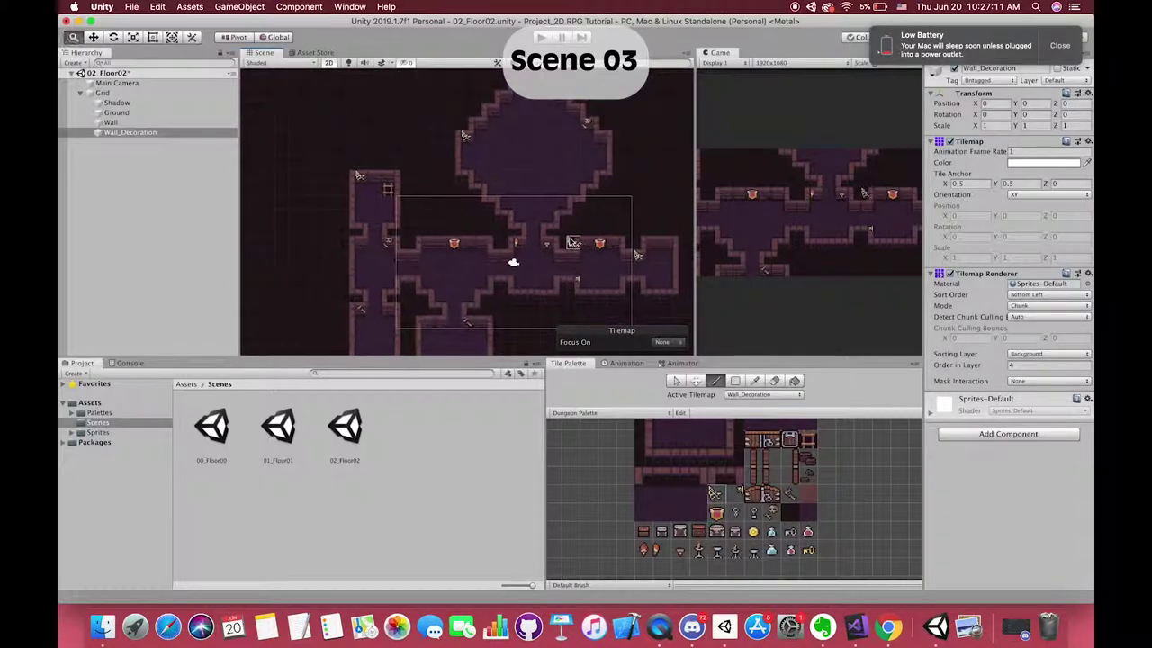
pyautogui.scroll(-2, 396, 292)
pyautogui.click(116, 113)
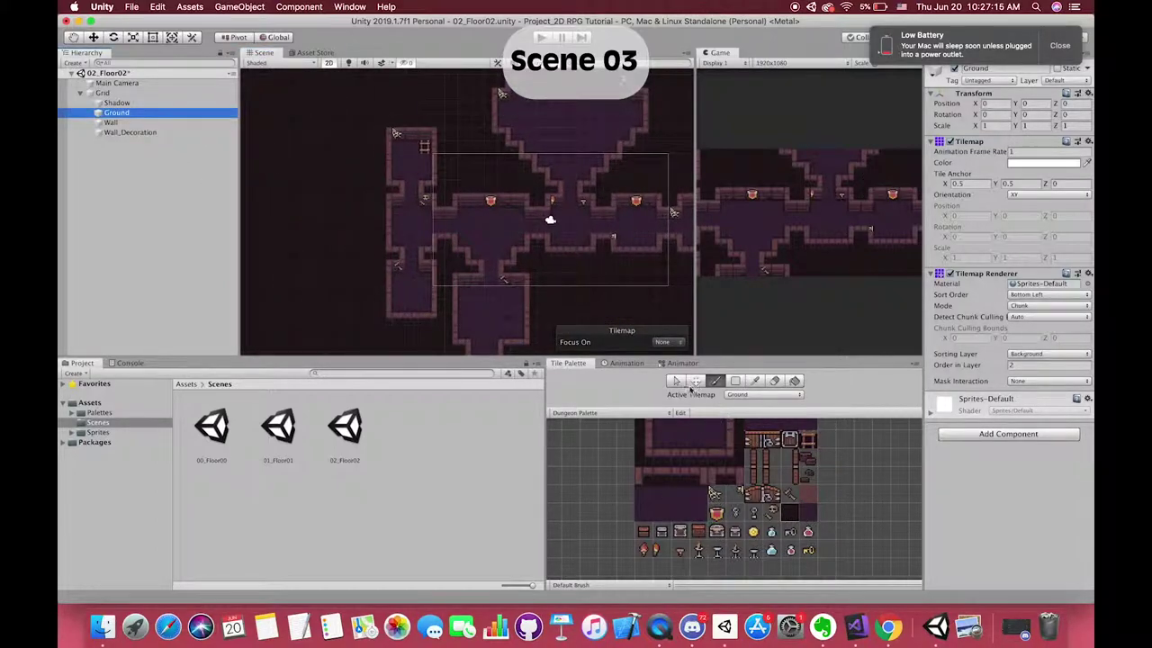
# Paint darker checker tiles across the lower room and its corridor
pyautogui.scroll(3, 463, 261)
pyautogui.scroll(3, 462, 270)
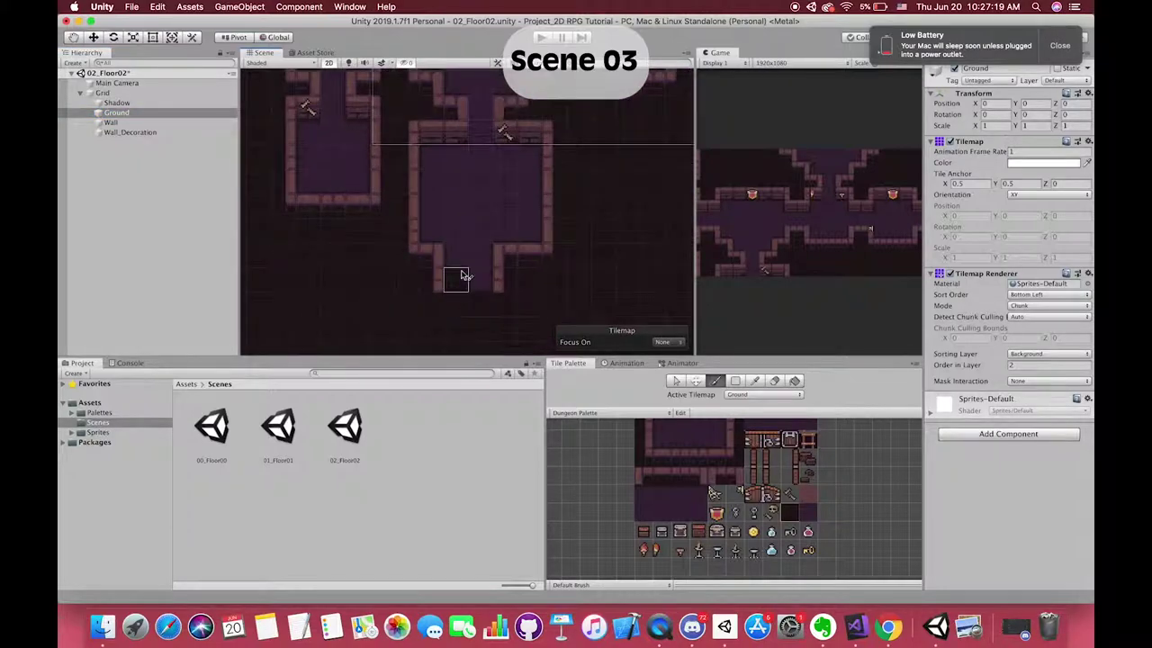
pyautogui.moveTo(477, 283)
pyautogui.mouseDown()
pyautogui.moveTo(504, 211)
pyautogui.moveTo(478, 160)
pyautogui.moveTo(453, 159)
pyautogui.moveTo(486, 197)
pyautogui.mouseUp()
pyautogui.moveTo(484, 197); pyautogui.dragTo(483, 247, button='middle')
pyautogui.moveTo(483, 246)
pyautogui.mouseDown()
pyautogui.moveTo(480, 291)
pyautogui.moveTo(427, 273)
pyautogui.moveTo(441, 251)
pyautogui.mouseUp()
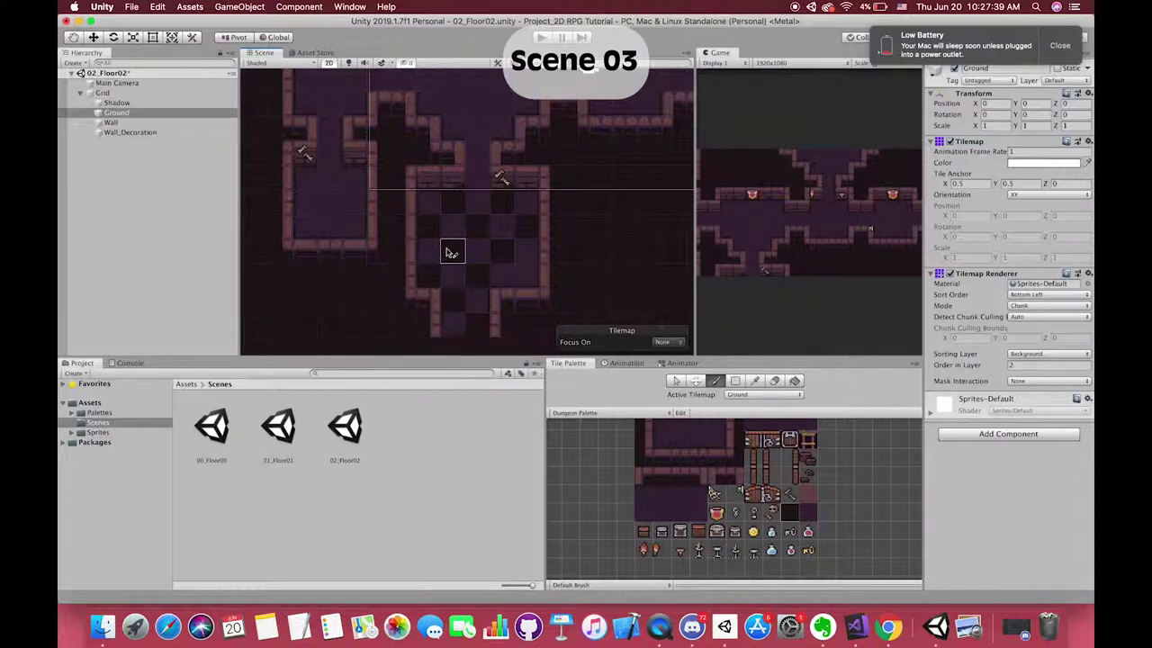
pyautogui.moveTo(482, 250); pyautogui.dragTo(486, 230, button='middle')
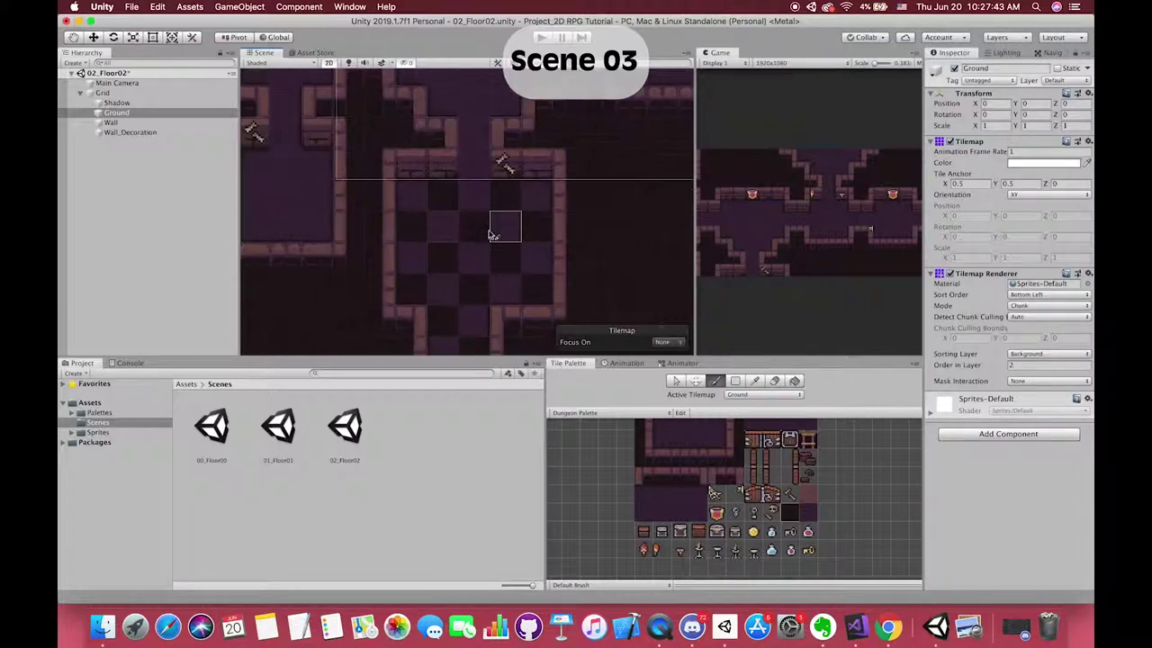
pyautogui.scroll(3, 504, 135)
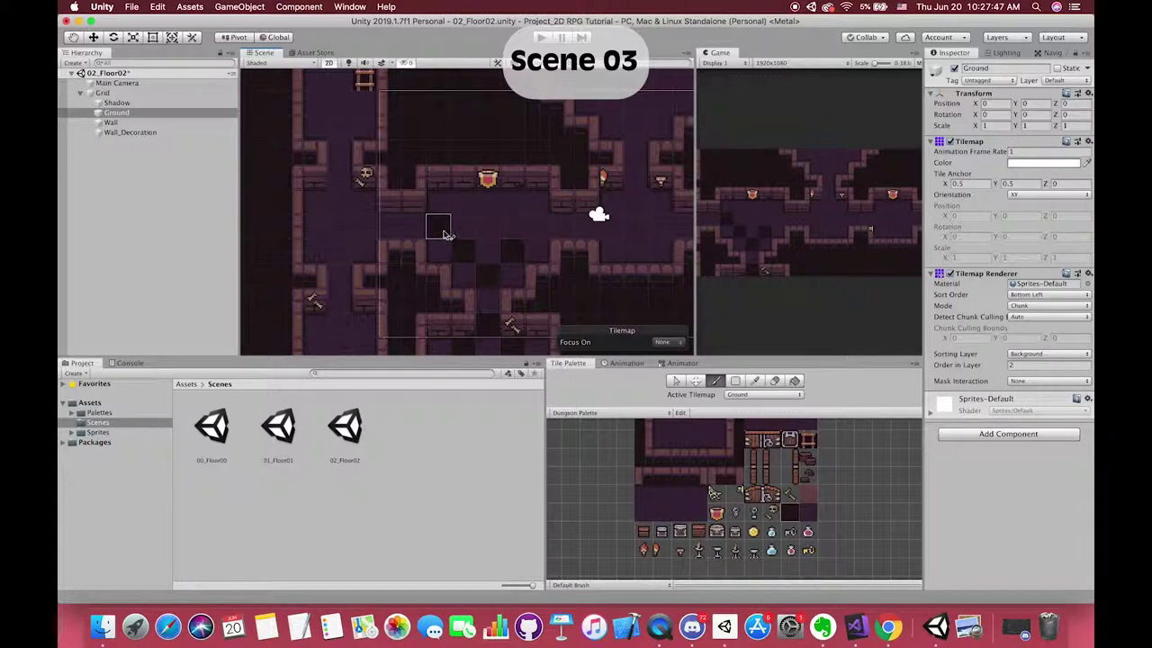
# Extend the checkered dark floor through the left and central corridors
pyautogui.moveTo(340, 227); pyautogui.dragTo(383, 259)
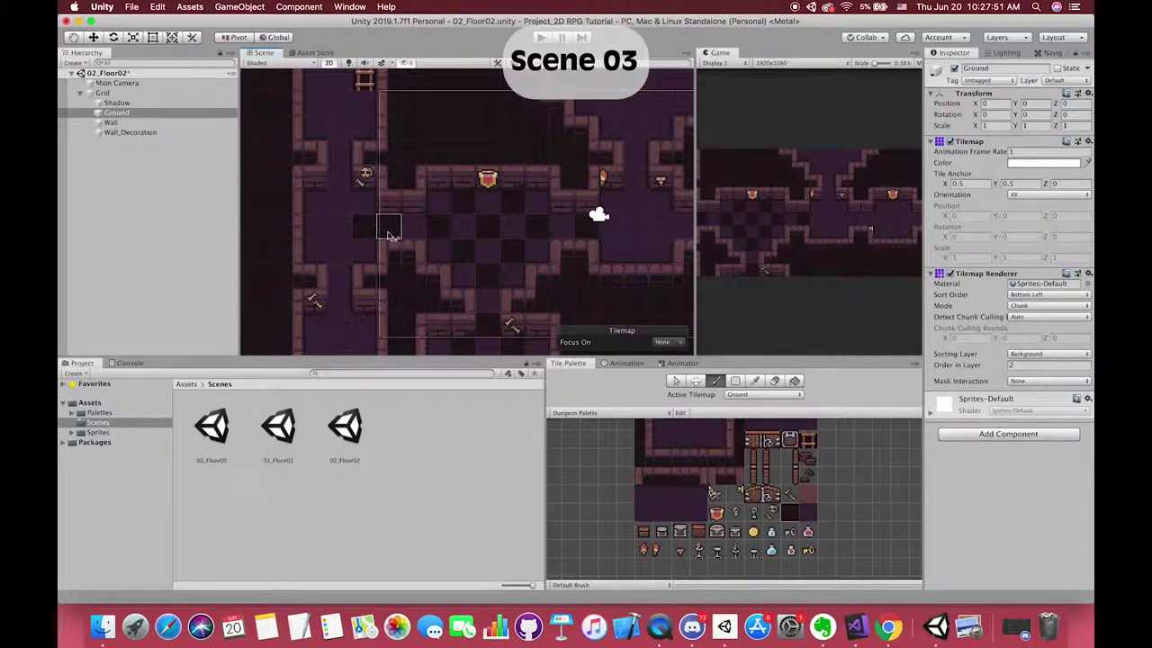
pyautogui.moveTo(384, 260)
pyautogui.mouseDown(button='middle')
pyautogui.moveTo(378, 243)
pyautogui.moveTo(412, 310)
pyautogui.moveTo(396, 261)
pyautogui.mouseUp(button='middle')
pyautogui.moveTo(396, 261); pyautogui.dragTo(400, 162)
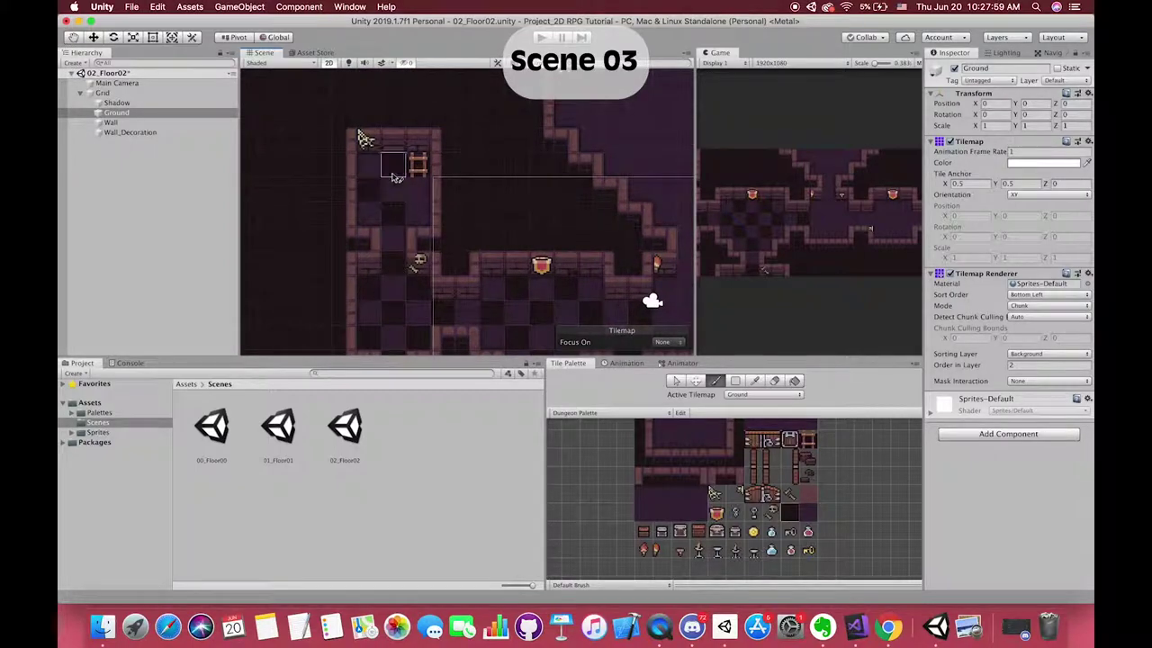
pyautogui.moveTo(401, 162); pyautogui.dragTo(234, 126, button='middle')
pyautogui.moveTo(468, 220); pyautogui.dragTo(578, 234)
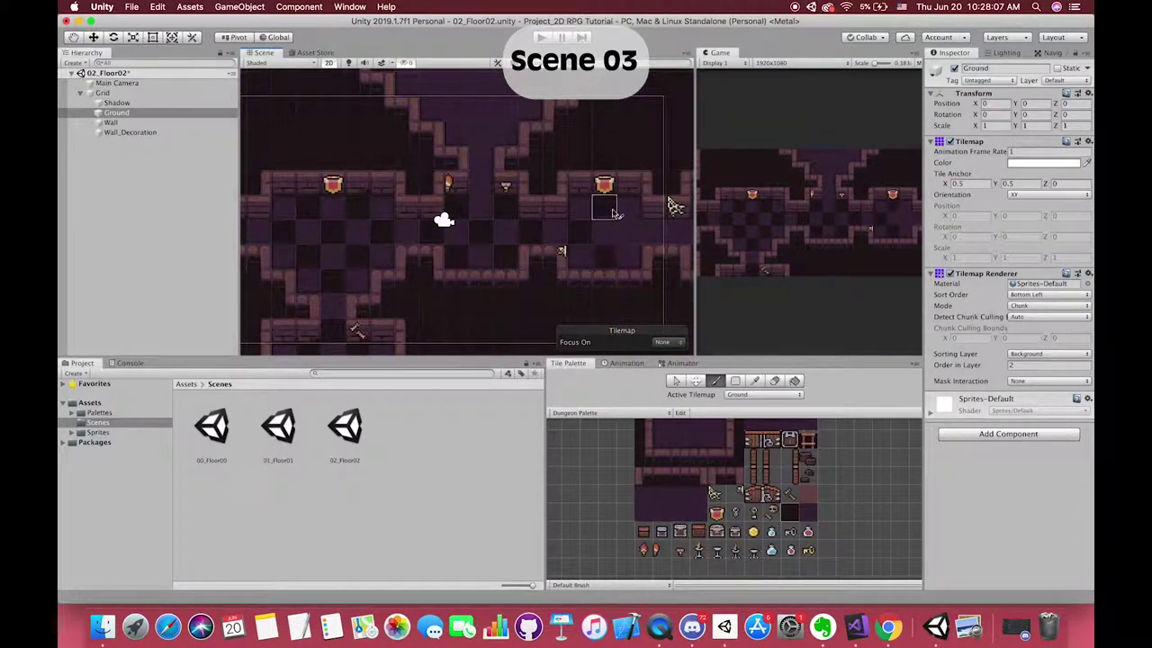
pyautogui.moveTo(621, 243); pyautogui.dragTo(486, 253, button='middle')
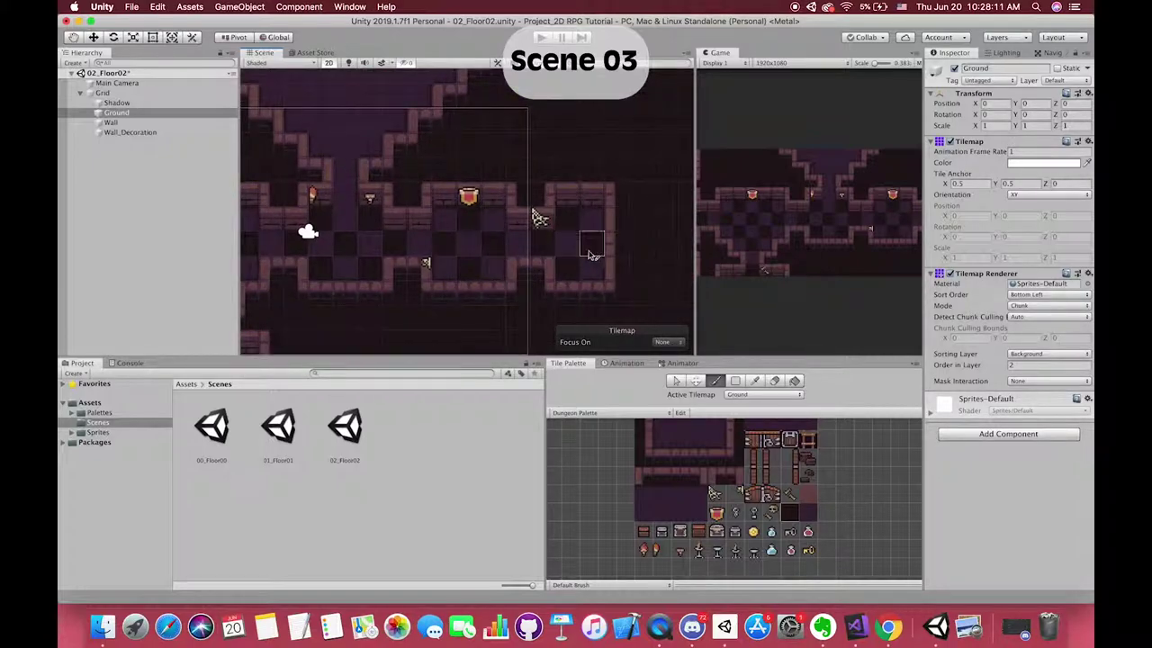
pyautogui.hscroll(-5, 580, 256)
pyautogui.scroll(3, 580, 257)
pyautogui.scroll(2, 545, 190)
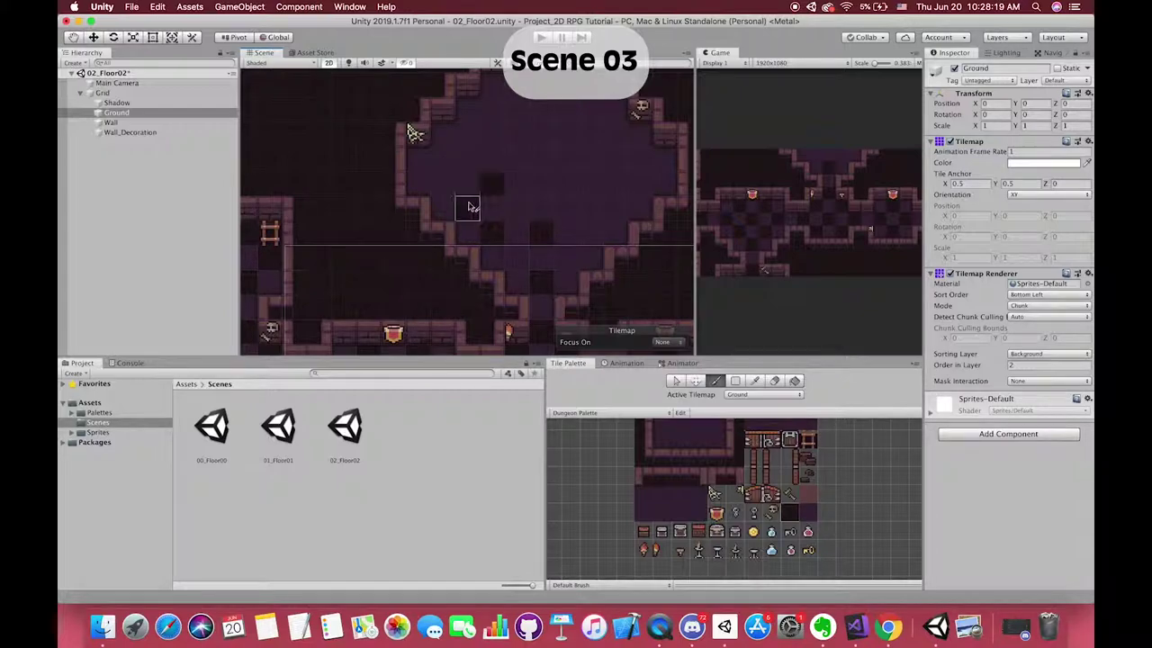
# Paint alternating dark tiles in the upper room and bring the whole map into view
pyautogui.click(491, 135)
pyautogui.click(541, 135)
pyautogui.click(591, 135)
pyautogui.click(590, 185)
pyautogui.scroll(-1, 591, 232)
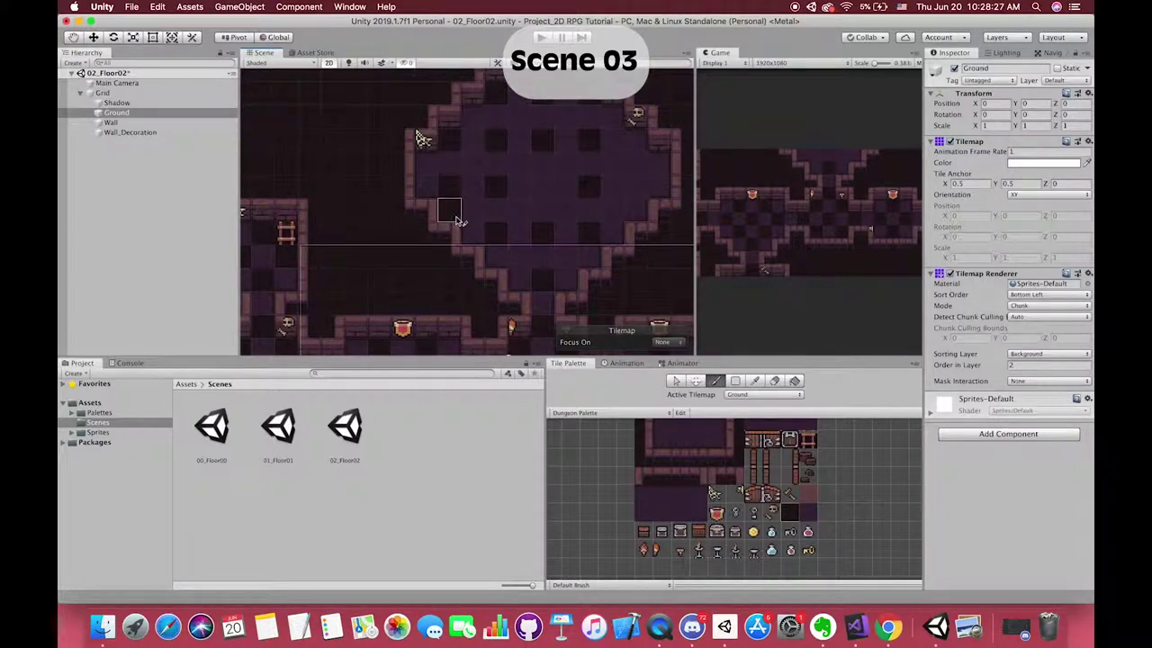
pyautogui.scroll(-1, 569, 258)
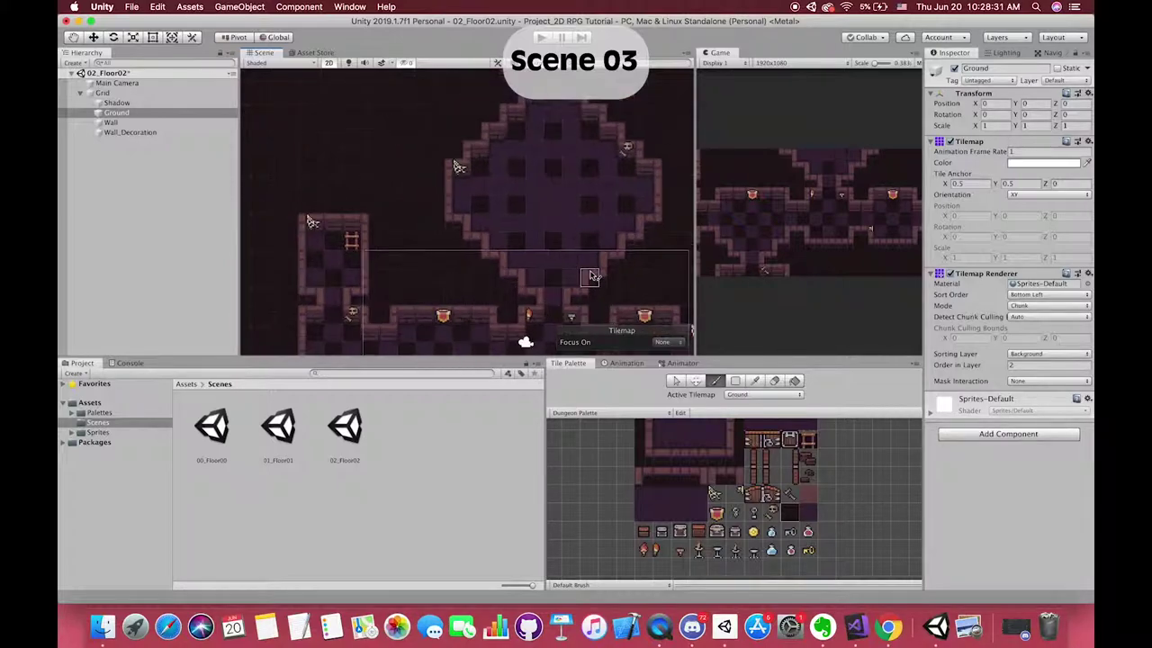
pyautogui.scroll(-1, 583, 187)
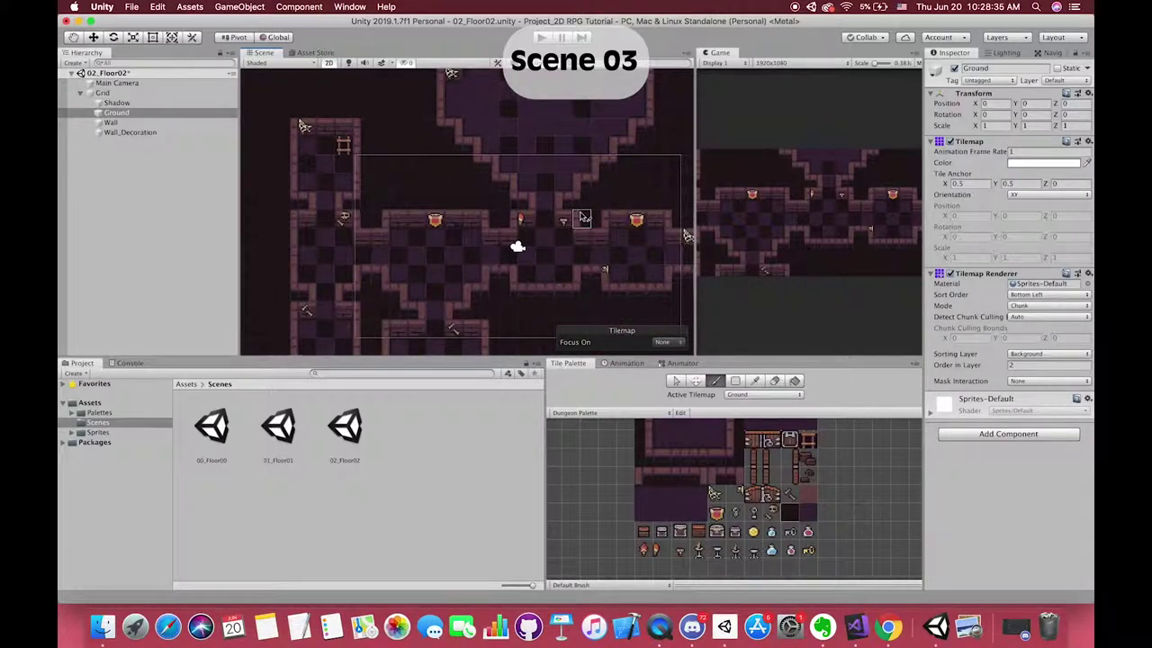
pyautogui.scroll(5, 583, 218)
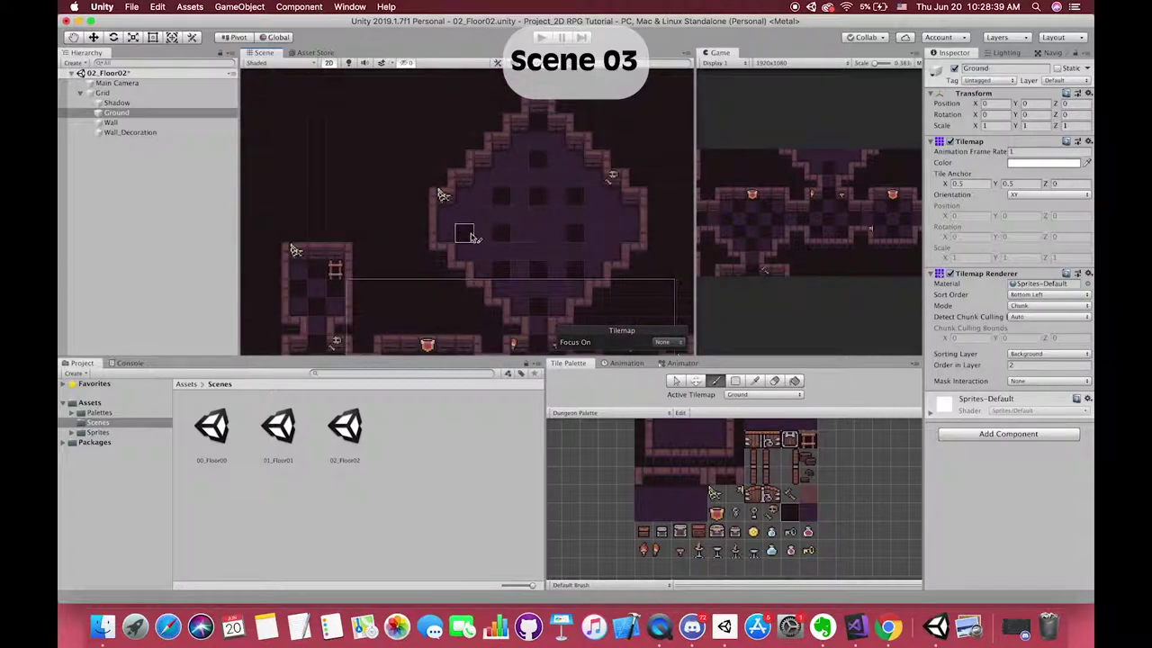
pyautogui.scroll(-3, 612, 243)
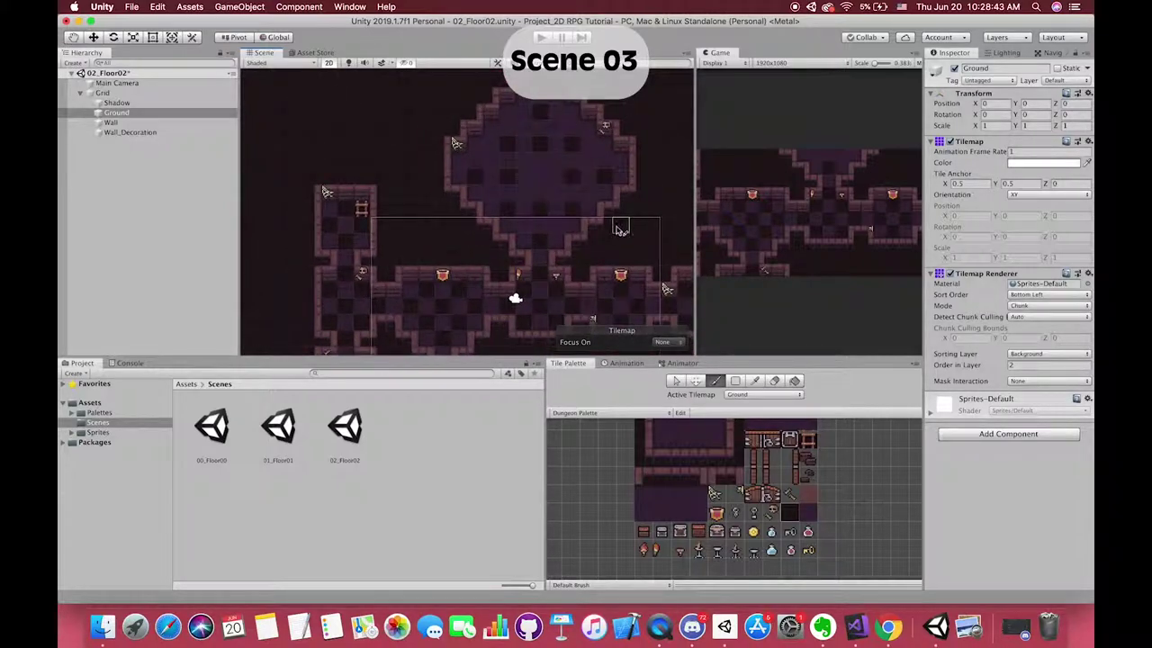
pyautogui.moveTo(615, 234)
pyautogui.mouseDown(button='middle')
pyautogui.moveTo(579, 123)
pyautogui.moveTo(570, 162)
pyautogui.mouseUp(button='middle')
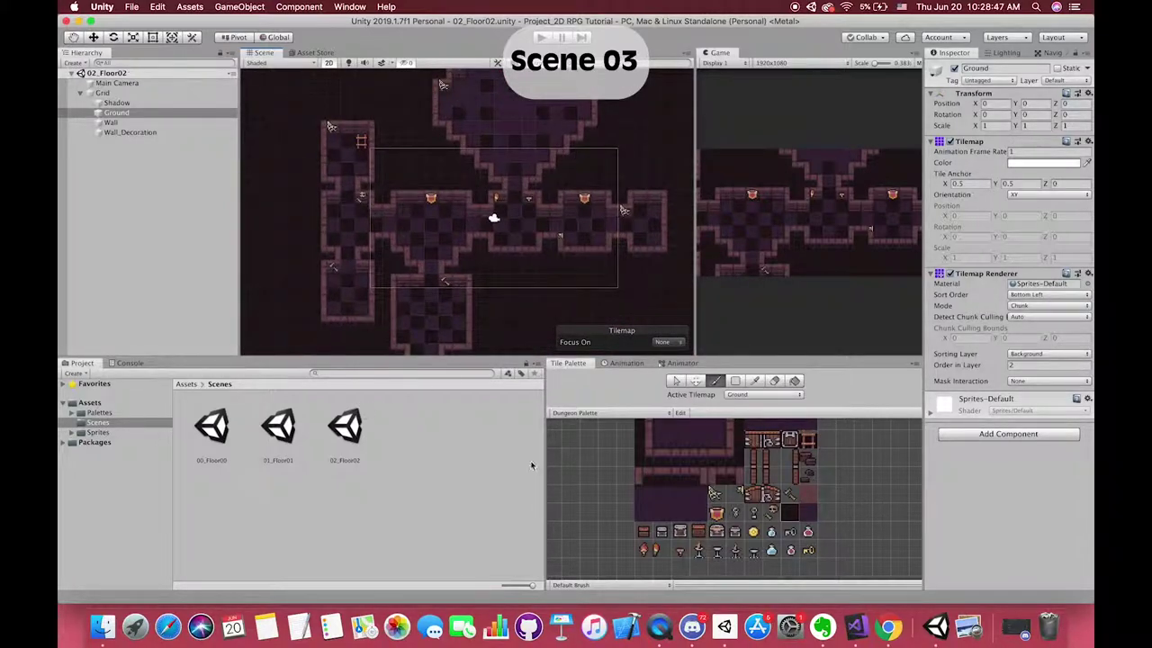
# Select the Wall tilemap and add a Tilemap Collider 2D to it
pyautogui.press('f')
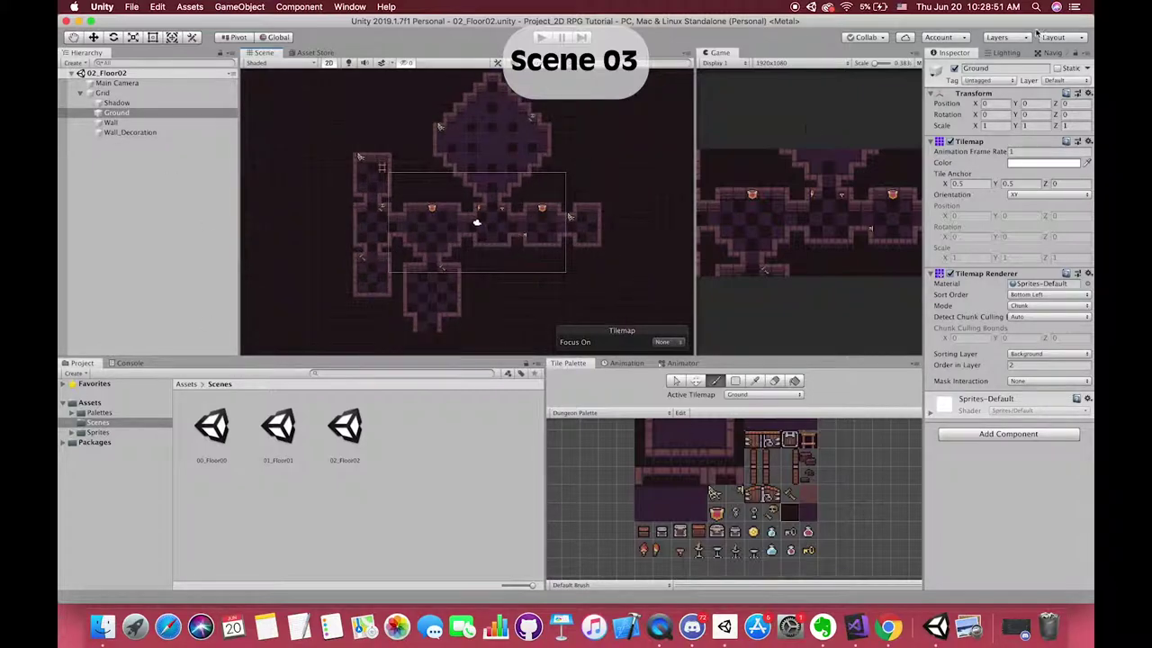
pyautogui.click(110, 122)
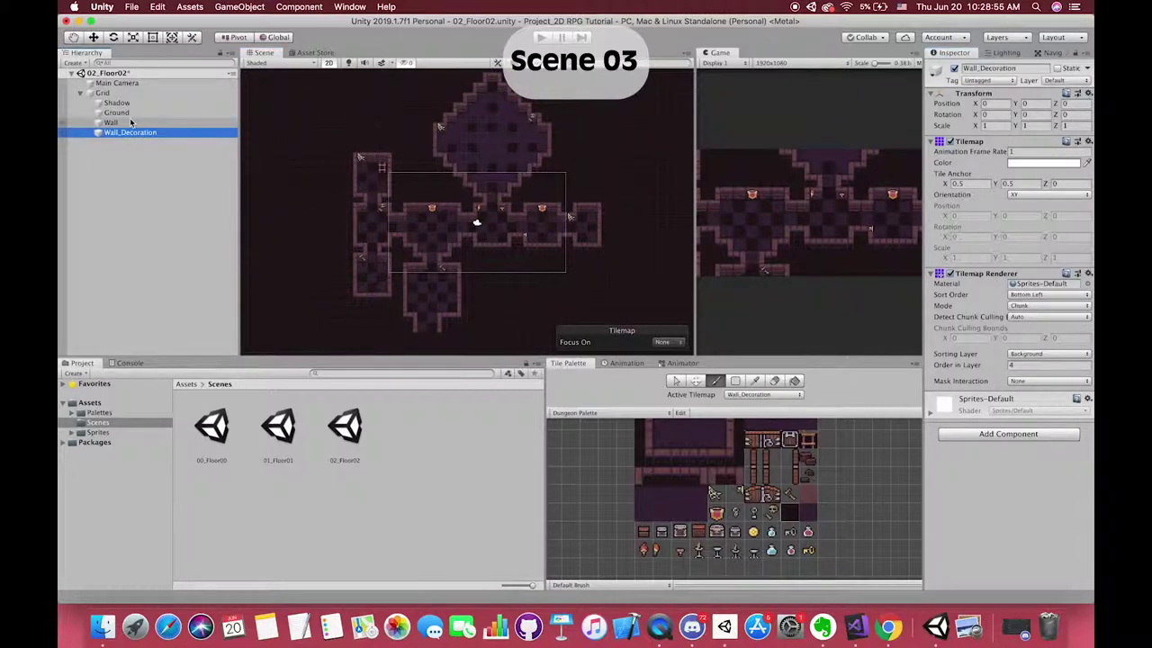
pyautogui.click(953, 69)
pyautogui.click(953, 69)
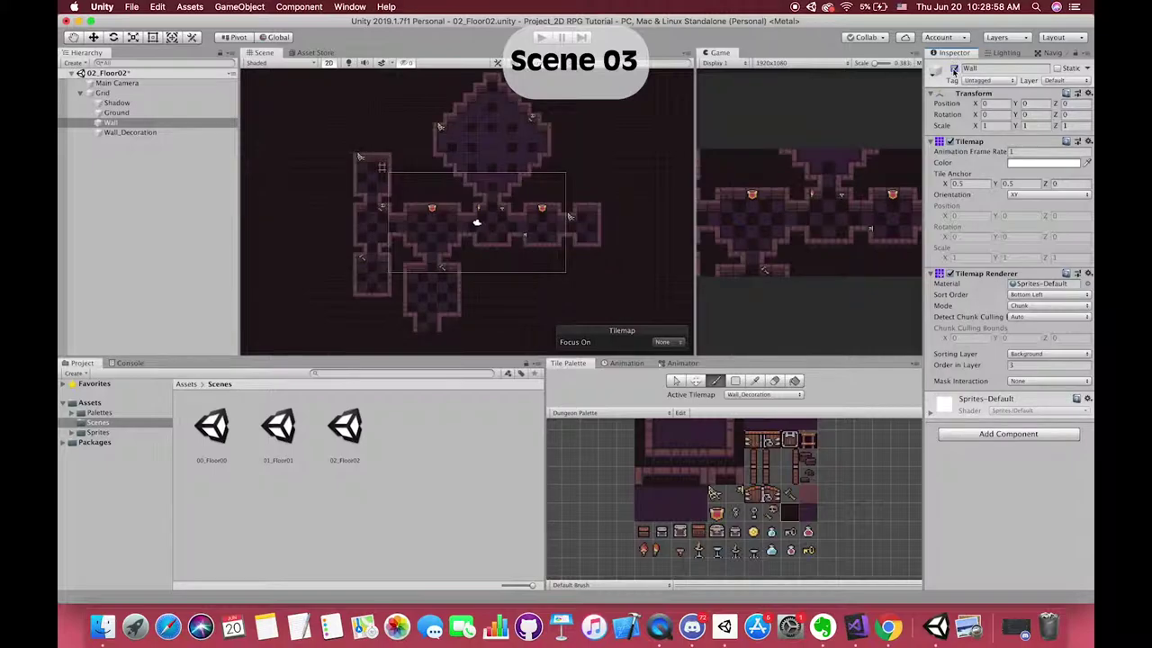
pyautogui.click(1008, 433)
pyautogui.write('tilemap')
pyautogui.press('Return')
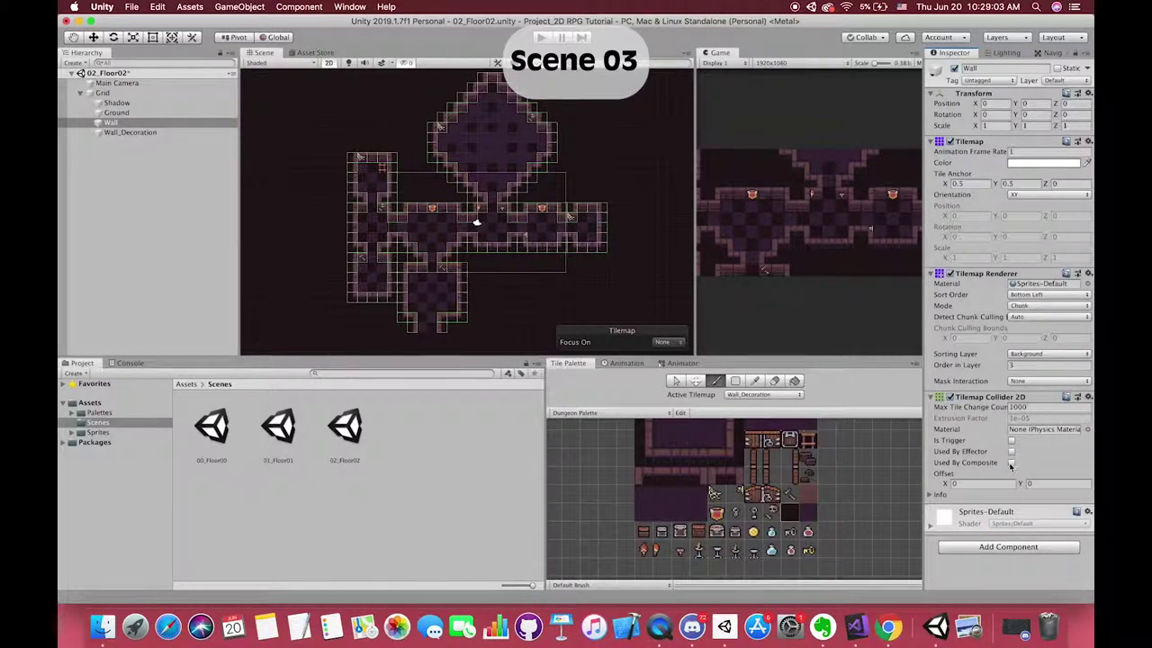
# Tick Used By Composite on the tilemap collider and add a Composite Collider 2D
pyautogui.click(1010, 462)
pyautogui.click(1008, 526)
pyautogui.write('composite')
pyautogui.press('Return')
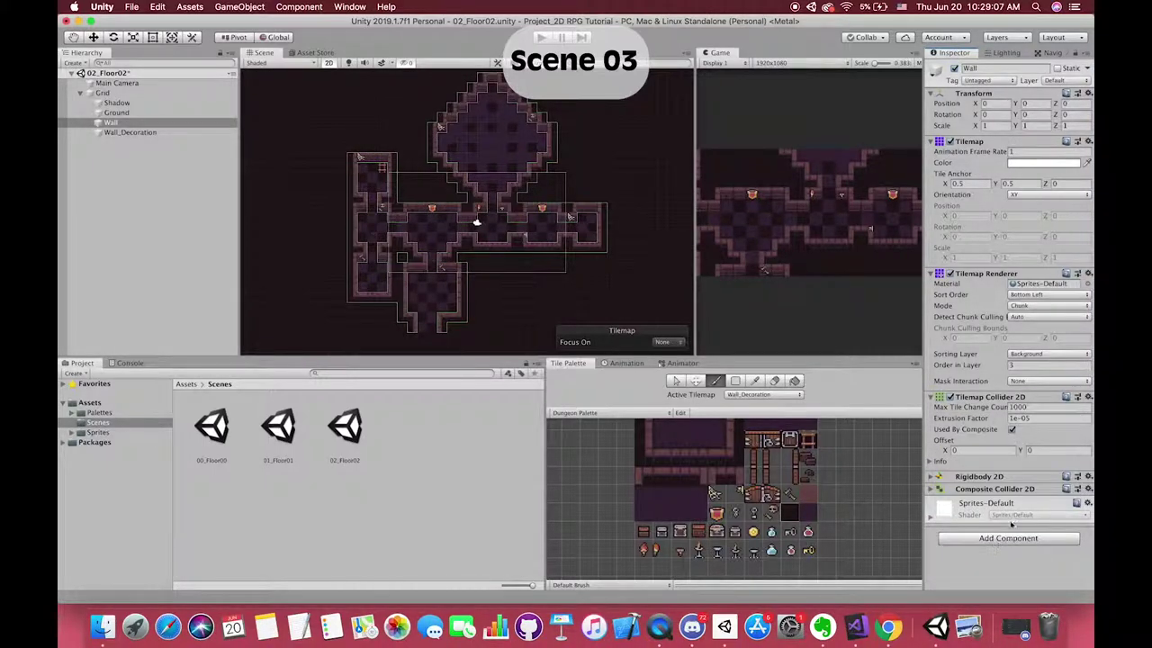
# Set the Wall's Rigidbody 2D Body Type to Kinematic
pyautogui.click(979, 476)
pyautogui.click(1043, 483)
pyautogui.click(1035, 497)
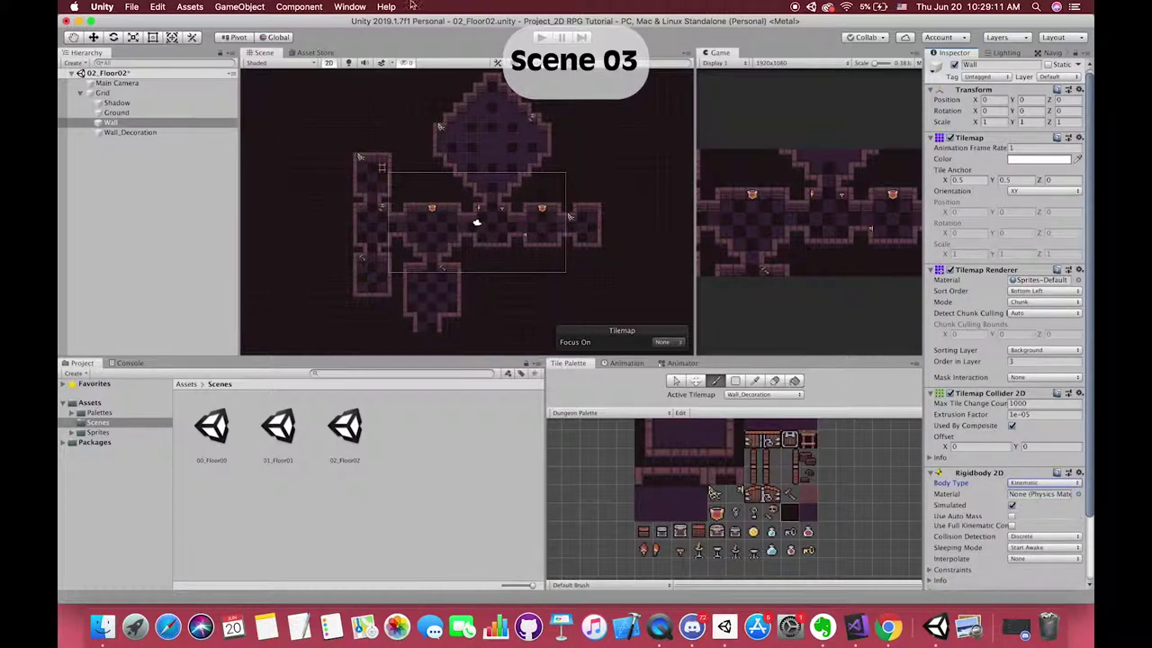
pyautogui.scroll(-2, 725, 521)
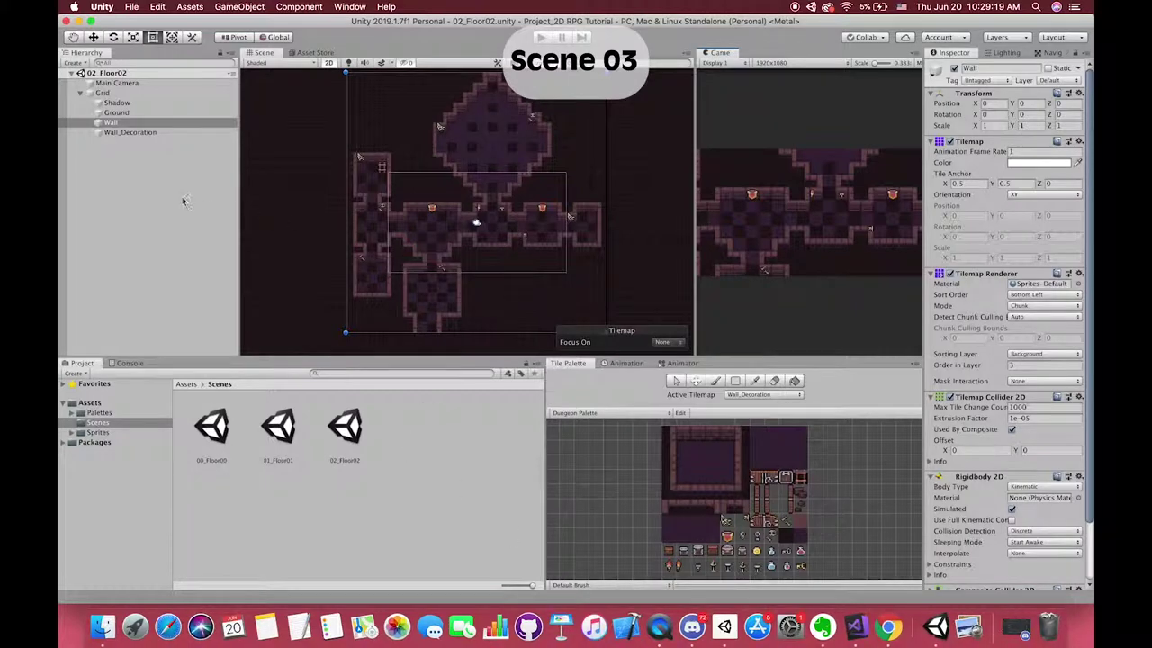
pyautogui.doubleClick(278, 426)
pyautogui.doubleClick(216, 429)
pyautogui.doubleClick(278, 426)
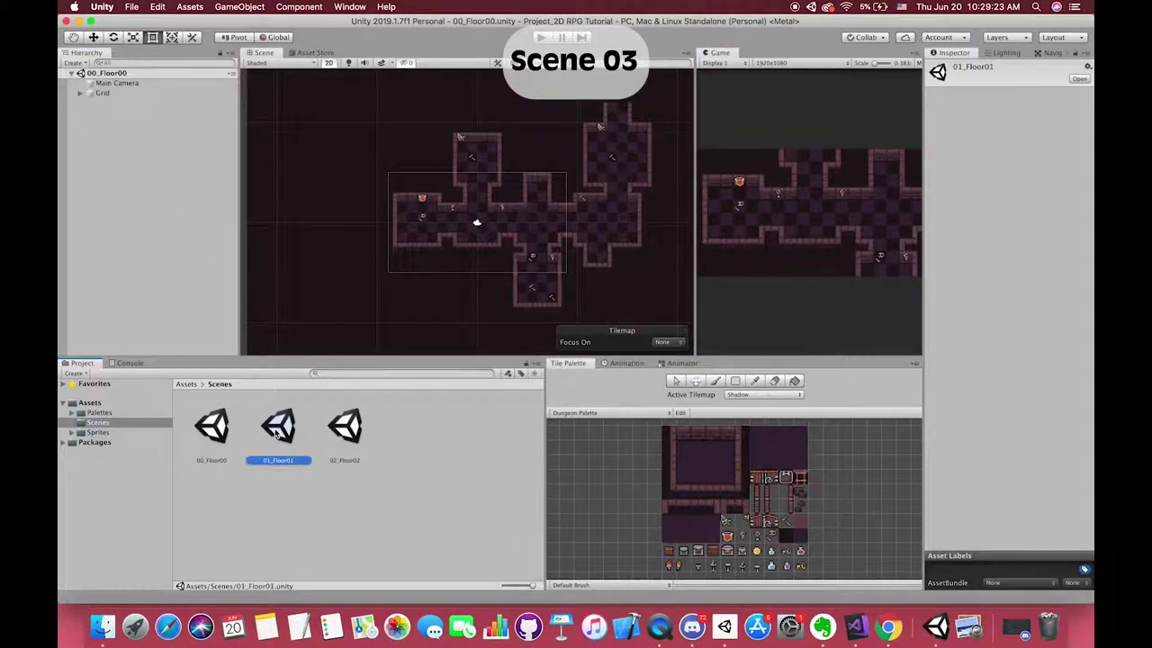
pyautogui.doubleClick(349, 430)
pyautogui.click(102, 92)
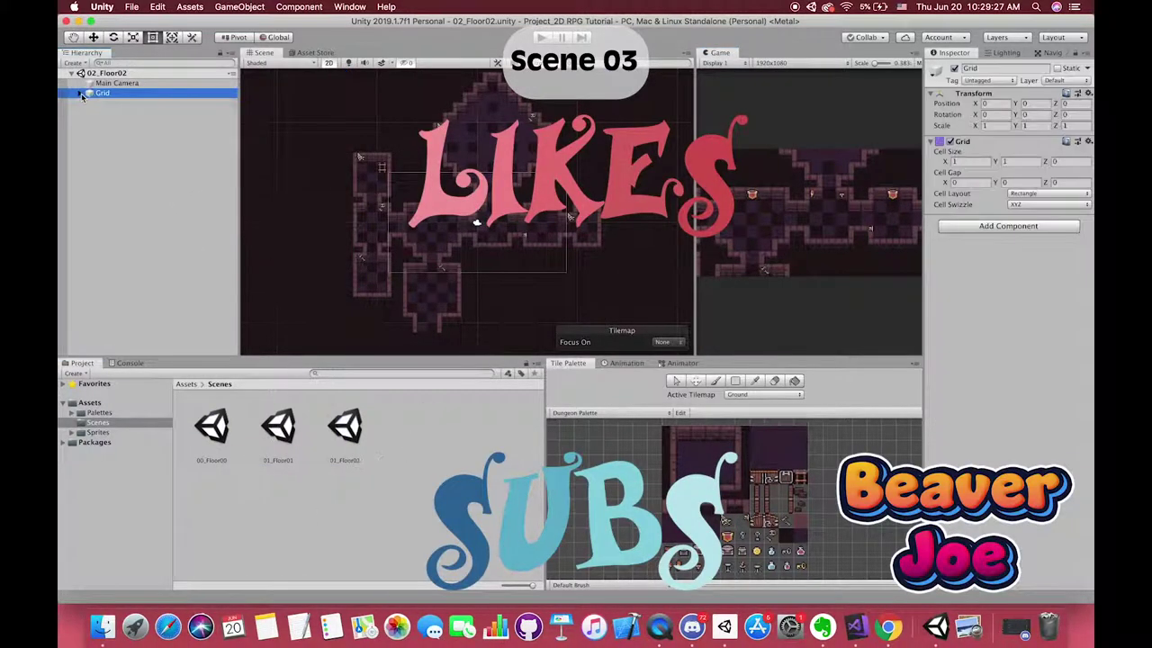
pyautogui.click(80, 93)
pyautogui.doubleClick(116, 112)
pyautogui.click(110, 122)
pyautogui.doubleClick(126, 132)
pyautogui.doubleClick(116, 113)
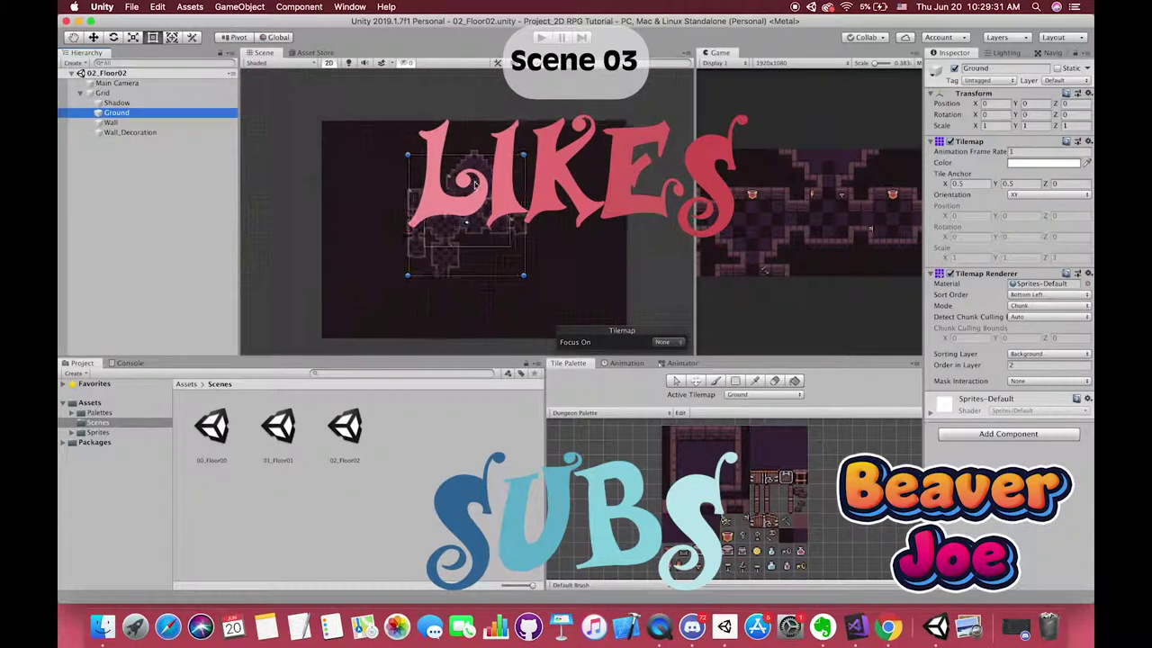
pyautogui.click(716, 381)
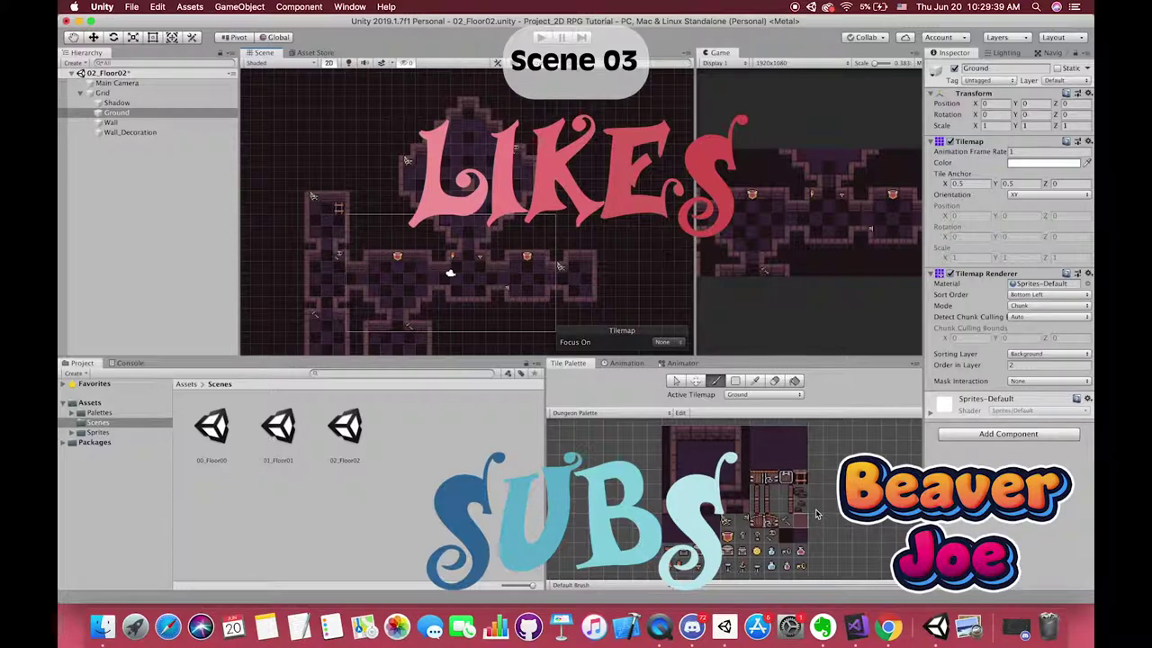
pyautogui.scroll(3, 454, 193)
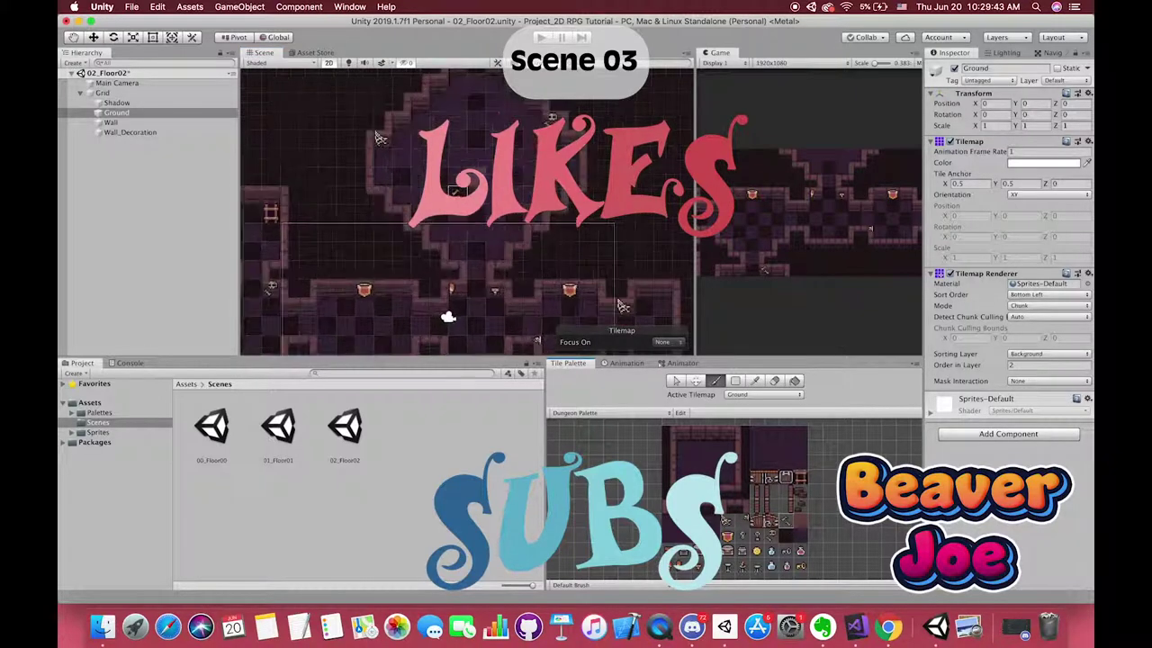
pyautogui.doubleClick(111, 122)
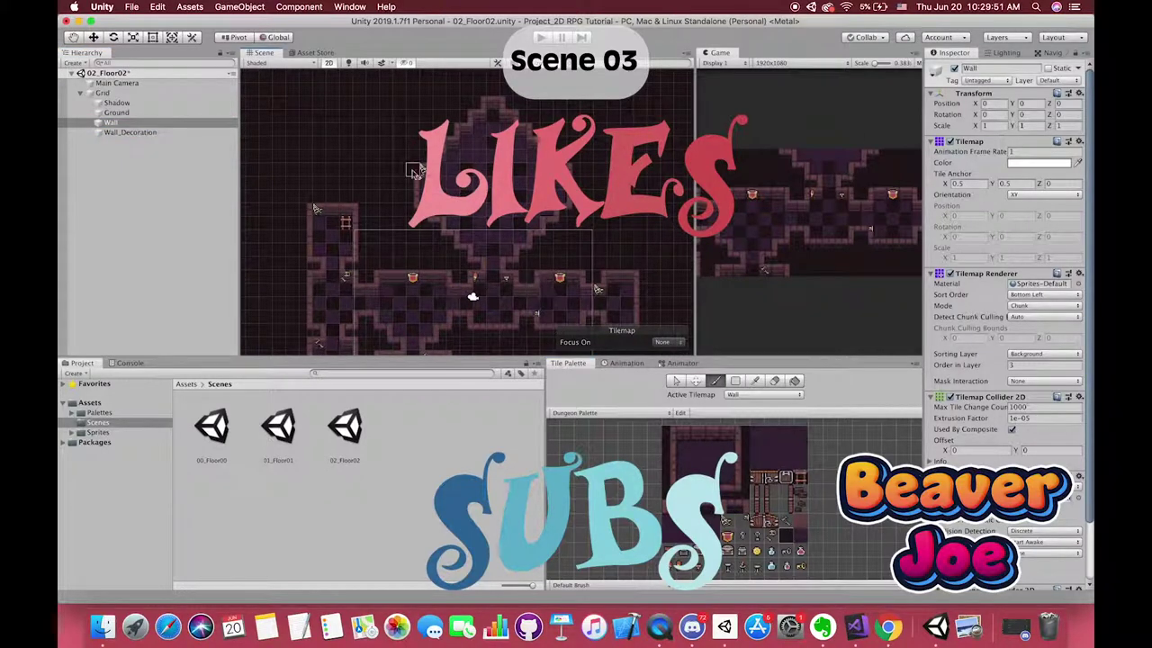
pyautogui.scroll(3, 478, 133)
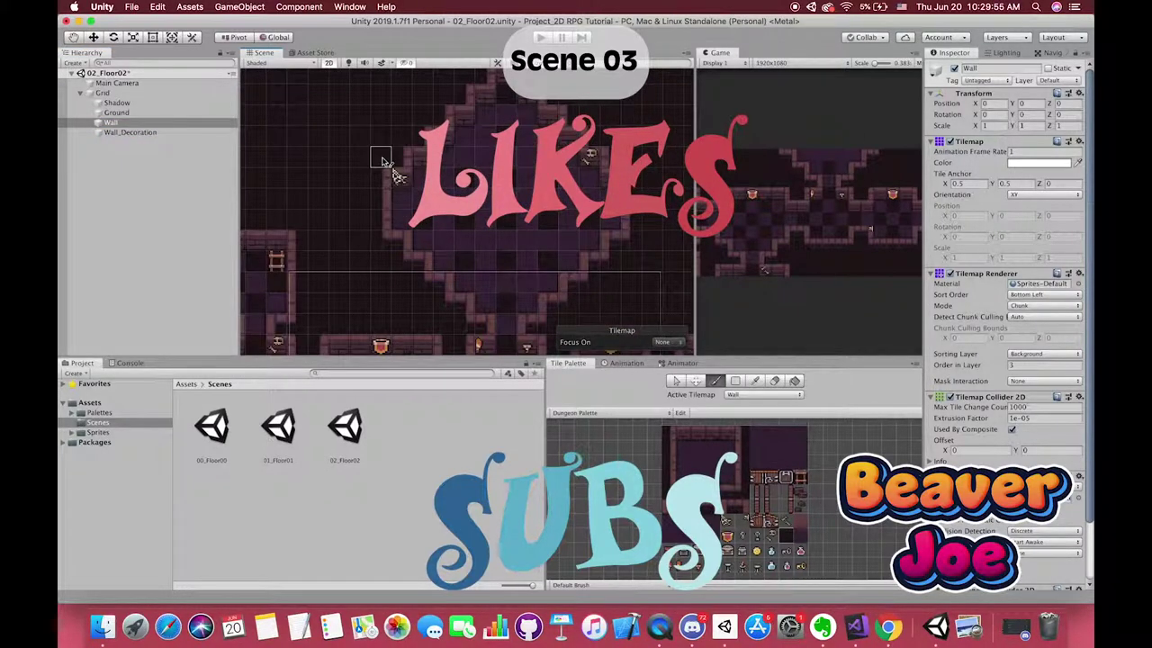